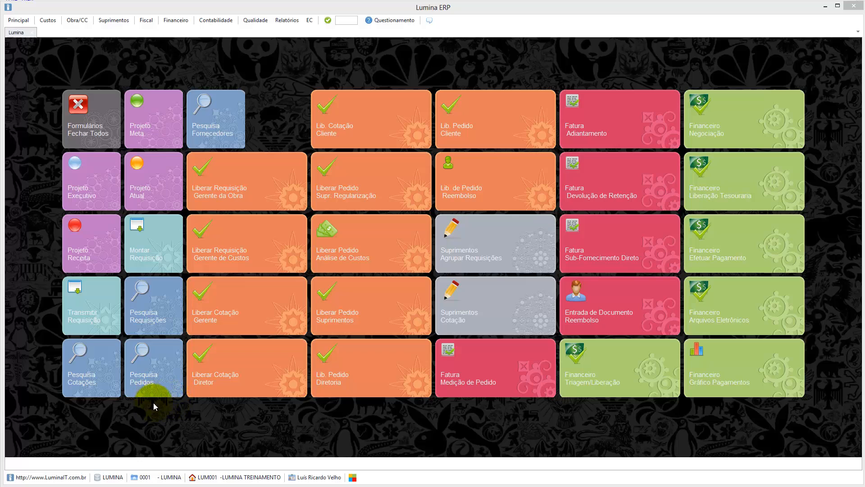
# Step: Load the full purchase order list from Pesquisa Pedidos using Consulta Rápida
pyautogui.click(152, 374)
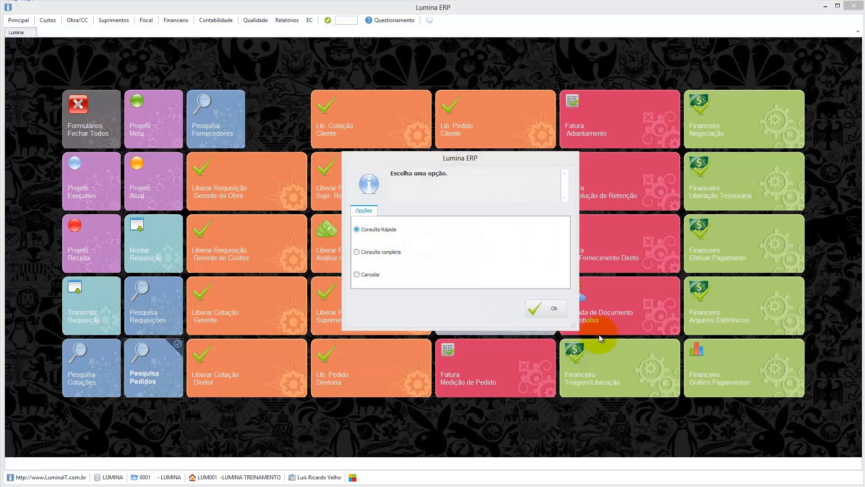
pyautogui.click(545, 310)
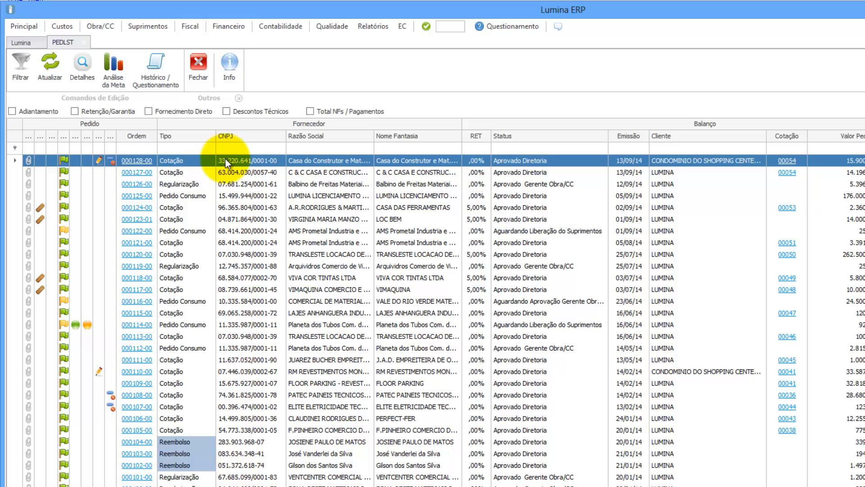
pyautogui.click(142, 160)
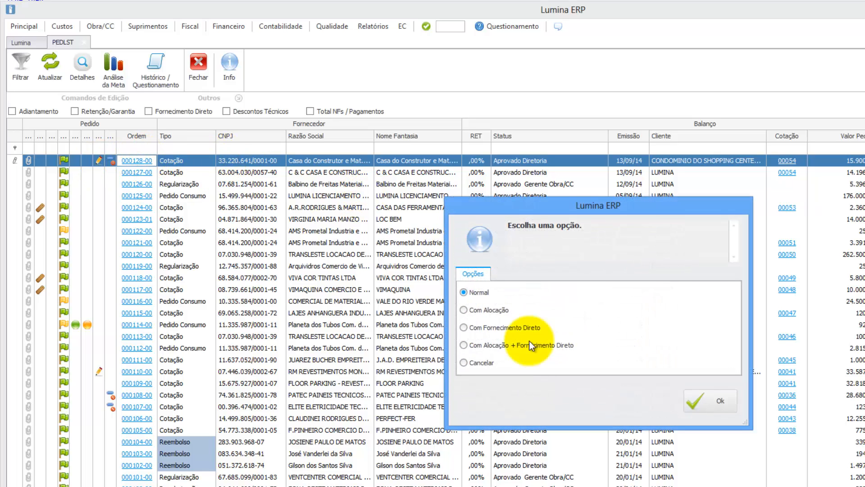
pyautogui.click(697, 399)
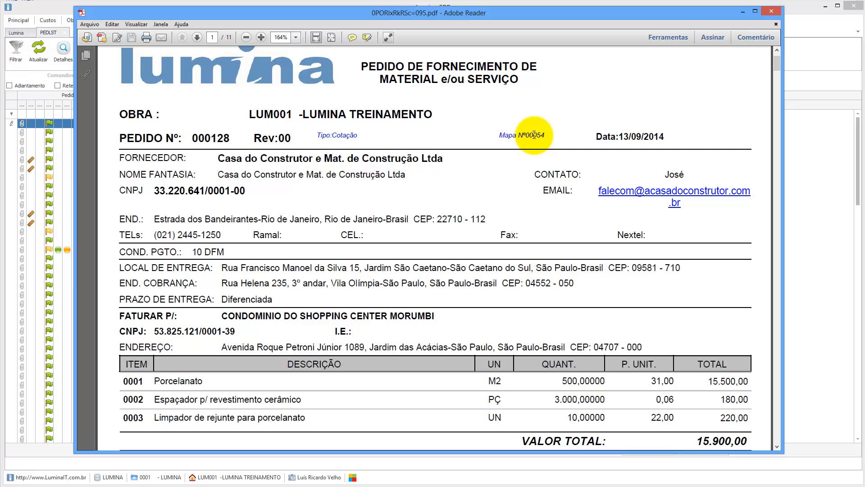
pyautogui.click(770, 12)
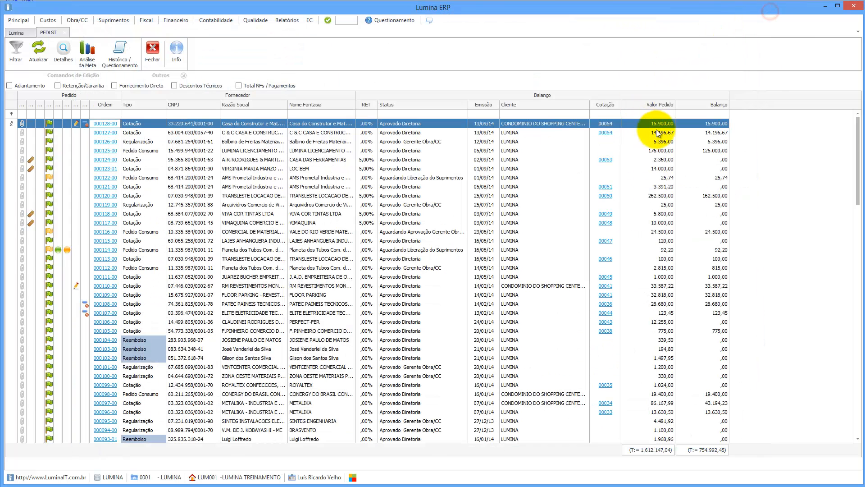
pyautogui.click(605, 126)
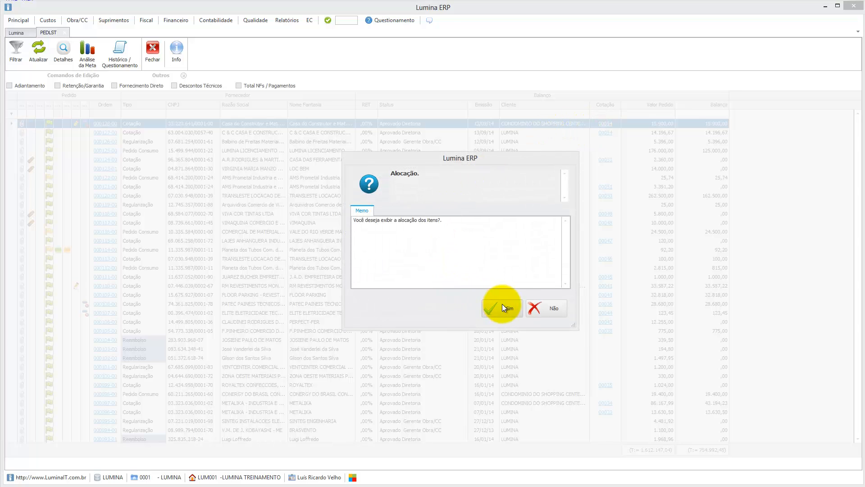
pyautogui.click(538, 304)
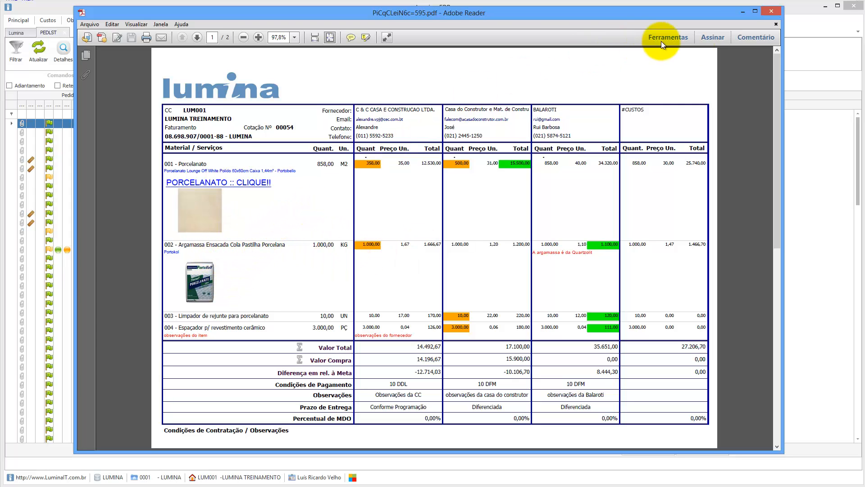
pyautogui.click(769, 11)
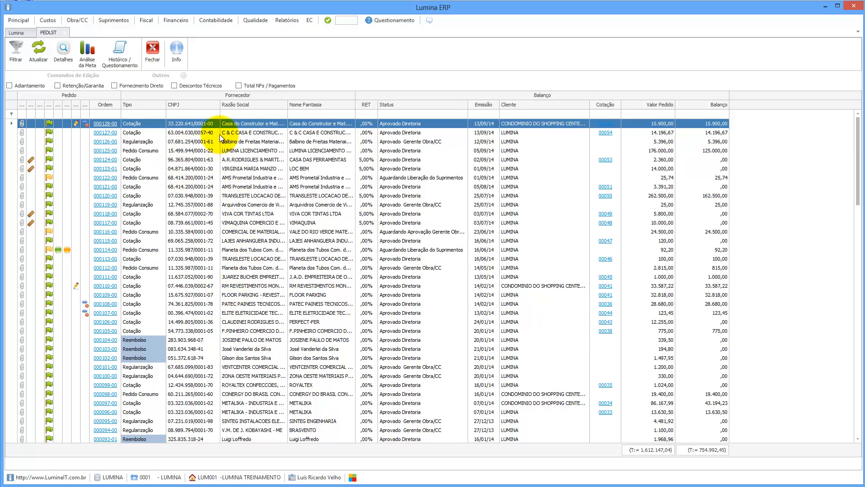
pyautogui.click(243, 114)
pyautogui.write('ca')
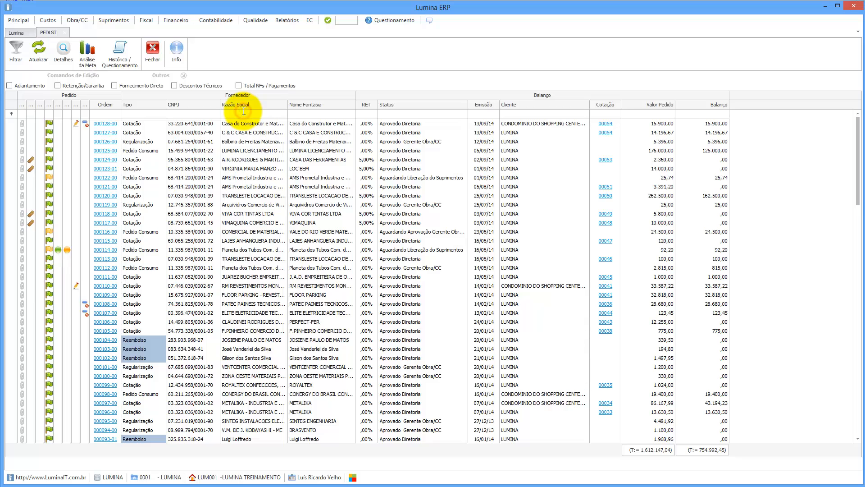
pyautogui.write('sa')
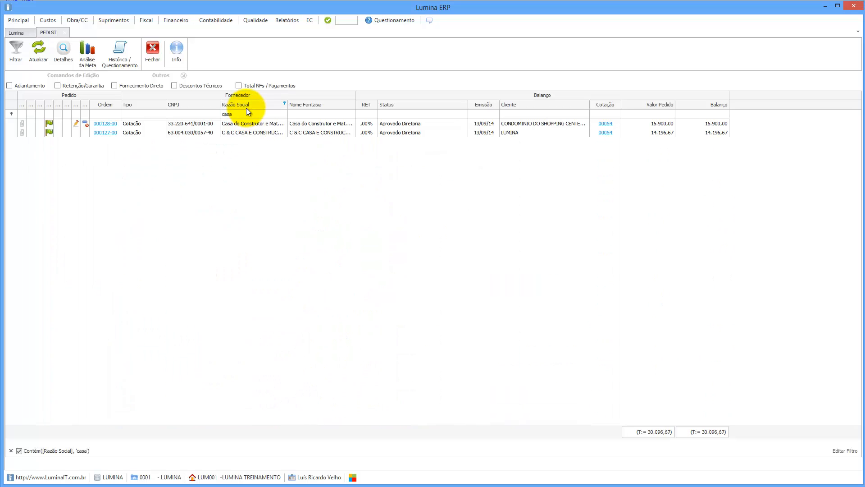
pyautogui.press('BackSpace')
pyautogui.press('BackSpace')
pyautogui.press('BackSpace')
pyautogui.press('BackSpace')
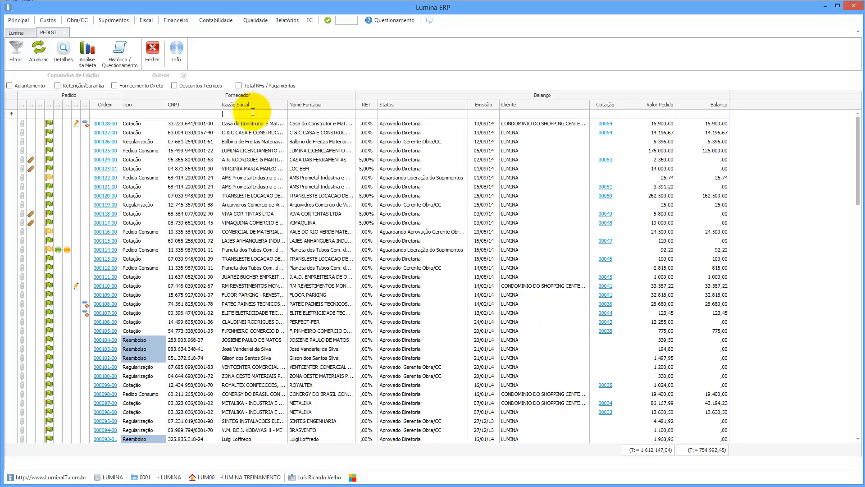
pyautogui.click(569, 114)
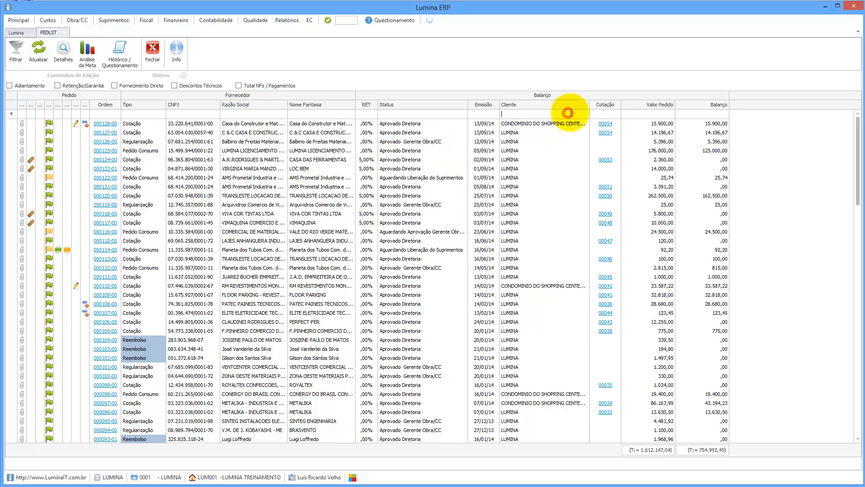
pyautogui.write('lum')
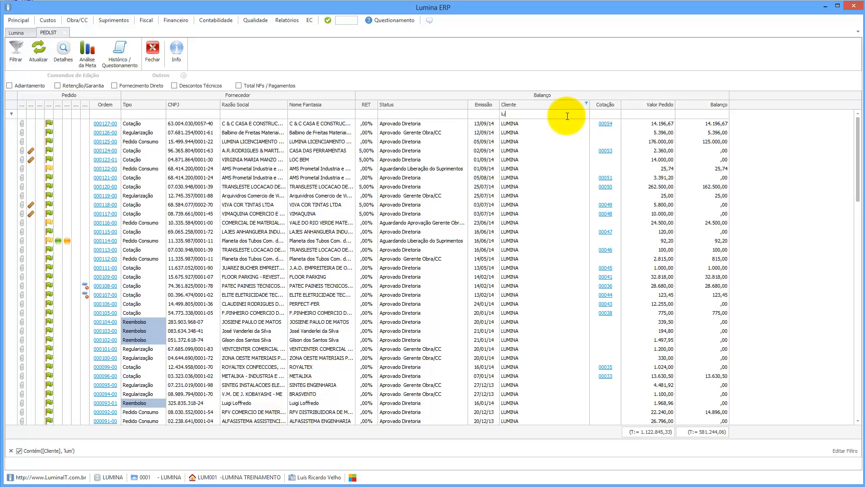
pyautogui.press('BackSpace')
pyautogui.press('BackSpace')
pyautogui.press('BackSpace')
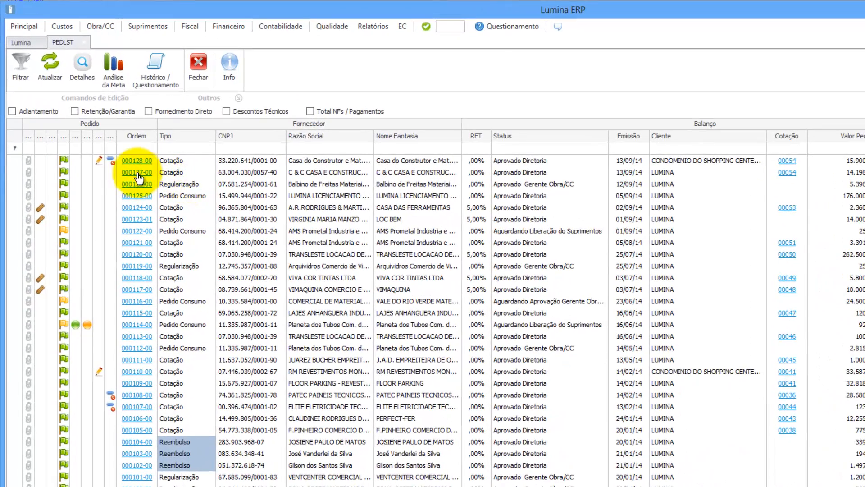
# Step: Generate the Com Alocação report for purchase order 000128-00
pyautogui.moveTo(112, 162)
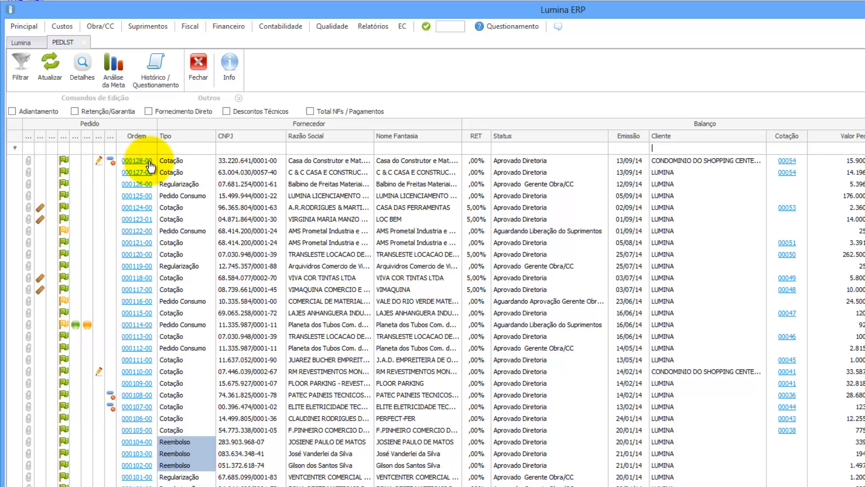
pyautogui.click(261, 161)
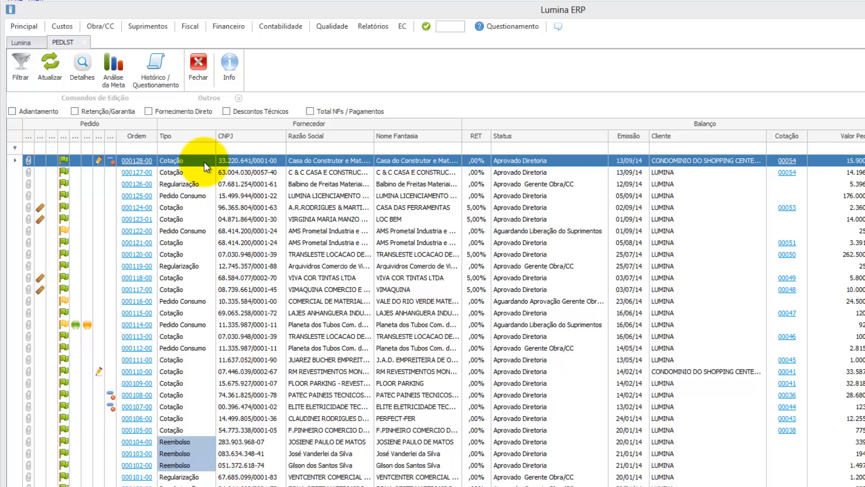
pyautogui.click(135, 165)
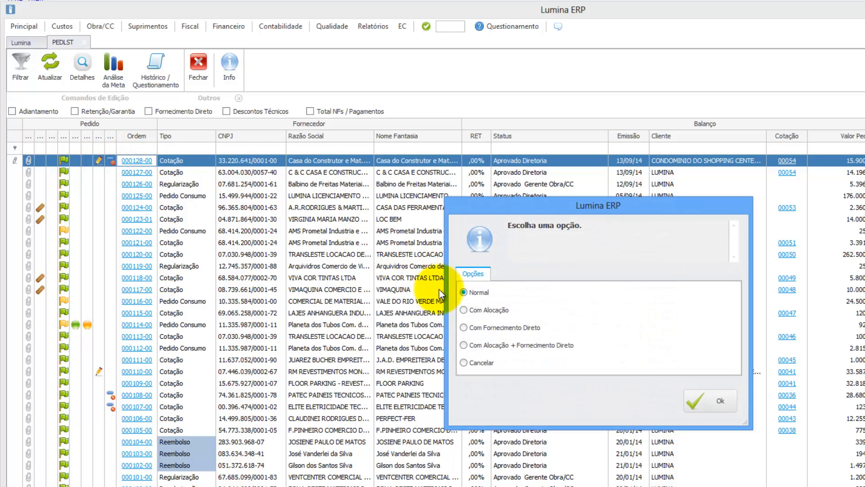
pyautogui.click(463, 310)
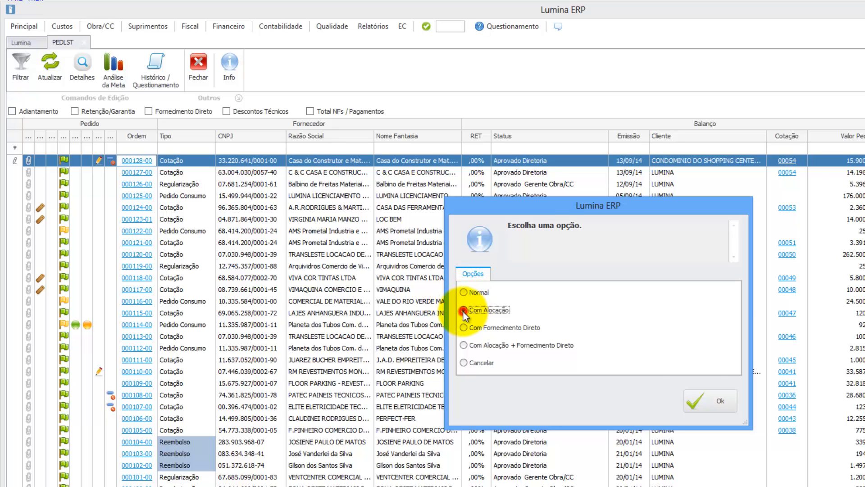
pyautogui.click(711, 402)
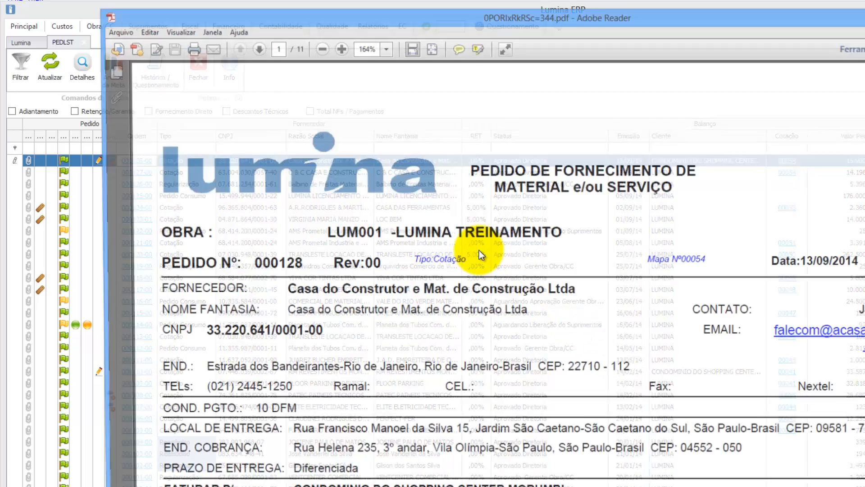
# Step: Check the item table: item 0001 goes to 01.02.06.02 Revestimentos, items 0002 and 0003 are NÃO ALOCADO
pyautogui.scroll(-3, 458, 273)
pyautogui.scroll(-3, 458, 273)
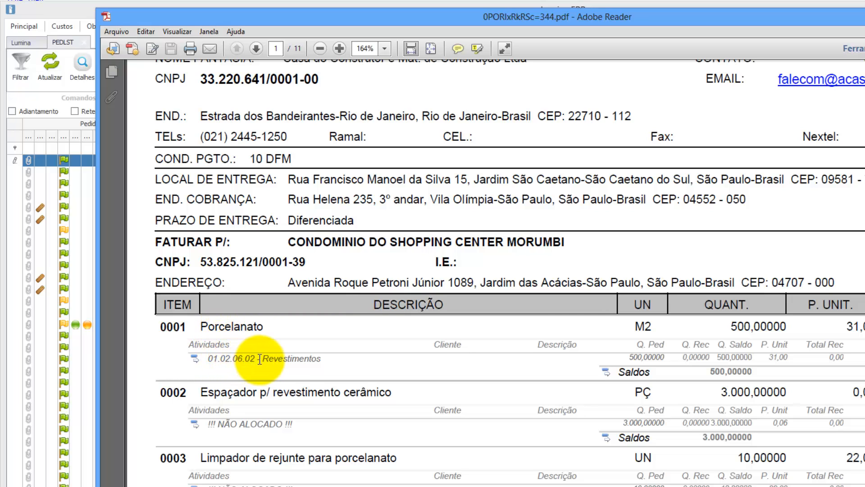
pyautogui.scroll(-2, 243, 383)
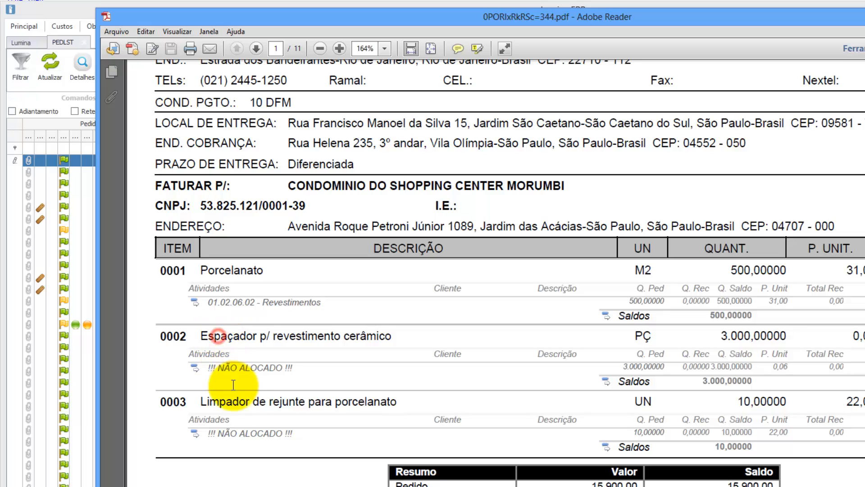
pyautogui.click(244, 402)
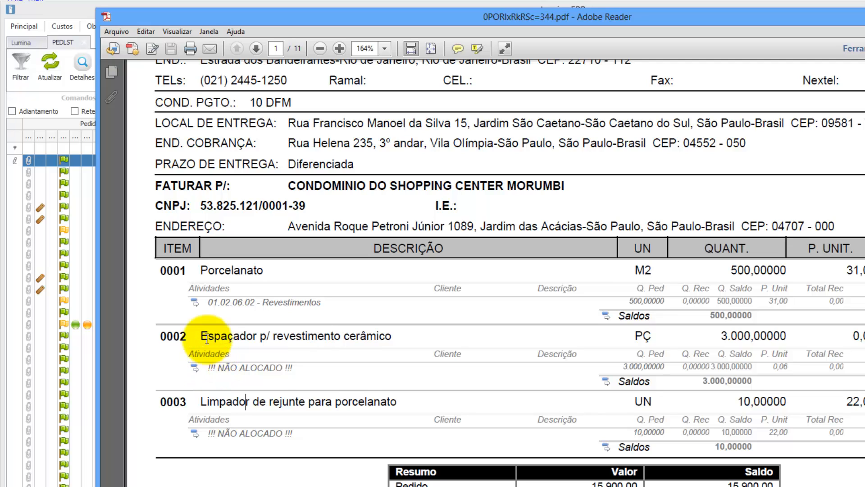
pyautogui.click(221, 300)
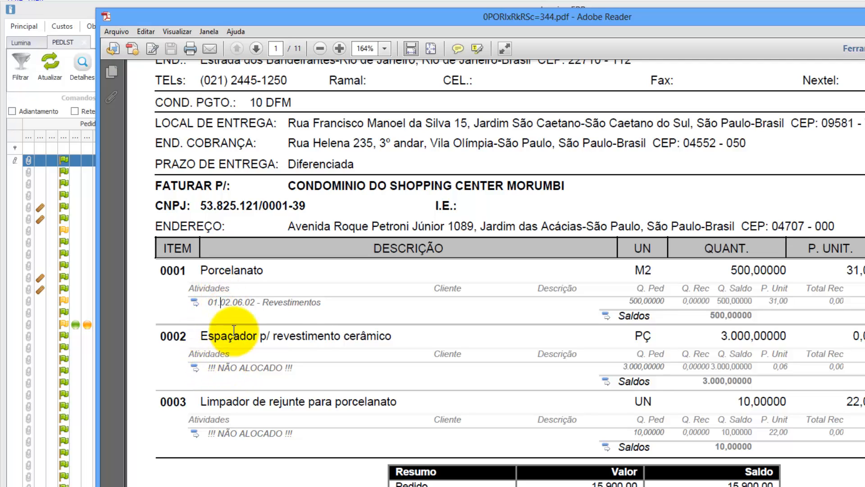
pyautogui.click(301, 309)
pyautogui.moveTo(207, 302); pyautogui.dragTo(317, 302)
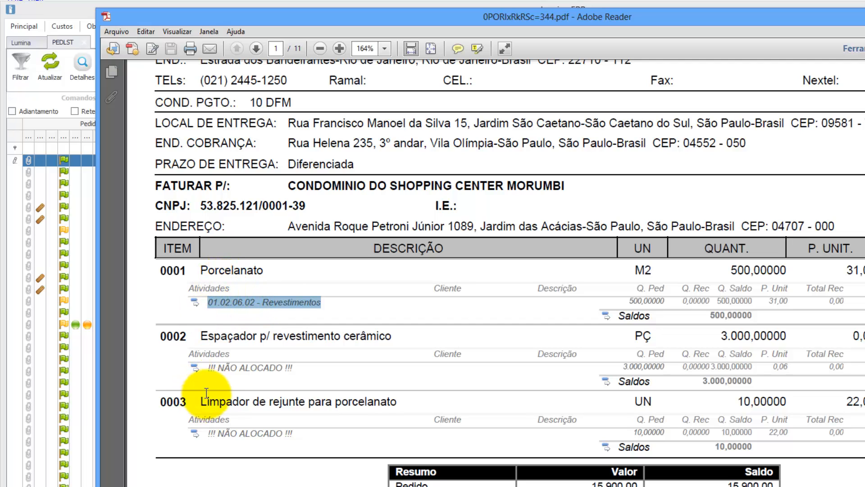
pyautogui.moveTo(210, 368); pyautogui.dragTo(293, 368)
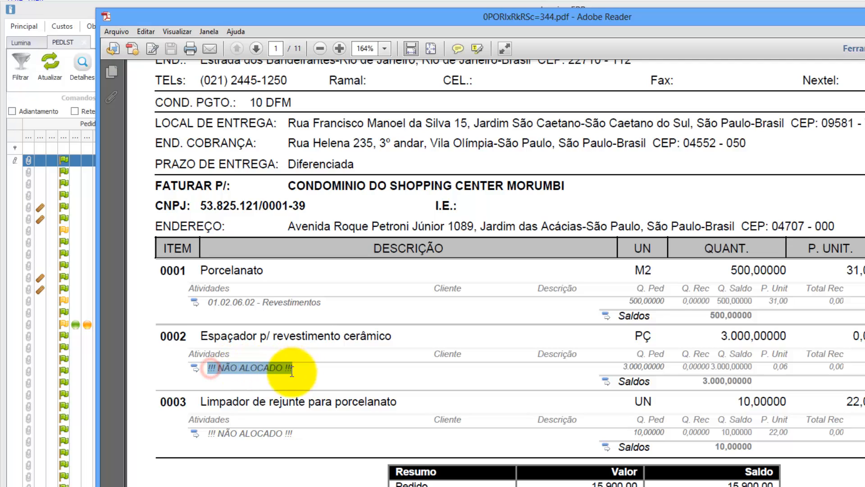
pyautogui.moveTo(203, 435); pyautogui.dragTo(295, 432)
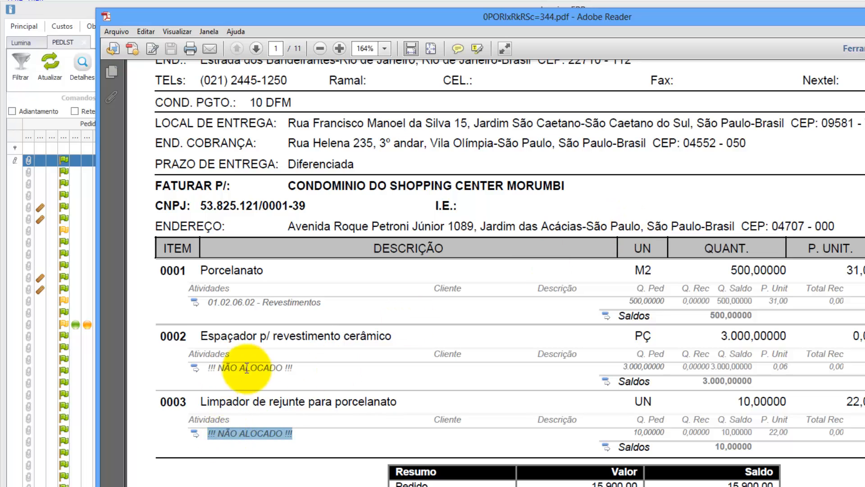
pyautogui.click(864, 15)
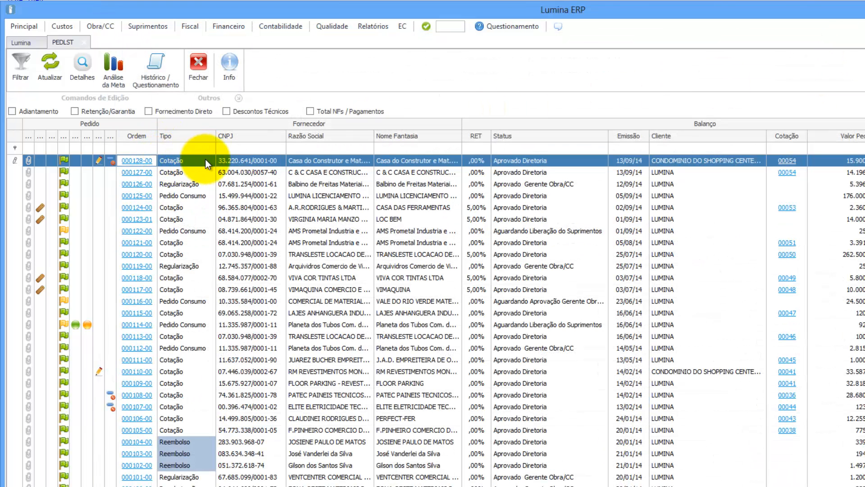
# Step: Open Custos > Pedidos > Alocação and load order 000128-00
pyautogui.click(71, 24)
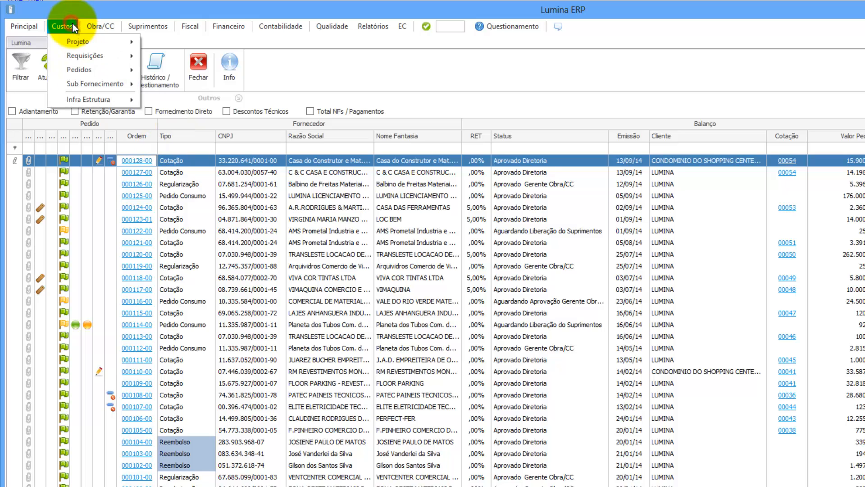
pyautogui.moveTo(74, 69)
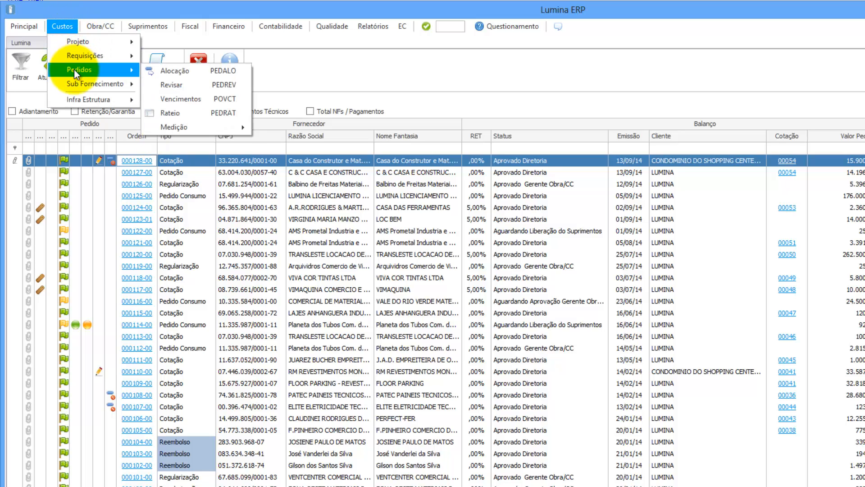
pyautogui.click(171, 70)
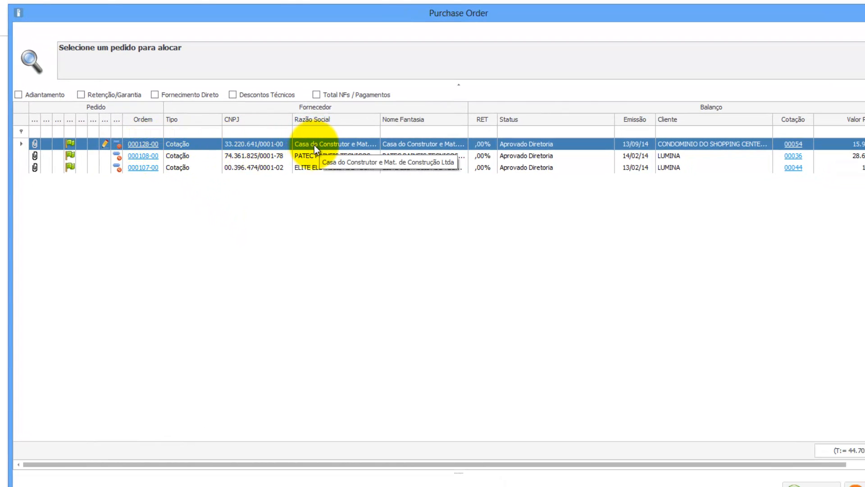
pyautogui.doubleClick(315, 145)
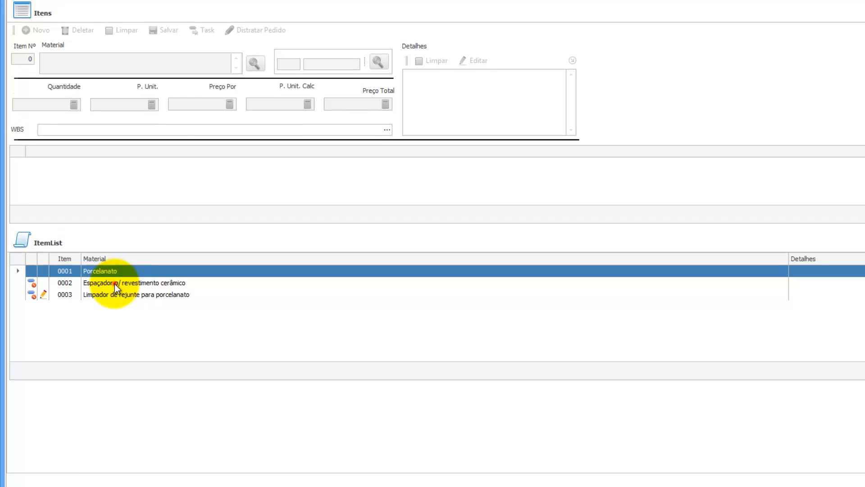
# Step: Load item 0002, Espaçador p/ revestimento cerâmico, and bring up its Tarefa do Projeto task list
pyautogui.click(115, 269)
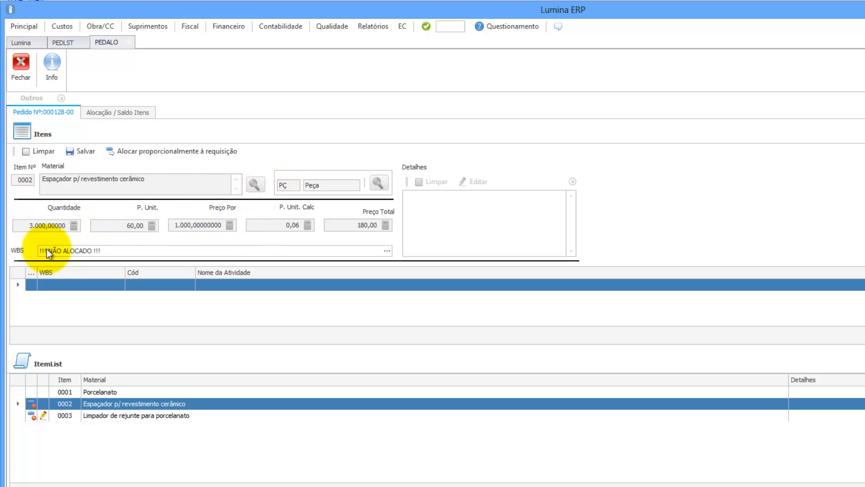
pyautogui.click(387, 250)
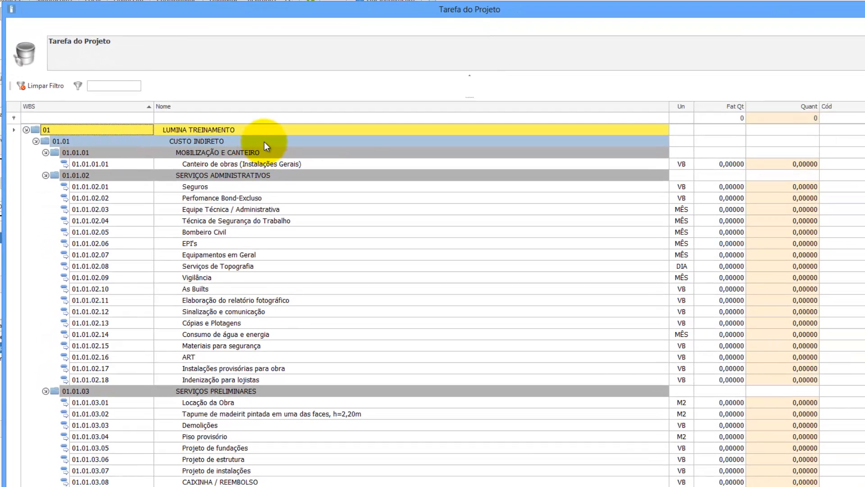
# Step: Expand the tree to 01.02.06.02 Revestimentos and enter a quantity of 3.000 there
pyautogui.rightClick(264, 141)
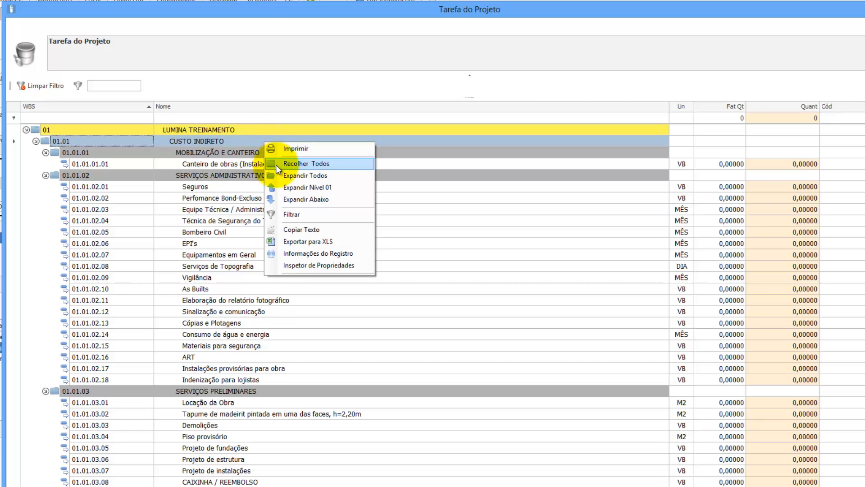
pyautogui.click(301, 190)
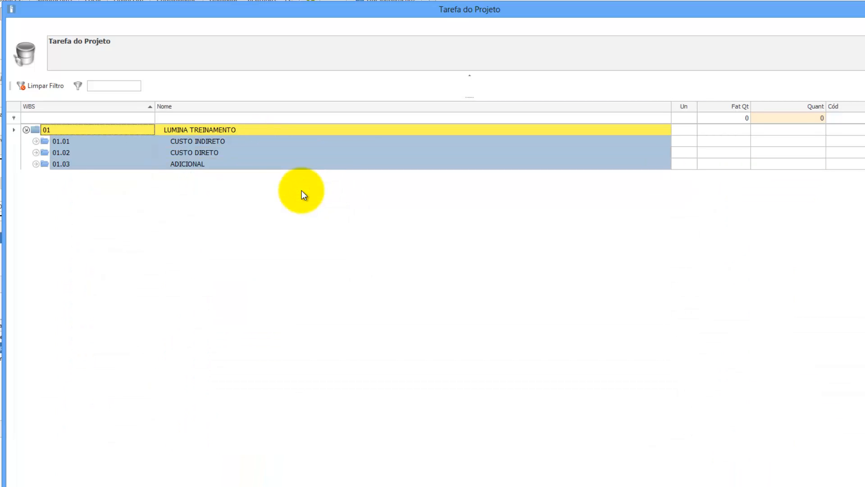
pyautogui.click(36, 153)
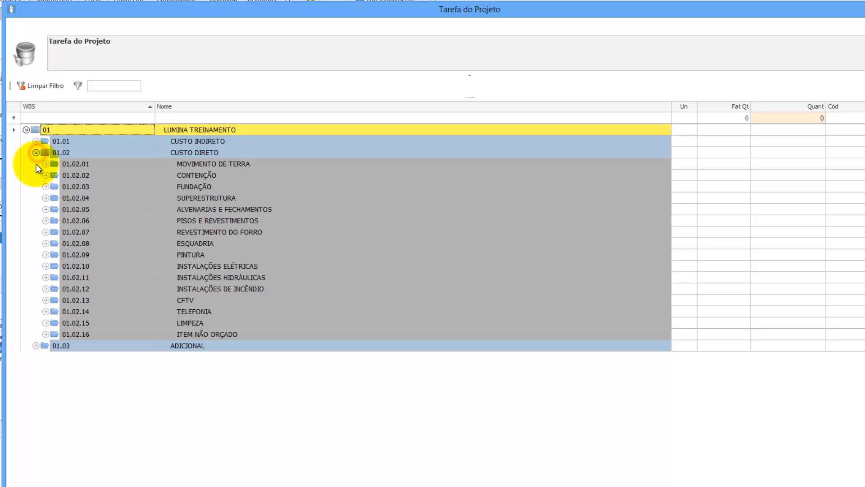
pyautogui.click(45, 220)
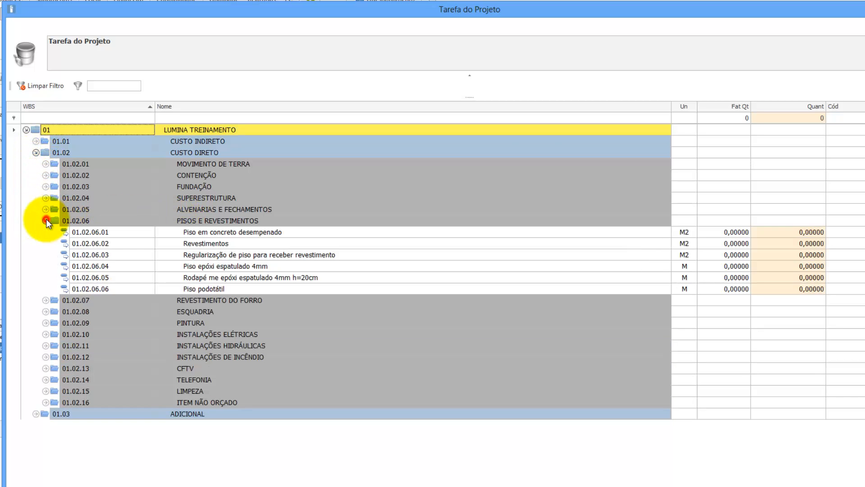
pyautogui.click(194, 244)
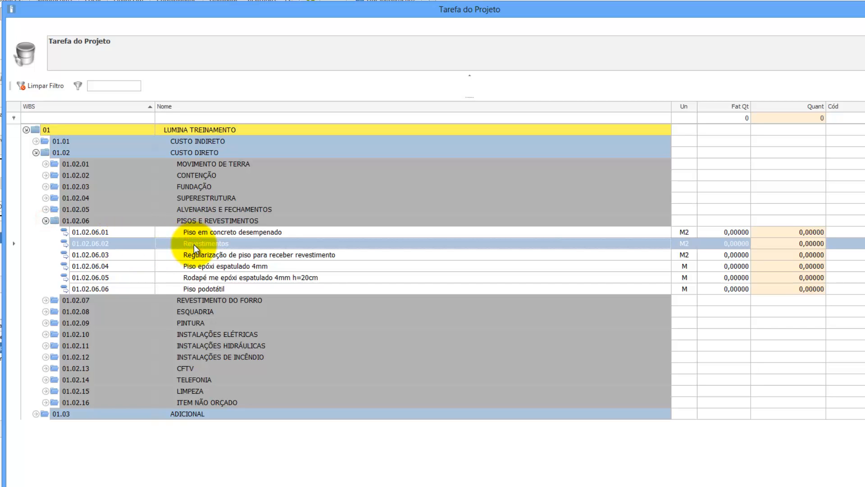
pyautogui.click(791, 245)
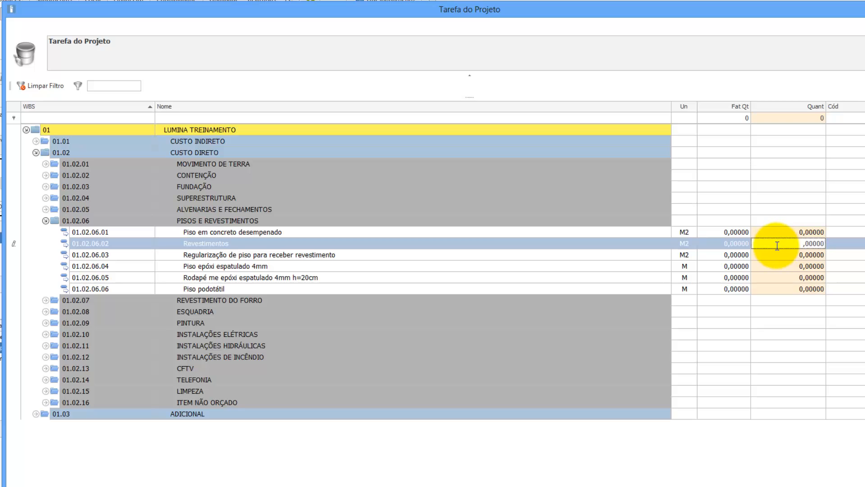
pyautogui.moveTo(774, 245); pyautogui.dragTo(825, 243)
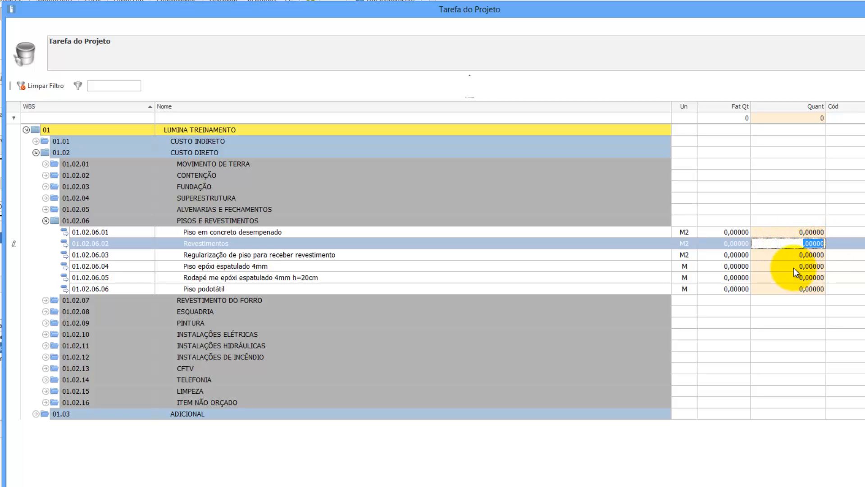
pyautogui.write('3')
pyautogui.press('Down')
pyautogui.press('Up')
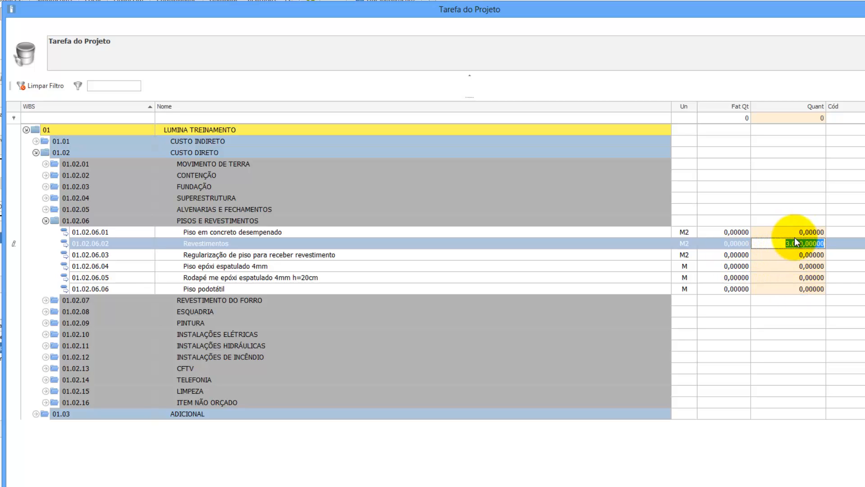
pyautogui.click(256, 256)
# Step: Commit the Revestimentos allocation and load item 0003, Limpador de rejunte para porcelanato
pyautogui.click(258, 244)
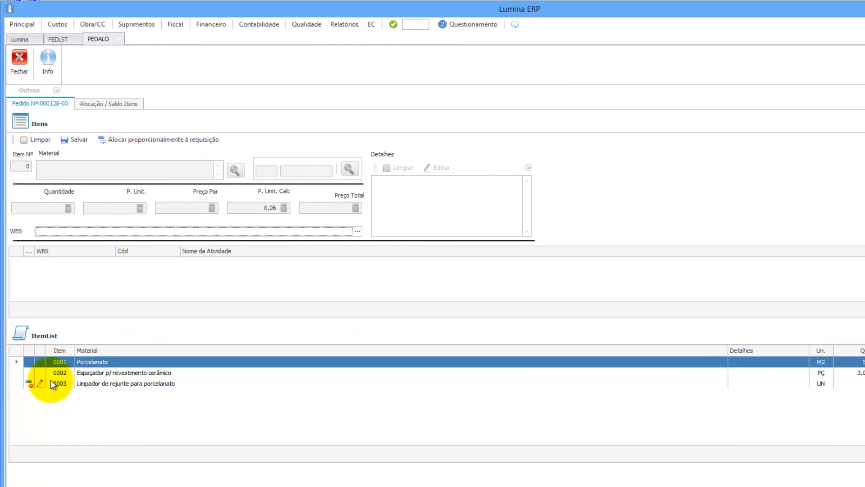
pyautogui.click(102, 385)
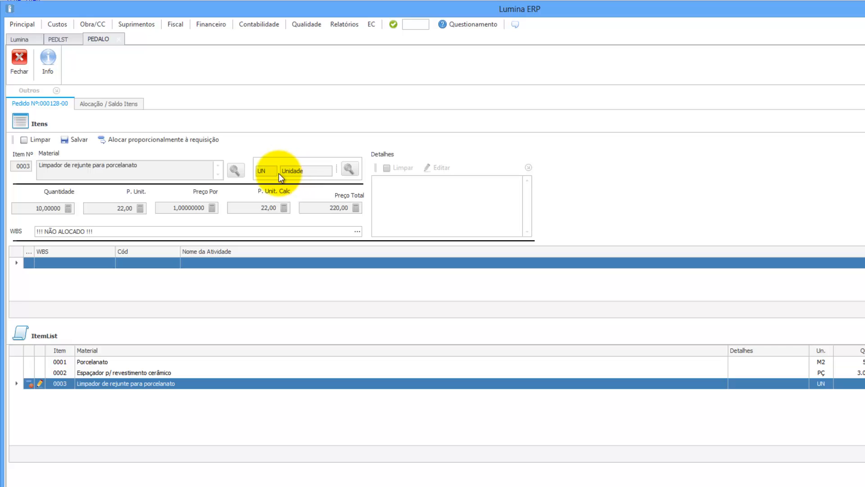
# Step: Assign item 0003's 10 units to WBS task 01.02.06.02 Revestimentos under PISOS E REVESTIMENTOS
pyautogui.click(357, 232)
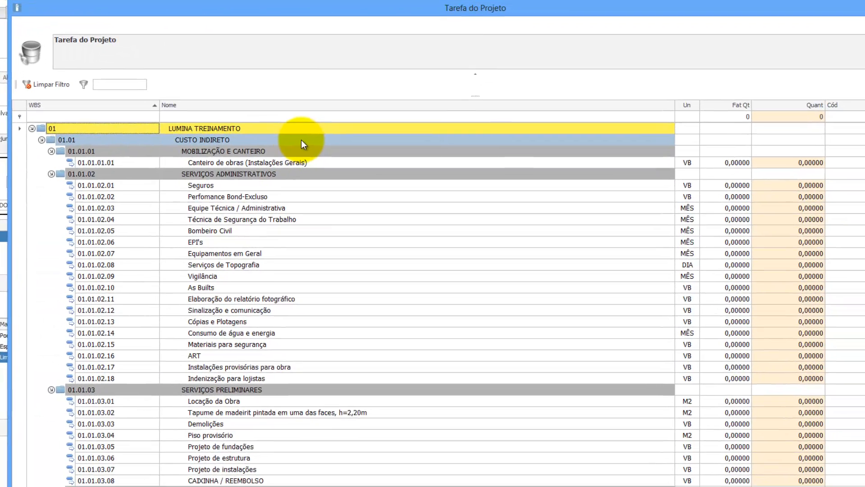
pyautogui.rightClick(378, 166)
pyautogui.click(325, 183)
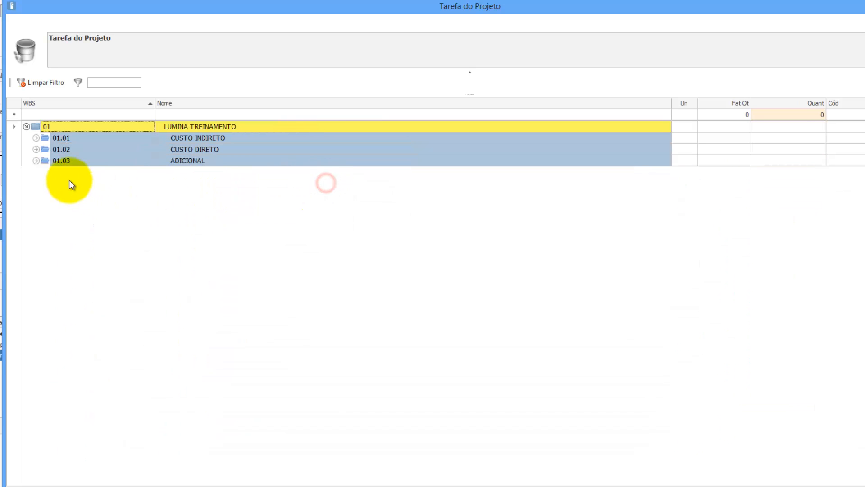
pyautogui.click(35, 149)
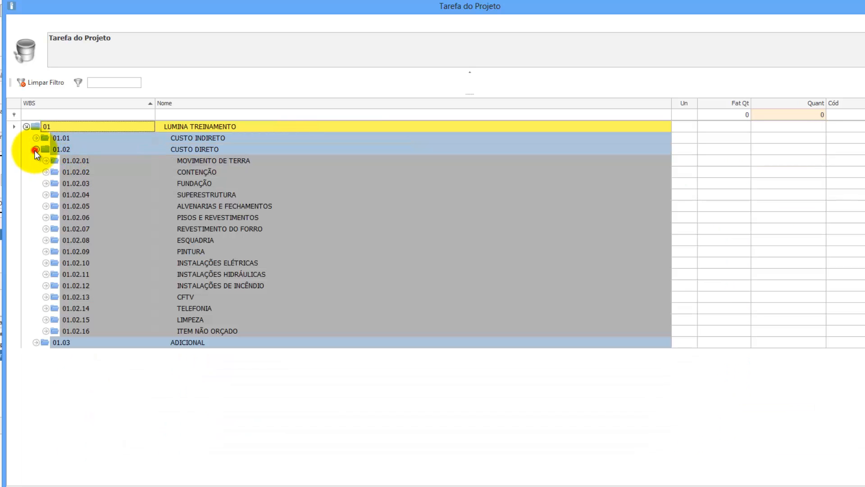
pyautogui.click(46, 218)
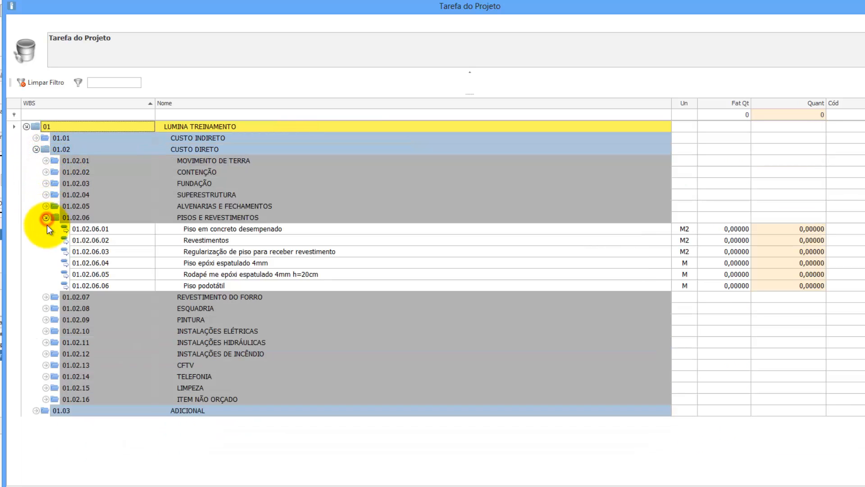
pyautogui.click(207, 239)
pyautogui.click(795, 241)
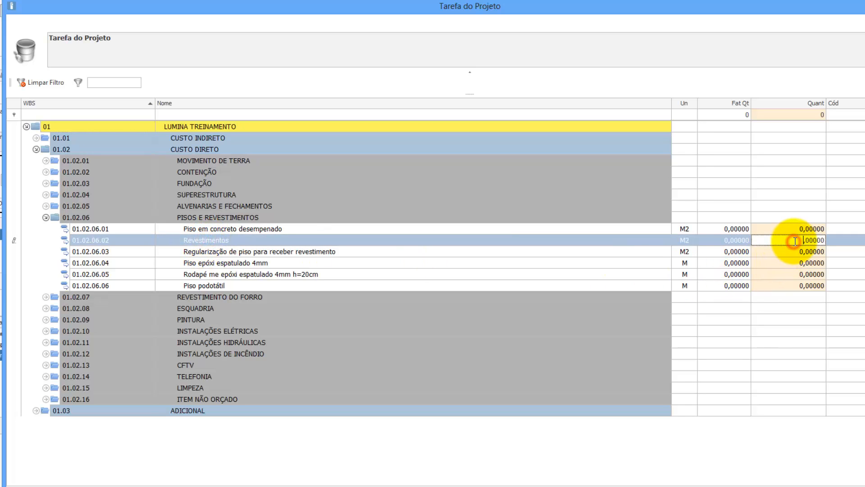
pyautogui.write('10')
pyautogui.press('Return')
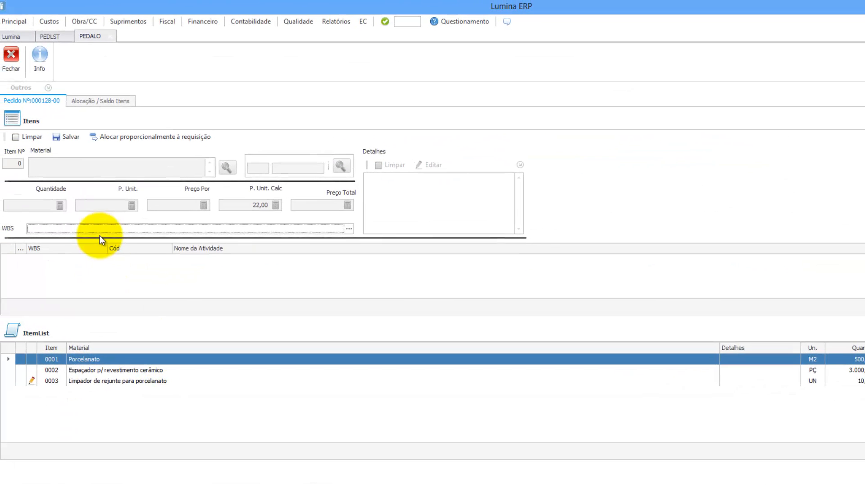
# Step: Close the editor, refresh the order list, and print order 000128-00 with Com Alocação
pyautogui.click(20, 65)
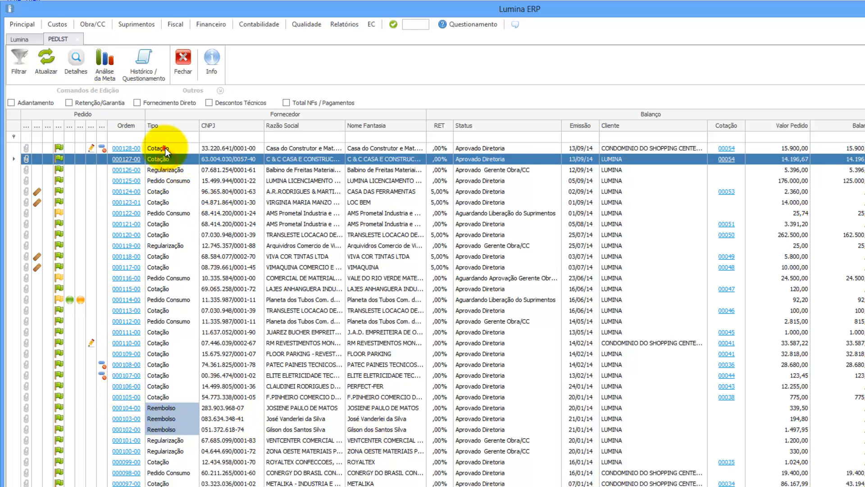
pyautogui.click(48, 61)
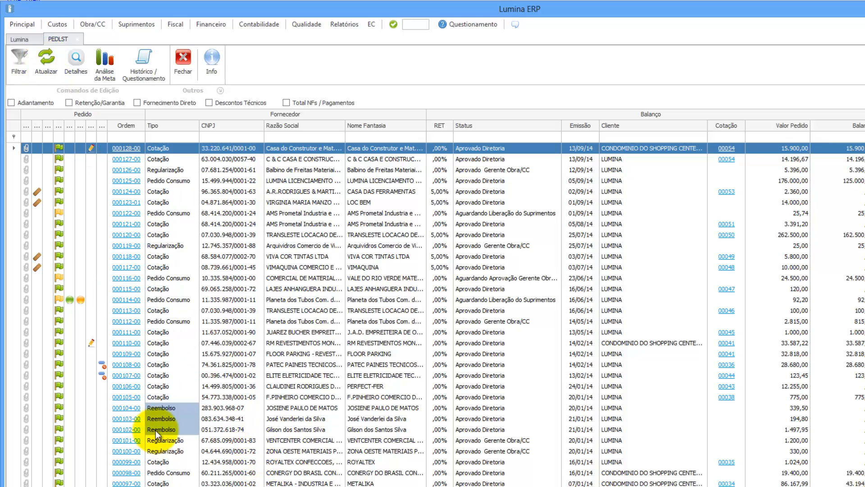
pyautogui.click(129, 150)
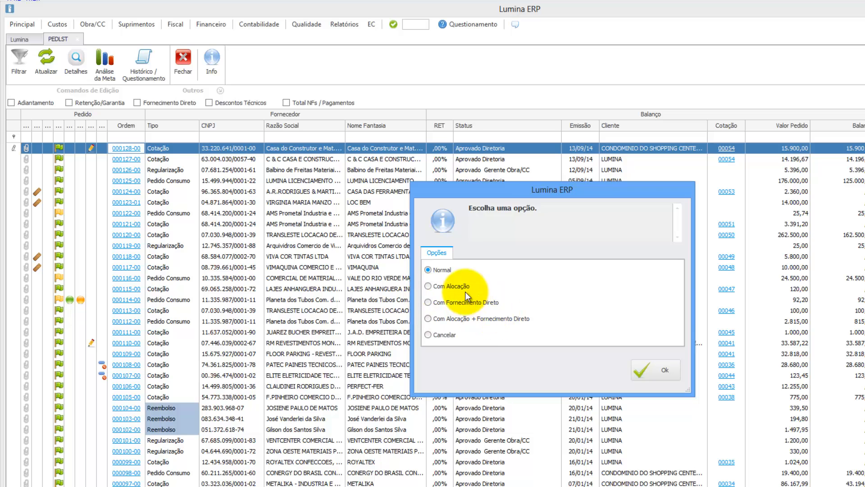
pyautogui.click(458, 286)
pyautogui.click(652, 374)
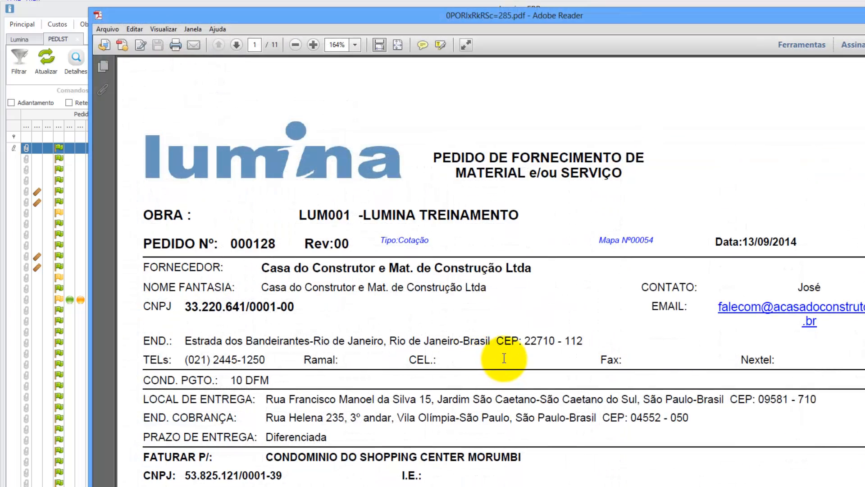
# Step: Confirm items 0001–0003 all show 01.02.06.02 Revestimentos in the report, then close it
pyautogui.scroll(-2, 504, 358)
pyautogui.scroll(-5, 504, 359)
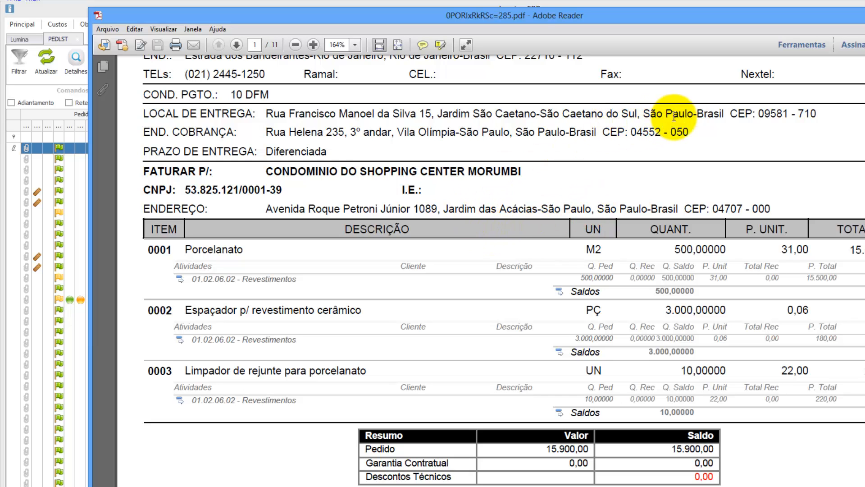
pyautogui.hotkey('alt', 'F4')
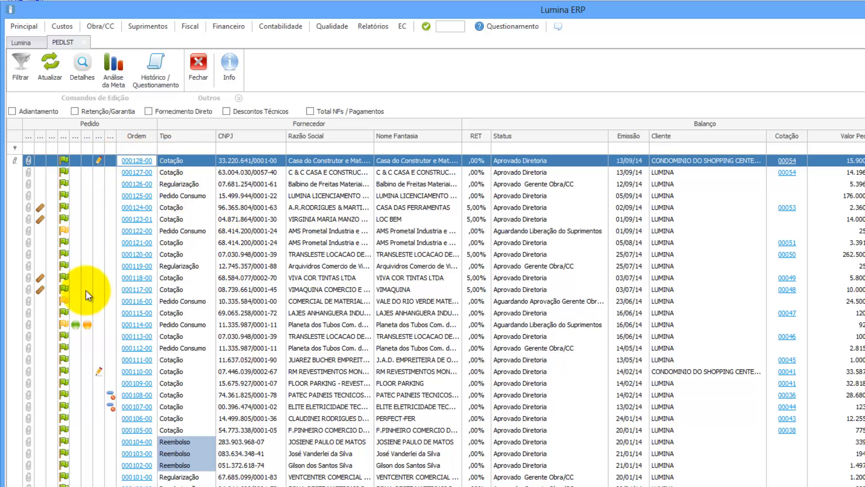
pyautogui.moveTo(108, 394)
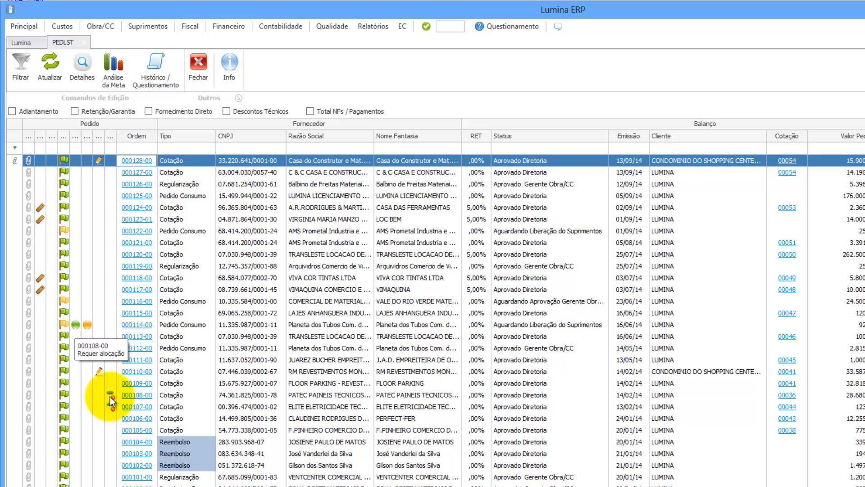
pyautogui.moveTo(101, 373)
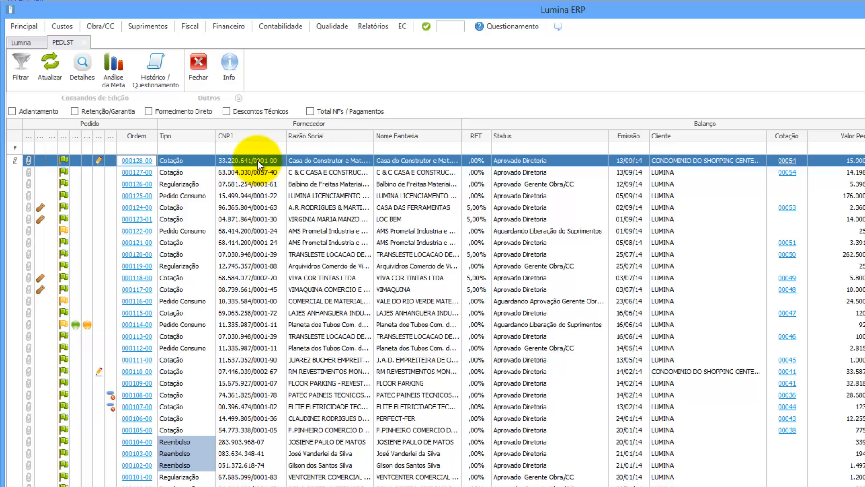
pyautogui.moveTo(101, 165)
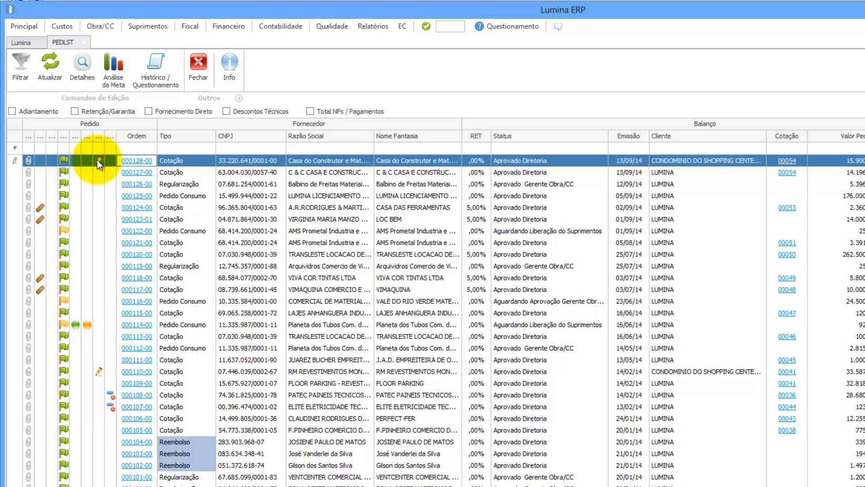
pyautogui.click(139, 28)
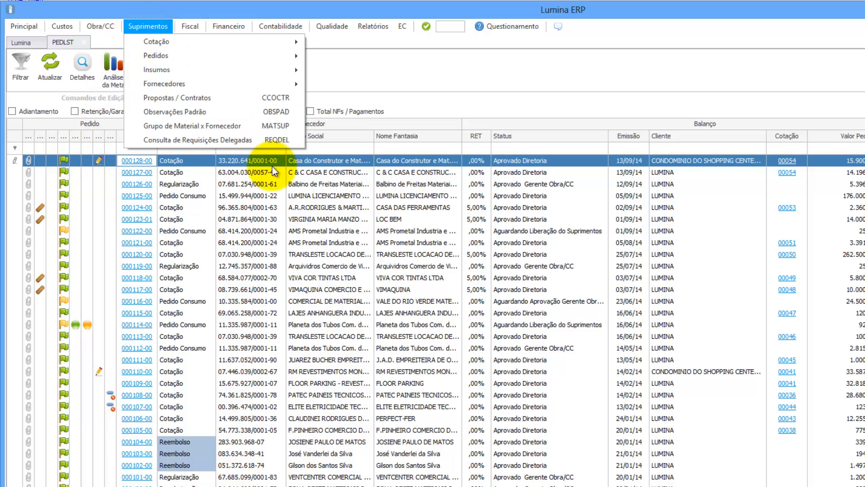
pyautogui.click(222, 159)
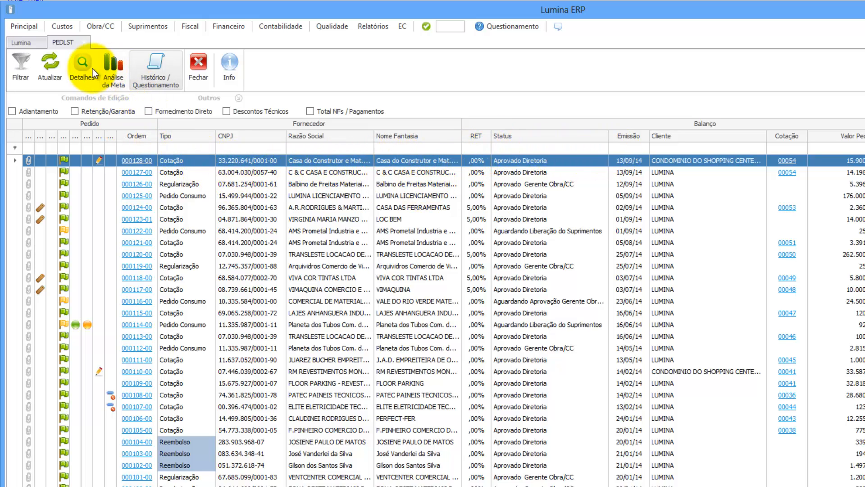
# Step: Review order 000128's items (Porcelanato, spacer, grout cleaner), selecting the grout cleaner, then close the list
pyautogui.click(79, 69)
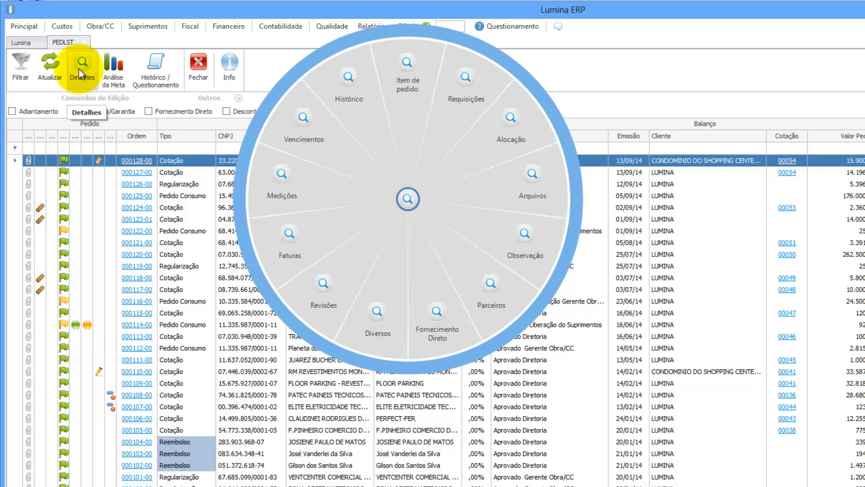
pyautogui.click(408, 62)
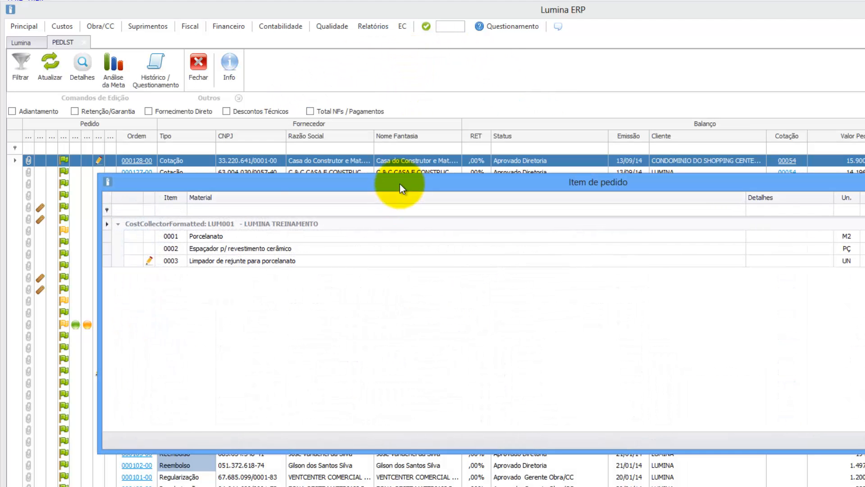
pyautogui.click(206, 263)
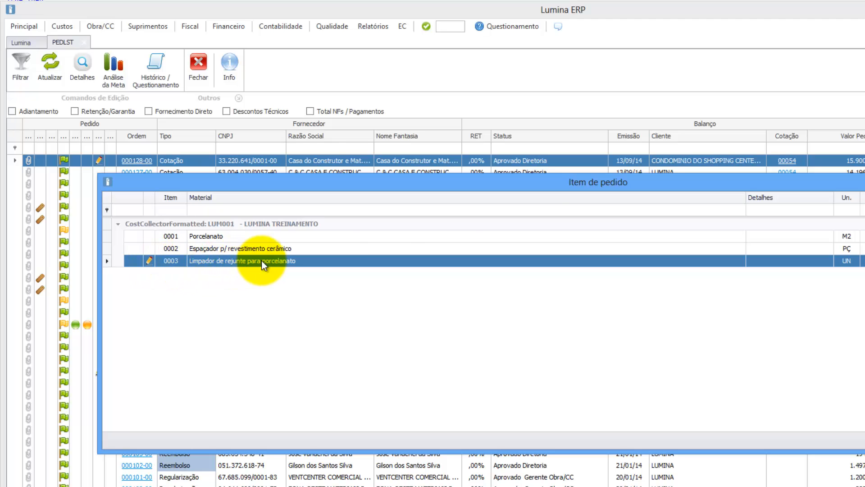
pyautogui.press('Escape')
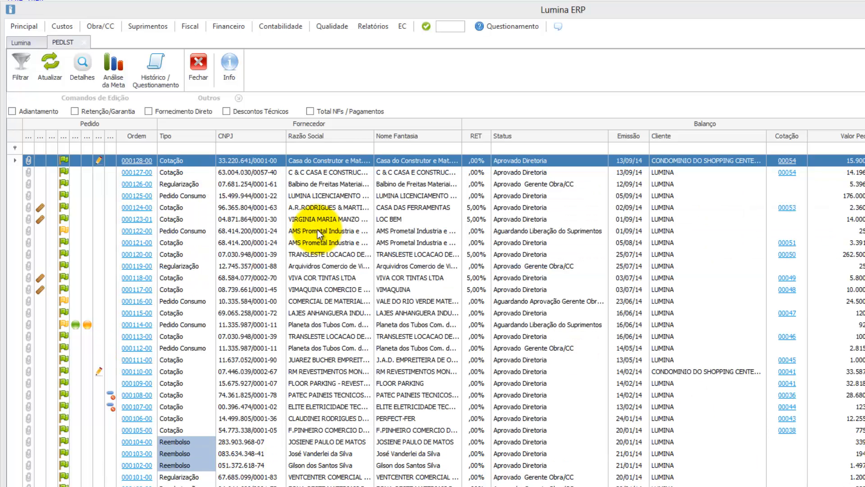
# Step: Open the INSREL material association screen via Suprimentos > Insumos > Associar
pyautogui.click(139, 26)
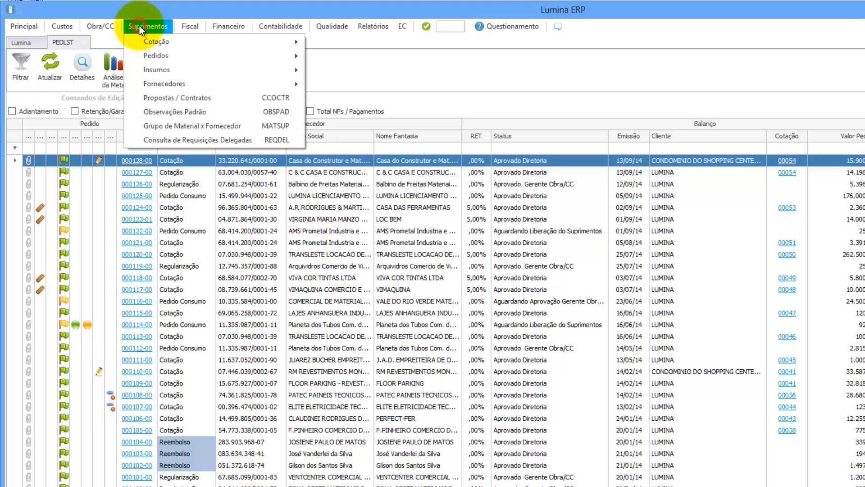
pyautogui.moveTo(145, 72)
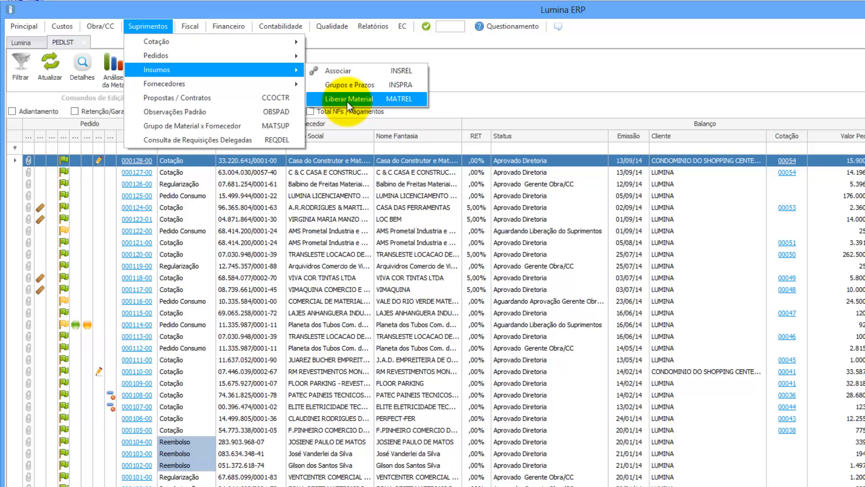
pyautogui.click(341, 73)
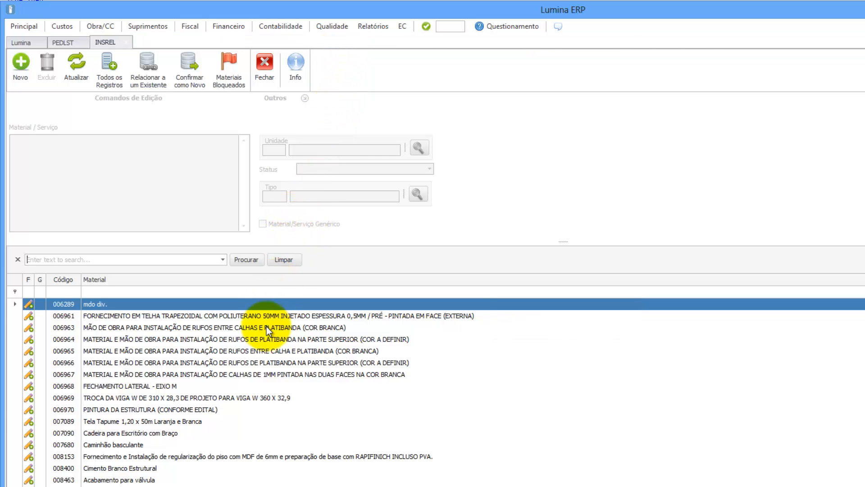
# Step: Load free material 008851 Limpador de rejunte para porcelanato from the bottom of the list
pyautogui.scroll(-1, 266, 327)
pyautogui.scroll(-6, 267, 327)
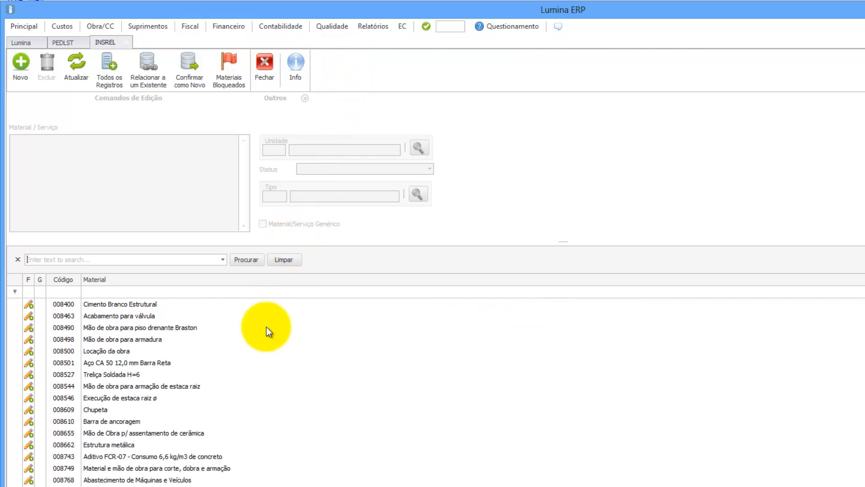
pyautogui.scroll(-1, 266, 327)
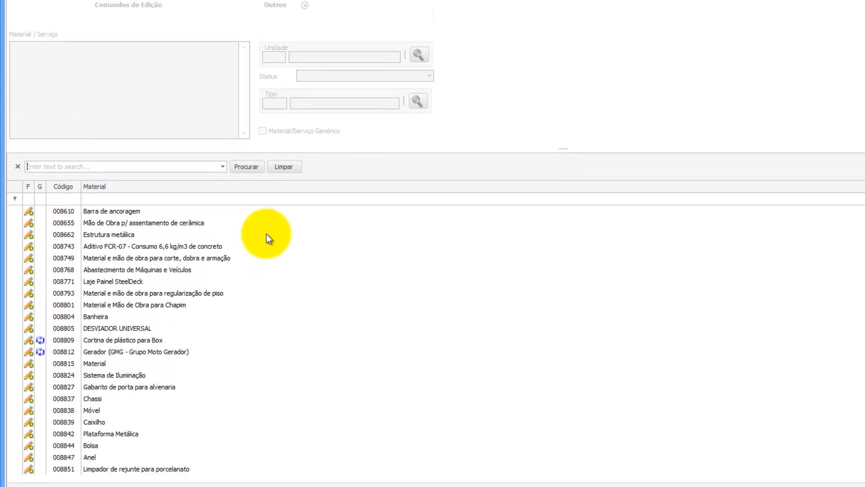
pyautogui.scroll(2, 266, 326)
pyautogui.scroll(6, 266, 223)
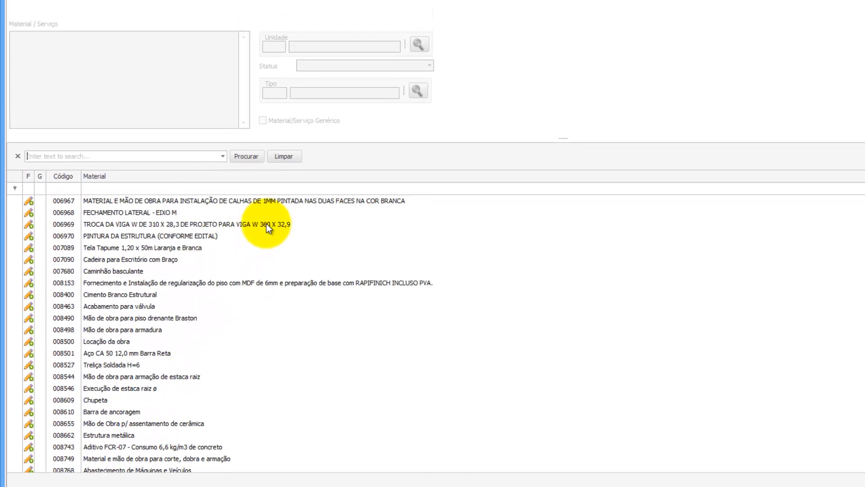
pyautogui.scroll(-6, 266, 224)
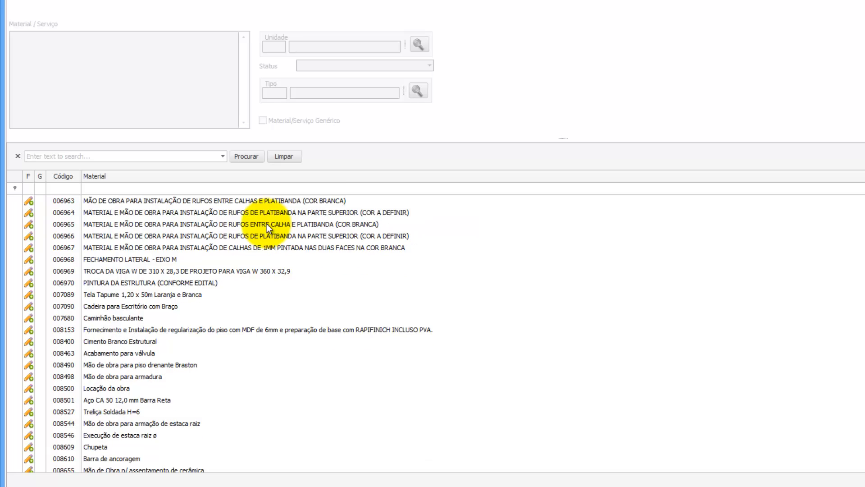
pyautogui.scroll(-2, 266, 224)
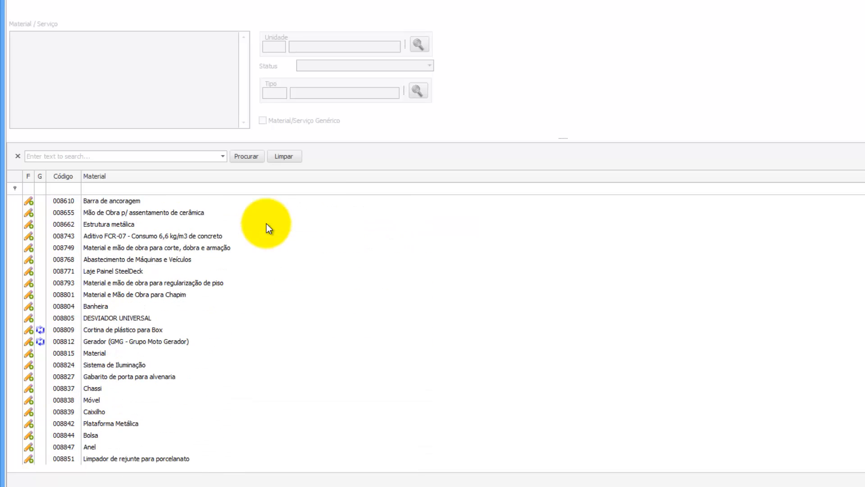
pyautogui.click(111, 460)
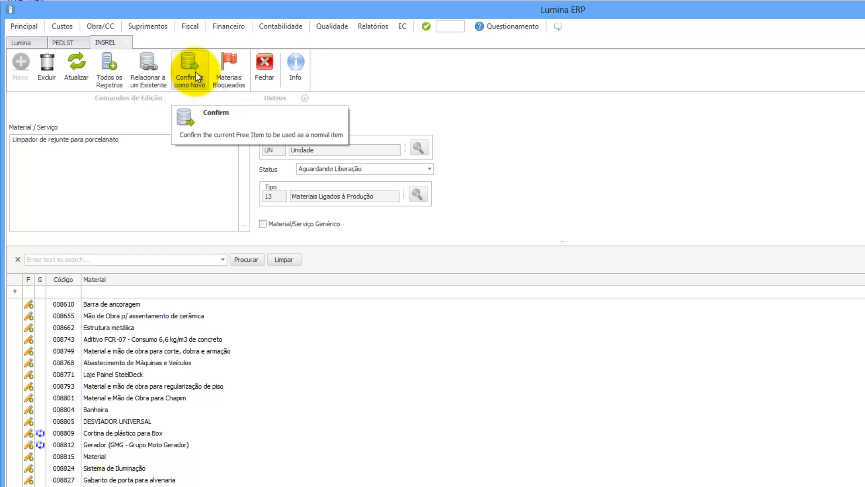
pyautogui.click(149, 72)
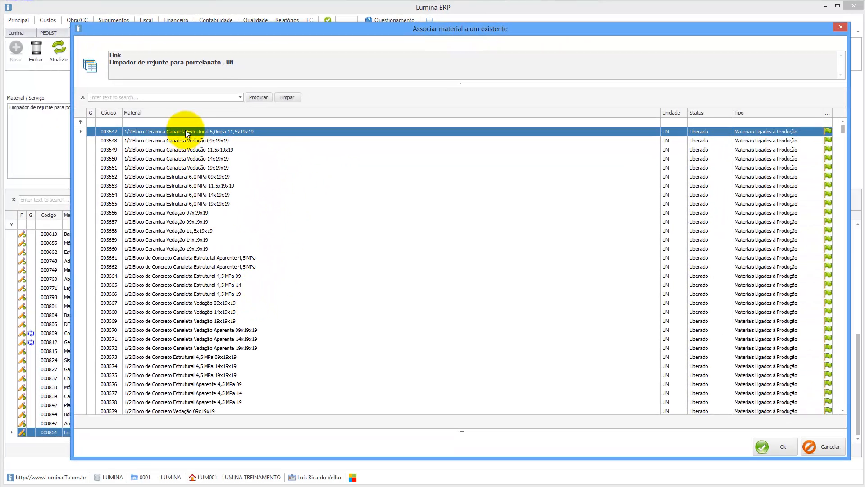
pyautogui.click(187, 124)
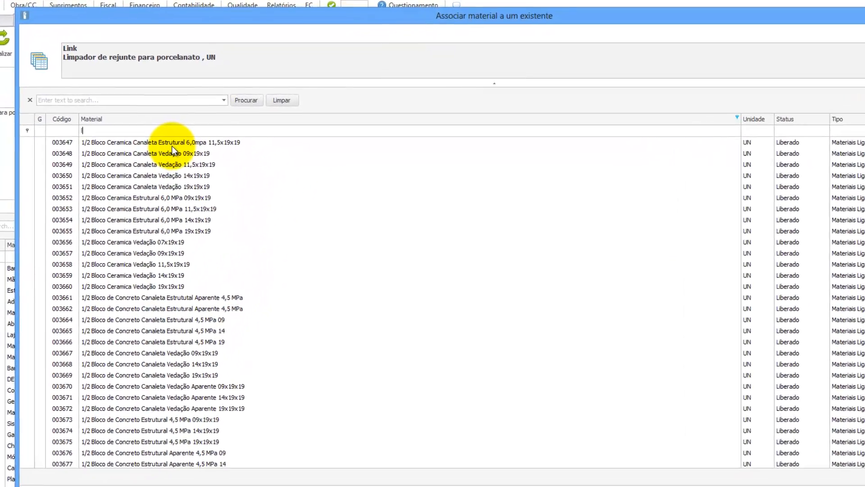
pyautogui.write('limpa')
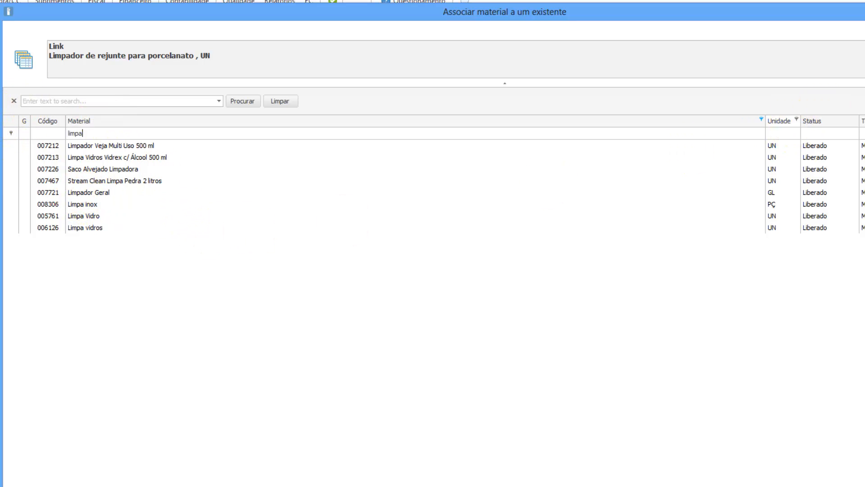
pyautogui.click(864, 10)
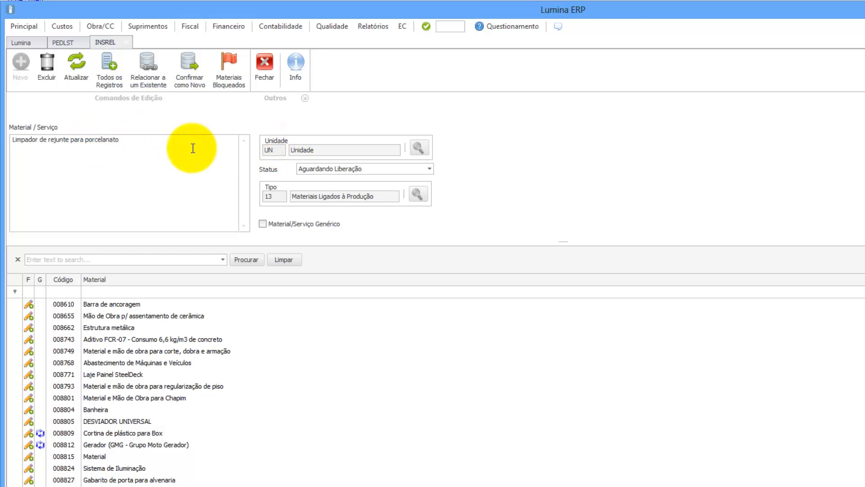
# Step: Confirm Limpador de rejunte para porcelanato as a new material, answering Sim
pyautogui.click(125, 141)
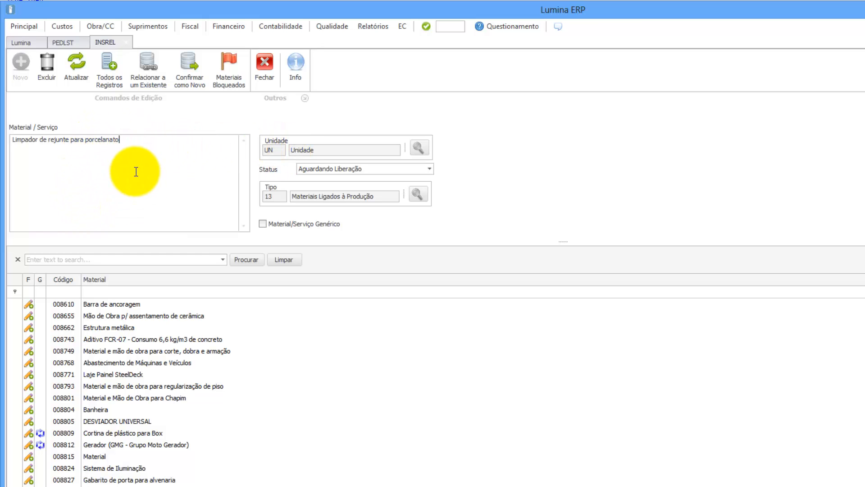
pyautogui.click(193, 69)
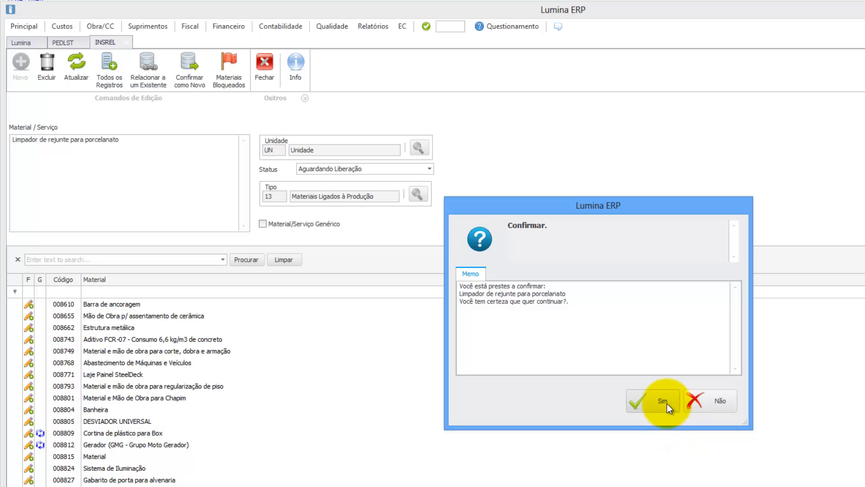
pyautogui.click(663, 401)
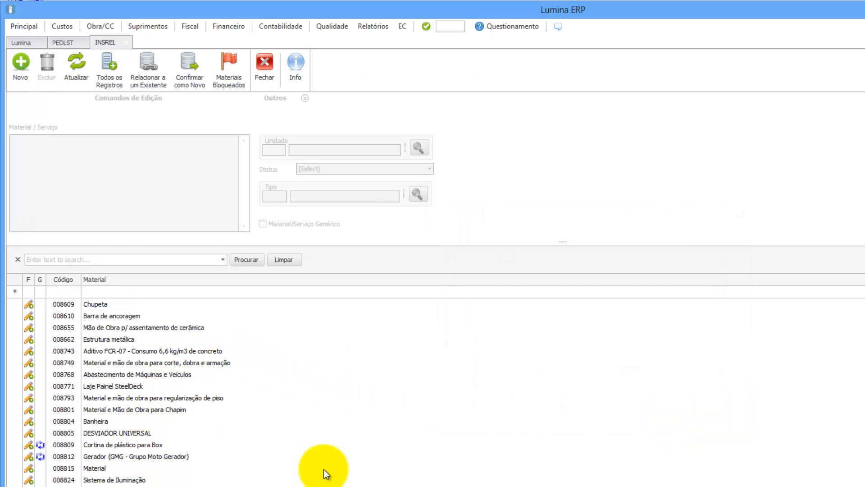
# Step: Close INSREL, refresh the PEDLST purchase-order list and bring up Detalhes for order 000128
pyautogui.click(270, 73)
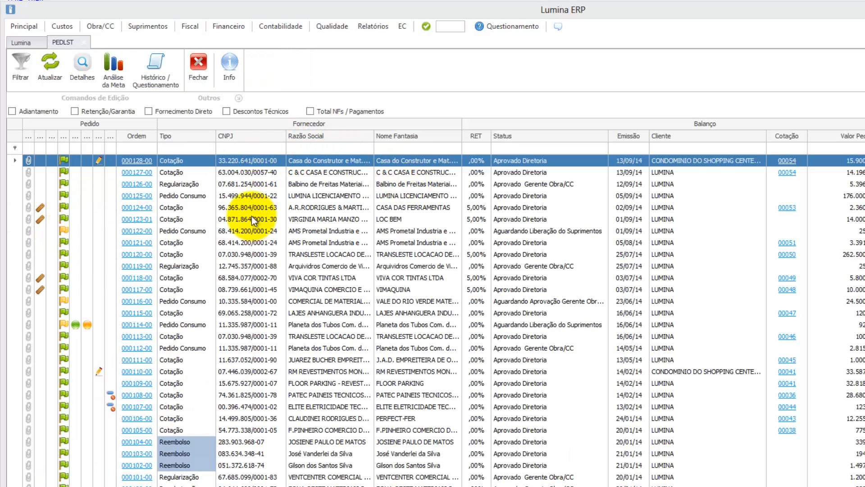
pyautogui.click(47, 62)
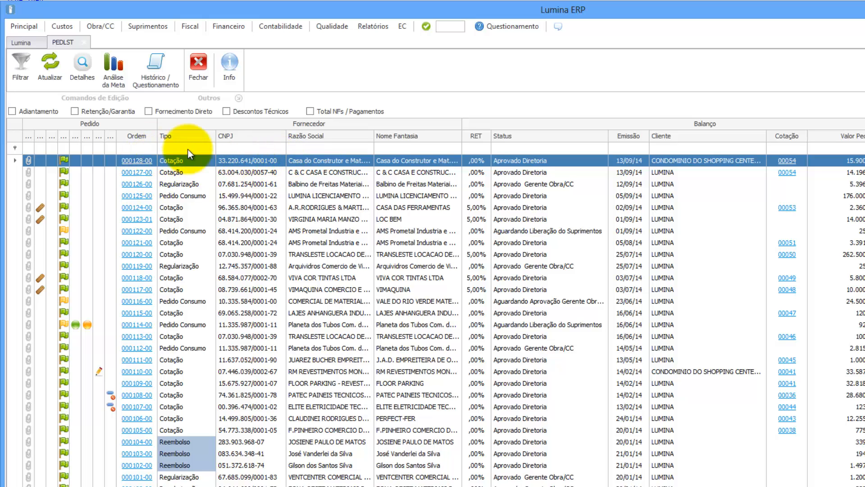
pyautogui.click(77, 66)
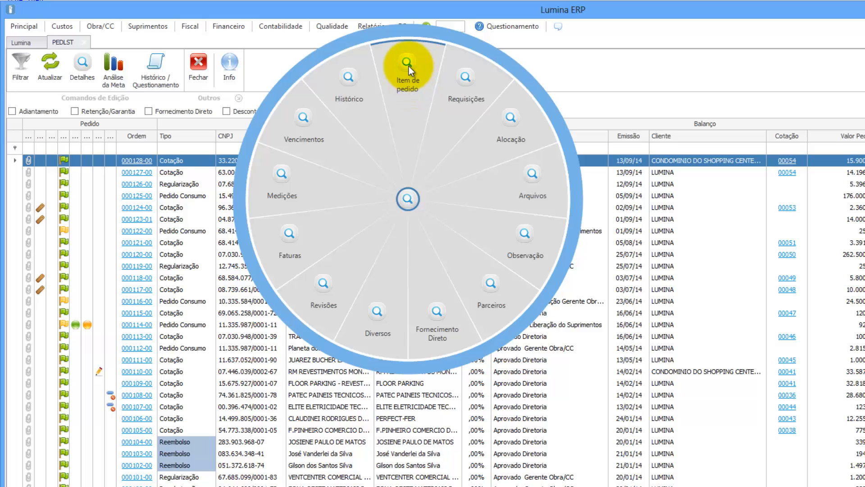
# Step: Show order 000128's requisitions: 00170, Porcelanato 858,00 M2 at 30,00, totalling 25.740,00
pyautogui.click(466, 79)
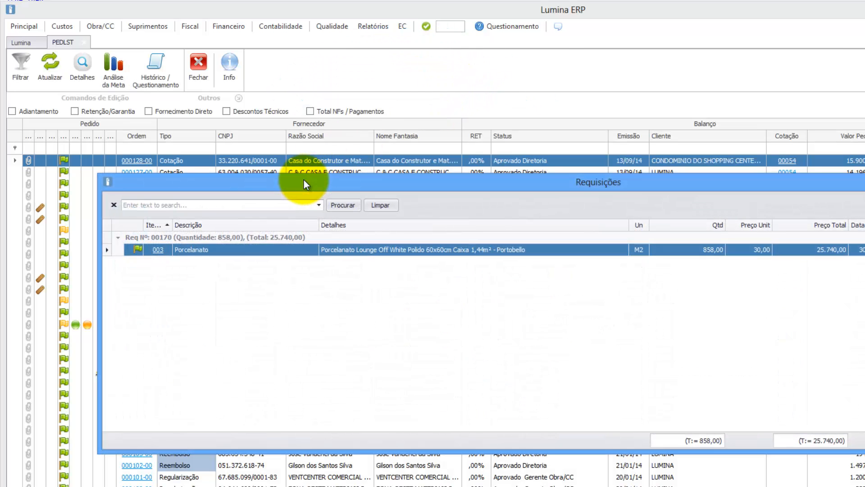
pyautogui.click(158, 250)
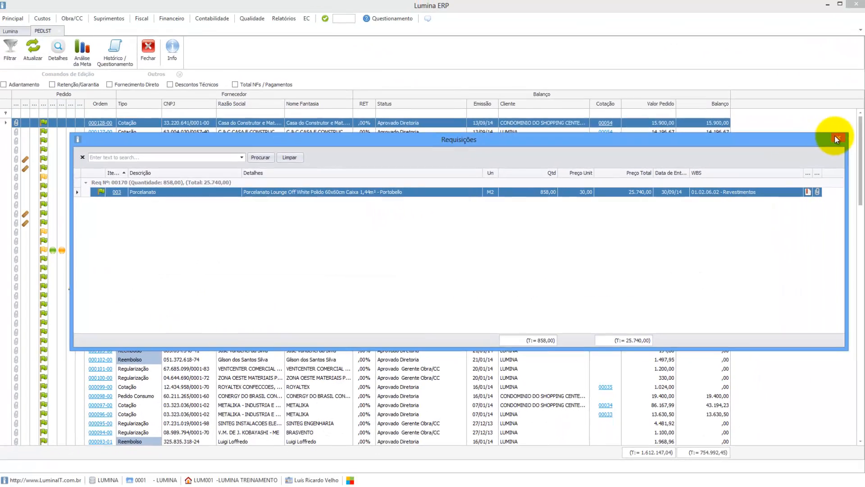
pyautogui.click(834, 138)
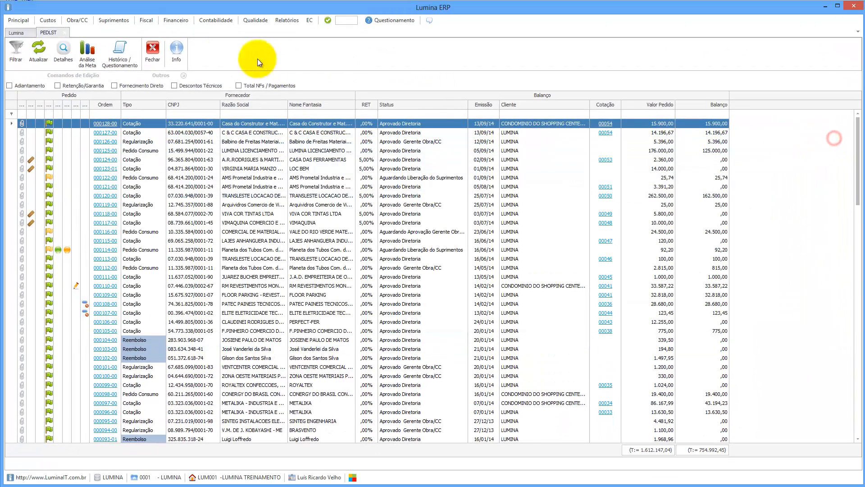
pyautogui.click(63, 47)
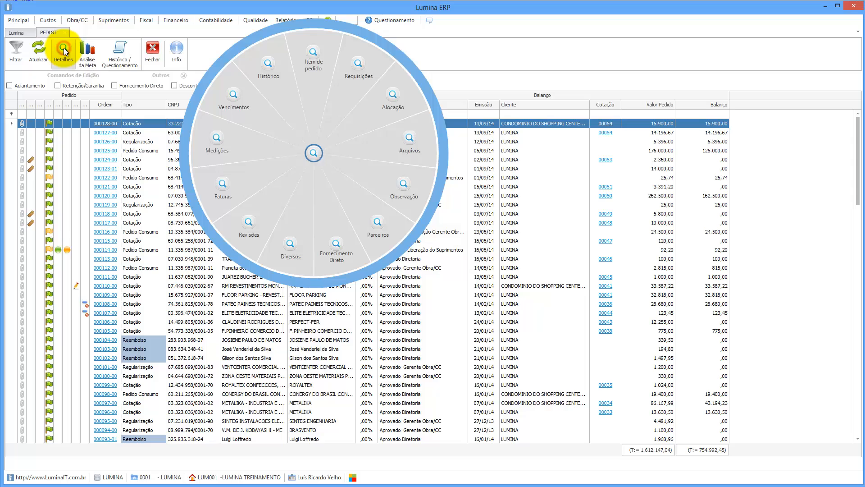
pyautogui.click(393, 93)
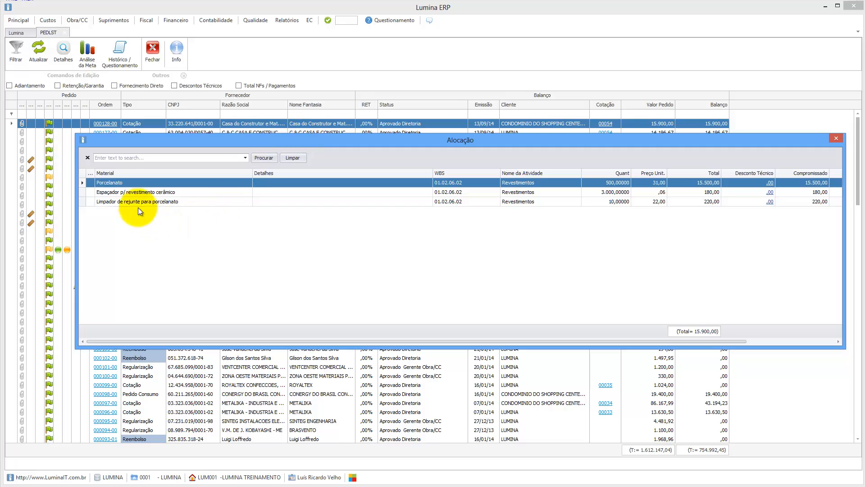
pyautogui.click(120, 192)
pyautogui.click(118, 201)
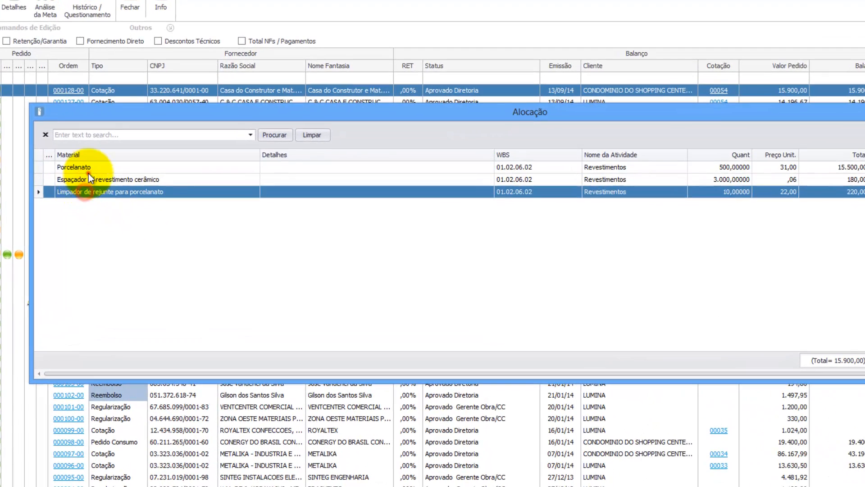
pyautogui.click(88, 169)
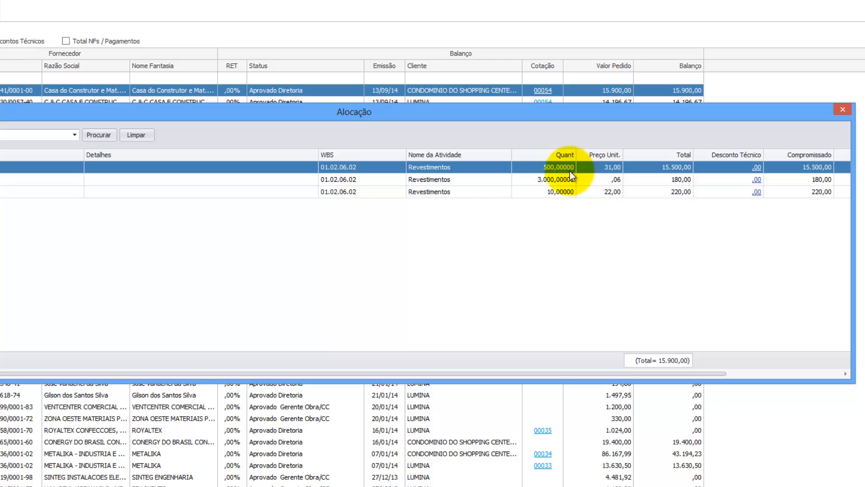
pyautogui.moveTo(624, 374); pyautogui.dragTo(760, 373)
pyautogui.click(775, 193)
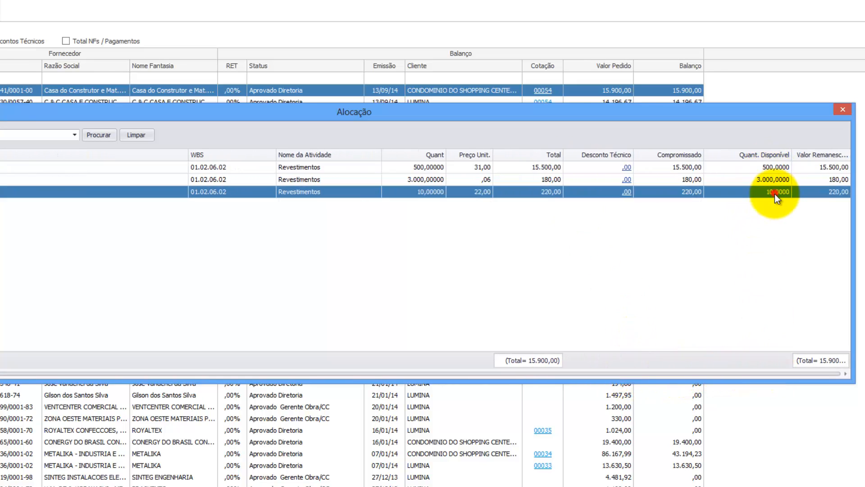
pyautogui.click(831, 166)
pyautogui.click(830, 179)
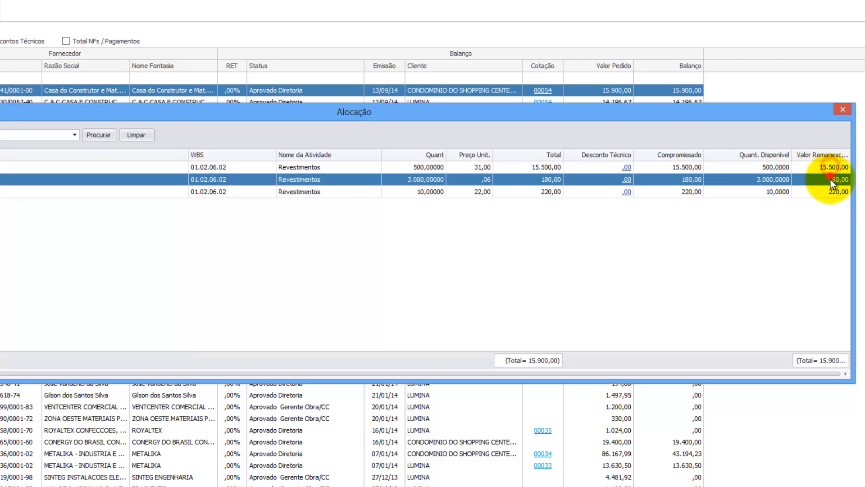
pyautogui.click(829, 191)
pyautogui.click(775, 168)
pyautogui.click(773, 181)
pyautogui.click(772, 192)
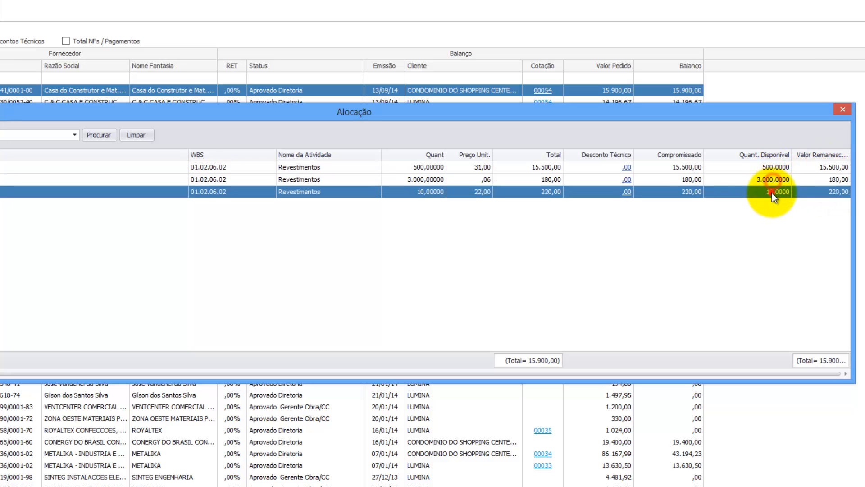
# Step: Close the Alocação window and open order 000128-00's Arquivos from Detalhes
pyautogui.click(844, 110)
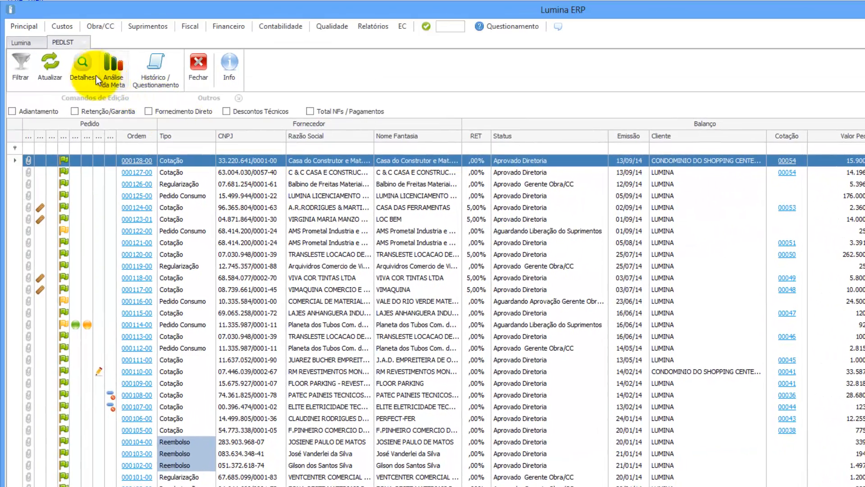
pyautogui.click(83, 67)
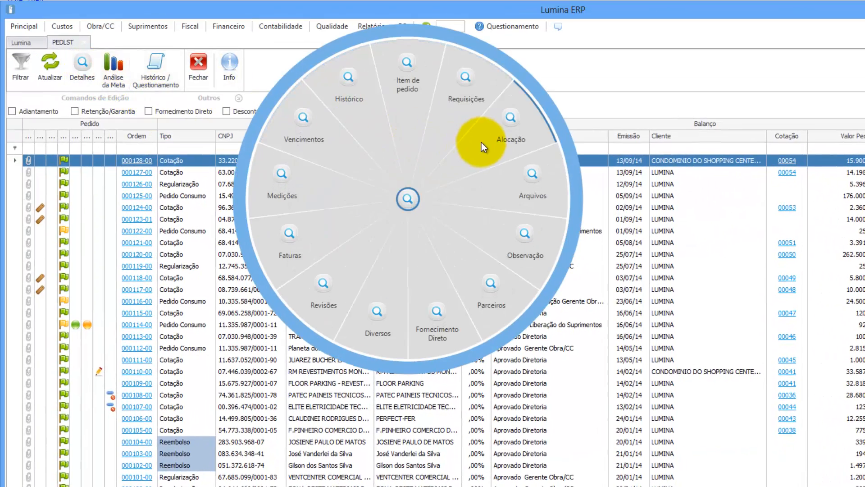
pyautogui.click(532, 174)
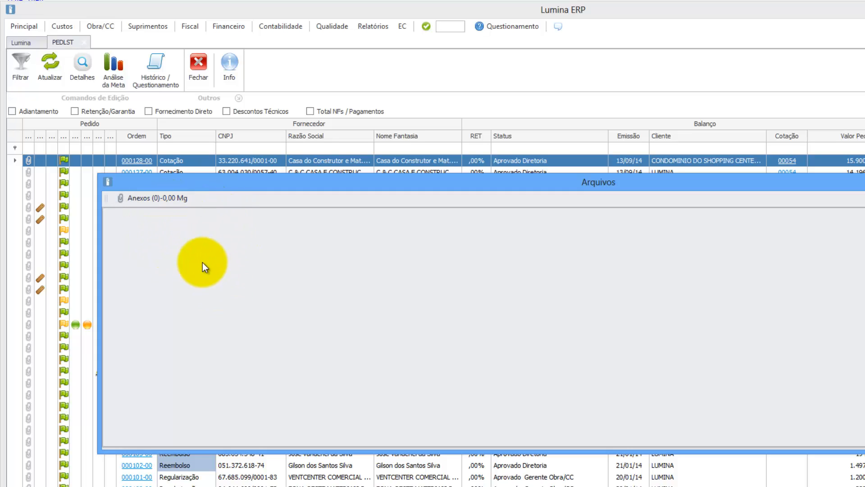
# Step: Attach Memorial Descritivo Piso.docx and Planilha de Cálculo - Levantamento Area Piso.xlsx from _Treinamento, confirming Sim
pyautogui.click(147, 198)
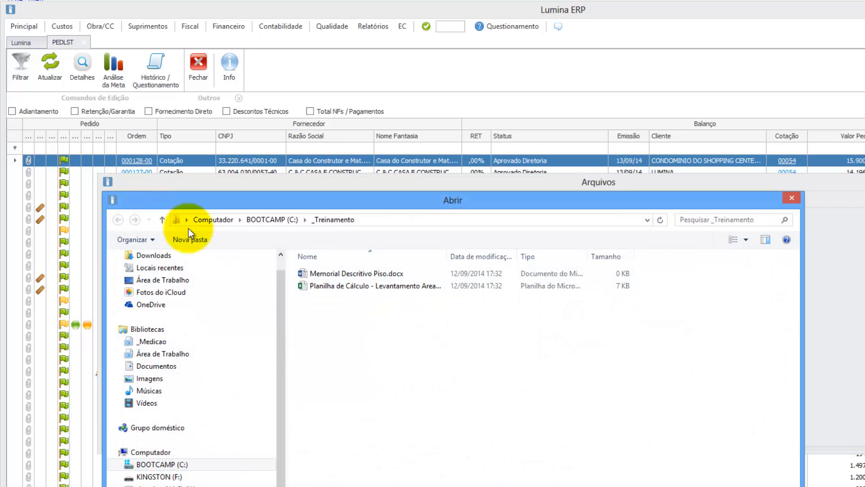
pyautogui.click(312, 275)
pyautogui.keyDown('shift'); pyautogui.click(312, 285); pyautogui.keyUp('shift')
pyautogui.click(311, 284)
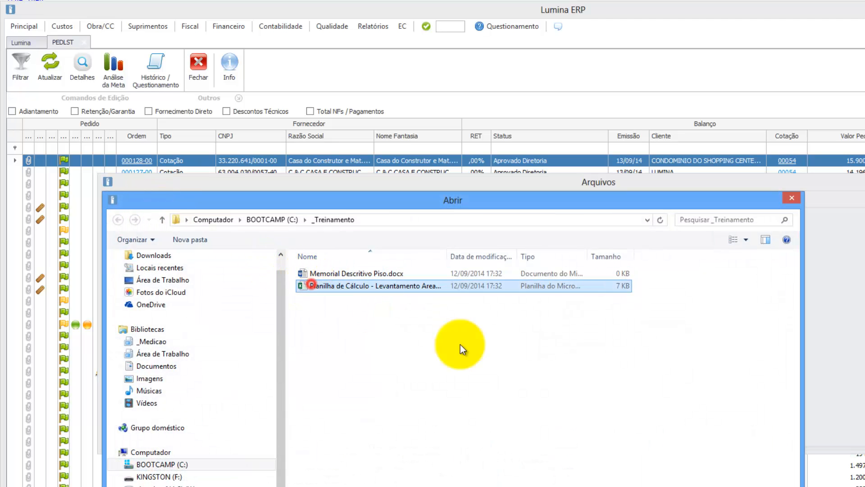
pyautogui.keyDown('ctrl'); pyautogui.click(374, 275); pyautogui.keyUp('ctrl')
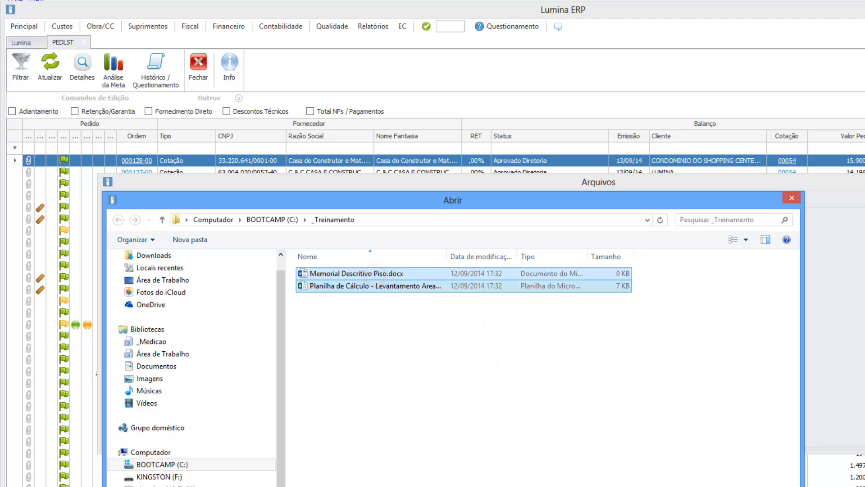
pyautogui.press('Return')
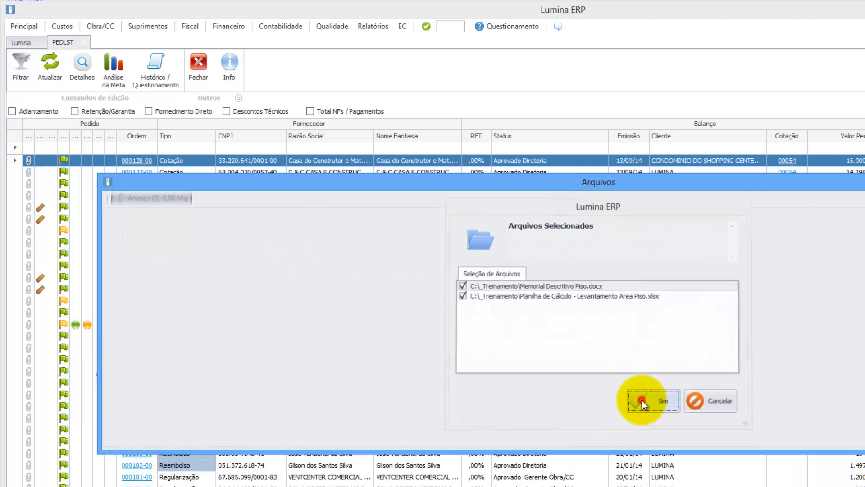
pyautogui.click(641, 400)
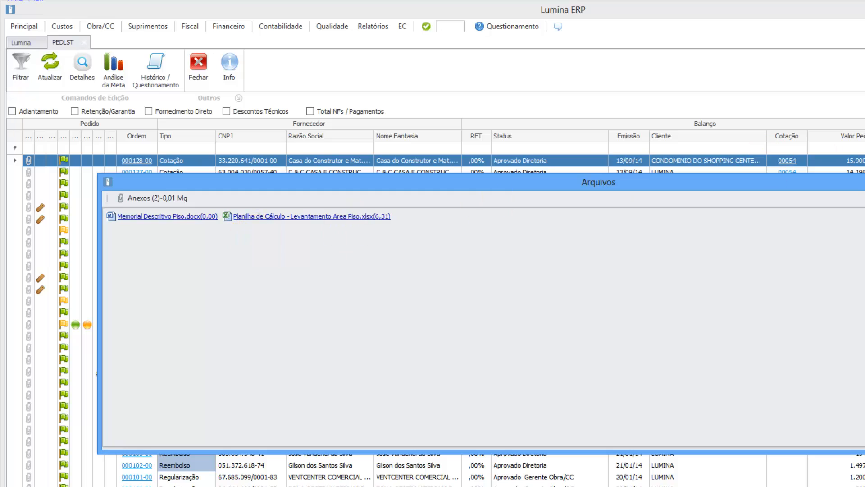
pyautogui.press('Escape')
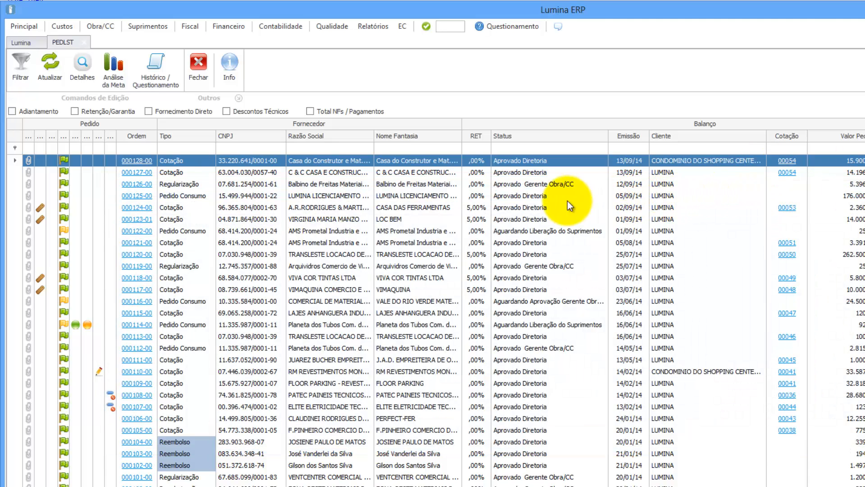
pyautogui.click(188, 172)
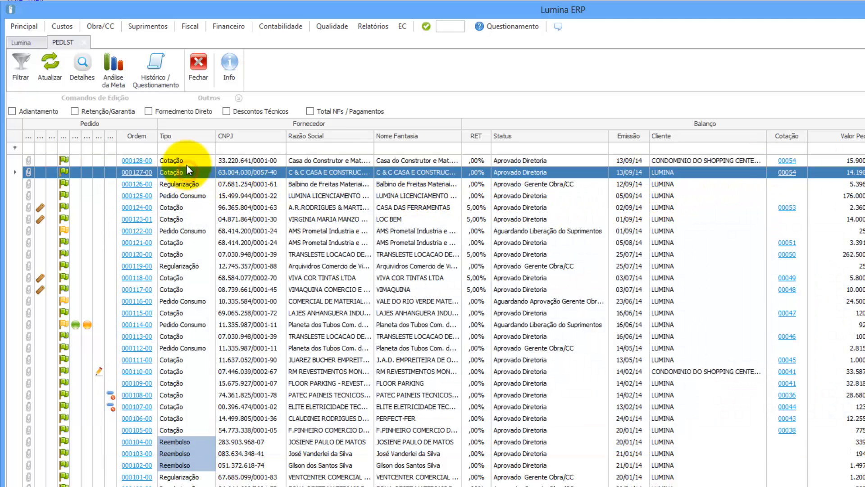
pyautogui.click(187, 165)
pyautogui.click(80, 65)
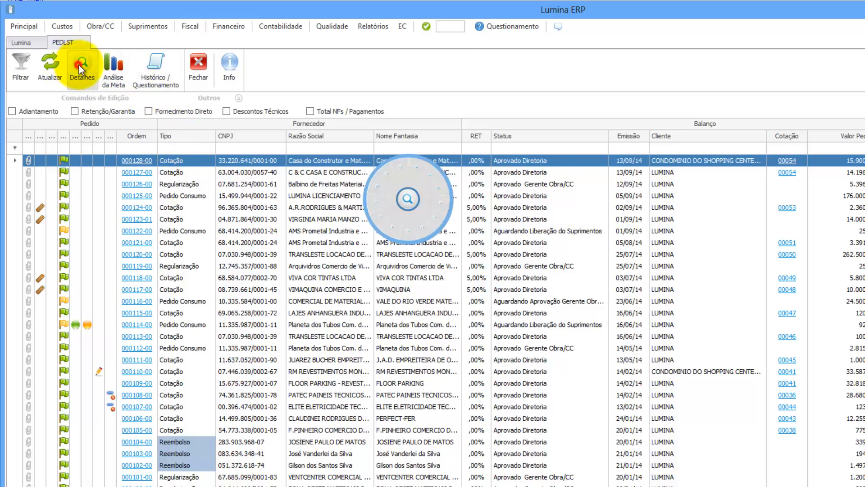
pyautogui.click(522, 242)
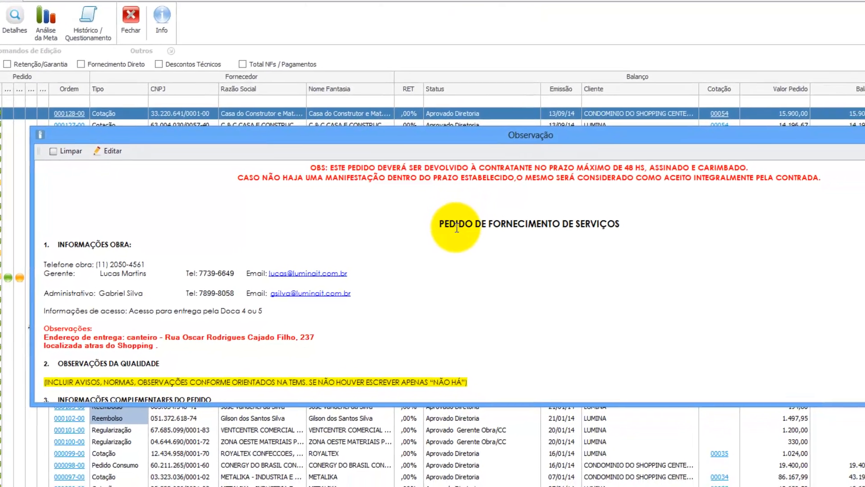
pyautogui.scroll(-3, 456, 229)
pyautogui.scroll(3, 456, 229)
pyautogui.scroll(-4, 456, 229)
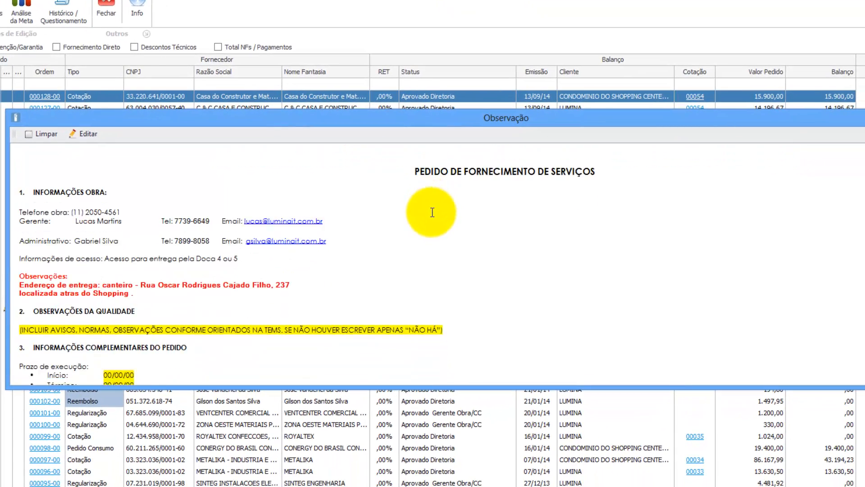
pyautogui.scroll(1, 432, 212)
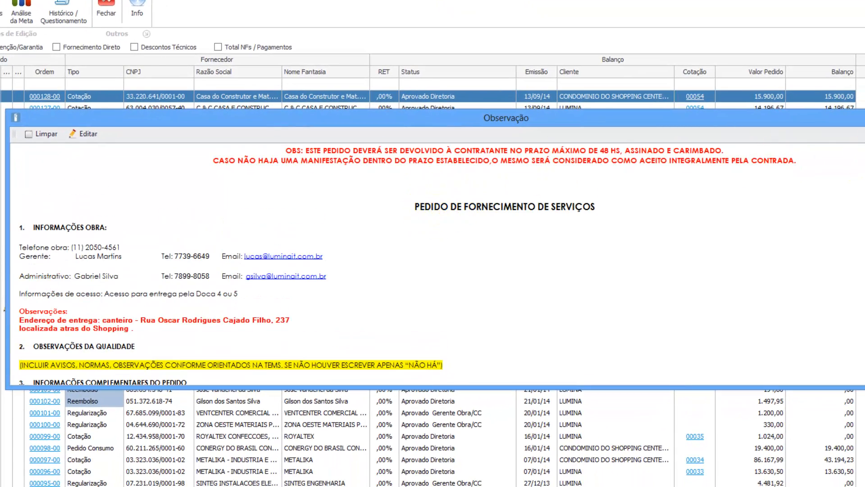
pyautogui.click(864, 116)
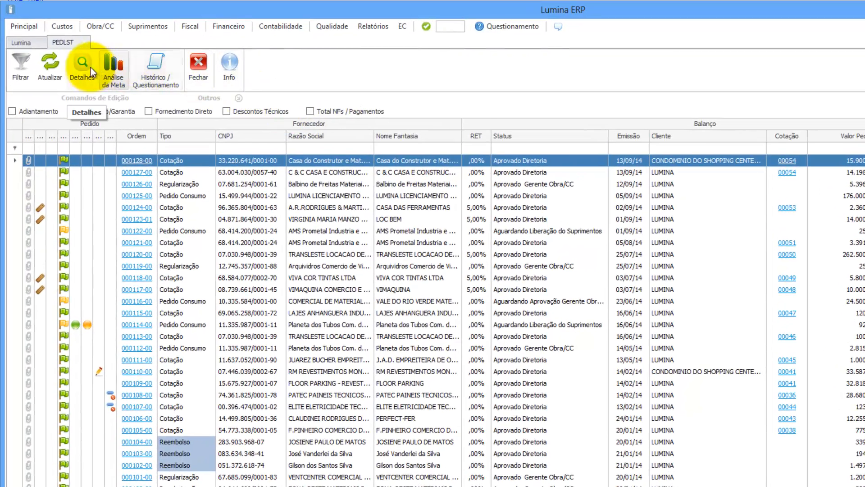
pyautogui.click(90, 67)
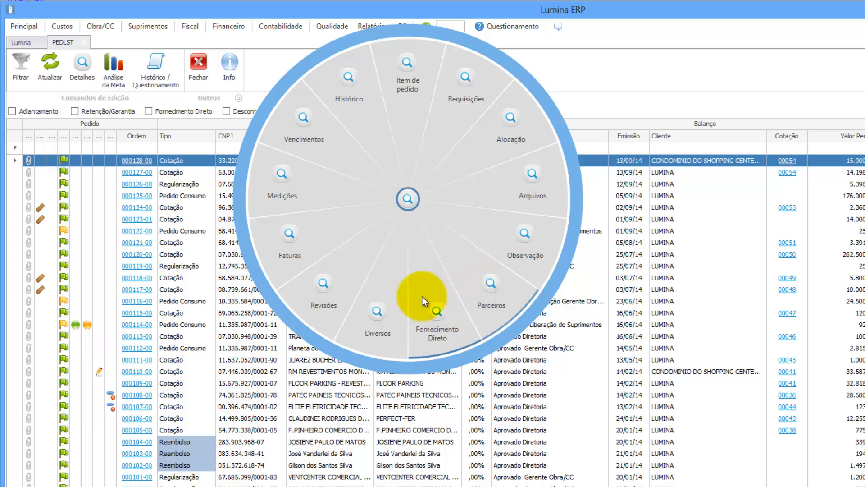
# Step: Check order 000128's Diversos data: 0,00 direct-supply limit and 0,00% contractual retention
pyautogui.click(378, 311)
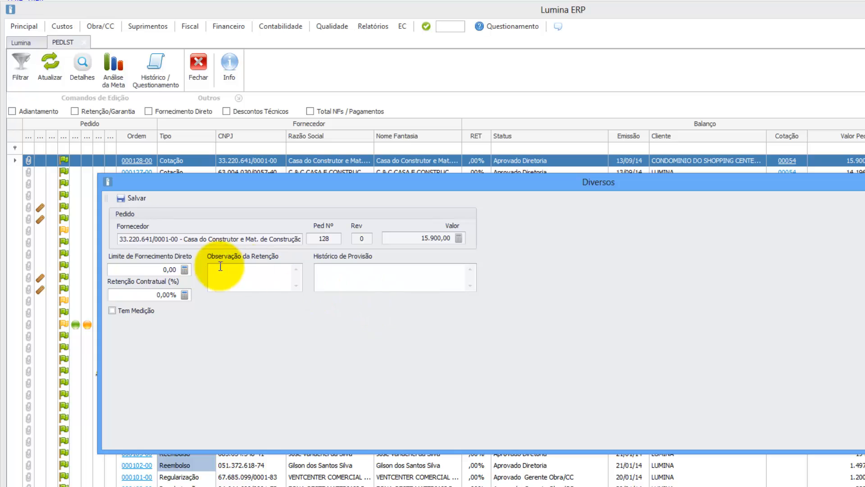
pyautogui.moveTo(144, 271); pyautogui.dragTo(180, 295)
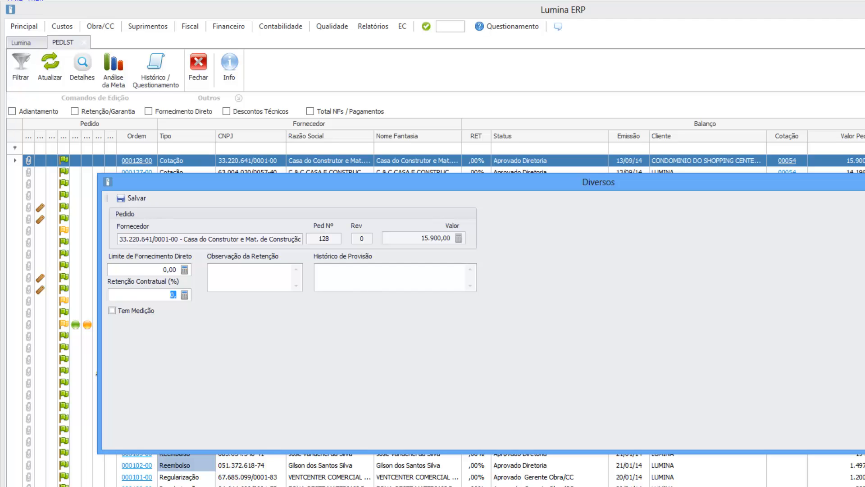
pyautogui.press('Escape')
# Step: Review order 000128's Revisões, a single Cotação revision approved by Diretoria
pyautogui.click(83, 68)
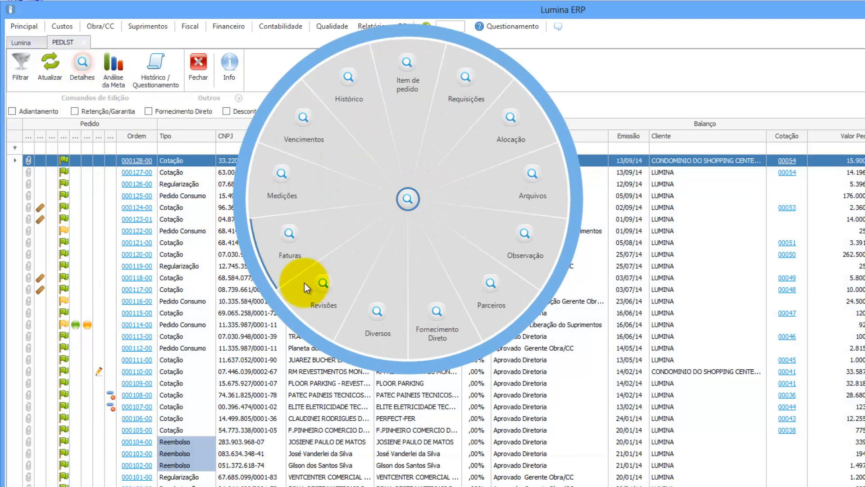
pyautogui.click(328, 282)
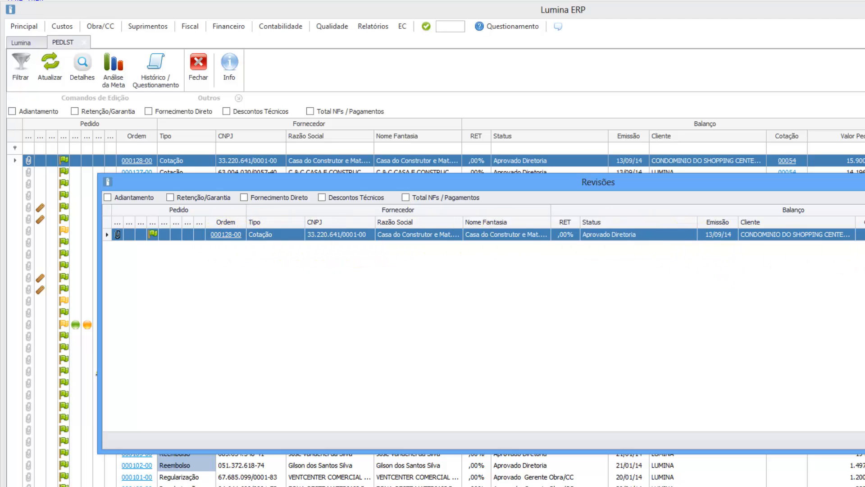
pyautogui.click(864, 180)
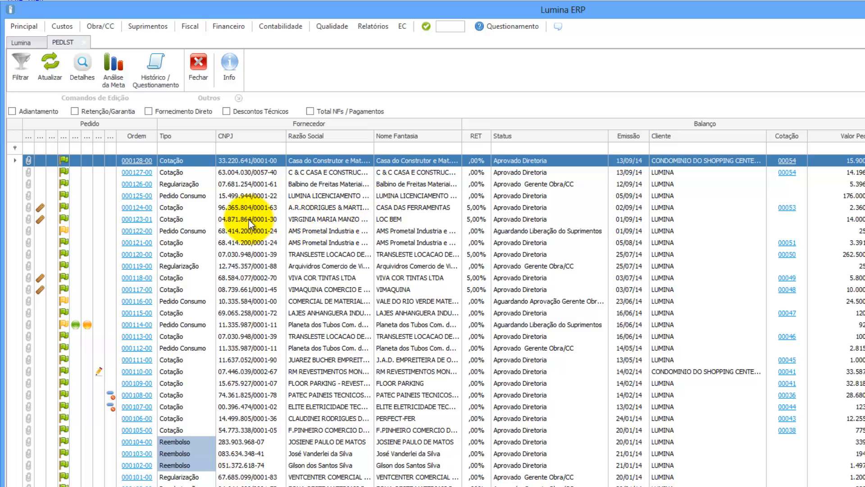
pyautogui.click(90, 65)
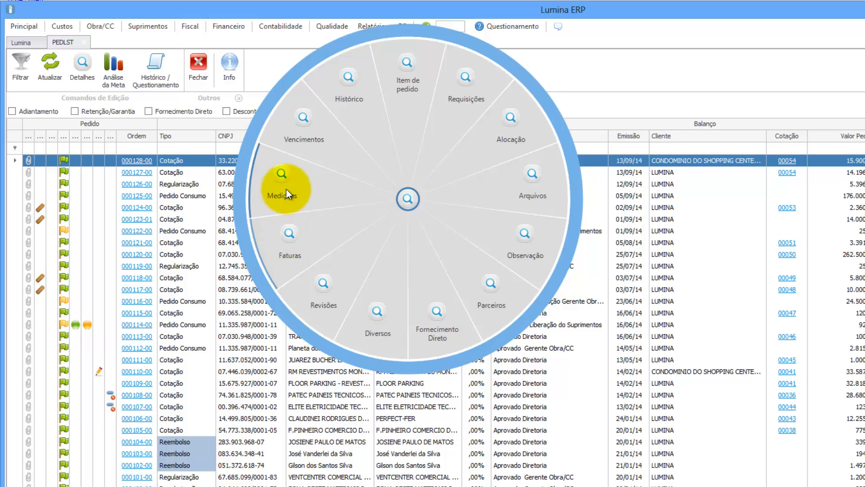
# Step: Review order 000128's empty Vencimentos schedule, with 15.900,00 still to distribute
pyautogui.click(314, 126)
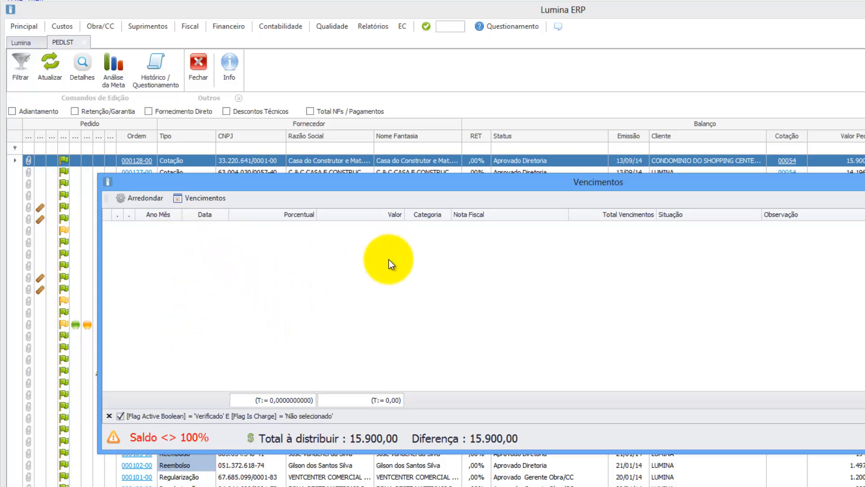
pyautogui.press('Escape')
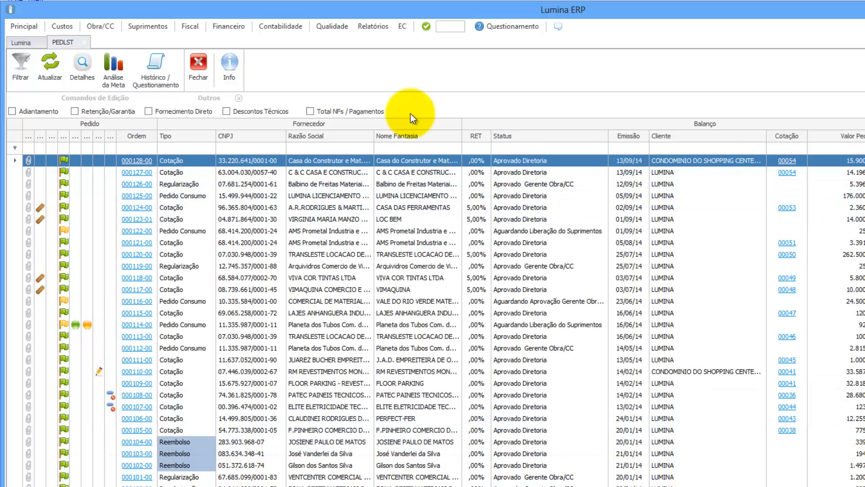
# Step: Scroll through order 000128-00's history log, then close it to return to the PEDLST order list
pyautogui.click(84, 69)
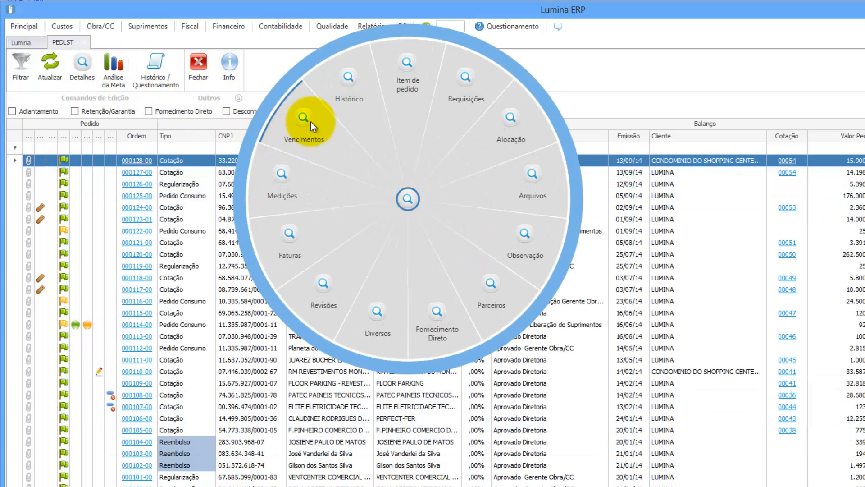
pyautogui.click(346, 81)
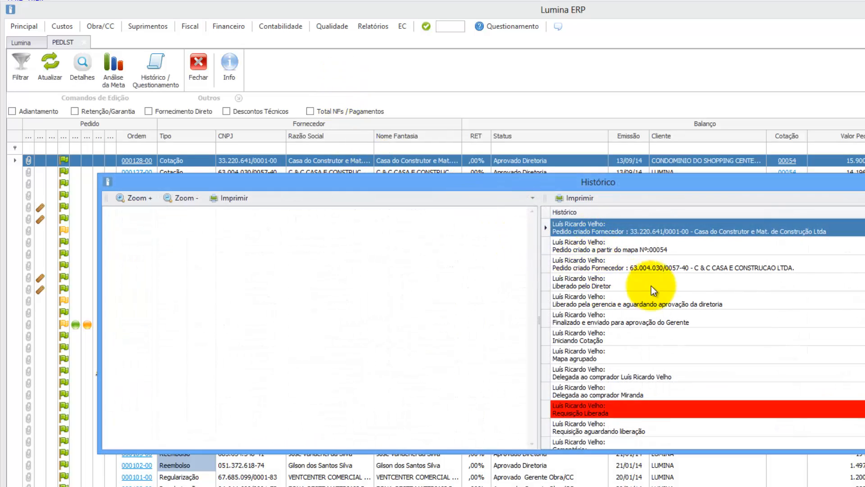
pyautogui.scroll(-4, 671, 289)
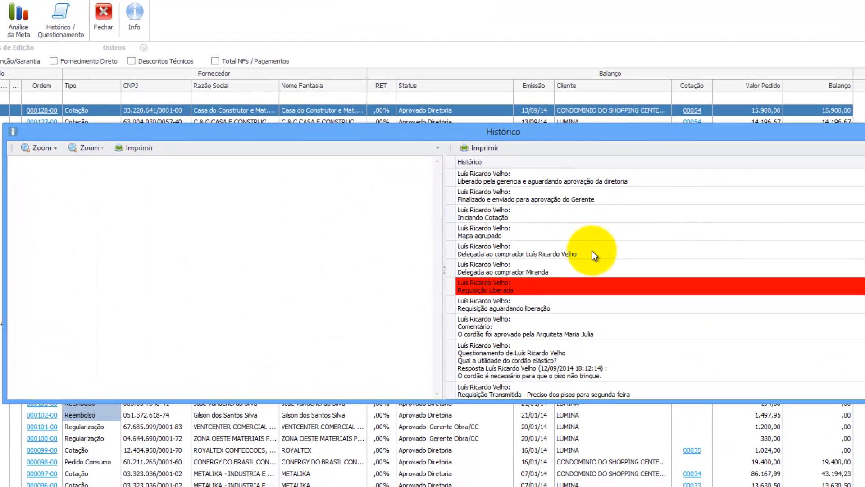
pyautogui.scroll(1, 687, 301)
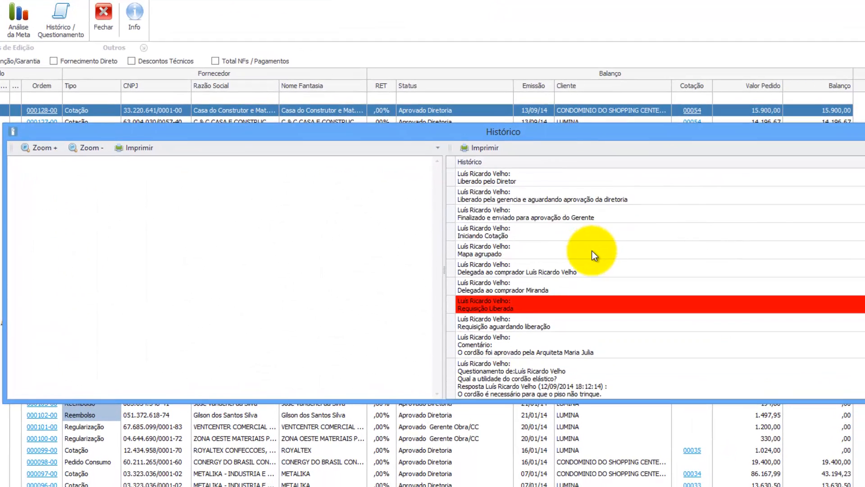
pyautogui.scroll(3, 594, 255)
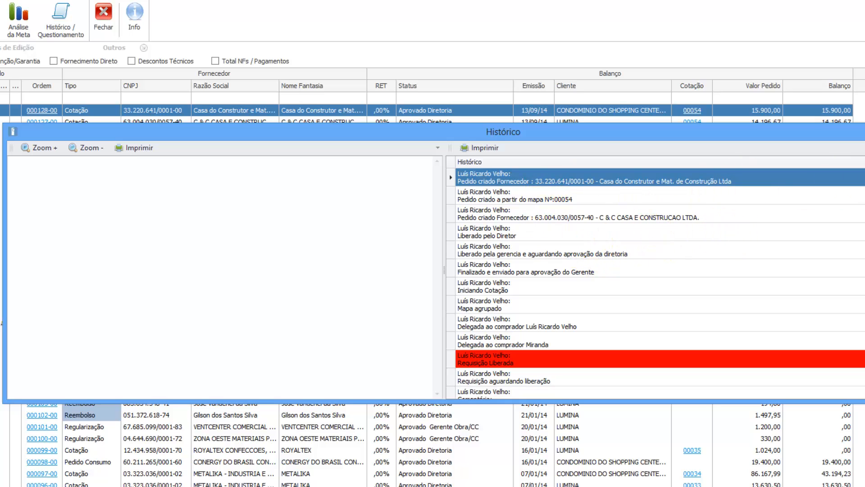
pyautogui.scroll(-6, 655, 283)
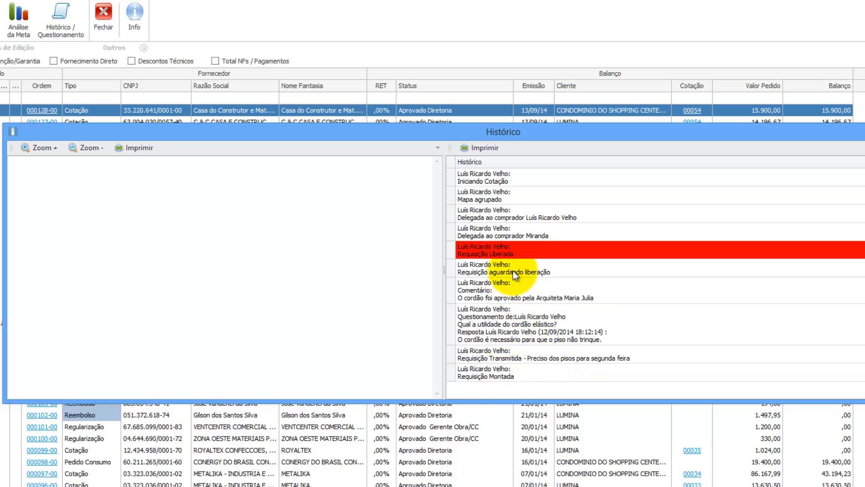
pyautogui.scroll(2, 513, 271)
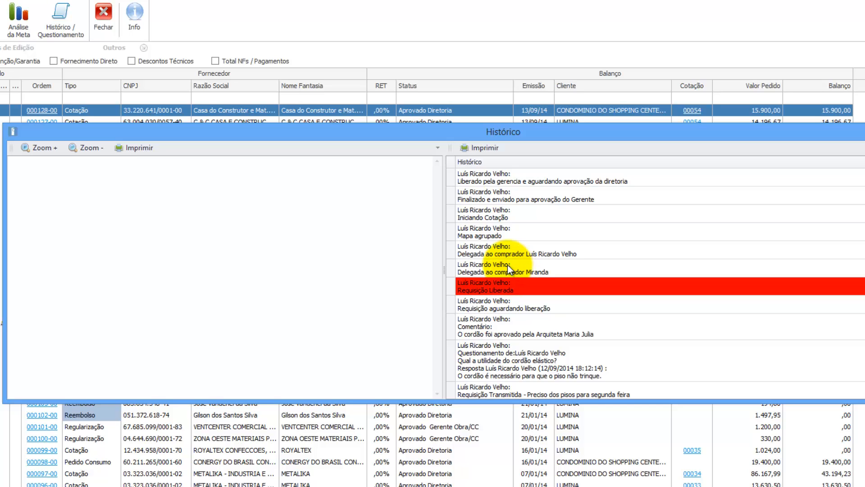
pyautogui.scroll(4, 515, 219)
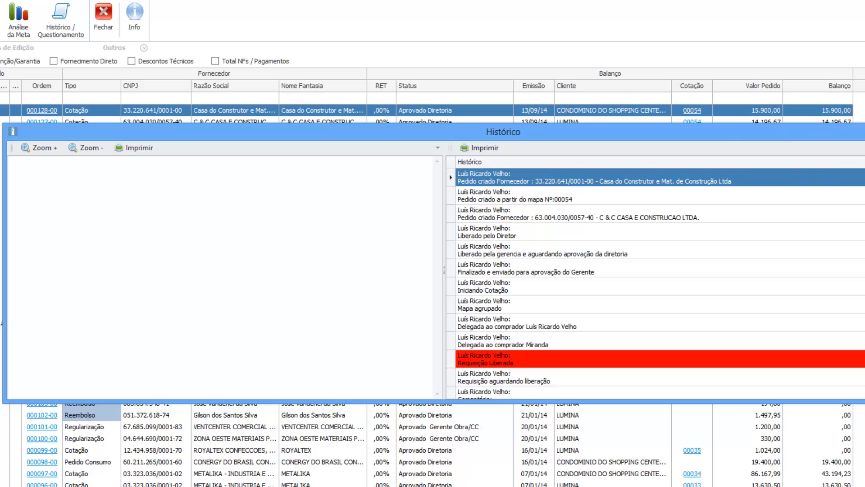
pyautogui.click(864, 128)
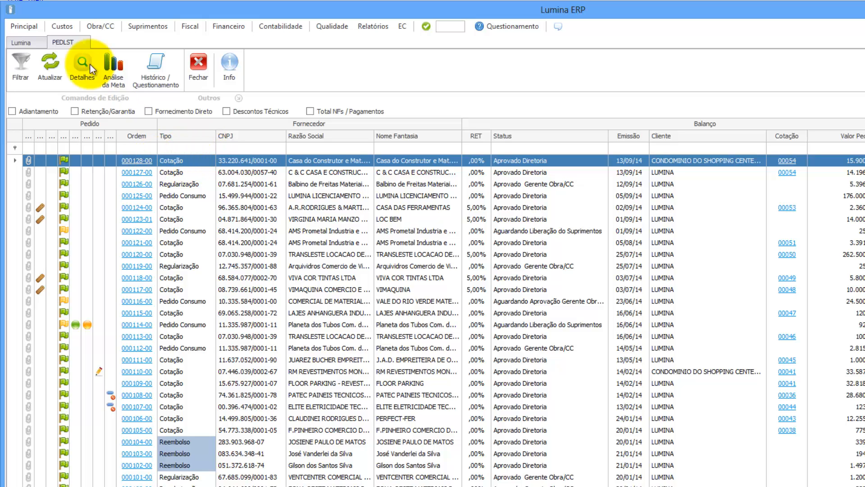
# Step: Open Custos > Pedidos > Revisar and select order 000128-00 for revision
pyautogui.click(65, 26)
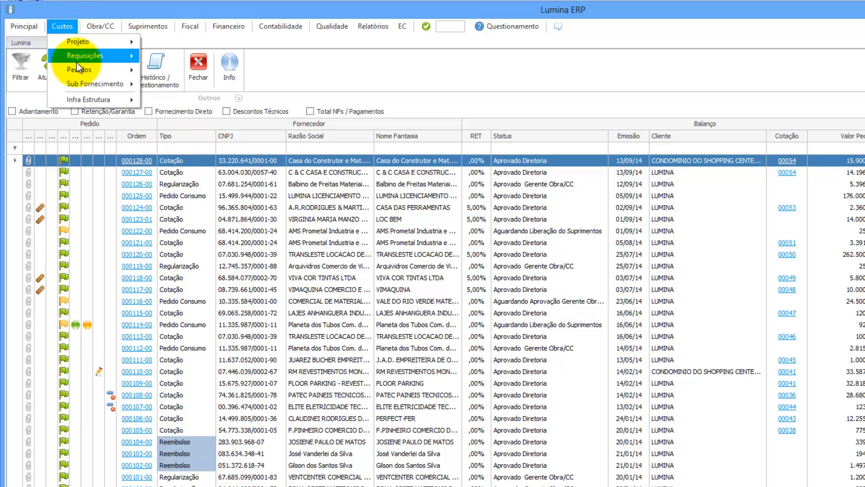
pyautogui.moveTo(77, 69)
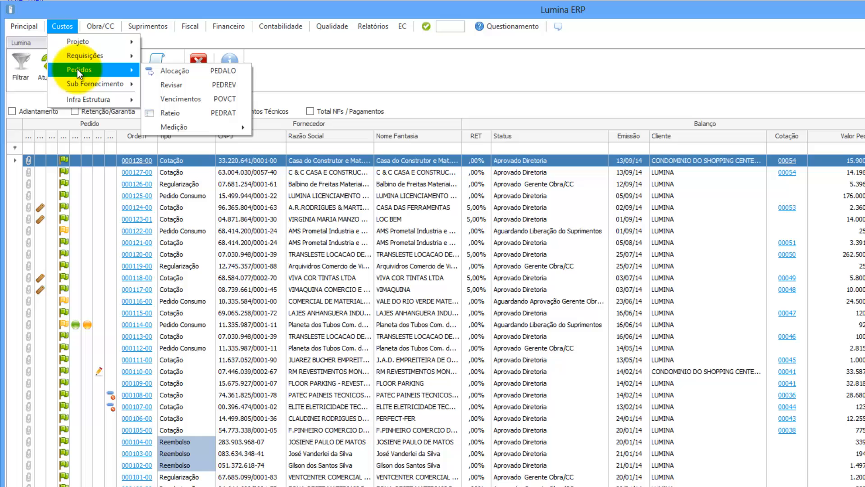
pyautogui.click(181, 85)
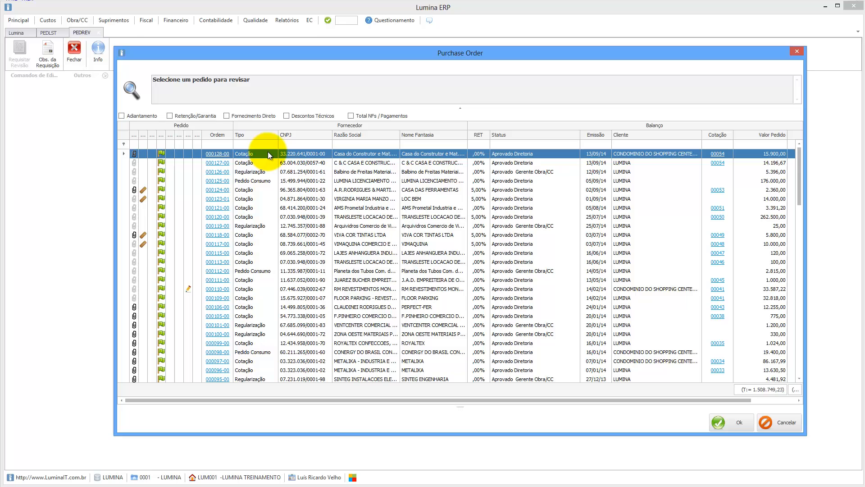
pyautogui.doubleClick(268, 152)
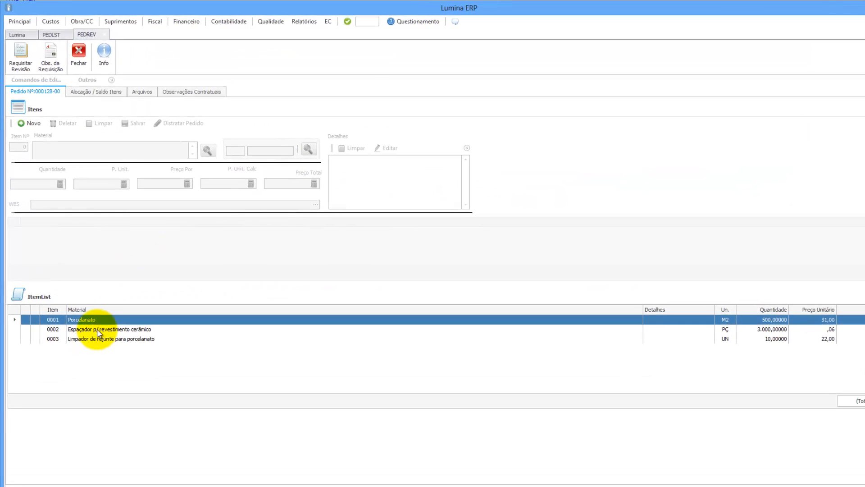
# Step: Review the three items, then lower Porcelanato's unit price from 31,00 to 30,00
pyautogui.click(93, 301)
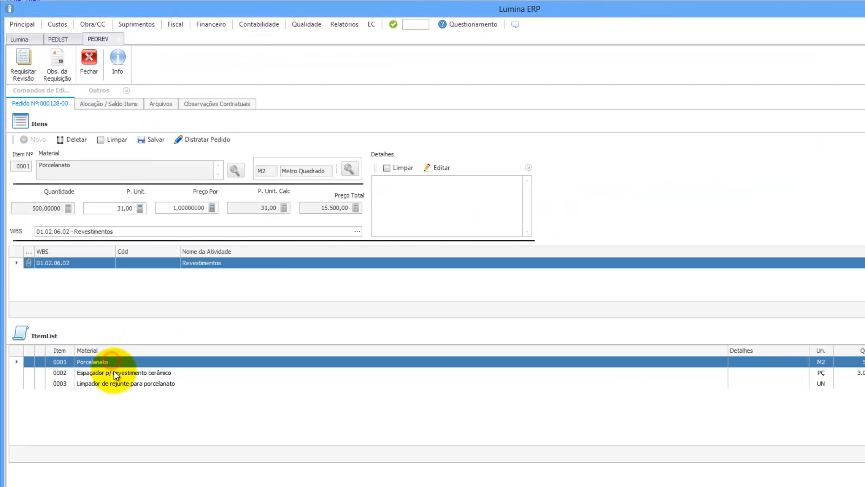
pyautogui.click(114, 373)
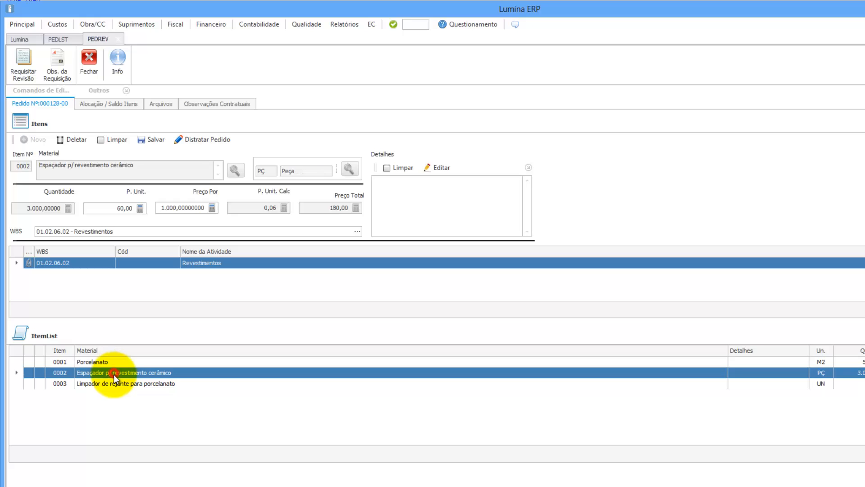
pyautogui.click(113, 383)
pyautogui.click(104, 361)
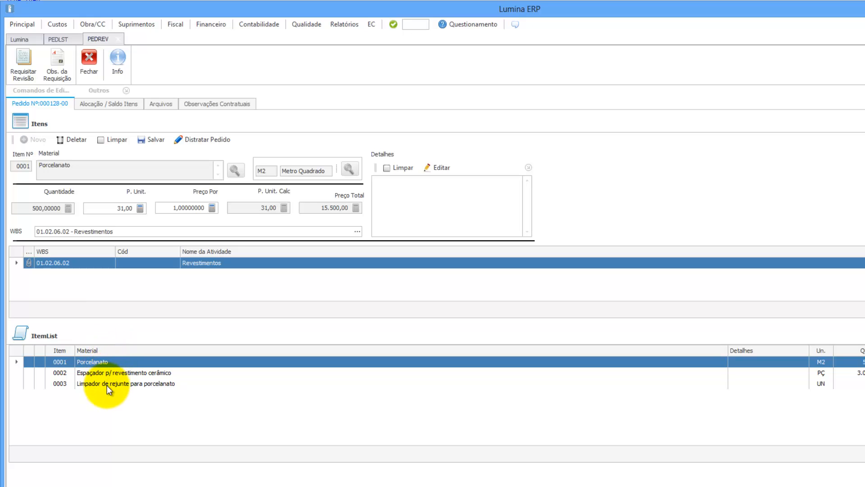
pyautogui.doubleClick(113, 206)
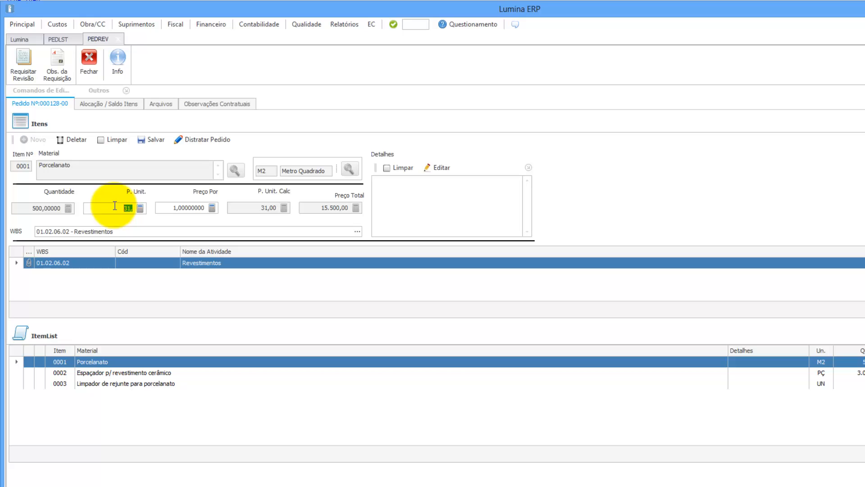
pyautogui.write('30')
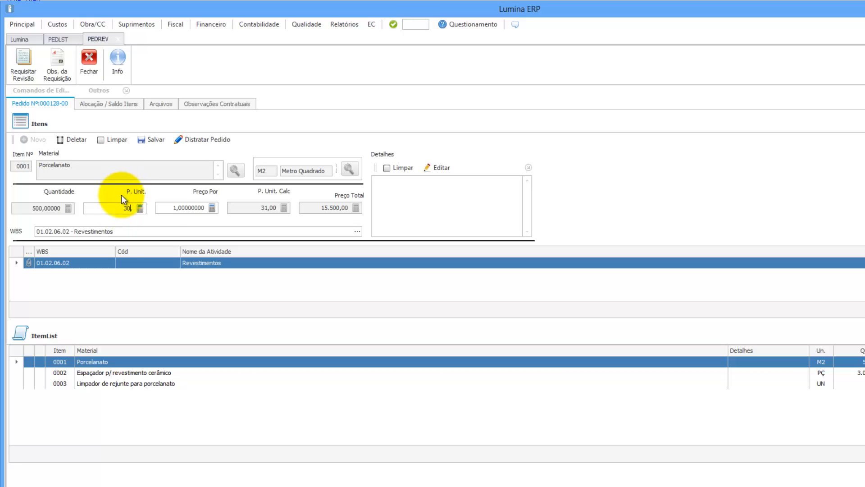
pyautogui.click(170, 207)
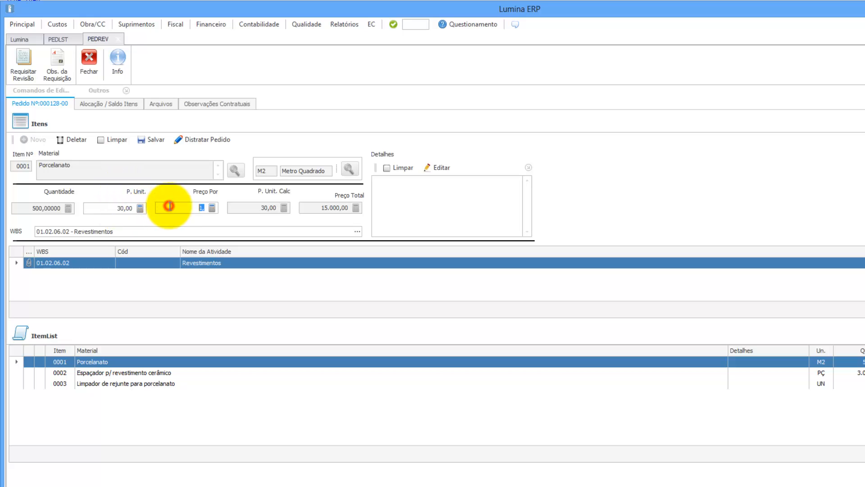
pyautogui.click(42, 209)
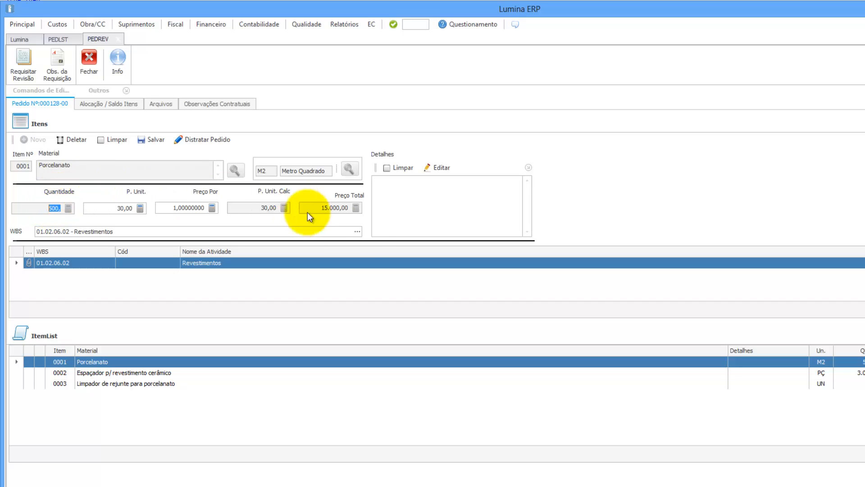
# Step: Allocate 600 Porcelanato to task 01.02.06.02 Revestimentos, making the item total 18.000,00
pyautogui.click(356, 232)
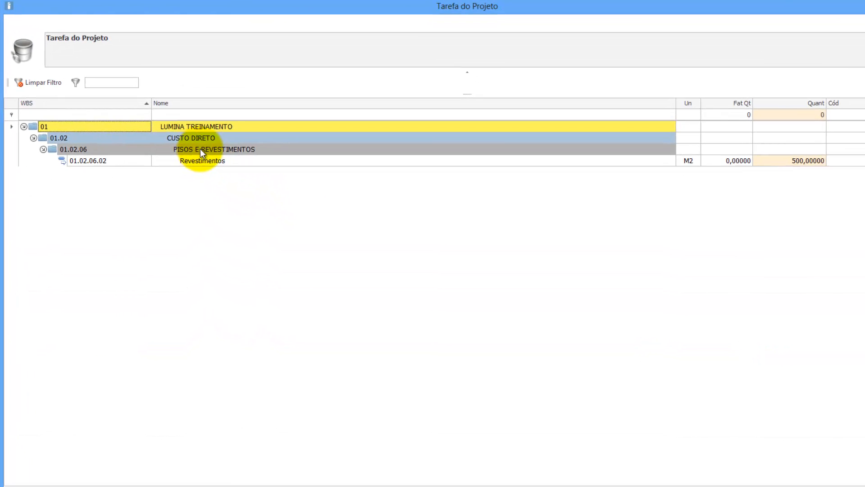
pyautogui.click(205, 161)
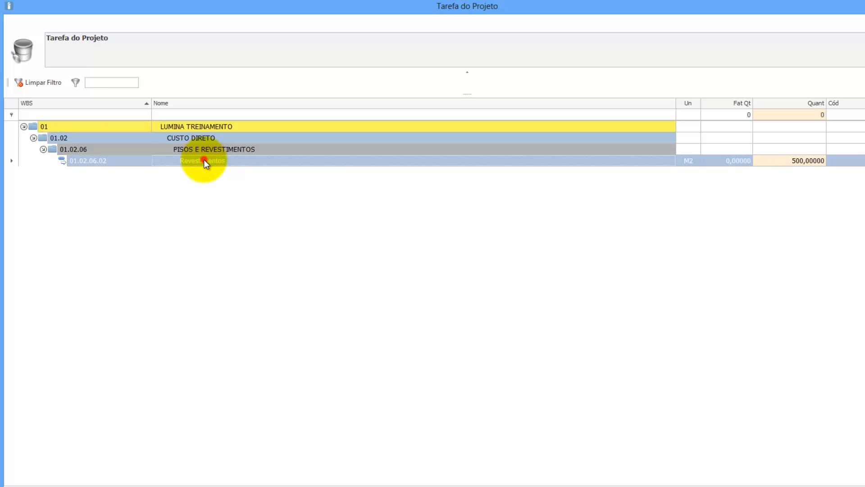
pyautogui.click(790, 161)
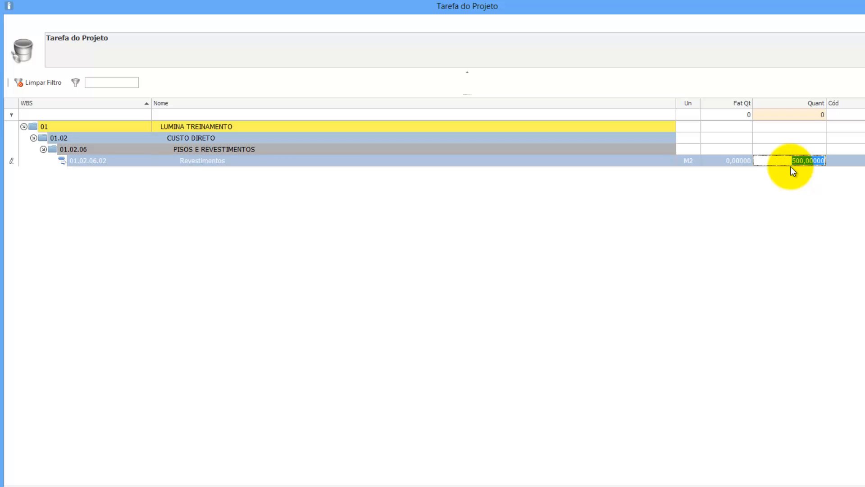
pyautogui.write('600')
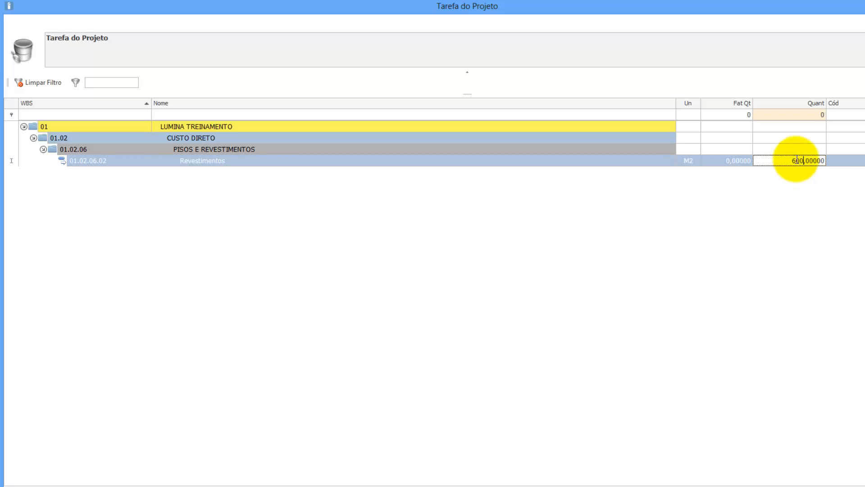
pyautogui.click(793, 150)
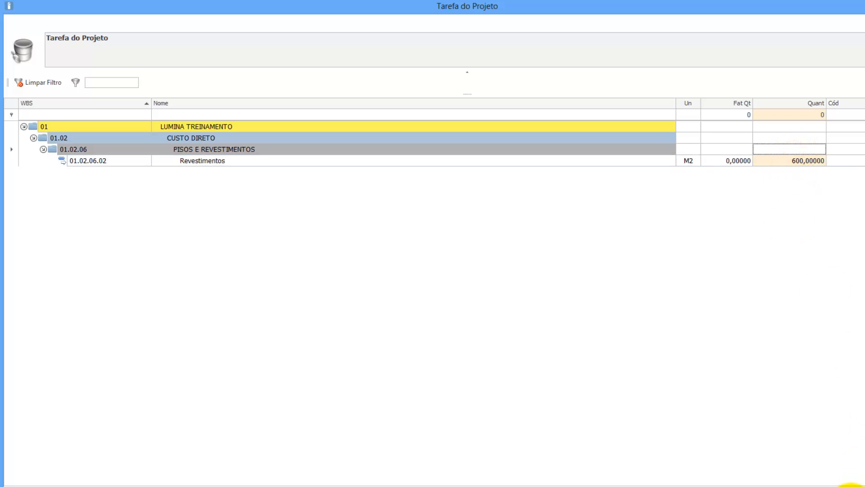
pyautogui.click(850, 486)
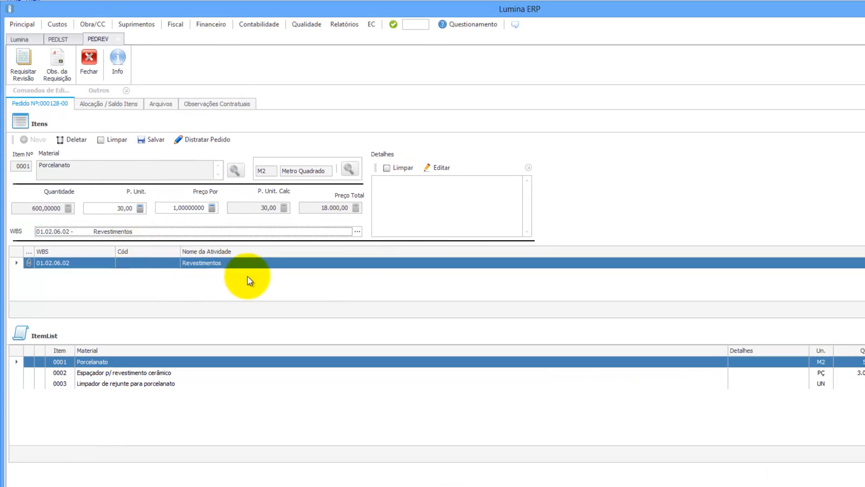
# Step: Save the Porcelanato changes, then set the spacer's unit price to 20,00 and save it
pyautogui.click(153, 138)
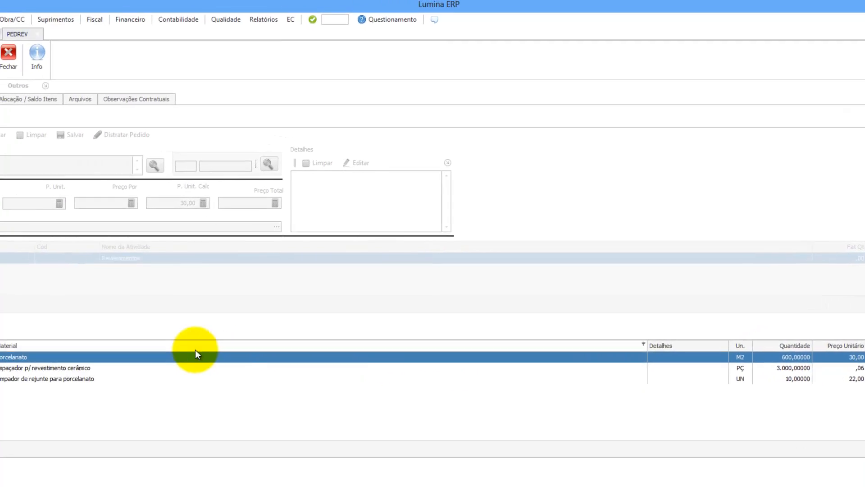
pyautogui.click(187, 375)
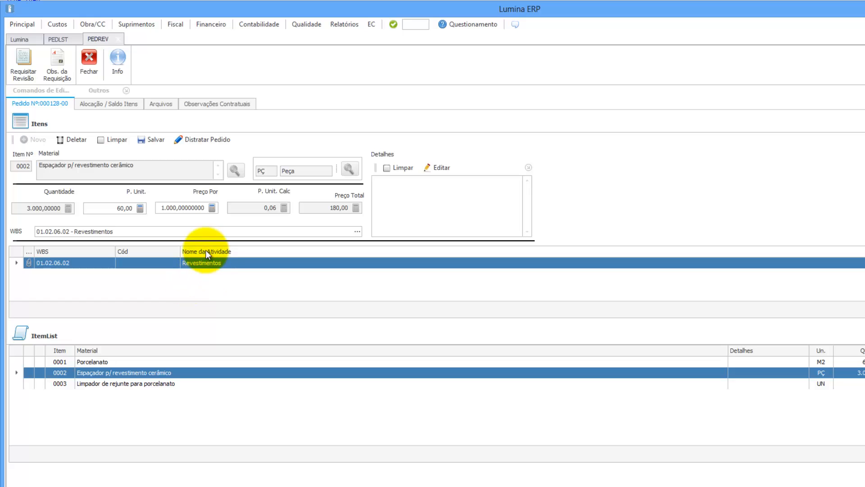
pyautogui.doubleClick(115, 208)
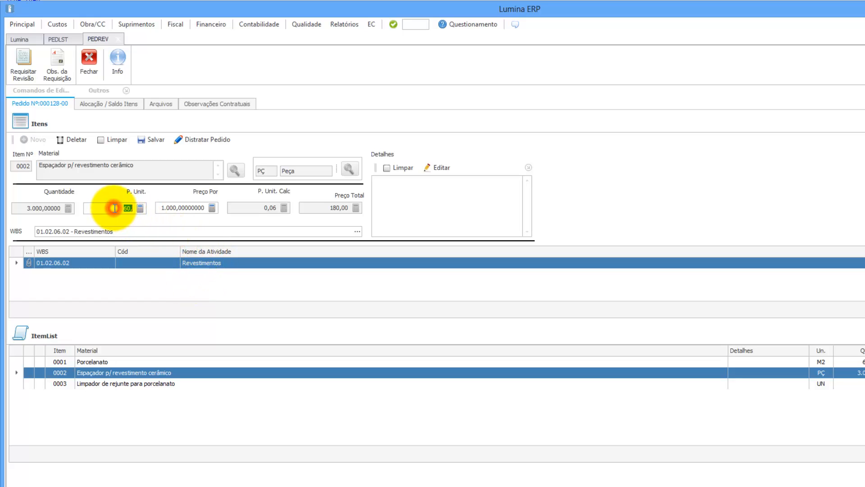
pyautogui.write('20,')
pyautogui.doubleClick(182, 209)
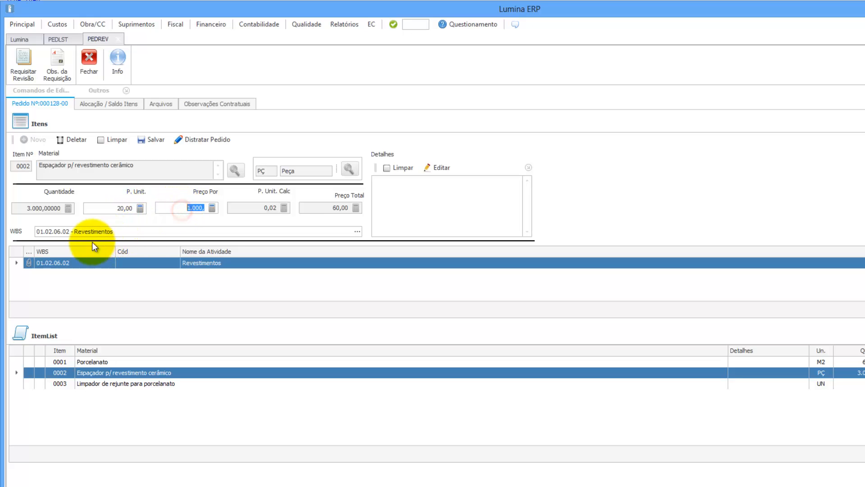
pyautogui.click(153, 139)
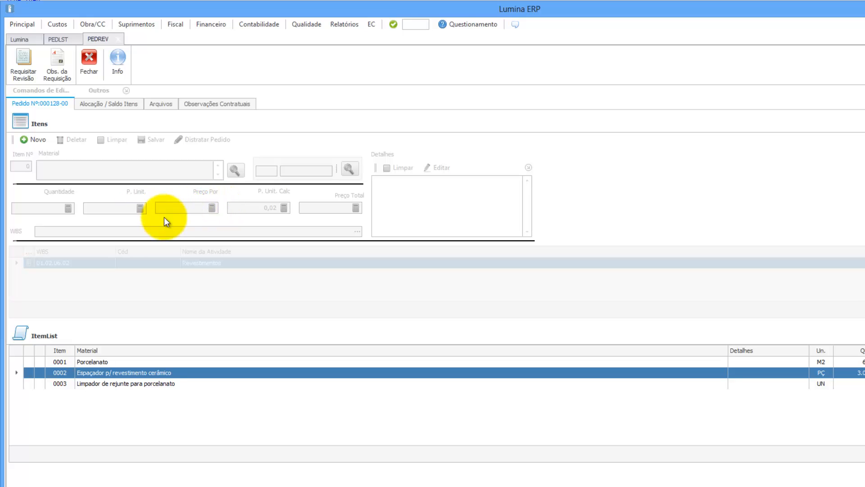
# Step: Reopen the spacer item and re-enter its unit price, trimming 2.000,00 down to 200,00
pyautogui.doubleClick(127, 373)
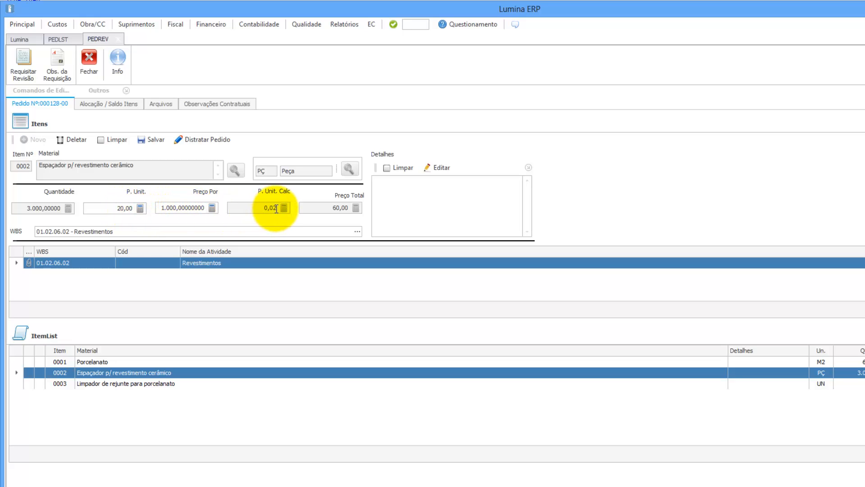
pyautogui.click(126, 208)
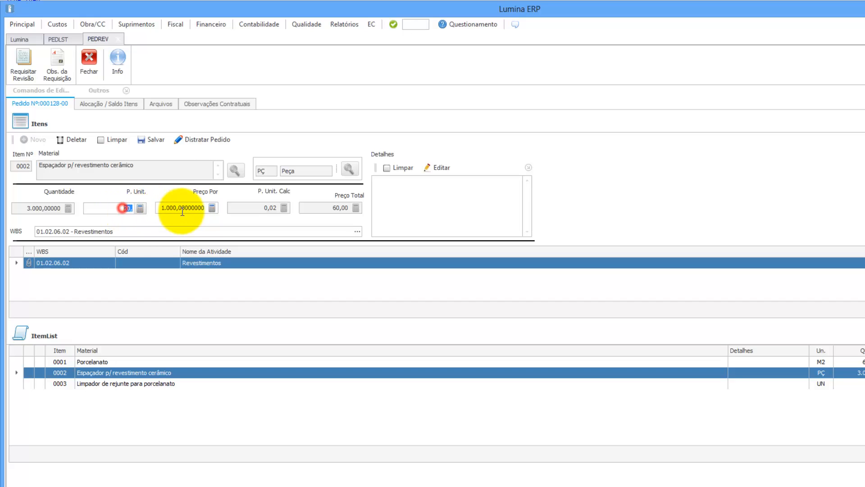
pyautogui.write('2000')
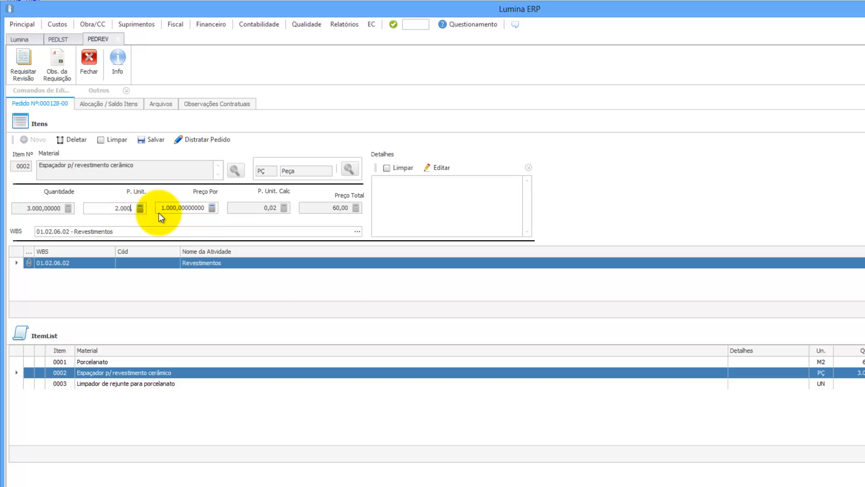
pyautogui.click(158, 211)
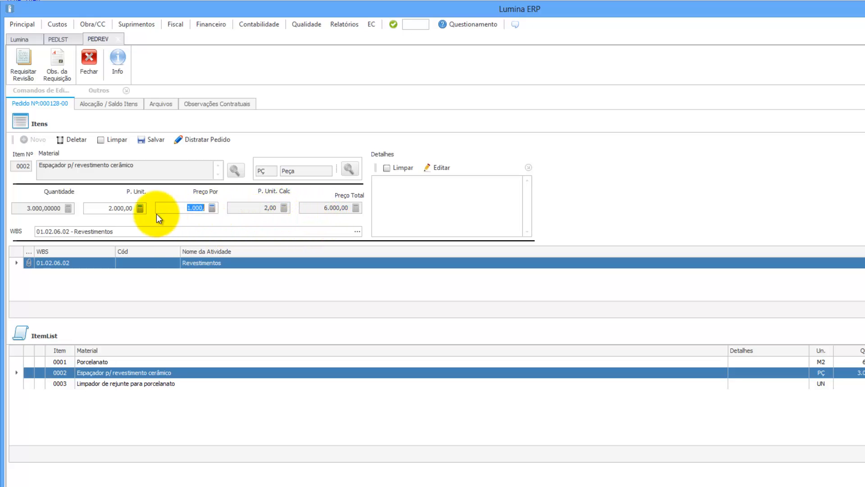
pyautogui.click(119, 208)
pyautogui.click(119, 207)
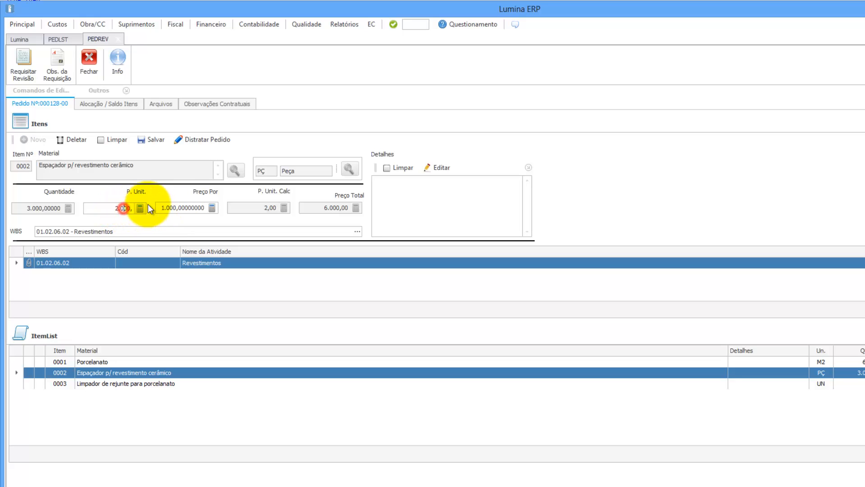
pyautogui.press('BackSpace')
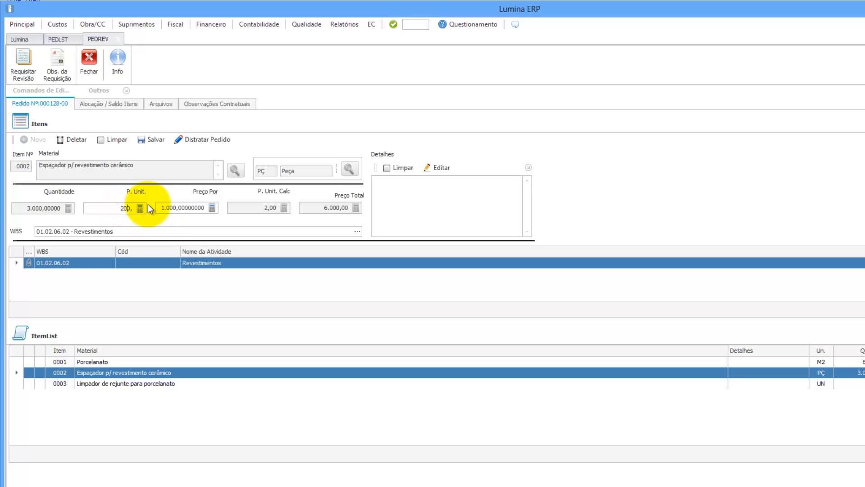
pyautogui.click(171, 207)
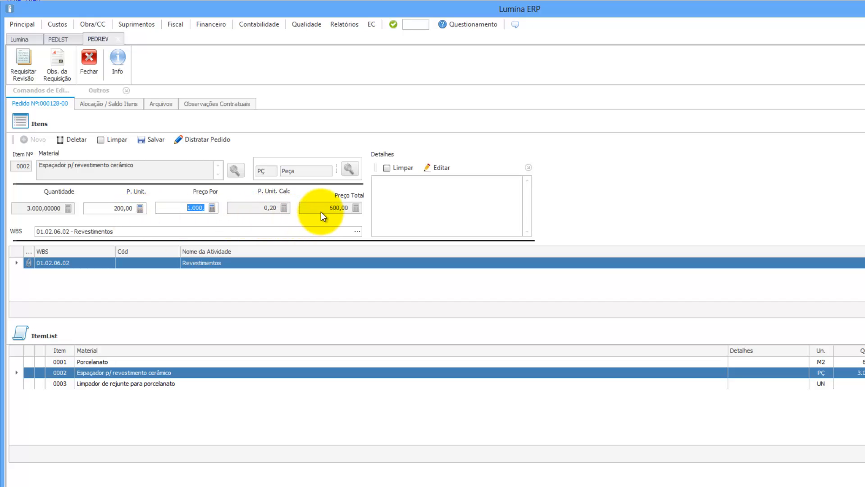
# Step: Correct the spacer's unit price to 70,00 (total 210,00) and save item 0002
pyautogui.click(117, 209)
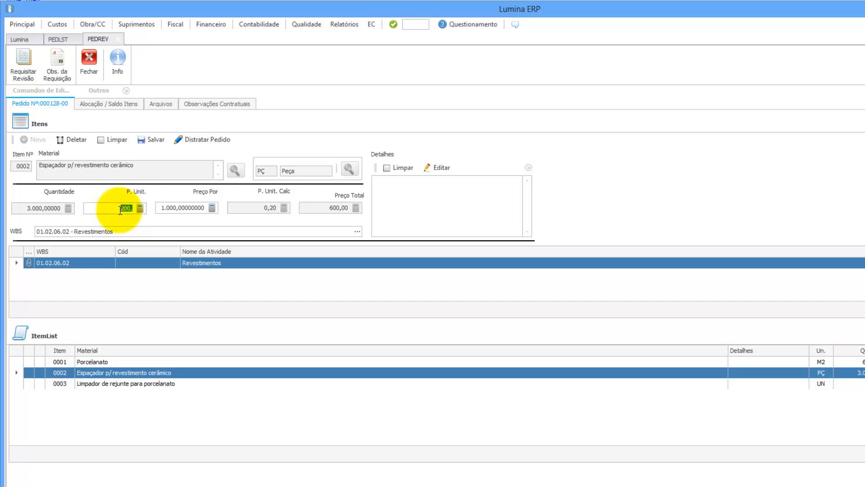
pyautogui.write('7.')
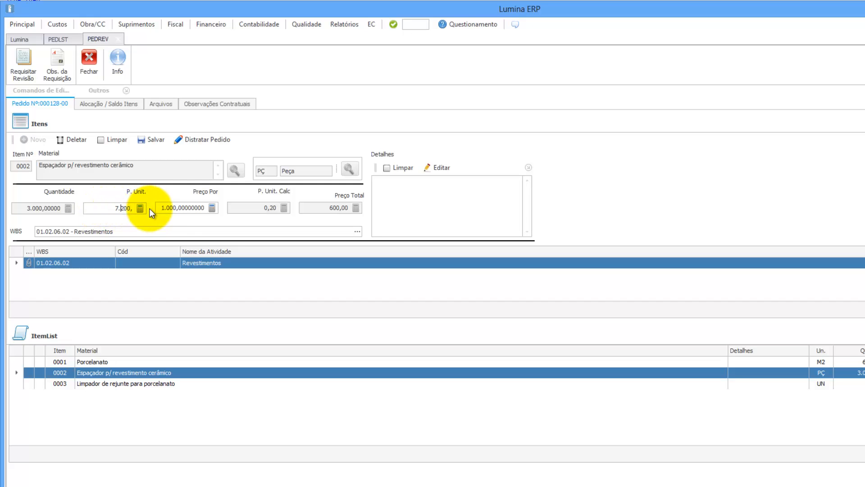
pyautogui.press('Delete')
pyautogui.doubleClick(164, 206)
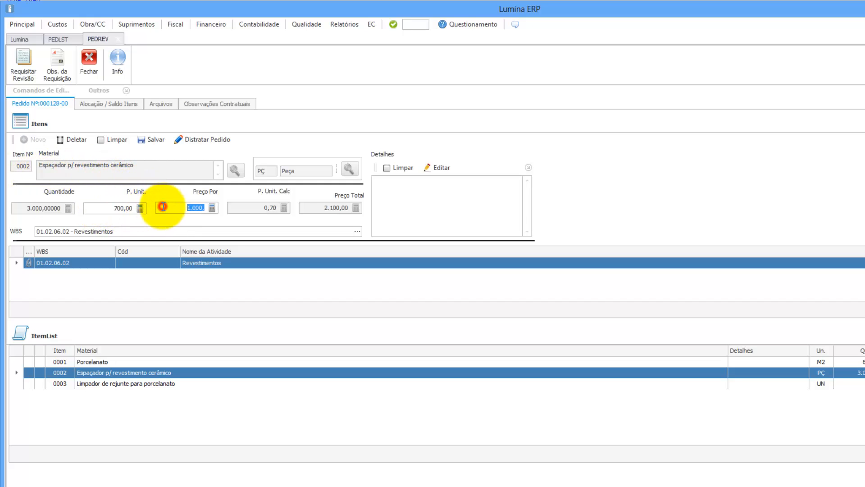
pyautogui.click(126, 206)
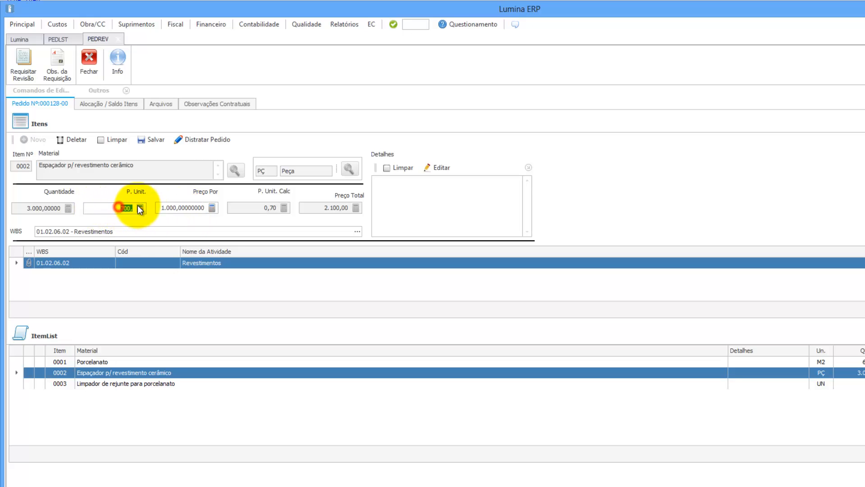
pyautogui.press('Delete')
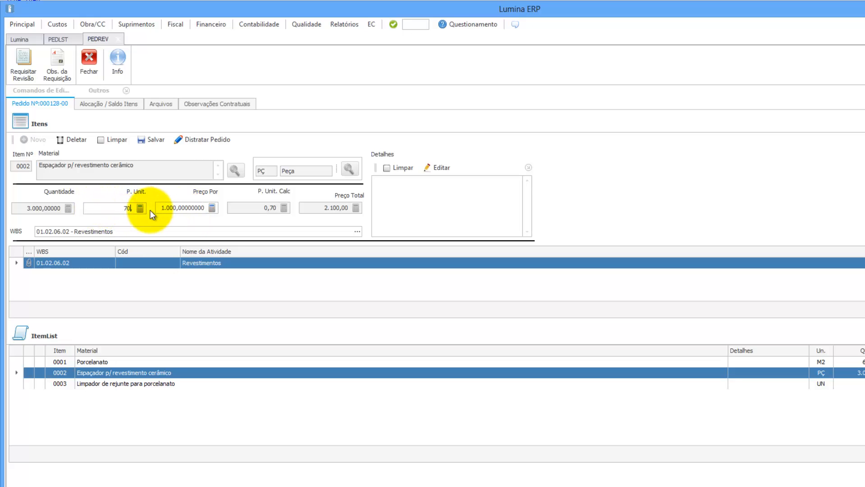
pyautogui.doubleClick(199, 208)
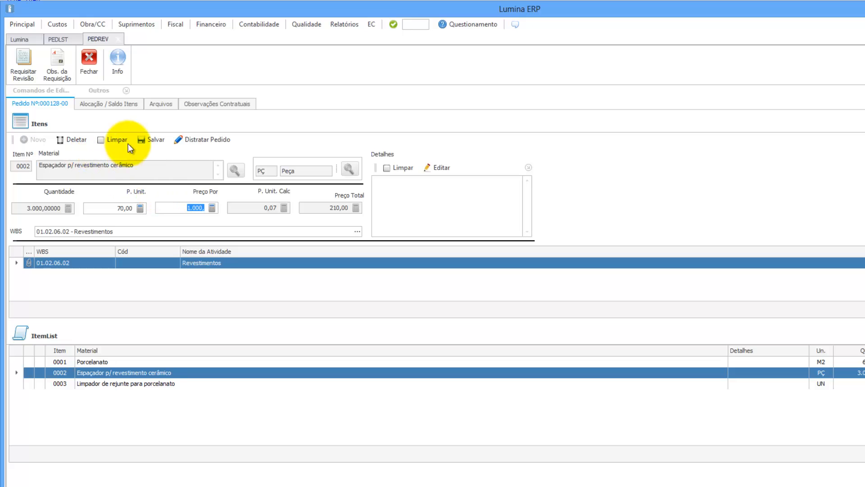
pyautogui.click(162, 138)
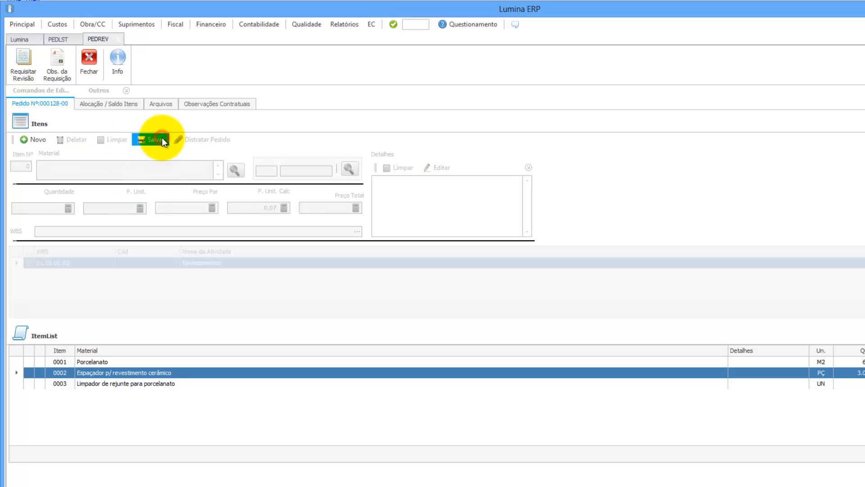
# Step: Select item 0001 Porcelanato and open its Detalhes text editor
pyautogui.click(174, 386)
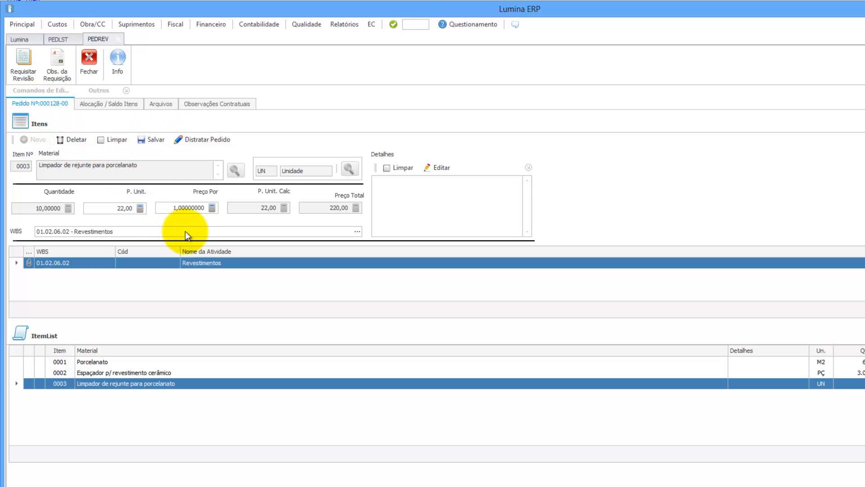
pyautogui.click(94, 362)
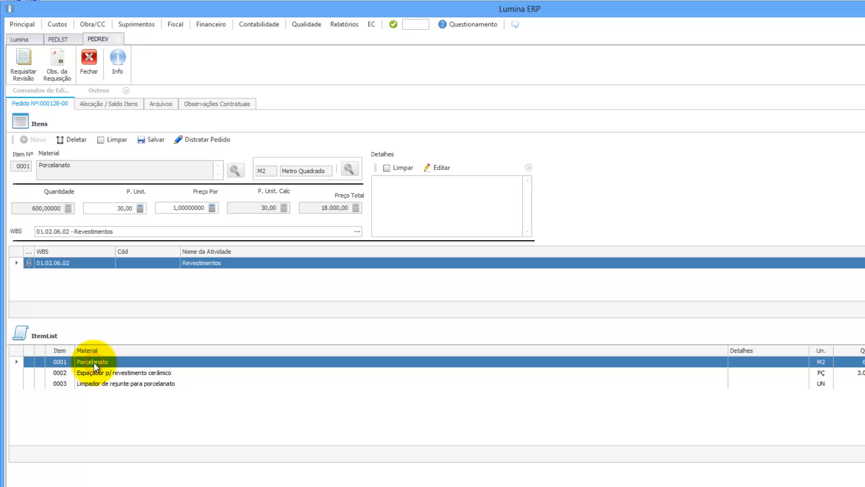
pyautogui.click(435, 166)
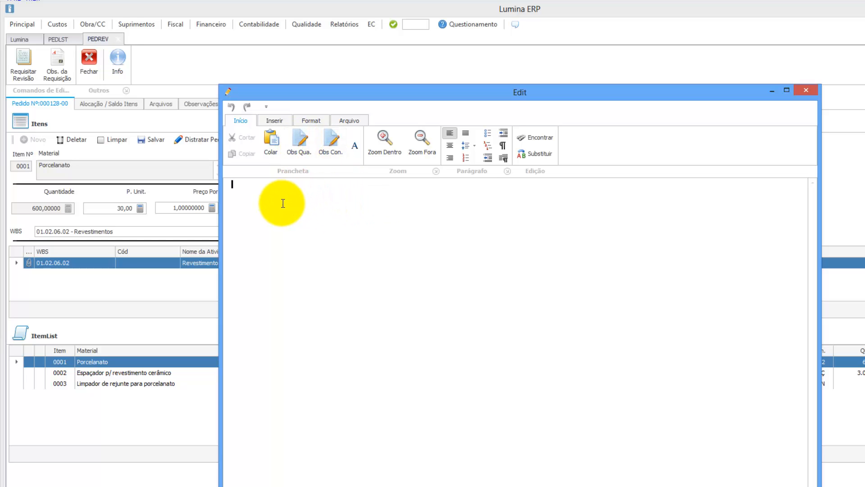
# Step: Insert the 'Cerâmica e Porcelanato' standard quality observation, found by searching 'porc'
pyautogui.click(296, 140)
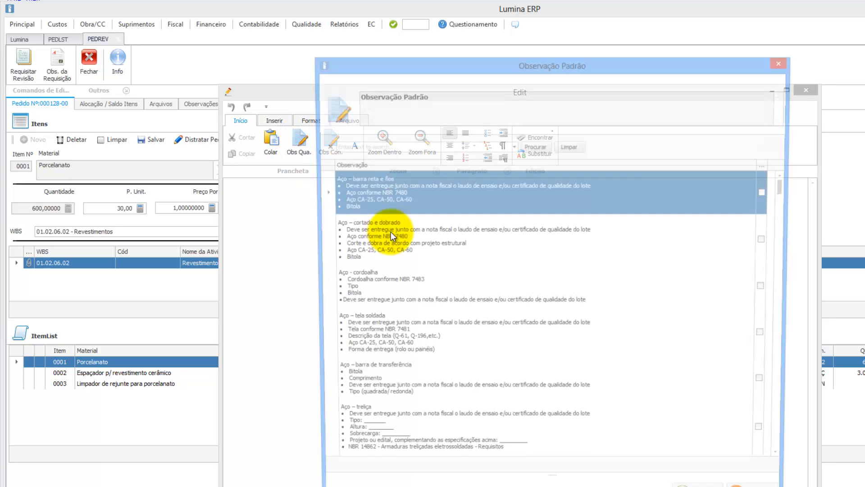
pyautogui.click(382, 146)
pyautogui.write('p')
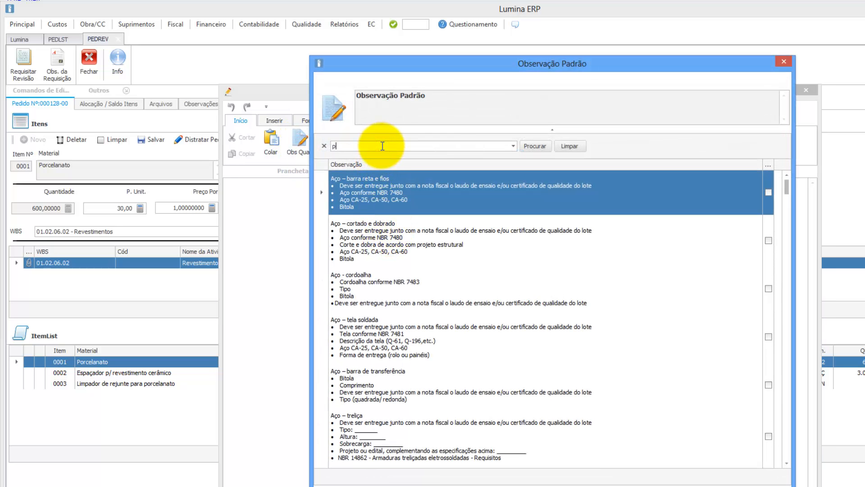
pyautogui.write('orc')
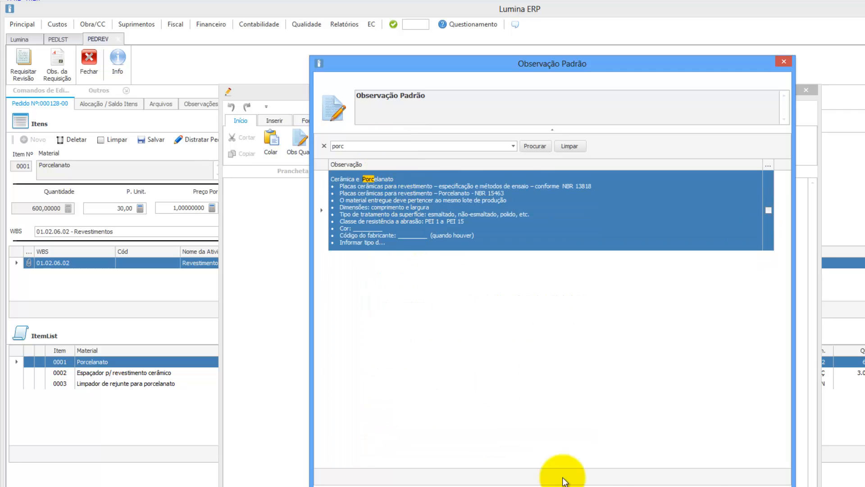
pyautogui.click(711, 486)
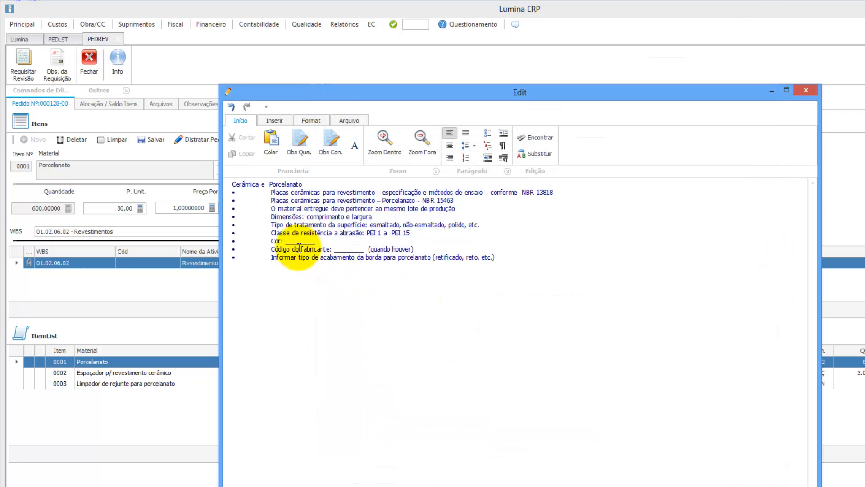
# Step: Fill in colour Bege and manufacturer Eliane in the details, then close the editor and save
pyautogui.moveTo(288, 242); pyautogui.dragTo(318, 243)
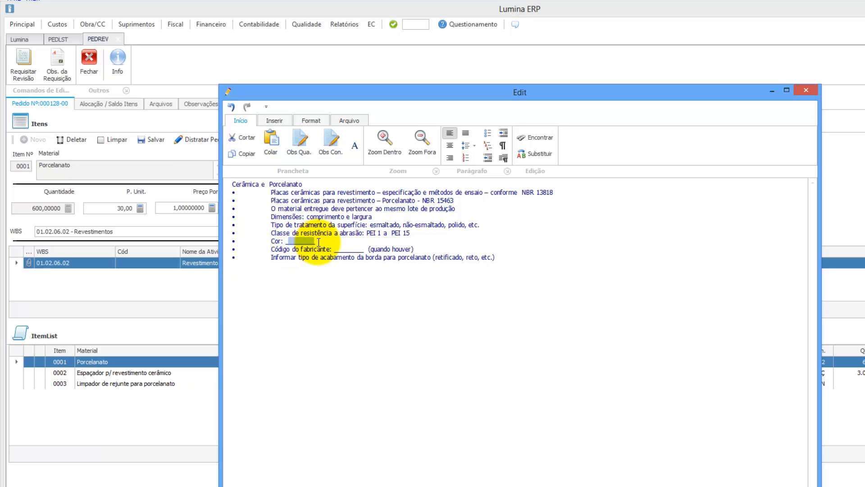
pyautogui.press('Delete')
pyautogui.write('Bege')
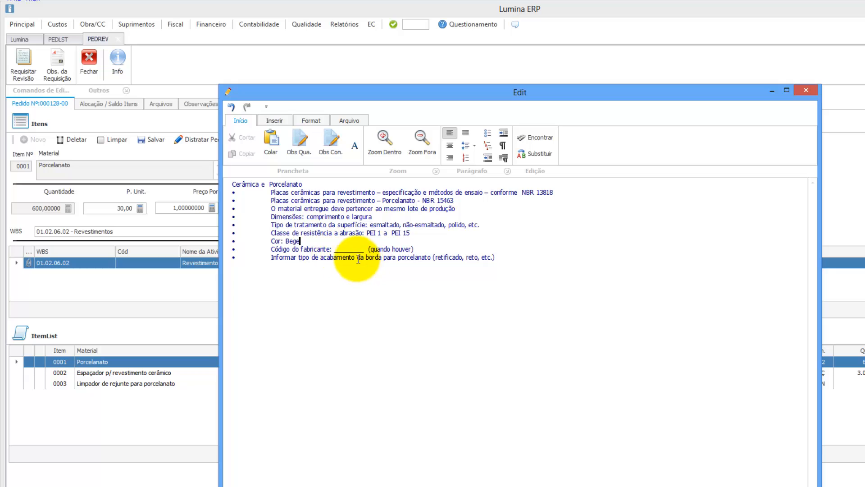
pyautogui.click(334, 250)
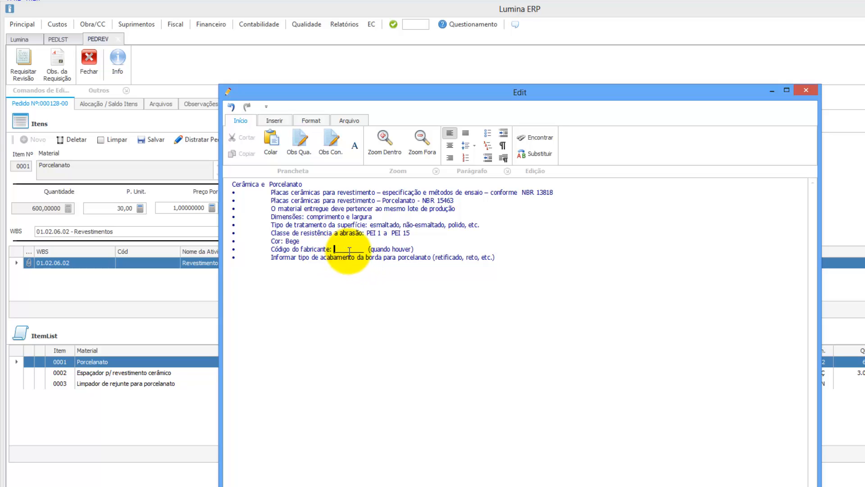
pyautogui.write('Eliane')
pyautogui.press('Delete')
pyautogui.press('Delete')
pyautogui.press('Delete')
pyautogui.press('Delete')
pyautogui.press('Delete')
pyautogui.press('Delete')
pyautogui.hotkey('shift', 'End')
pyautogui.press('Delete')
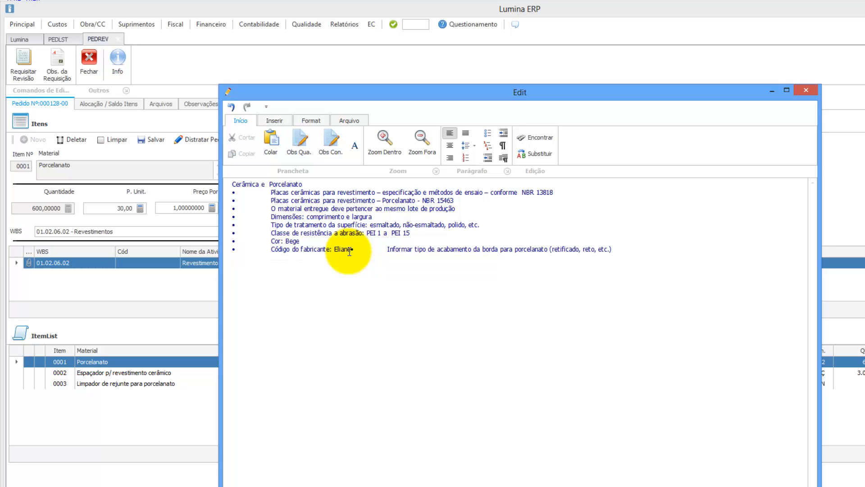
pyautogui.press('Return')
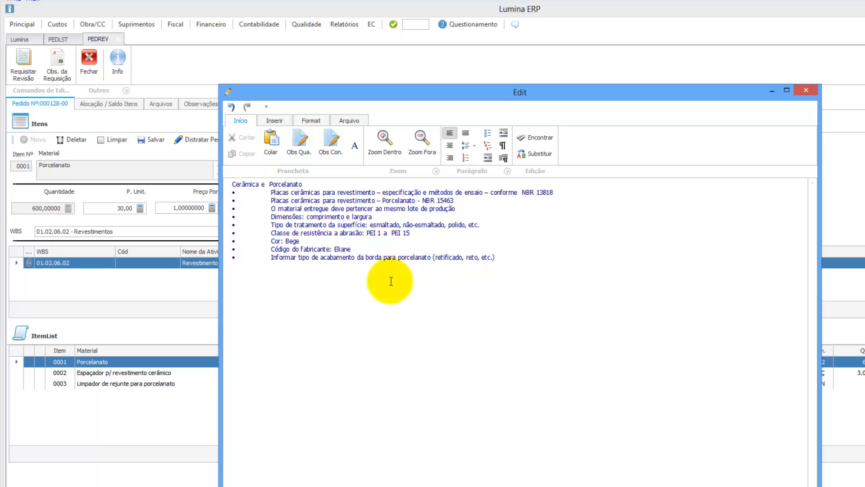
pyautogui.click(805, 89)
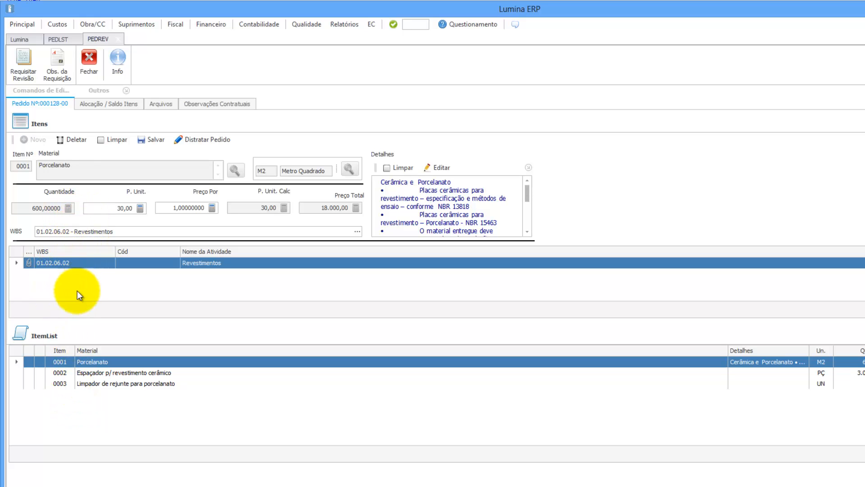
pyautogui.click(153, 141)
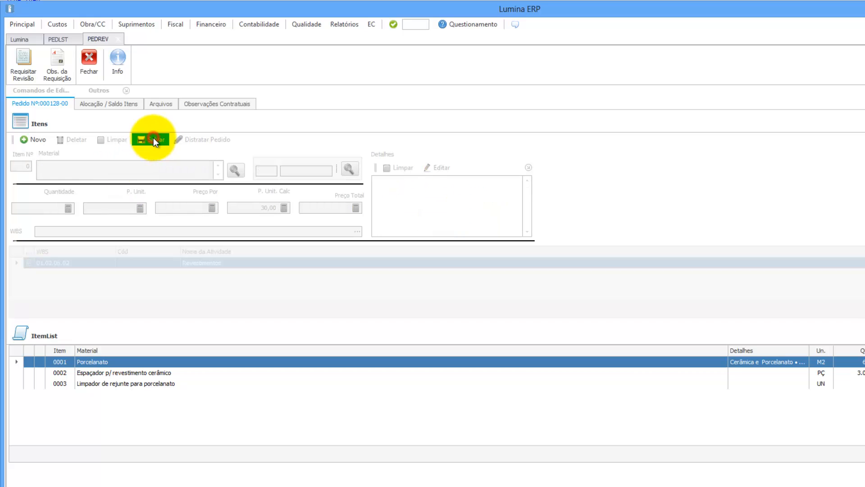
# Step: Add new item 0004, Friso em Porcelanato, with a 15,00 unit price
pyautogui.click(40, 140)
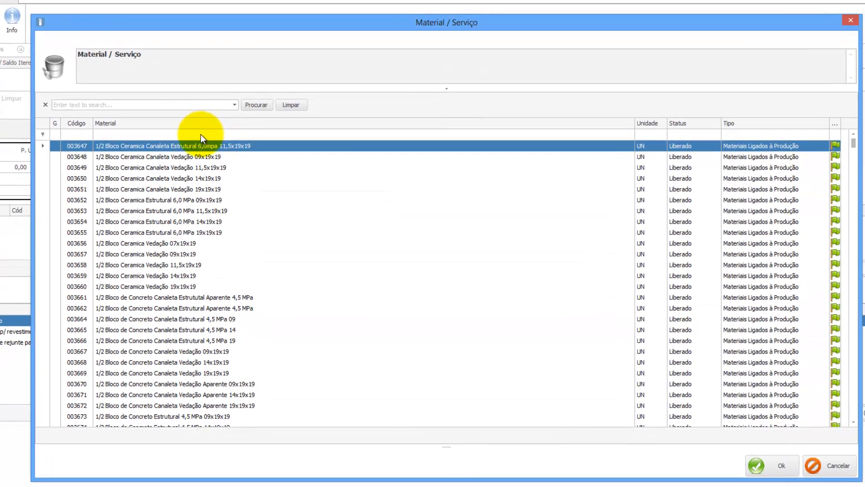
pyautogui.click(229, 146)
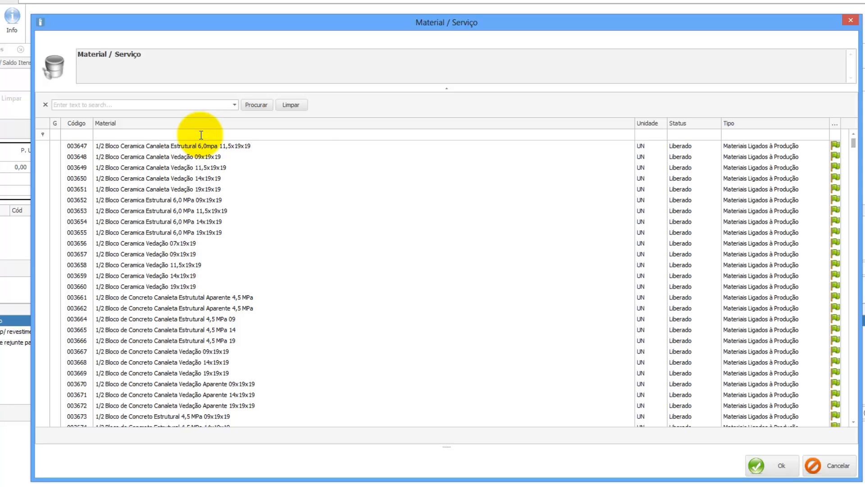
pyautogui.write('porce')
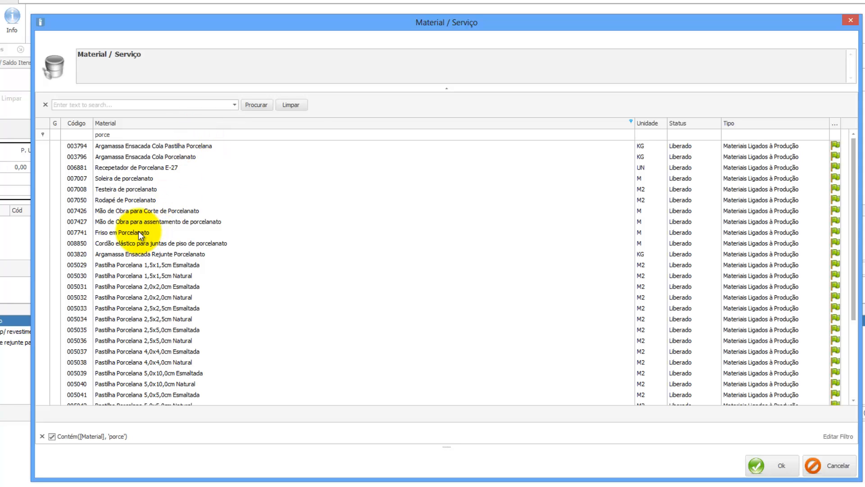
pyautogui.click(138, 231)
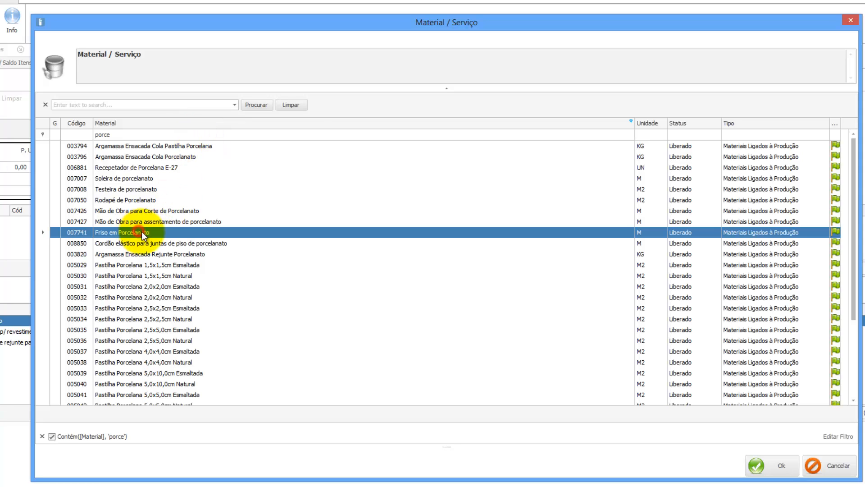
pyautogui.click(762, 464)
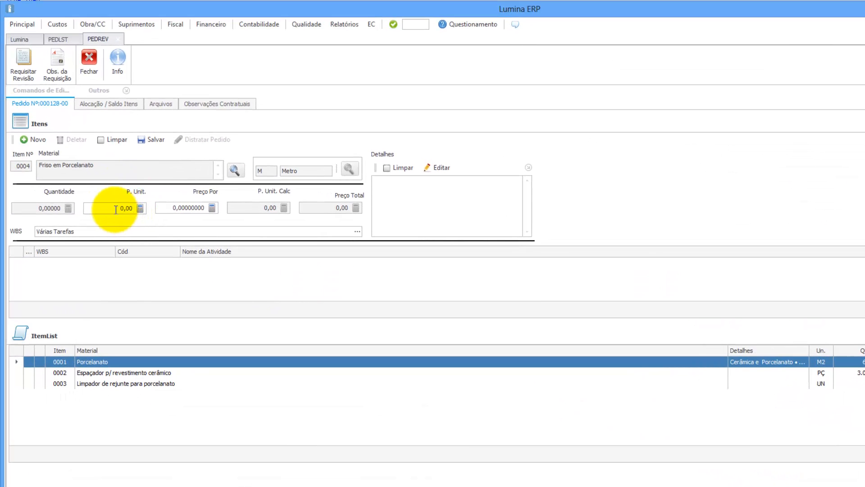
pyautogui.click(41, 180)
pyautogui.write('15')
pyautogui.click(193, 207)
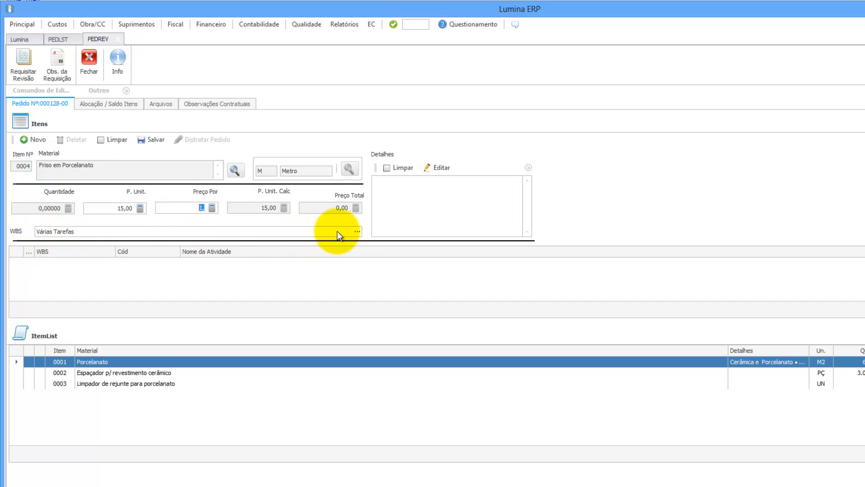
# Step: Allocate 100 units of Friso em Porcelanato to WBS task 01.02.06.02 Revestimentos
pyautogui.click(355, 231)
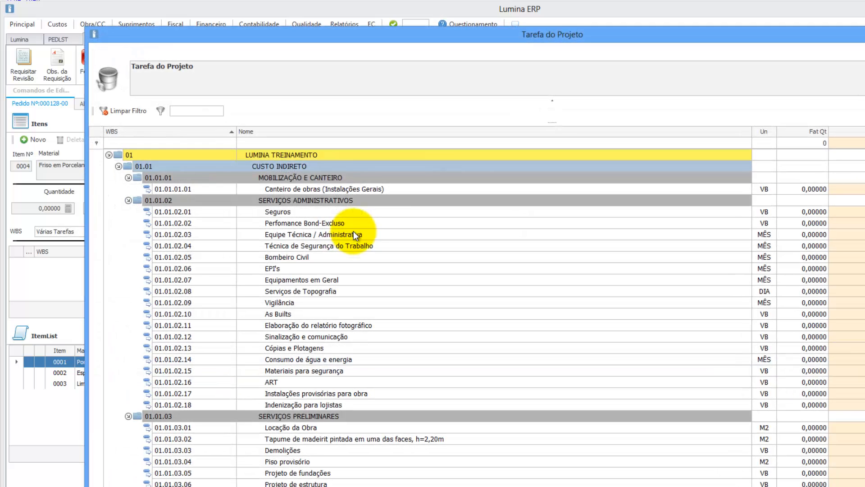
pyautogui.rightClick(337, 166)
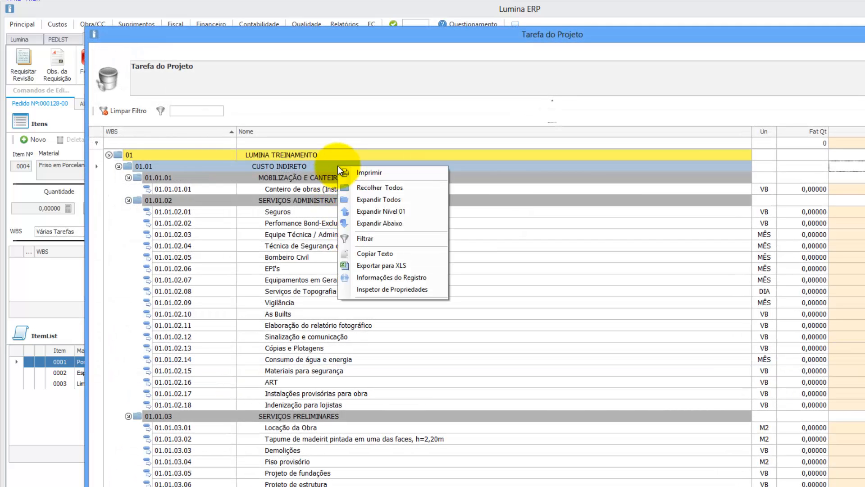
pyautogui.click(365, 209)
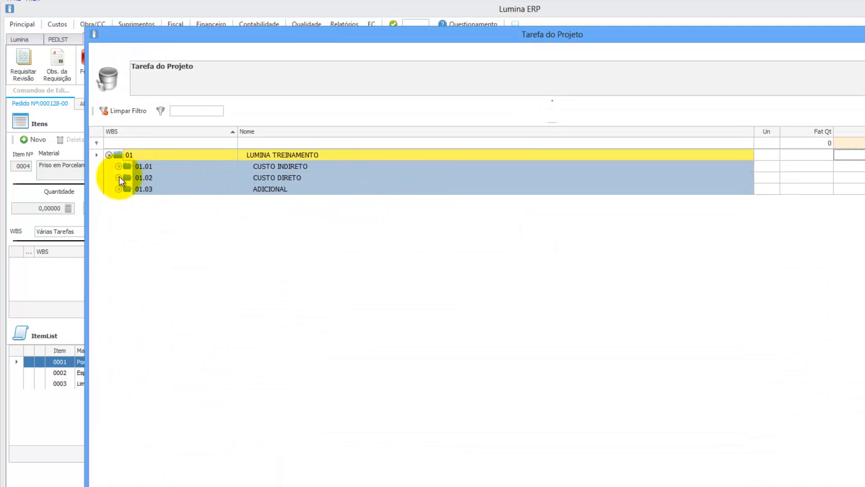
pyautogui.click(119, 177)
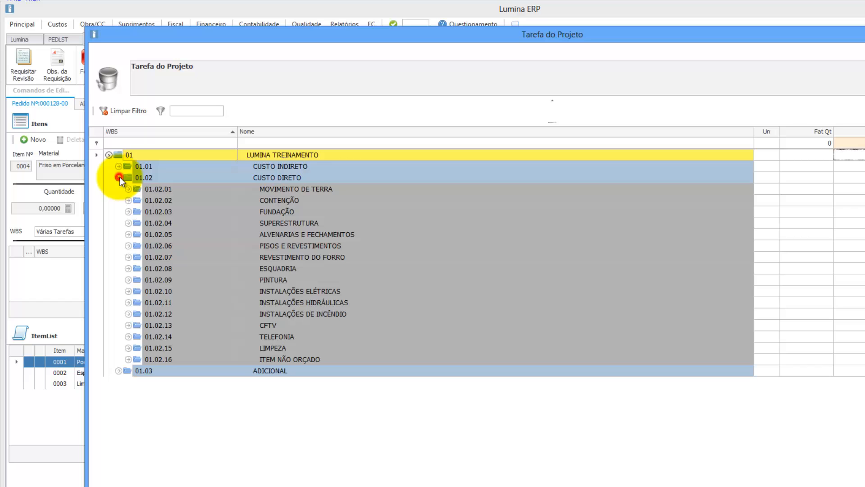
pyautogui.click(129, 245)
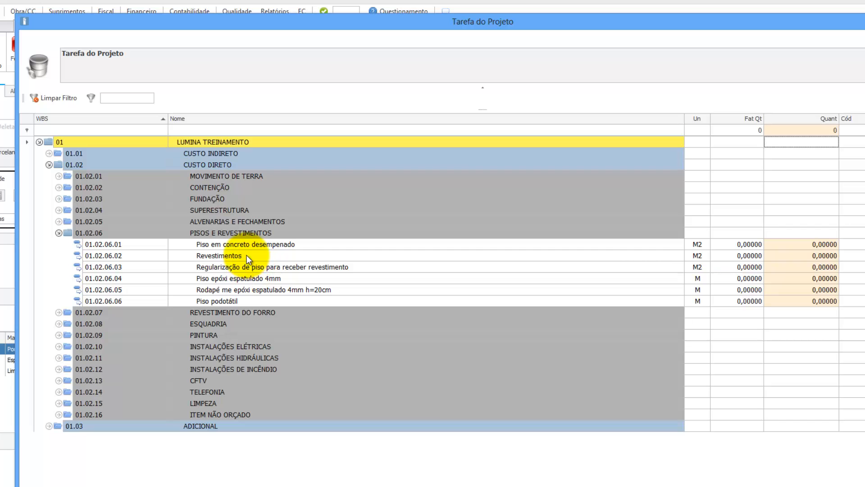
pyautogui.click(247, 254)
pyautogui.click(805, 256)
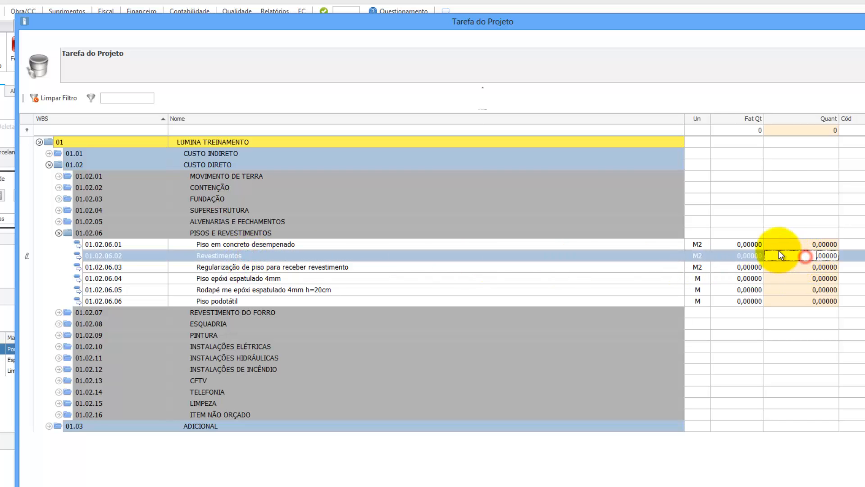
pyautogui.moveTo(473, 22); pyautogui.dragTo(437, 45)
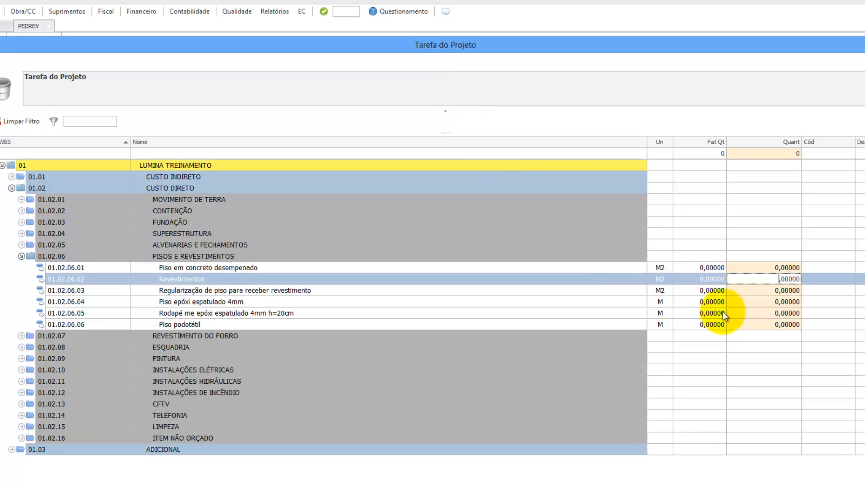
pyautogui.write('100')
pyautogui.press('Up')
pyautogui.click(778, 469)
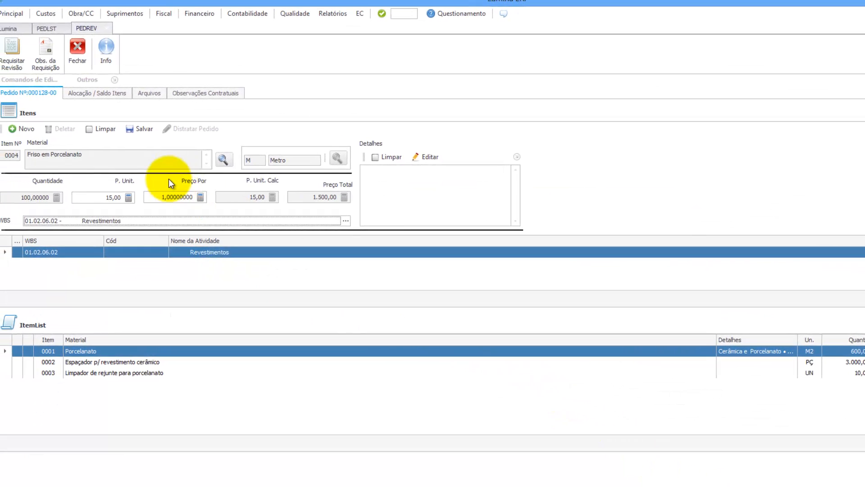
# Step: Save Friso em Porcelanato as item 0004 on the purchase order
pyautogui.click(151, 126)
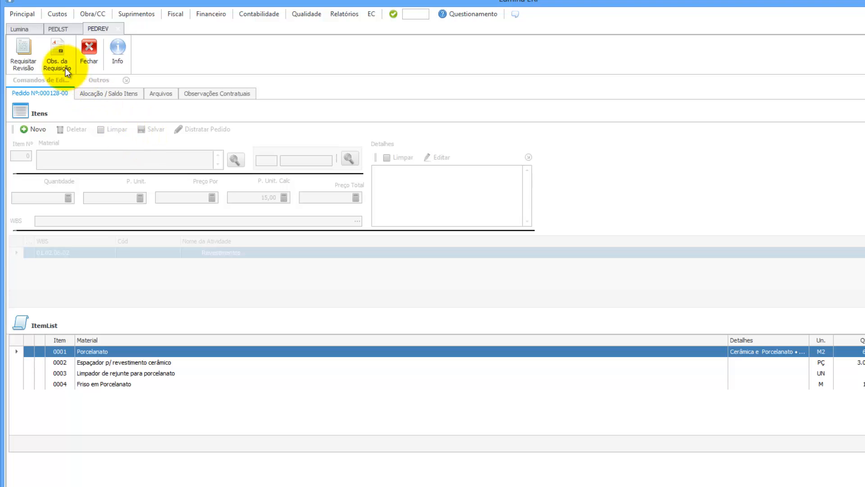
# Step: Write a requisition memo saying the changes come from the architect's requested project change
pyautogui.click(55, 45)
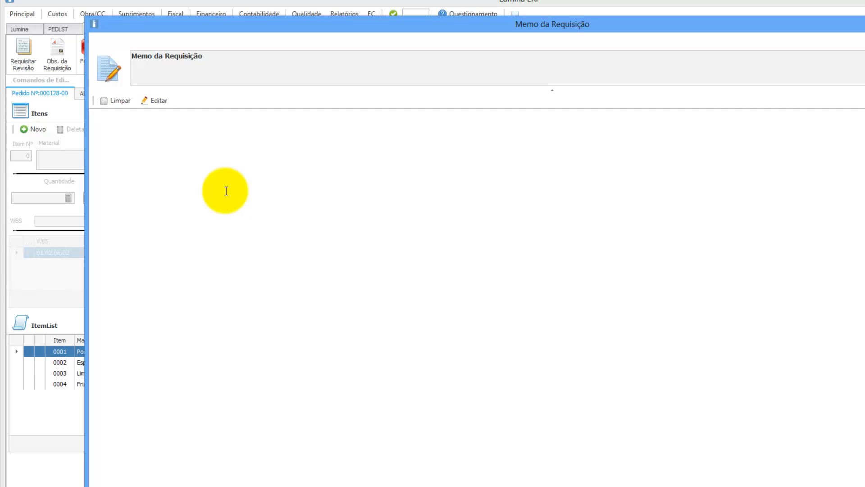
pyautogui.click(159, 103)
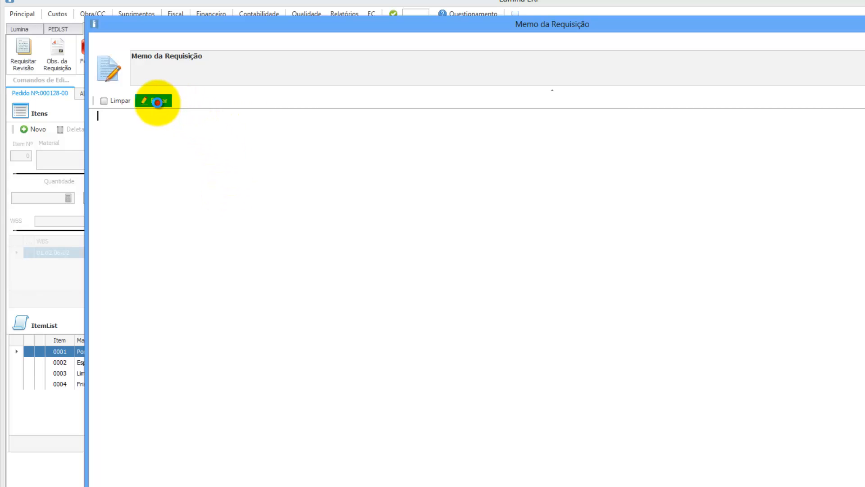
pyautogui.write('A')
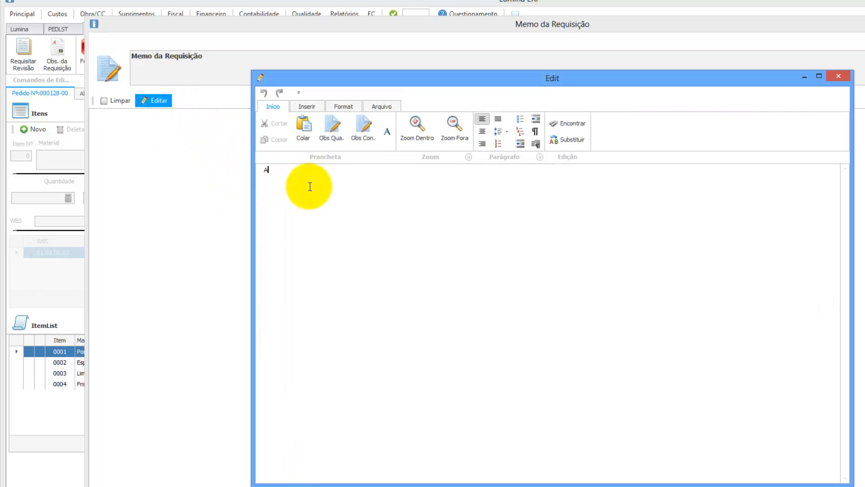
pyautogui.write('s altera')
pyautogui.write('ções neste pedido sã')
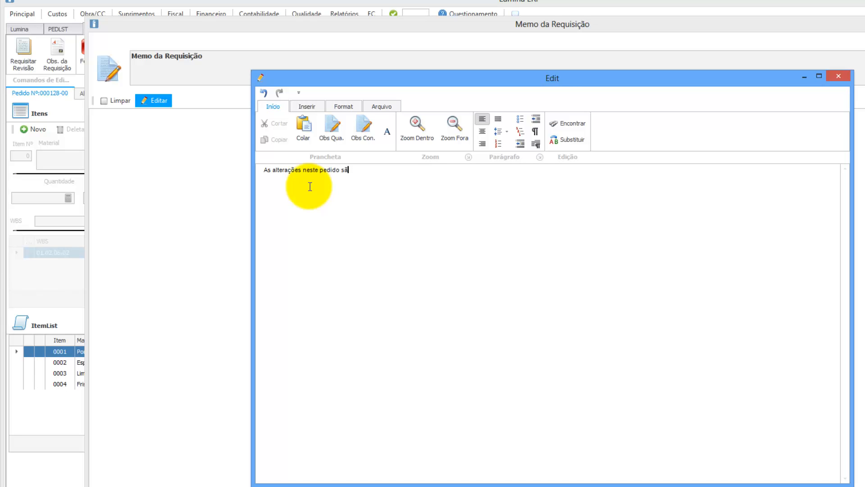
pyautogui.write('o referentes à mudança de projeto sol')
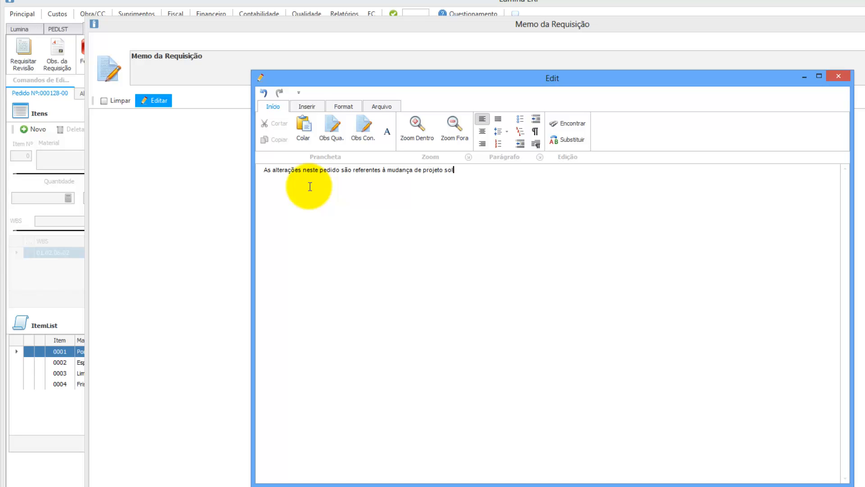
pyautogui.write('icitada pela arquiteta Maria Julia')
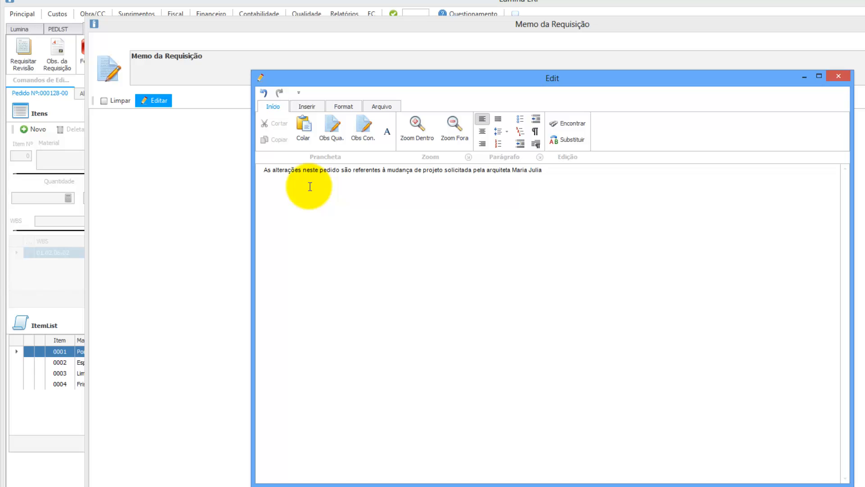
# Step: Format the whole memo as 12-point, blue and underlined, then close the editor
pyautogui.hotkey('ctrl', 'a')
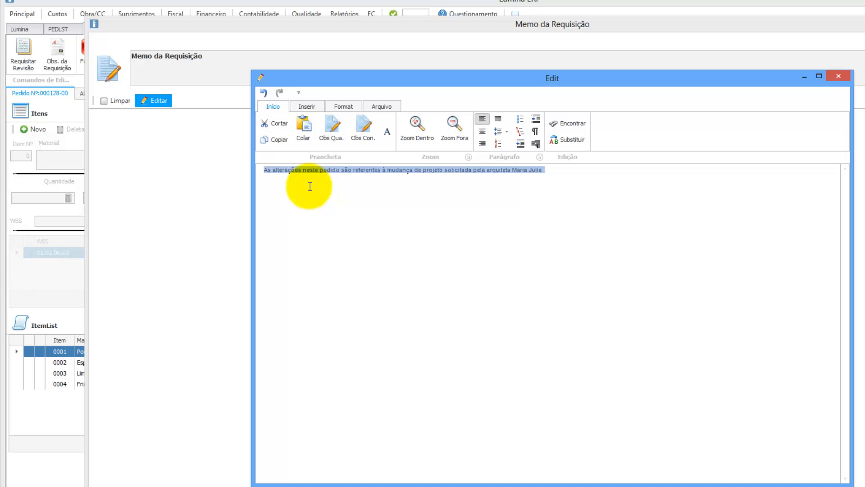
pyautogui.click(348, 105)
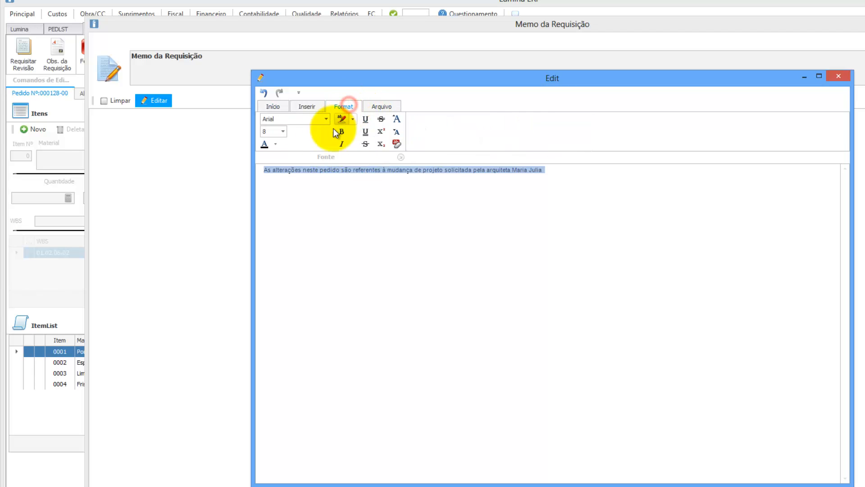
pyautogui.click(283, 134)
pyautogui.click(272, 172)
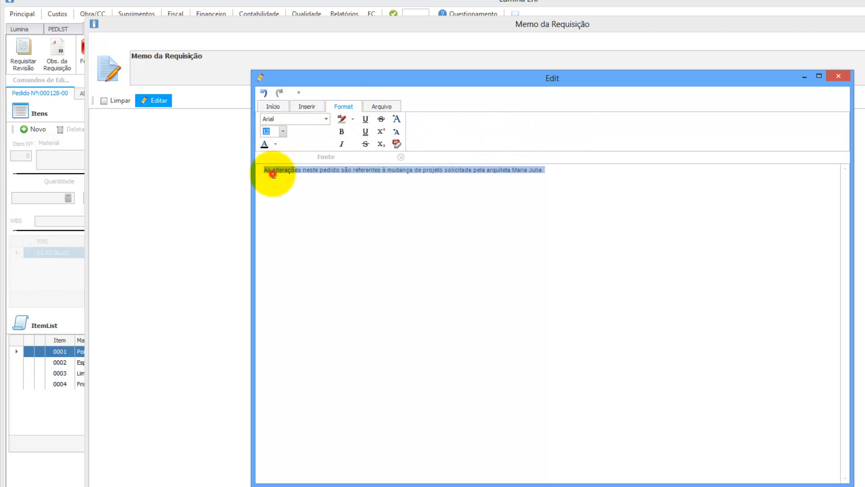
pyautogui.click(276, 144)
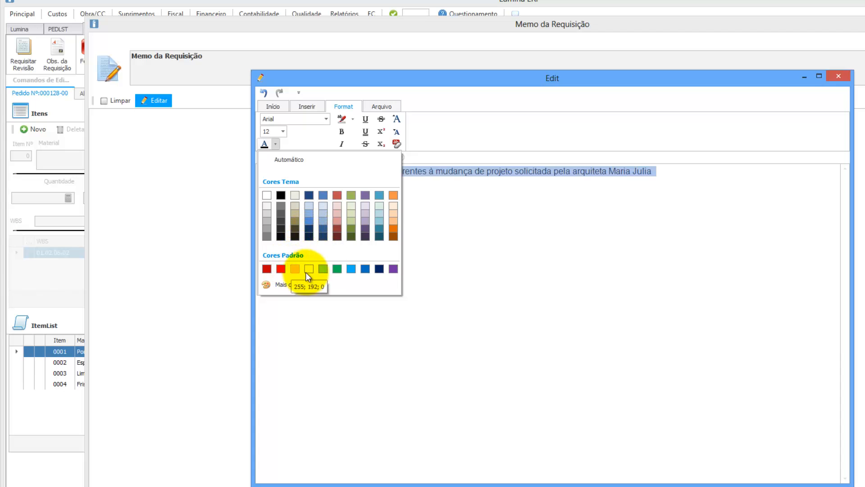
pyautogui.click(366, 269)
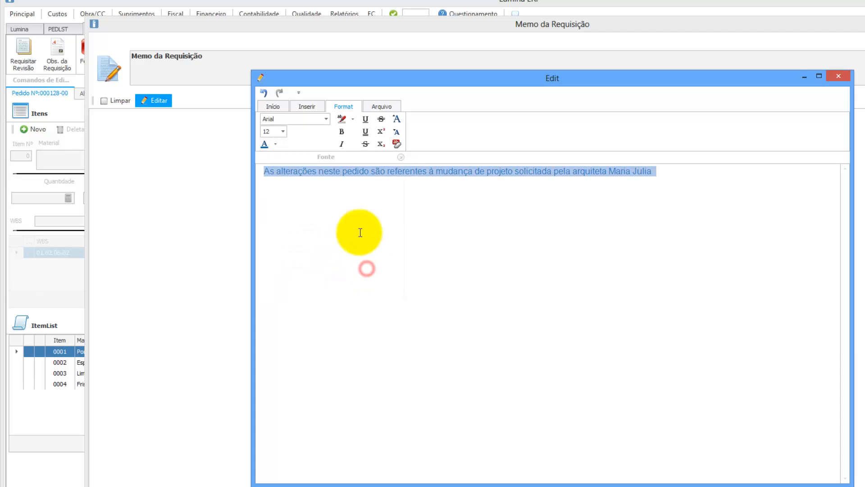
pyautogui.click(365, 131)
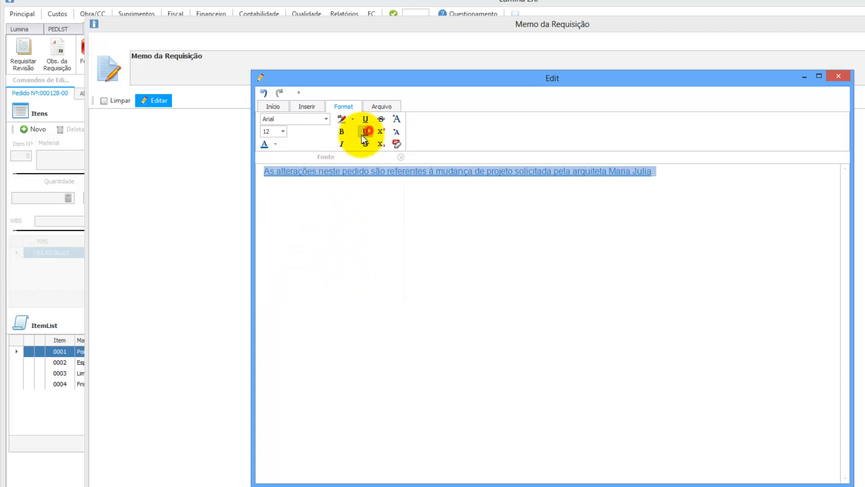
pyautogui.click(837, 77)
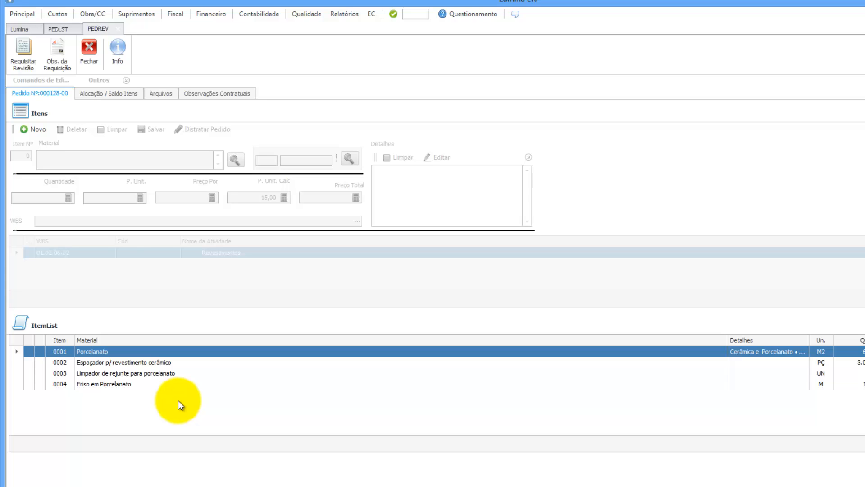
# Step: Request a revision of order 000128-00, skipping the observation, and note the new requisition number
pyautogui.click(25, 49)
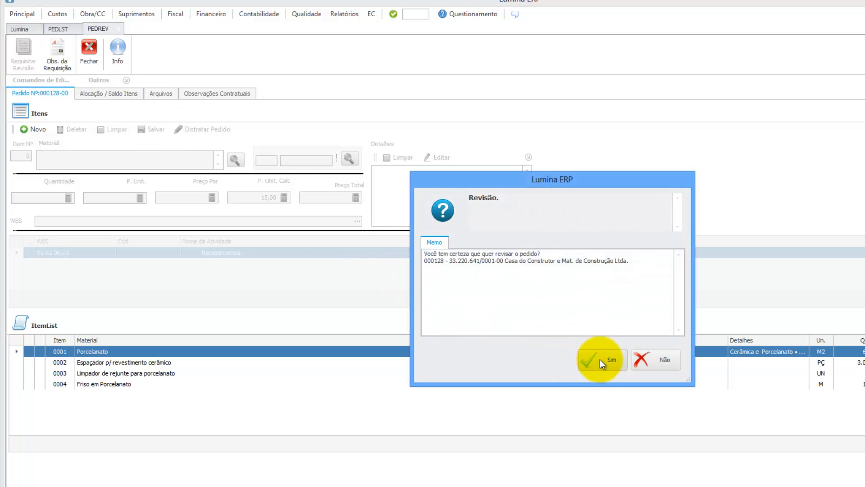
pyautogui.click(599, 359)
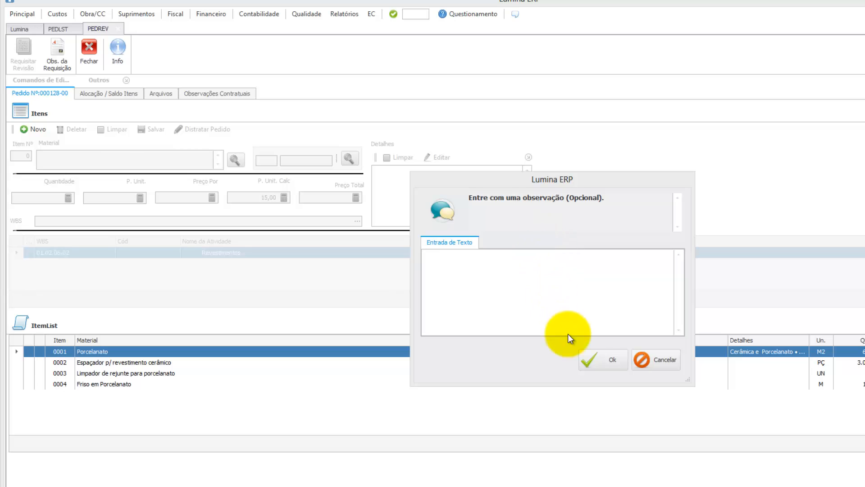
pyautogui.click(599, 361)
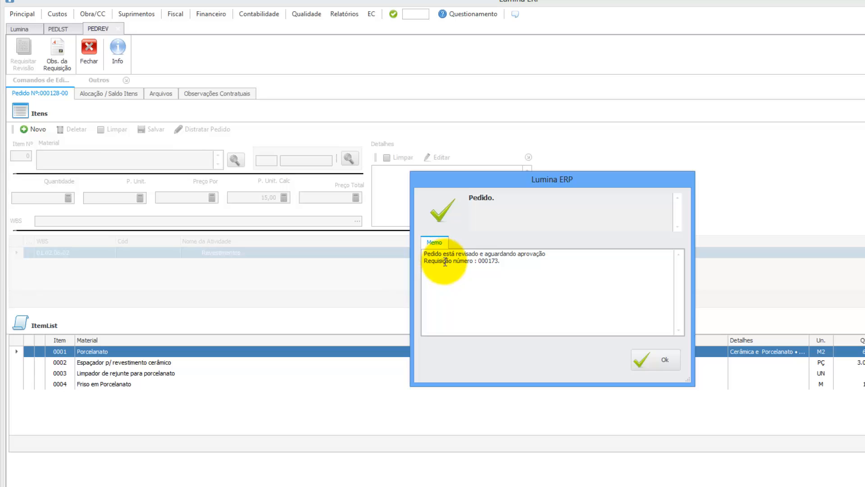
pyautogui.click(480, 261)
pyautogui.doubleClick(480, 260)
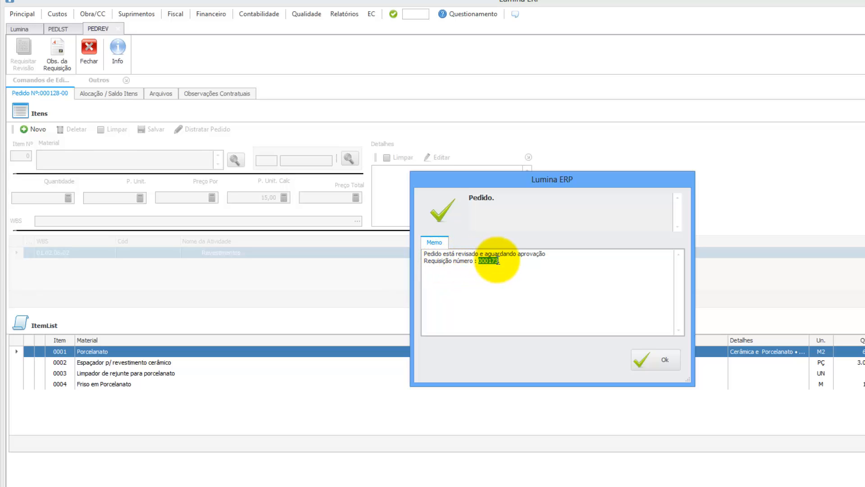
pyautogui.click(647, 357)
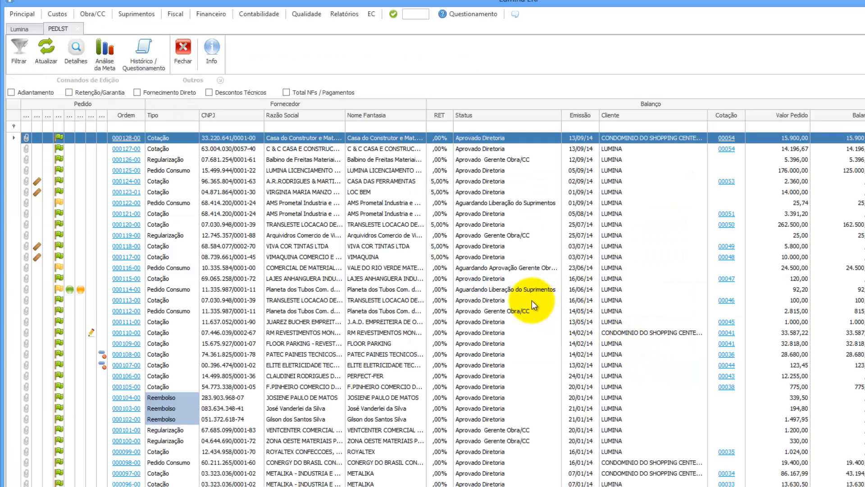
# Step: Open the Liberar Requisição Gerente da Obra requisition for cost collector LUM001
pyautogui.click(23, 31)
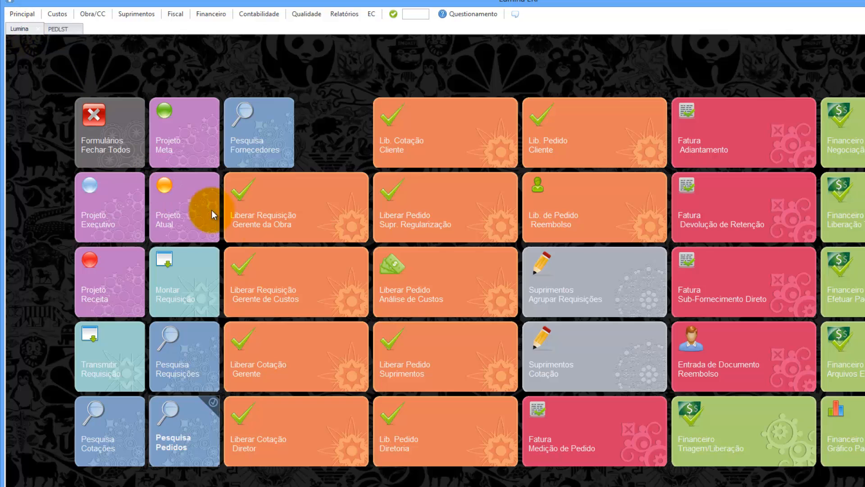
pyautogui.click(314, 221)
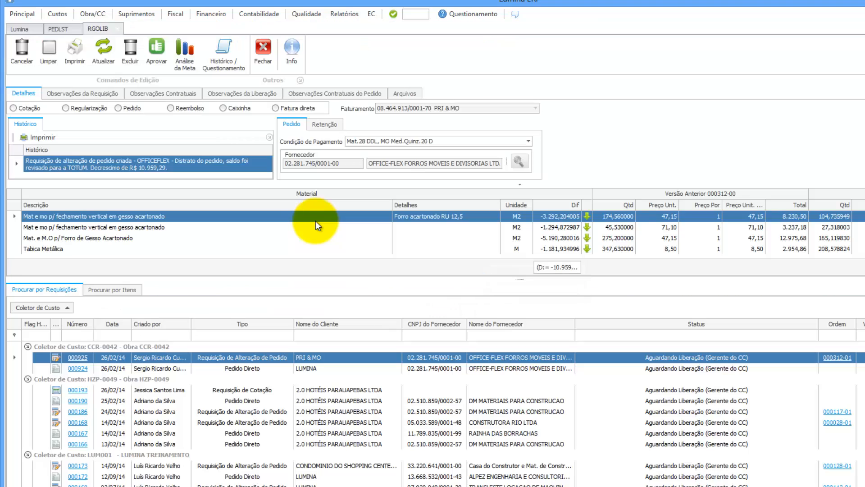
pyautogui.click(71, 306)
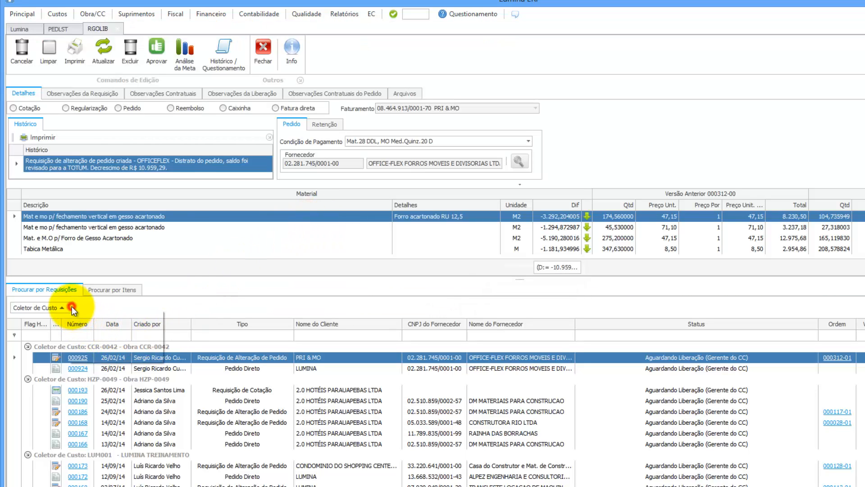
pyautogui.click(90, 336)
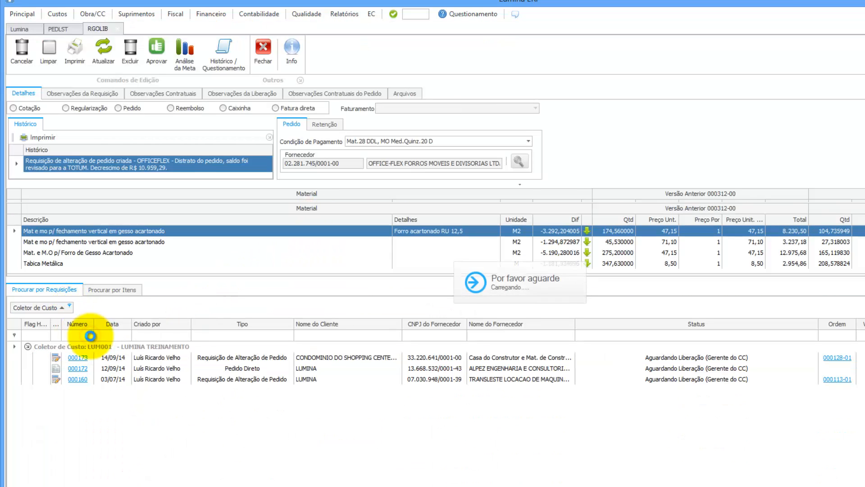
pyautogui.click(110, 358)
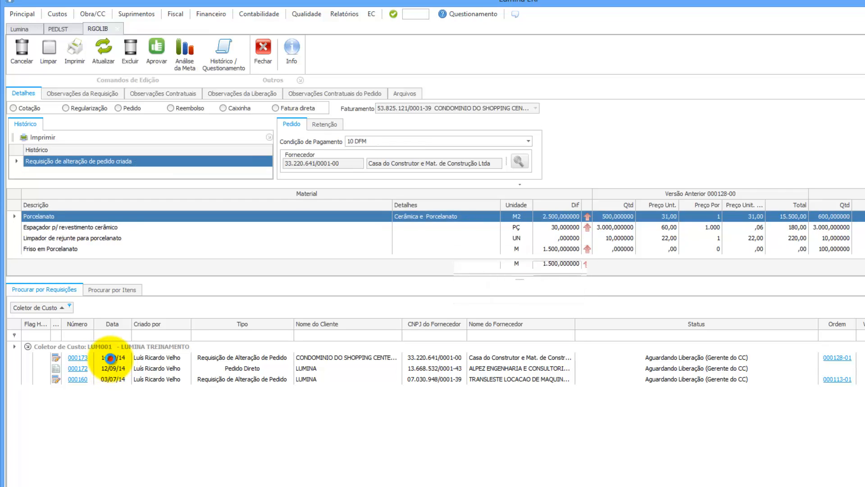
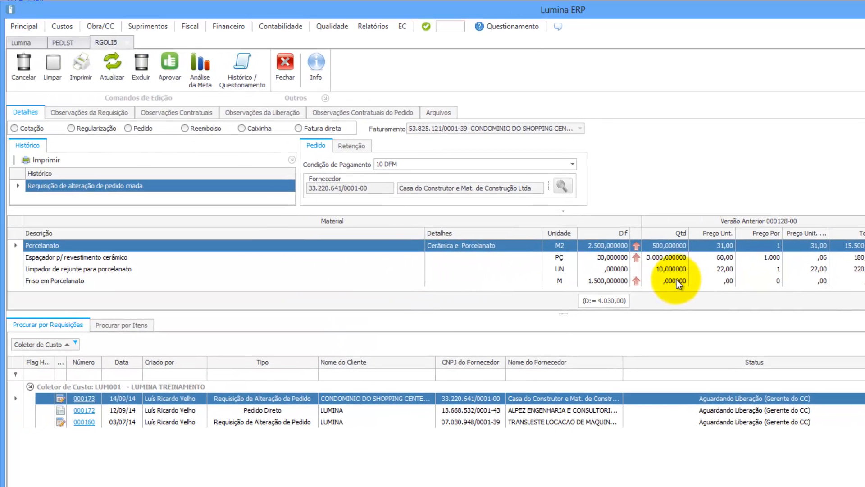
# Step: Open the PDF report for change request 000173 from the Procurar por Requisições grid
pyautogui.click(87, 398)
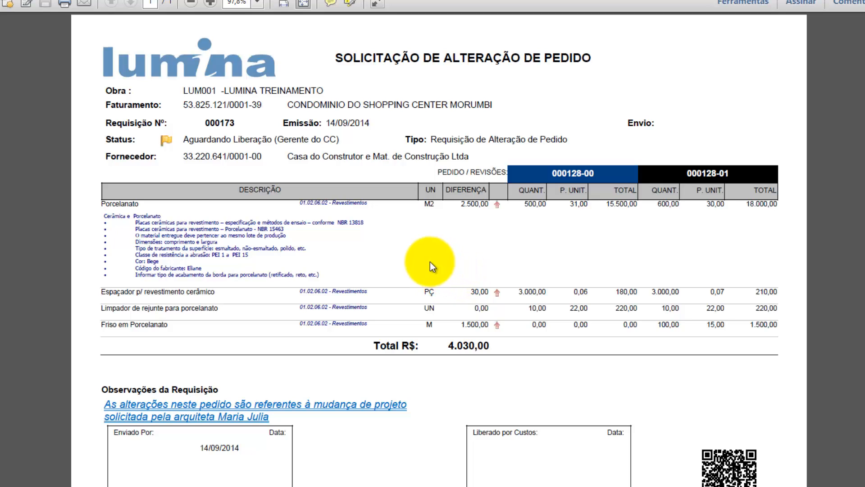
# Step: Highlight the Porcelanato description, the R$ 4.030,00 total and the 000128-00/000128-01 revision headers
pyautogui.moveTo(103, 212); pyautogui.dragTo(319, 272)
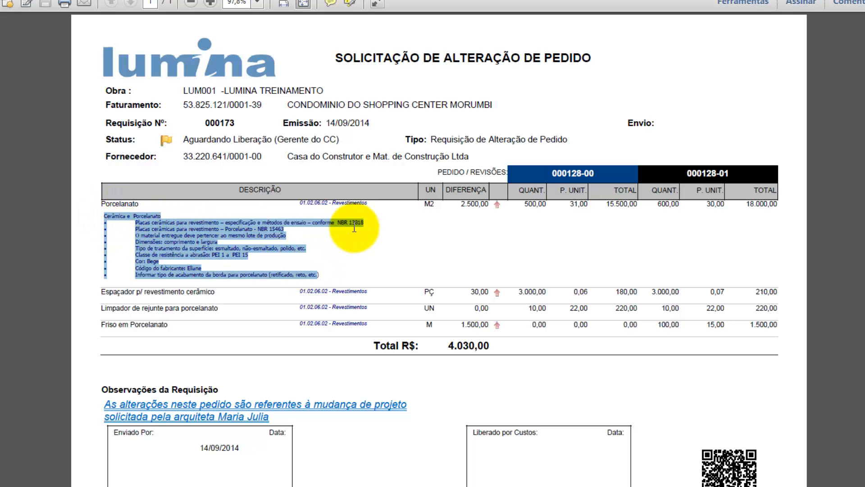
pyautogui.click(481, 205)
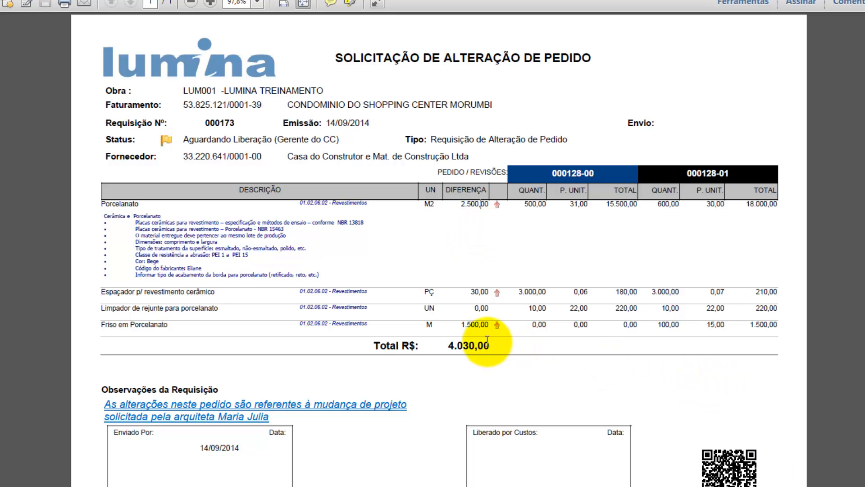
pyautogui.moveTo(448, 345); pyautogui.dragTo(492, 344)
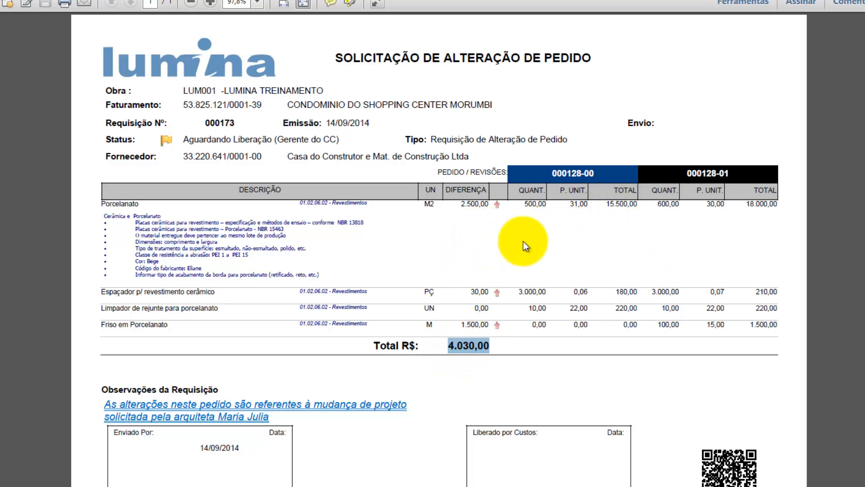
pyautogui.click(572, 172)
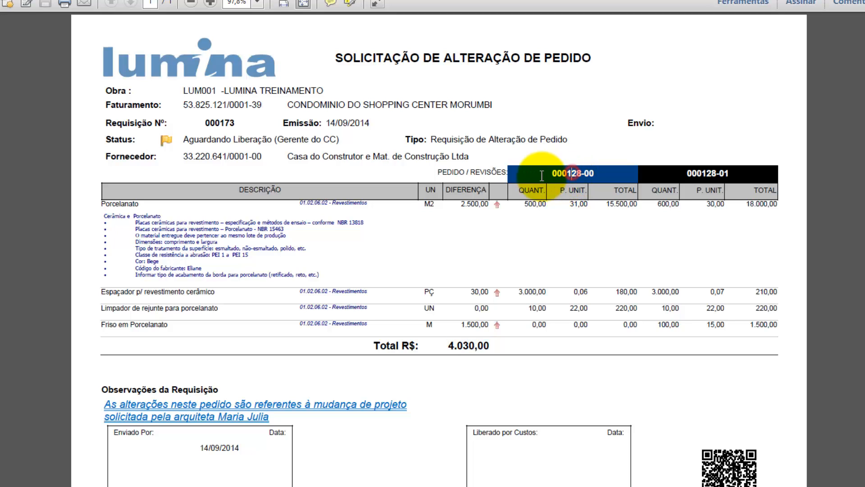
pyautogui.moveTo(542, 175); pyautogui.dragTo(604, 174)
pyautogui.moveTo(677, 175); pyautogui.dragTo(739, 173)
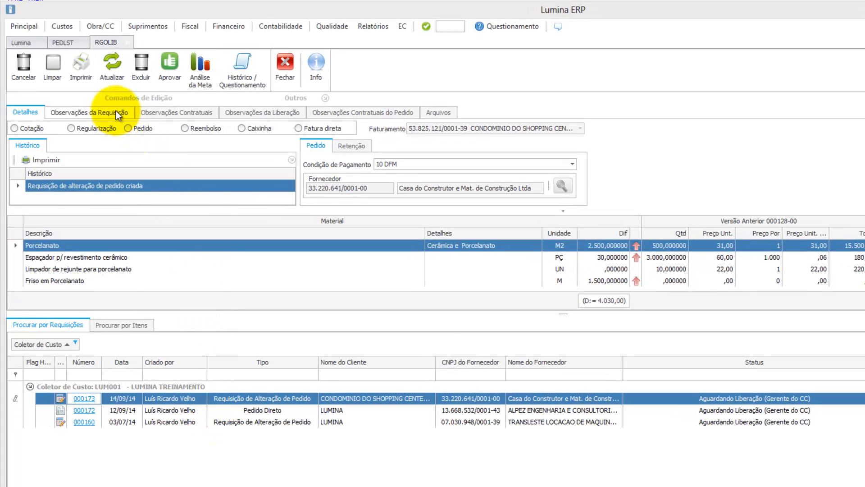
# Step: Paste the floor-plan sketch on a new line below the project-change observation note and enlarge it
pyautogui.click(115, 112)
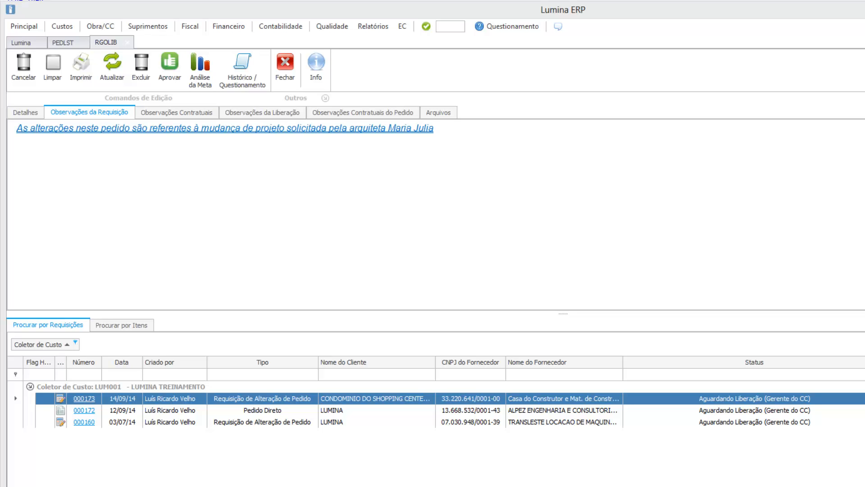
pyautogui.doubleClick(269, 161)
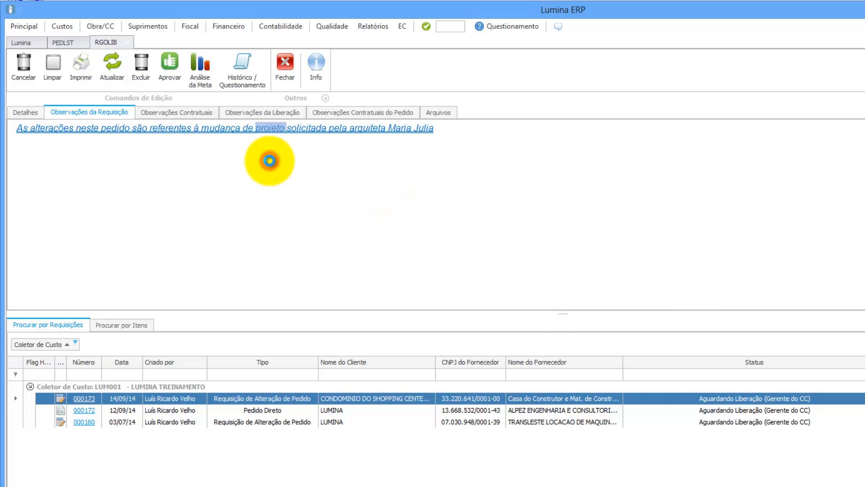
pyautogui.click(705, 206)
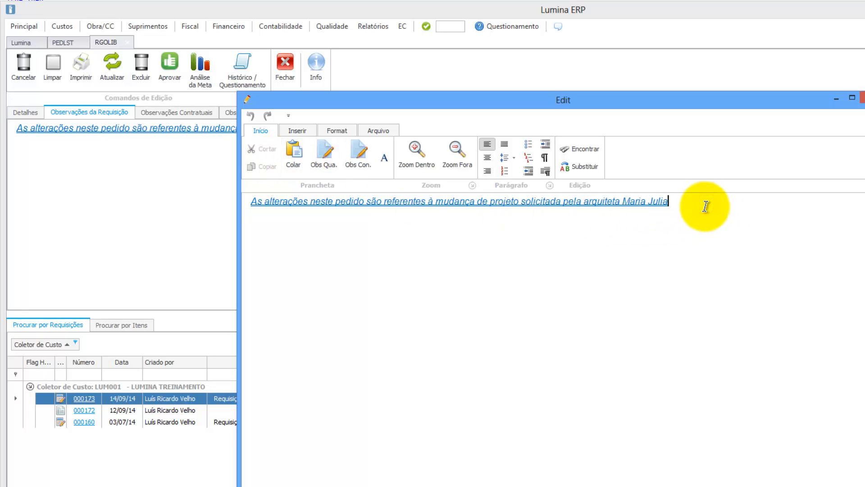
pyautogui.press('Return')
pyautogui.hotkey('ctrl', 'v')
pyautogui.click(378, 276)
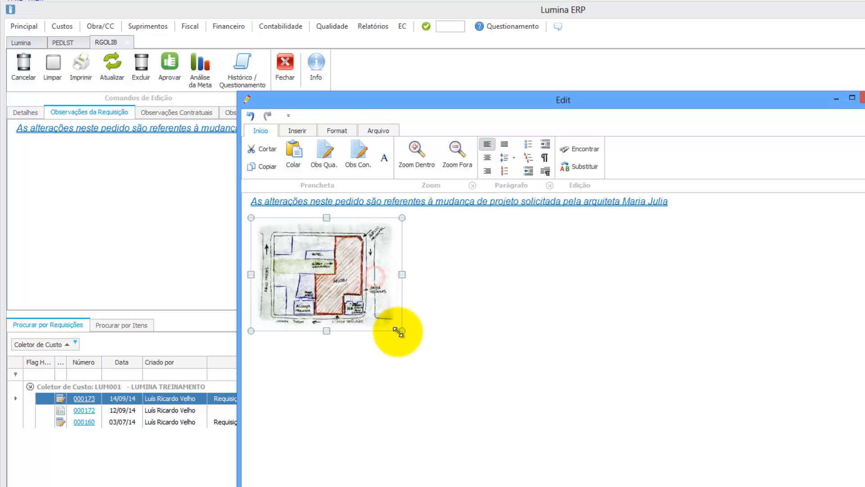
pyautogui.moveTo(400, 332); pyautogui.dragTo(586, 392)
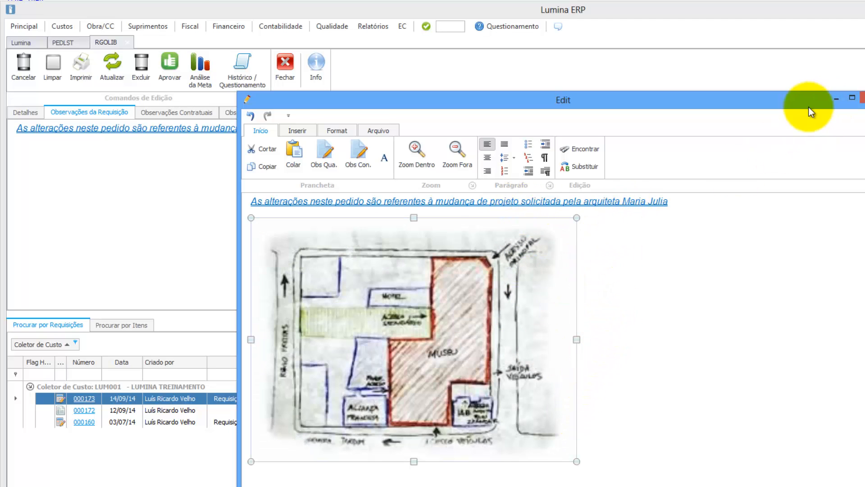
pyautogui.click(861, 98)
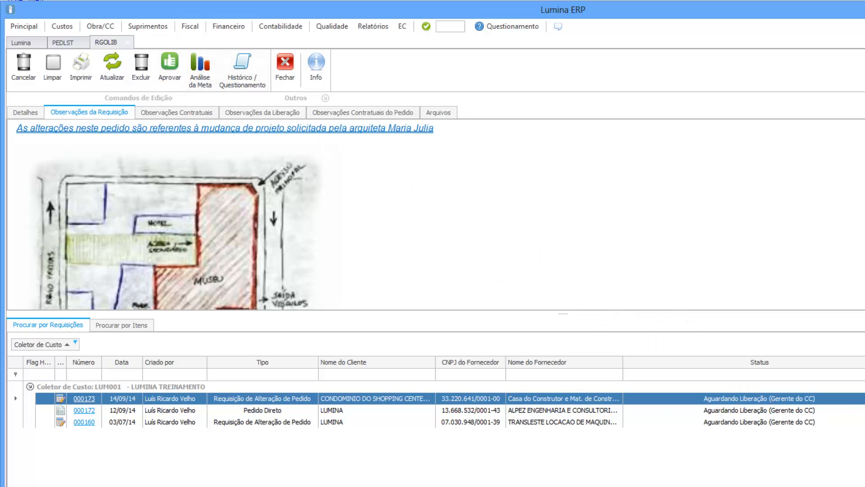
# Step: Approve request 000173 as site manager, then as cost manager, both without observations
pyautogui.click(175, 62)
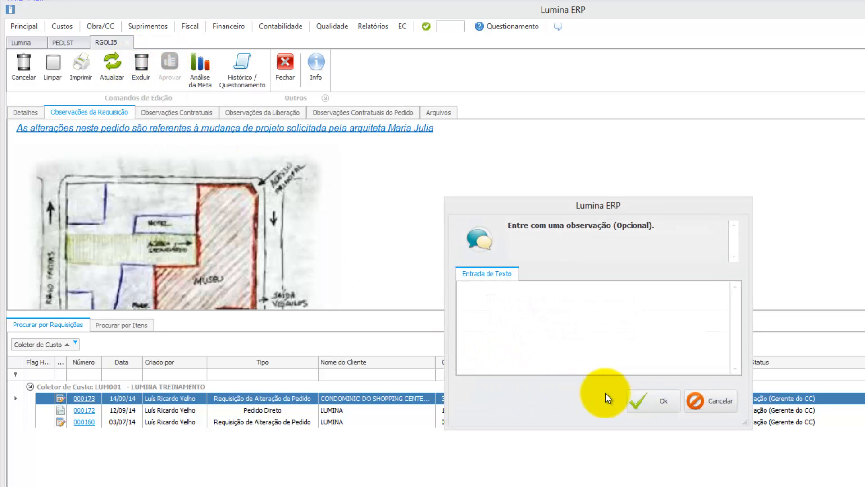
pyautogui.click(647, 399)
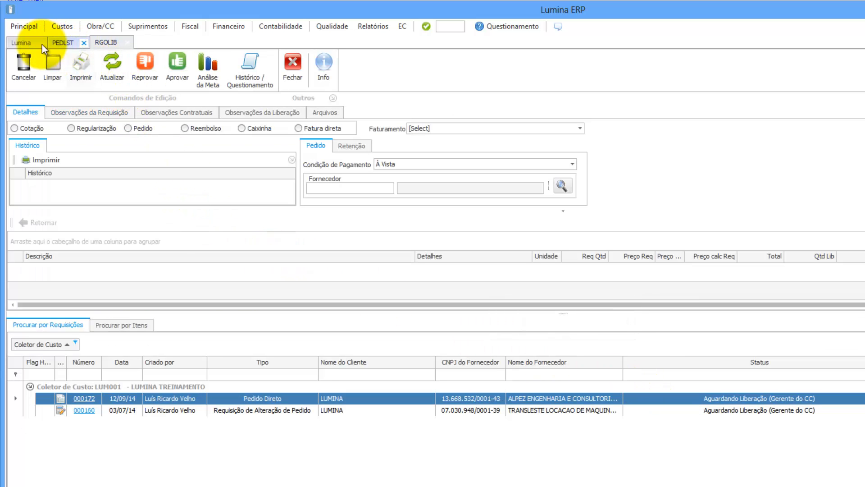
pyautogui.click(26, 43)
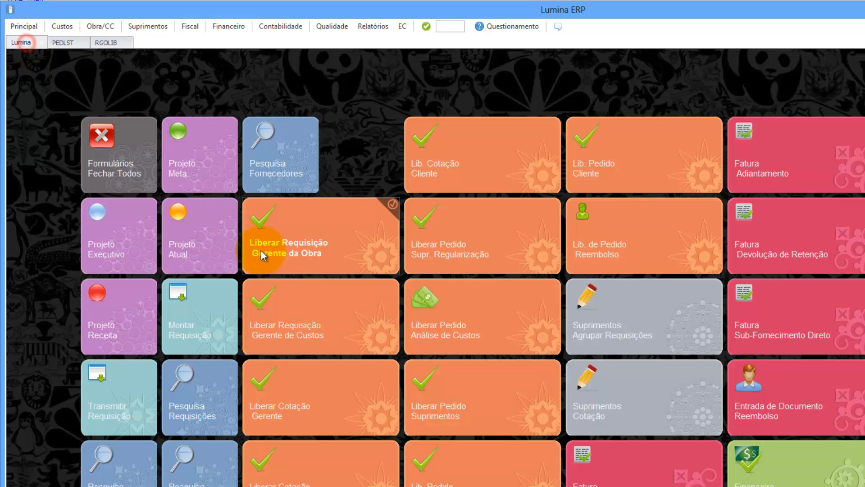
pyautogui.click(325, 327)
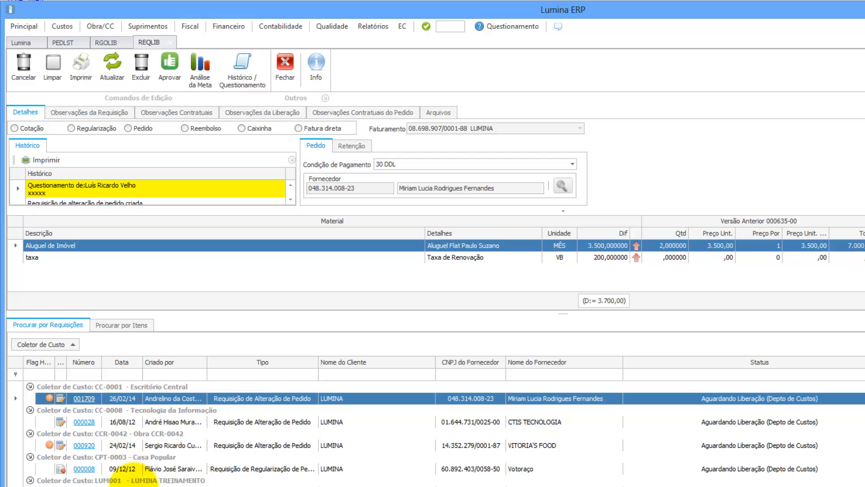
pyautogui.click(149, 480)
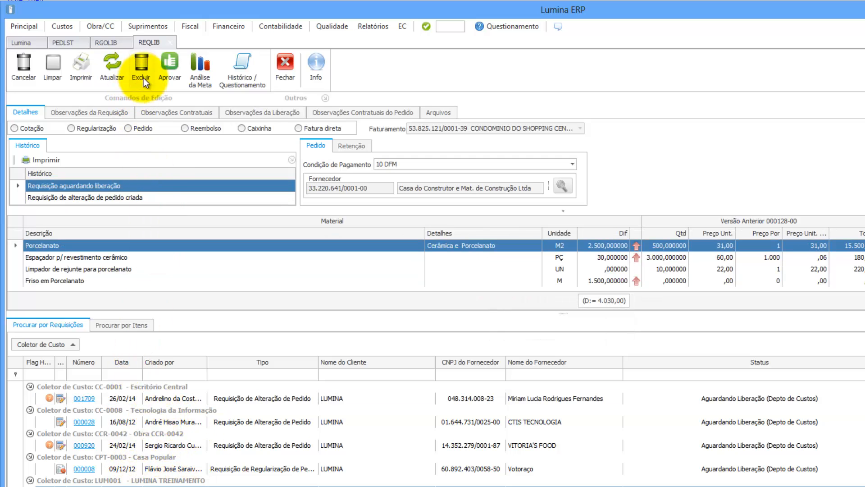
pyautogui.click(169, 68)
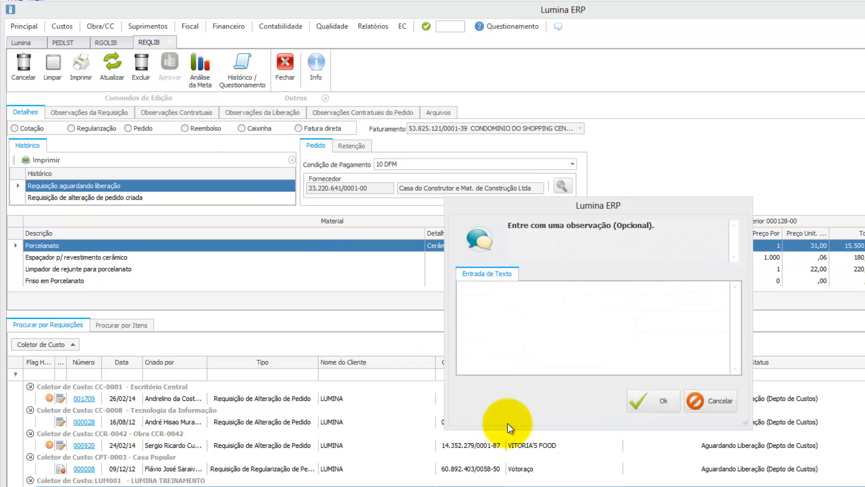
pyautogui.click(647, 404)
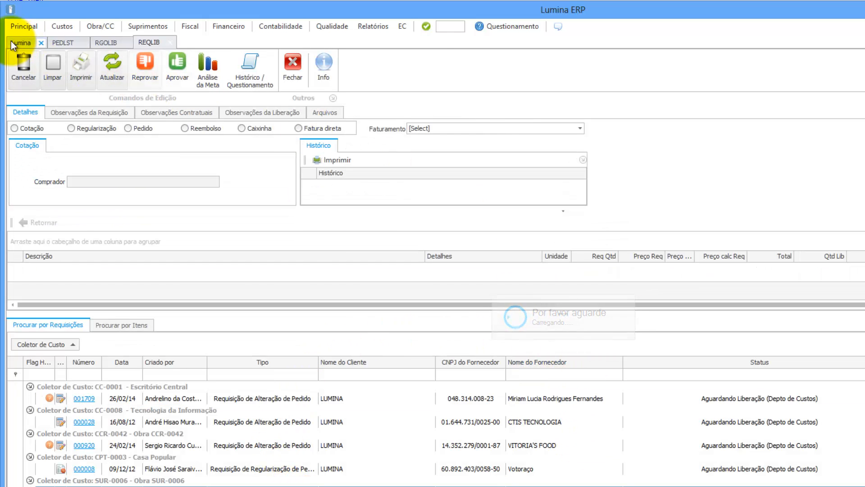
pyautogui.click(21, 41)
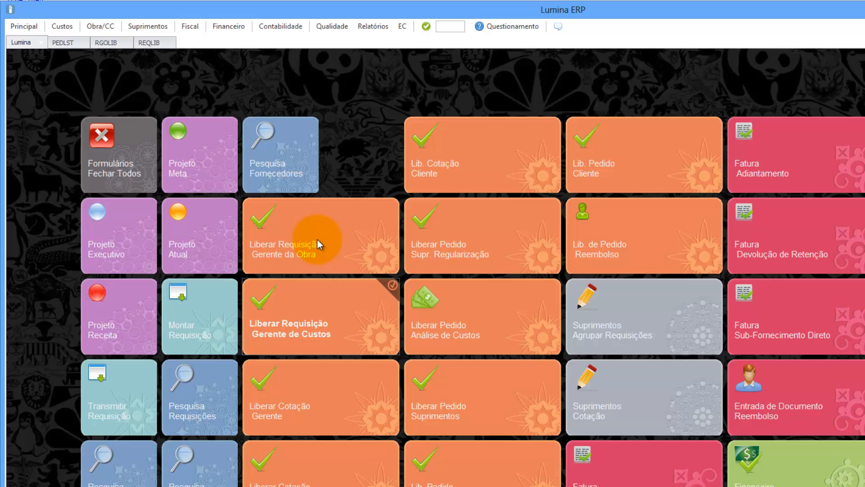
# Step: Refresh the PEDLST order list and print revision 000128-00 with the Normal layout
pyautogui.click(68, 43)
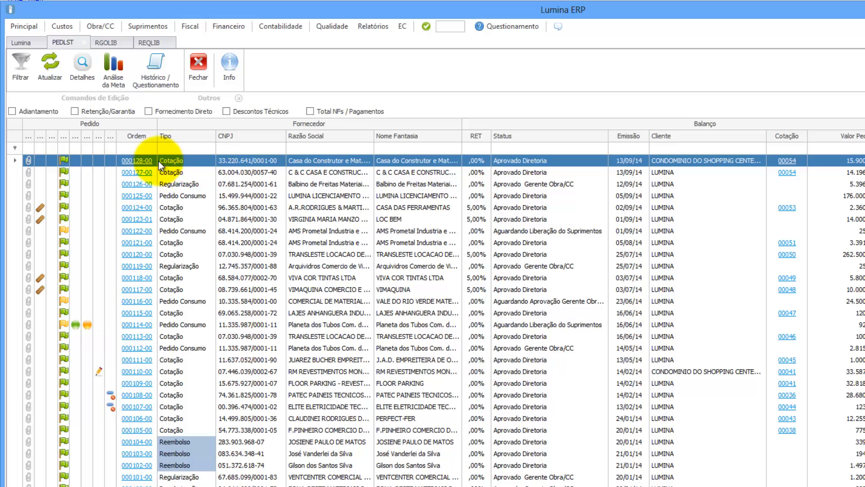
pyautogui.click(50, 64)
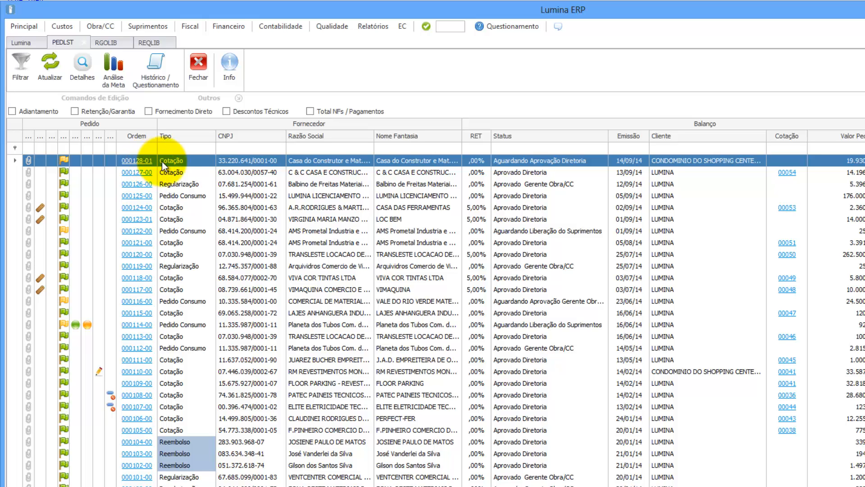
pyautogui.click(83, 66)
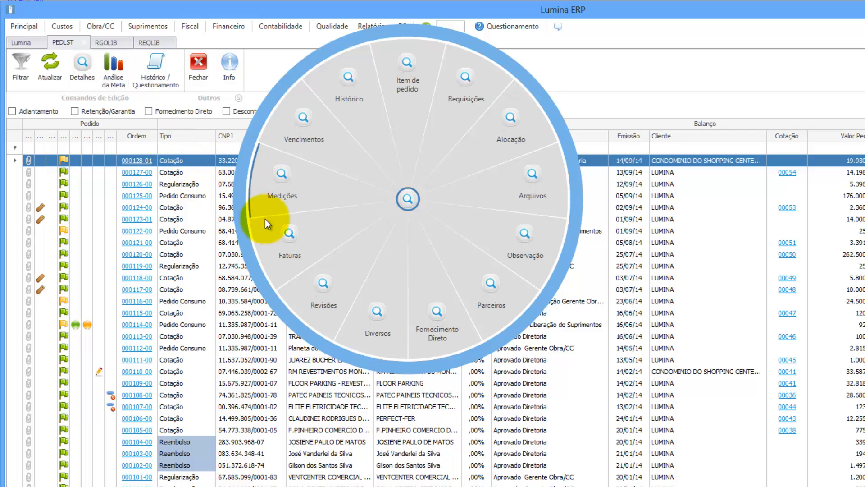
pyautogui.click(322, 286)
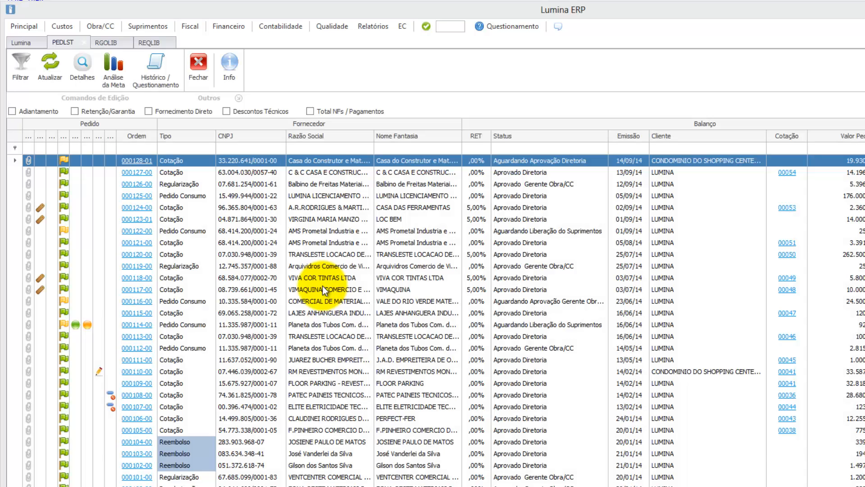
pyautogui.click(260, 244)
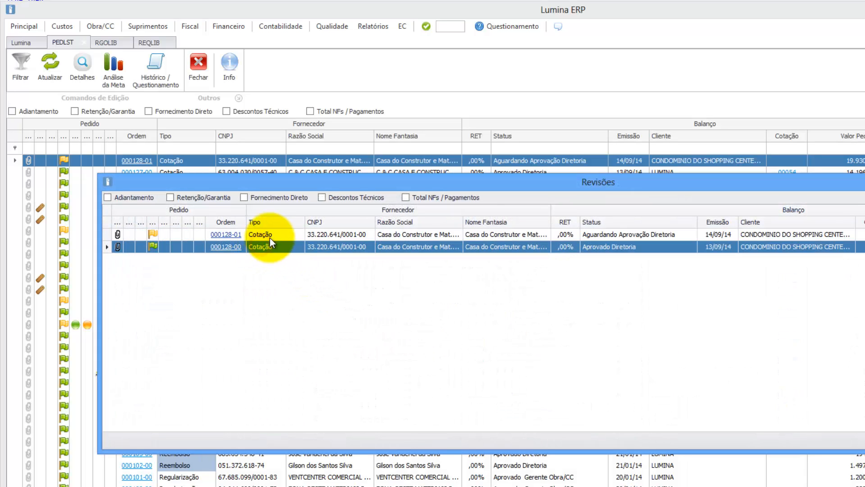
pyautogui.click(273, 235)
pyautogui.click(495, 248)
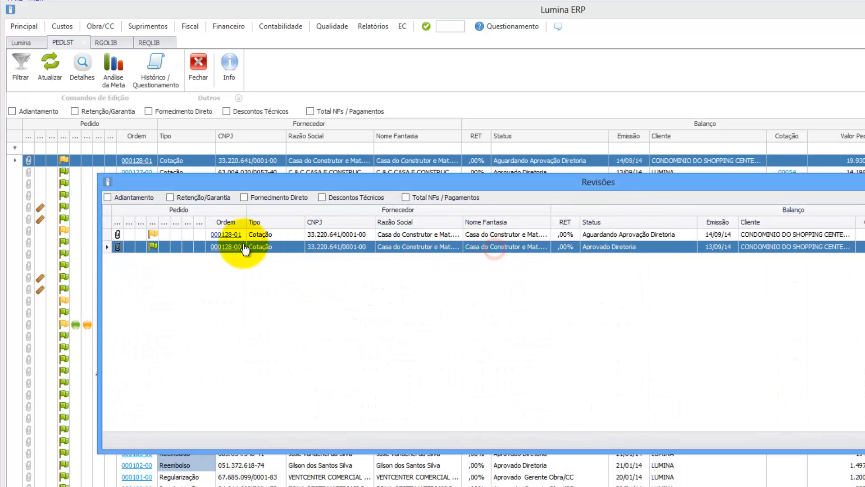
pyautogui.click(225, 246)
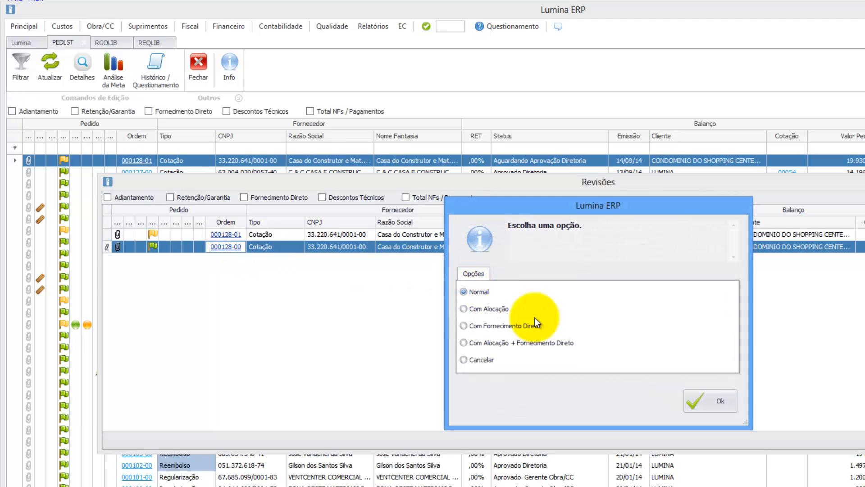
pyautogui.click(708, 399)
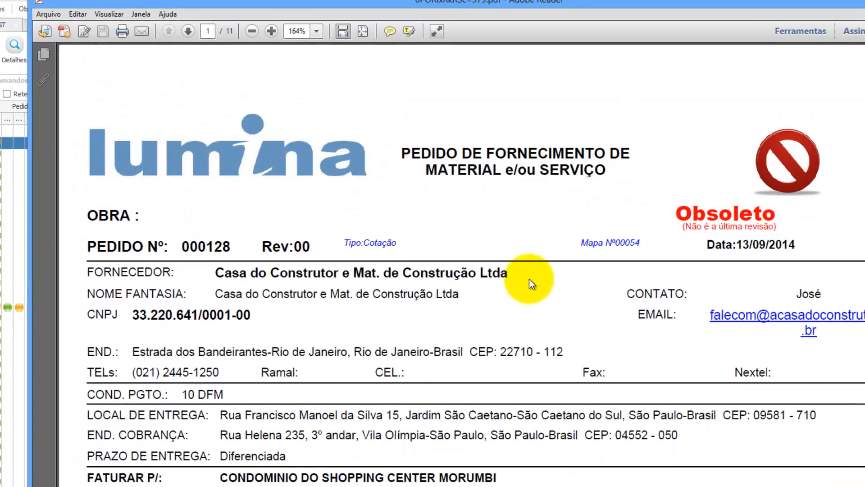
# Step: Scroll through the obsolete Rev 00 order PDF, then close Adobe Reader
pyautogui.scroll(-2, 459, 239)
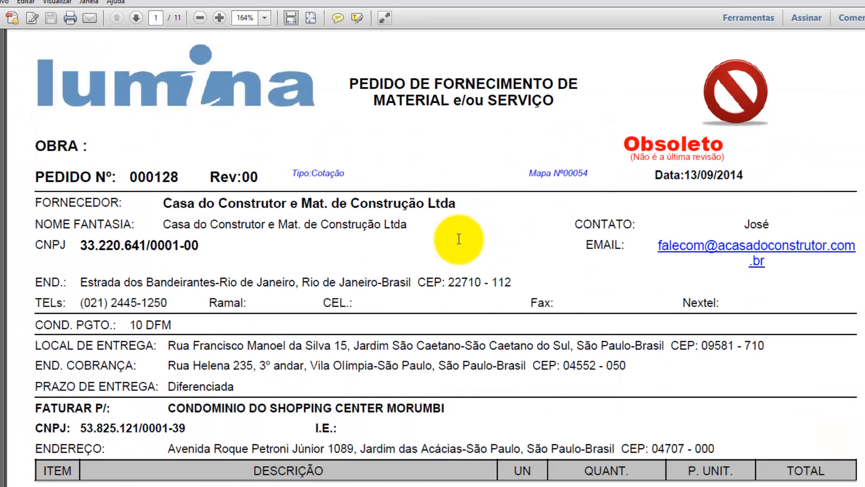
pyautogui.scroll(-2, 458, 236)
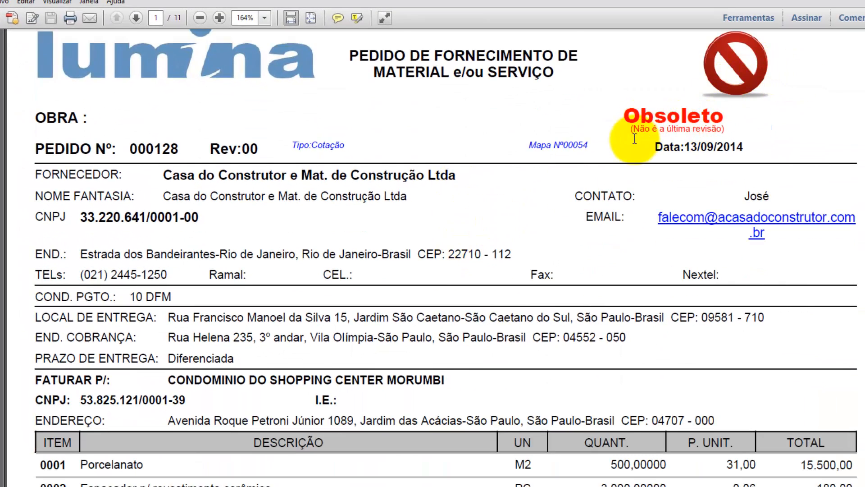
pyautogui.scroll(-2, 627, 143)
pyautogui.scroll(3, 639, 147)
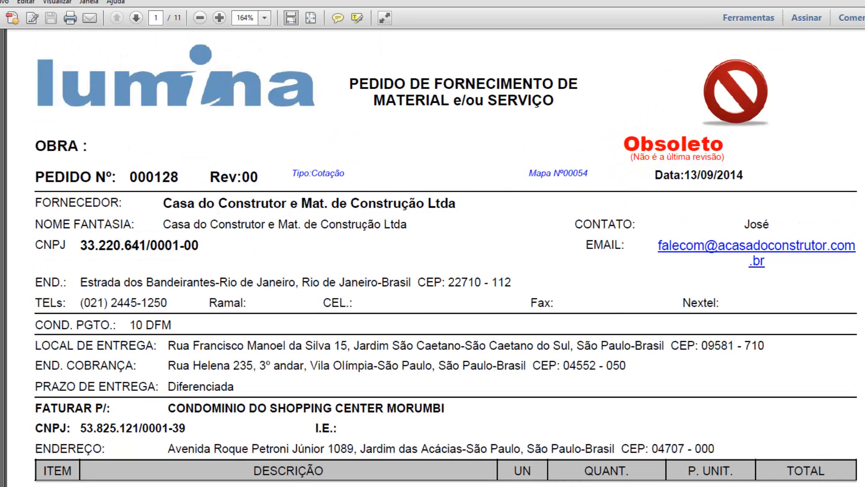
pyautogui.click(862, 2)
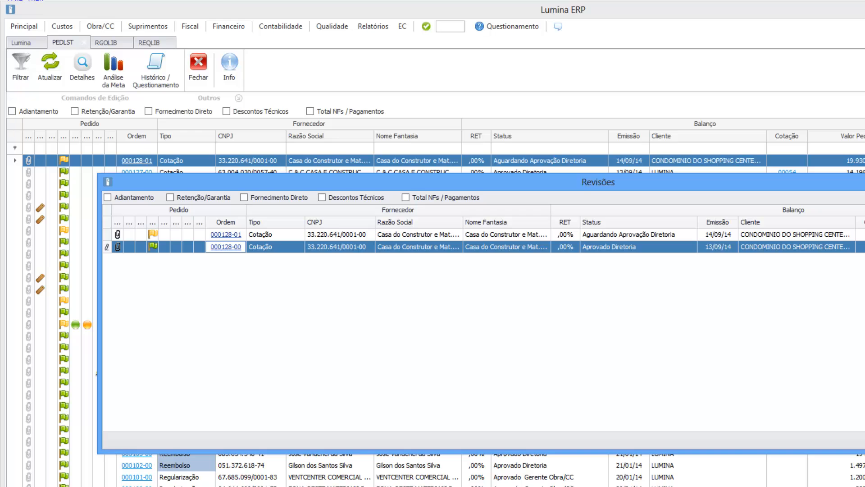
# Step: Close order 000128's Revisões dialog and return to the Lumina tile dashboard
pyautogui.click(456, 174)
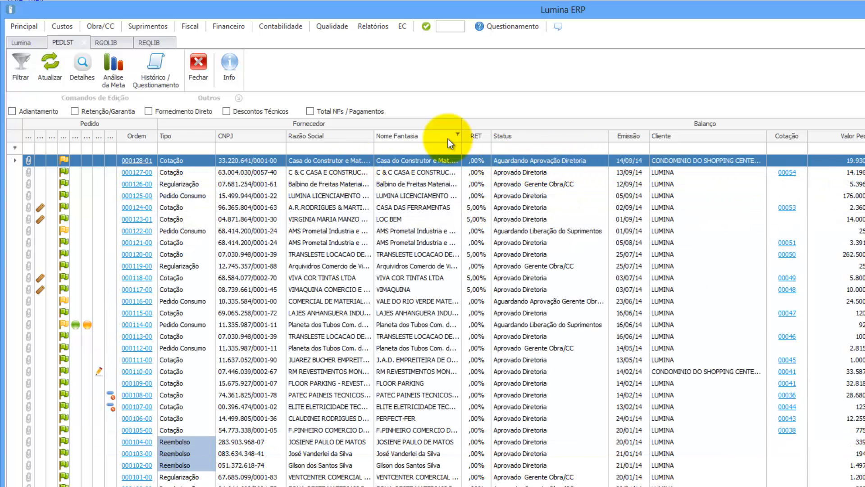
pyautogui.moveTo(64, 160)
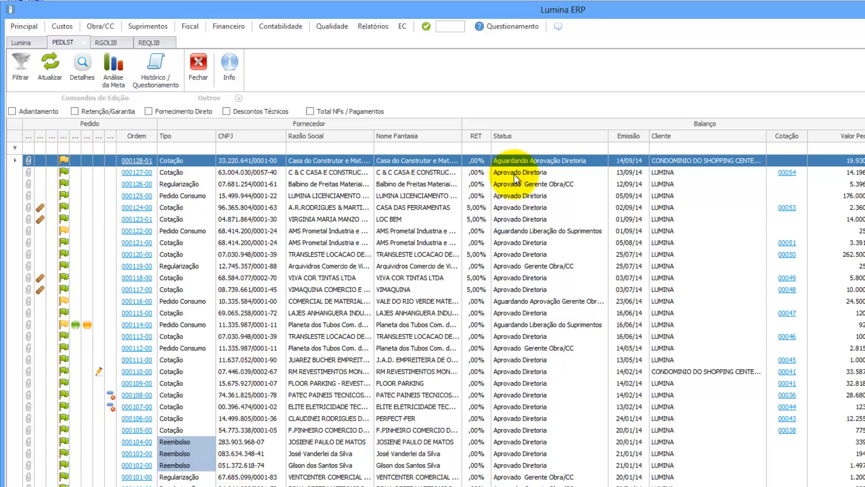
pyautogui.click(16, 42)
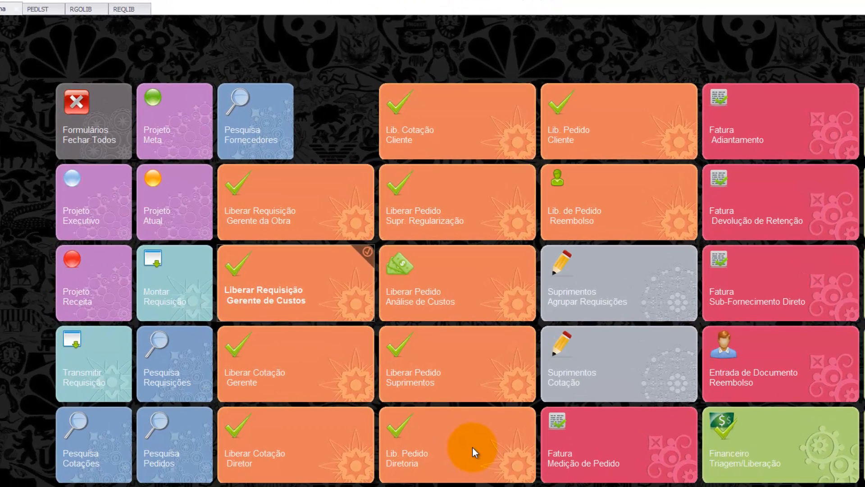
# Step: In Lib. Pedido Diretoria, select order 000128-01, enlarge the panels and print it as Normal
pyautogui.click(434, 445)
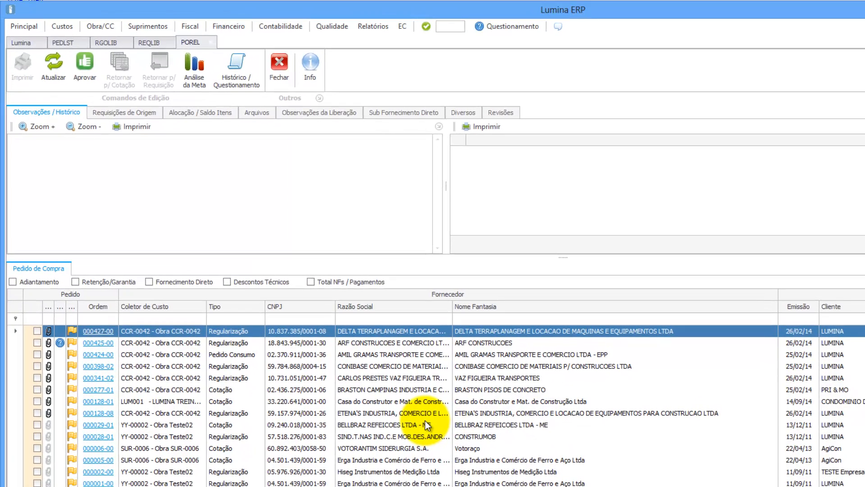
pyautogui.click(178, 402)
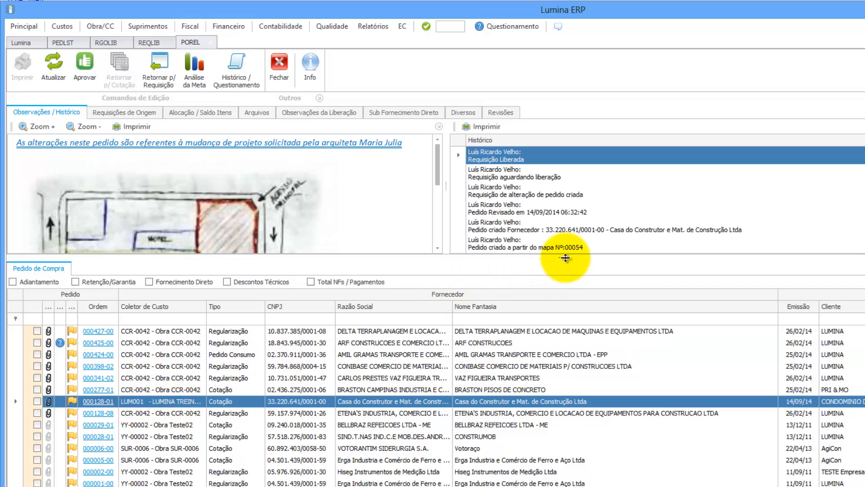
pyautogui.moveTo(565, 258)
pyautogui.mouseDown()
pyautogui.moveTo(574, 318)
pyautogui.moveTo(562, 329)
pyautogui.mouseUp()
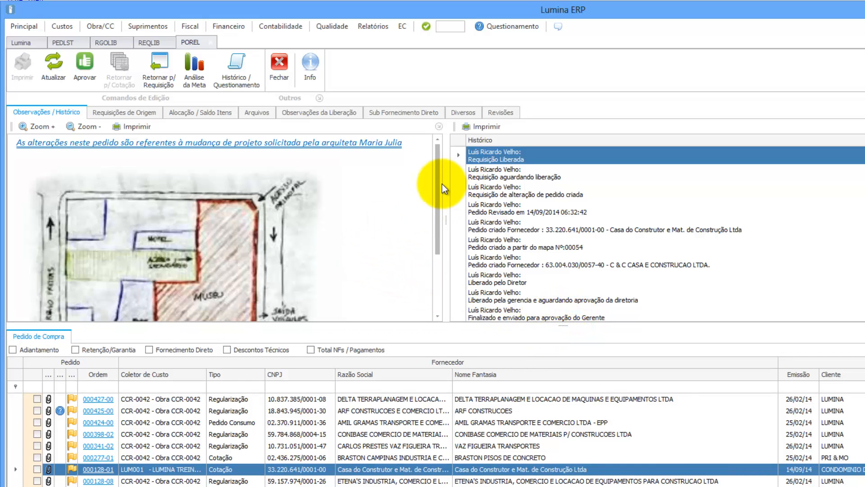
pyautogui.moveTo(438, 183)
pyautogui.mouseDown()
pyautogui.moveTo(440, 243)
pyautogui.moveTo(444, 176)
pyautogui.mouseUp()
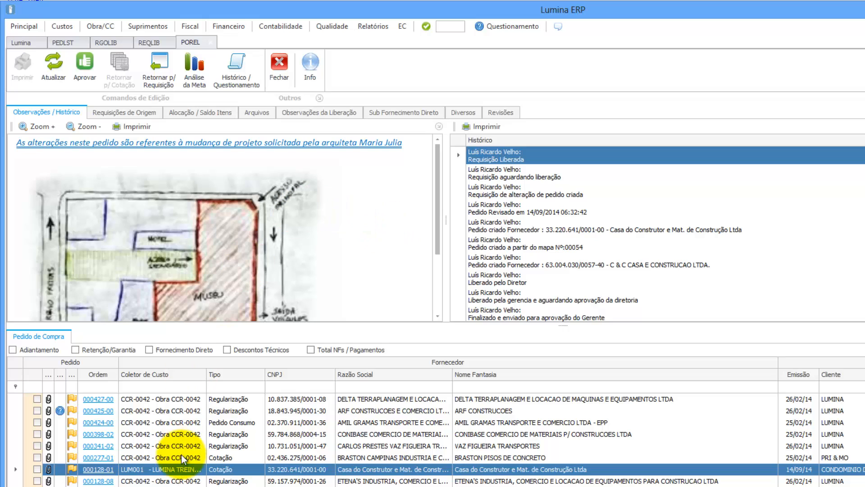
pyautogui.click(97, 469)
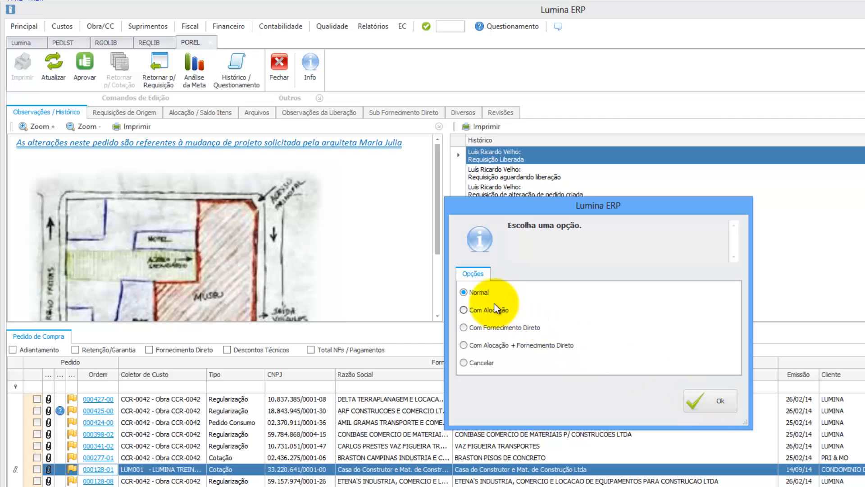
pyautogui.click(706, 401)
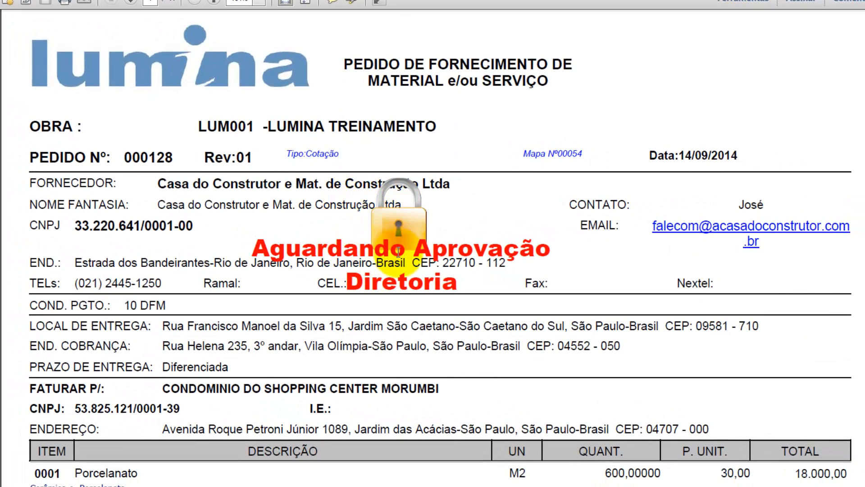
pyautogui.scroll(-10, 398, 251)
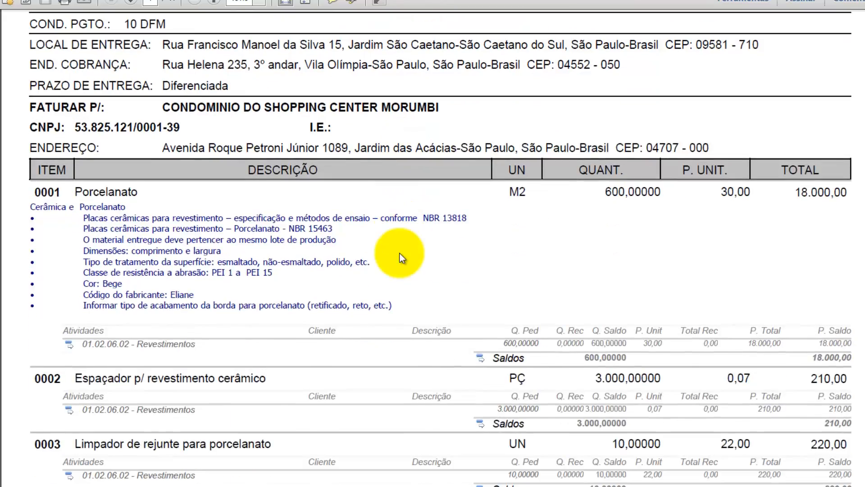
pyautogui.scroll(-7, 399, 253)
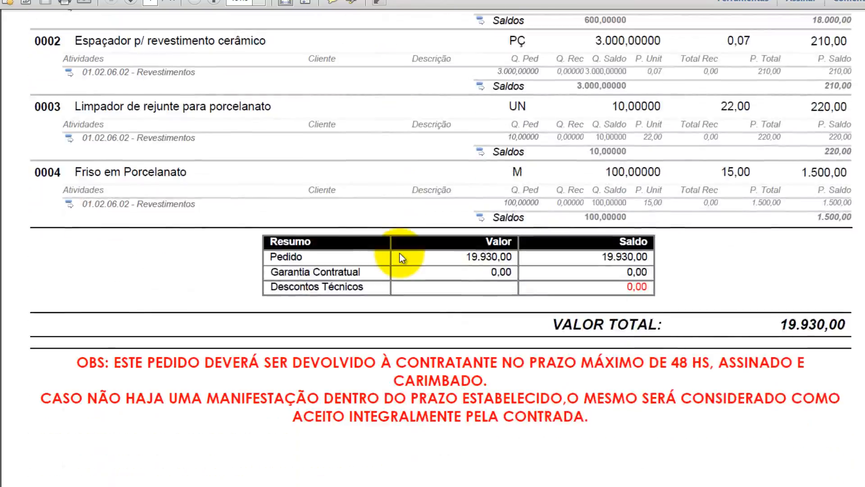
pyautogui.scroll(3, 399, 253)
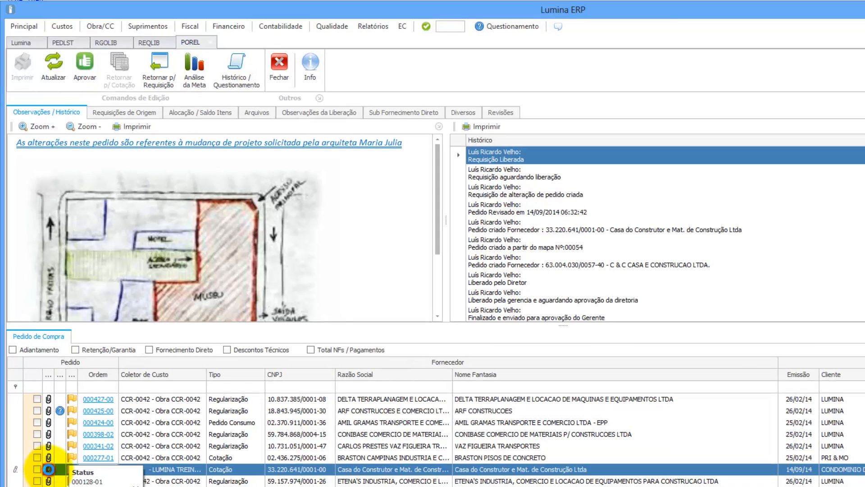
# Step: Check the two attachments of order 000128-01, then tick its row for approval
pyautogui.click(35, 464)
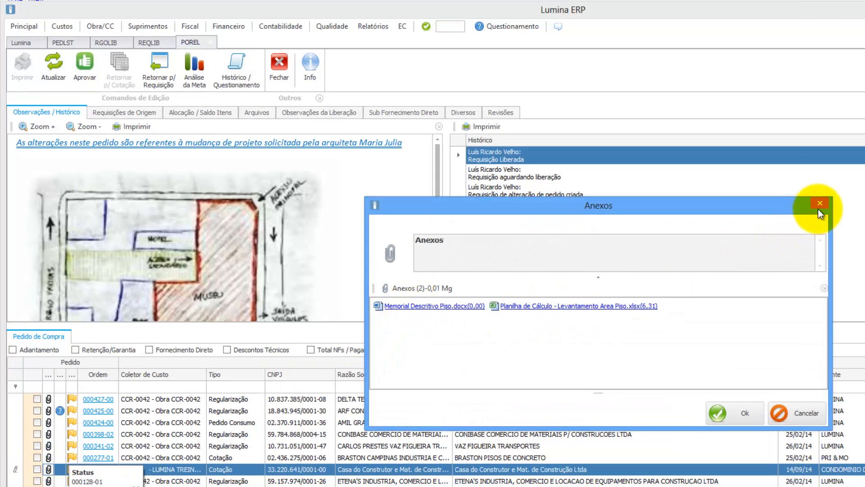
pyautogui.click(820, 203)
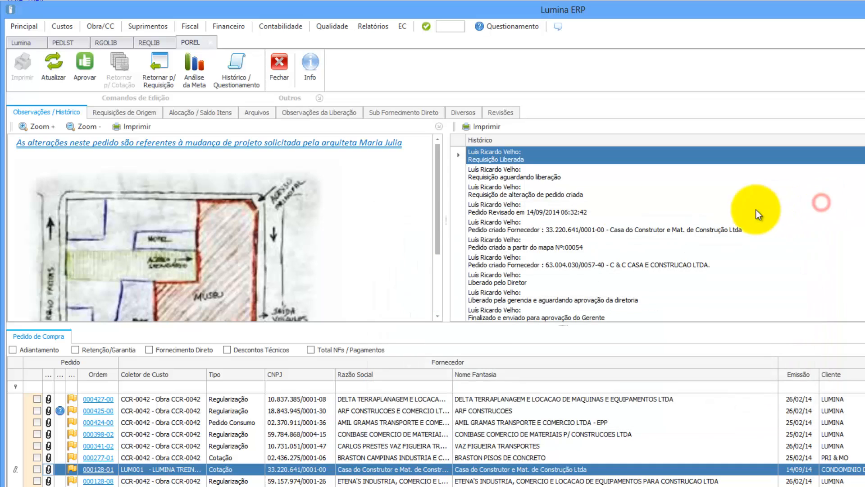
pyautogui.moveTo(439, 181)
pyautogui.mouseDown()
pyautogui.moveTo(443, 250)
pyautogui.moveTo(444, 180)
pyautogui.mouseUp()
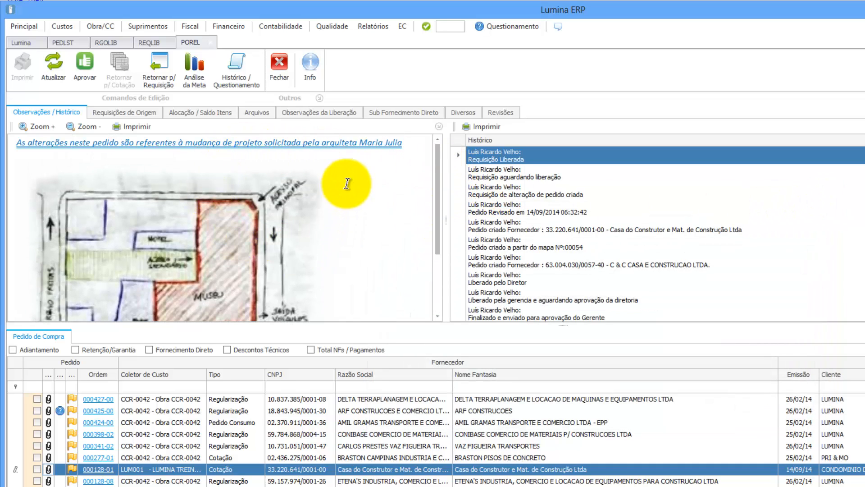
pyautogui.click(37, 469)
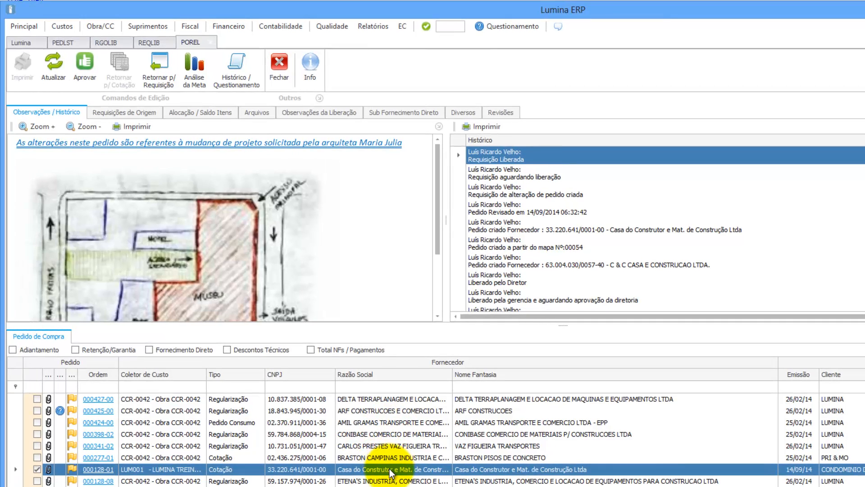
# Step: Approve order 000128-01, confirming with Sim and skipping the approval comment
pyautogui.click(499, 114)
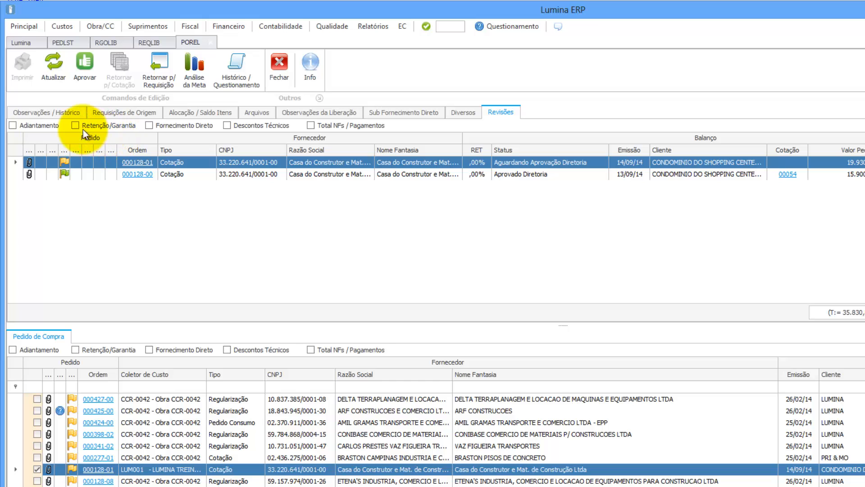
pyautogui.click(55, 112)
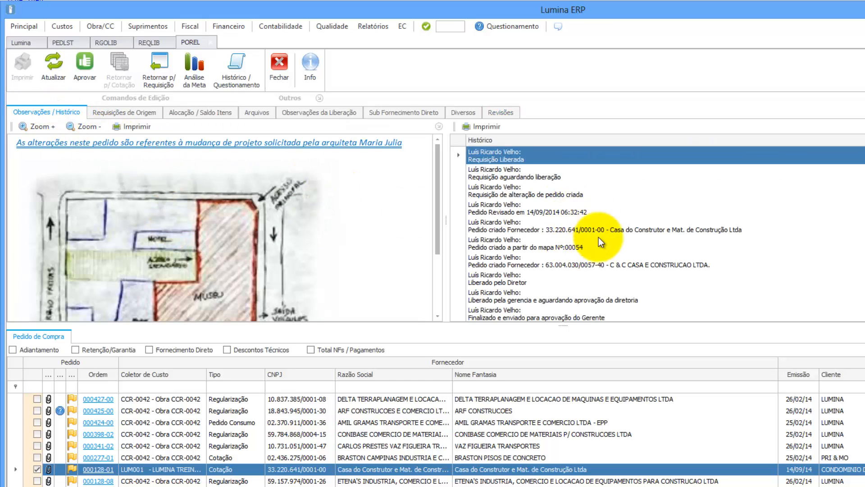
pyautogui.click(86, 63)
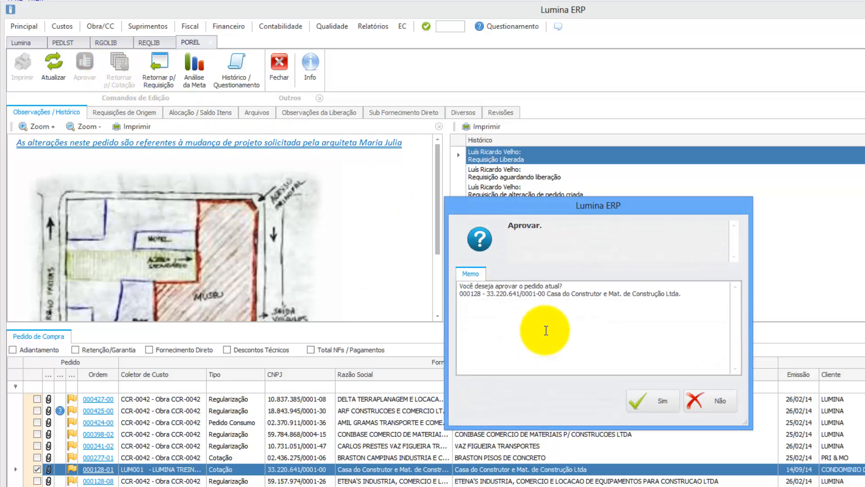
pyautogui.click(651, 404)
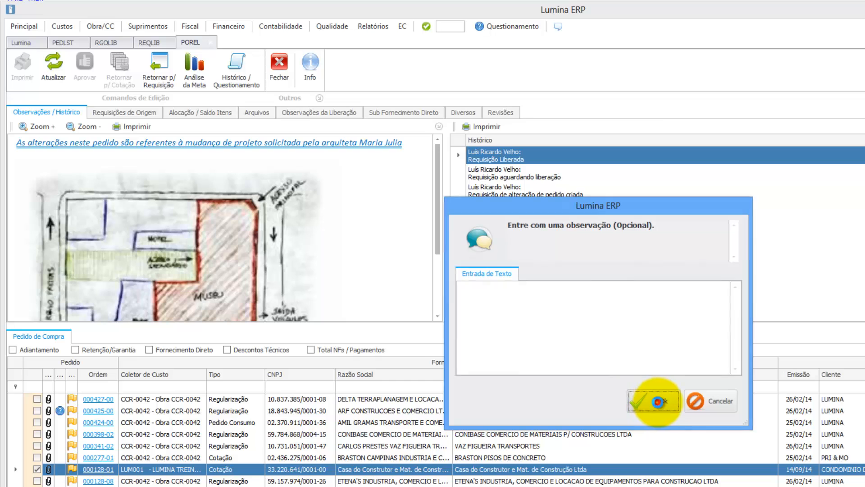
pyautogui.click(654, 402)
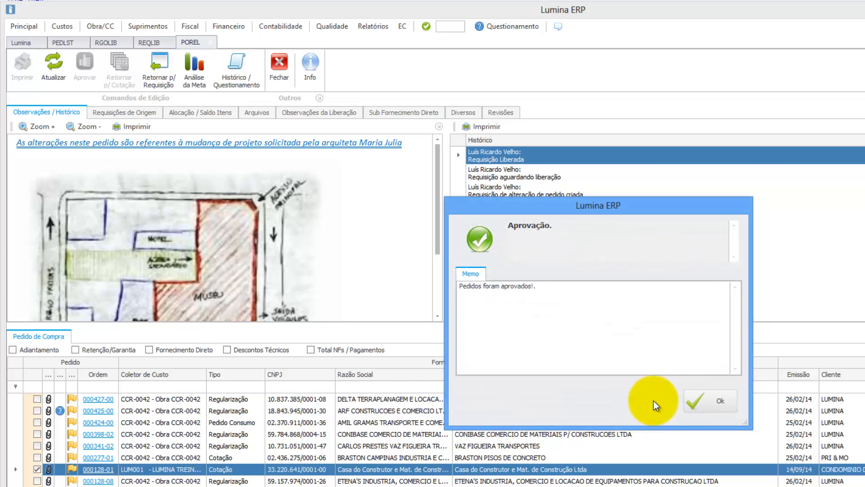
pyautogui.click(725, 398)
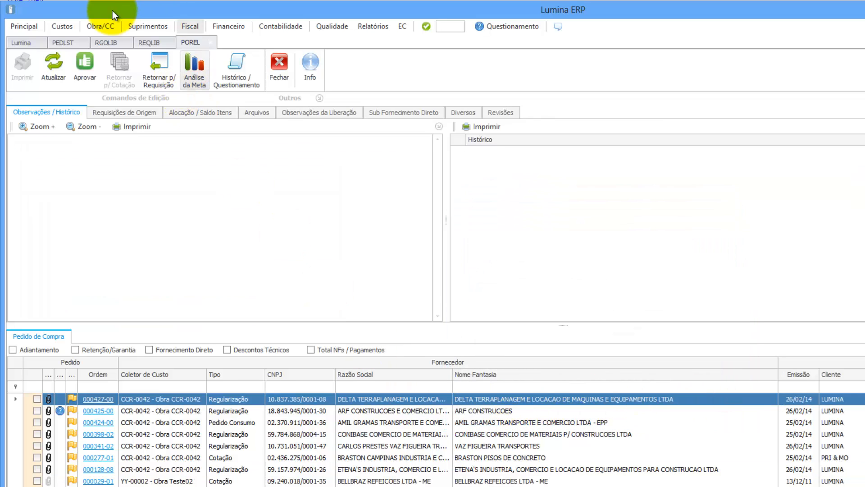
# Step: Refresh the PEDLST order list, select order 000128-01 and bring up its Detalhes menu
pyautogui.click(66, 42)
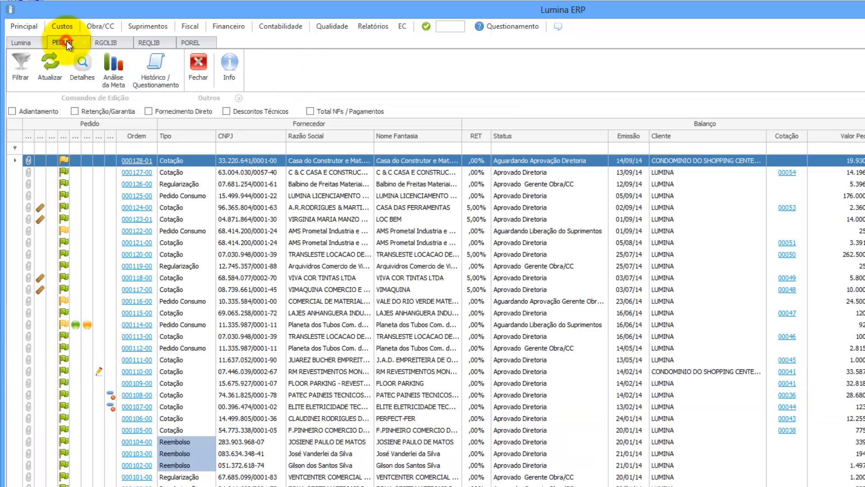
pyautogui.click(50, 57)
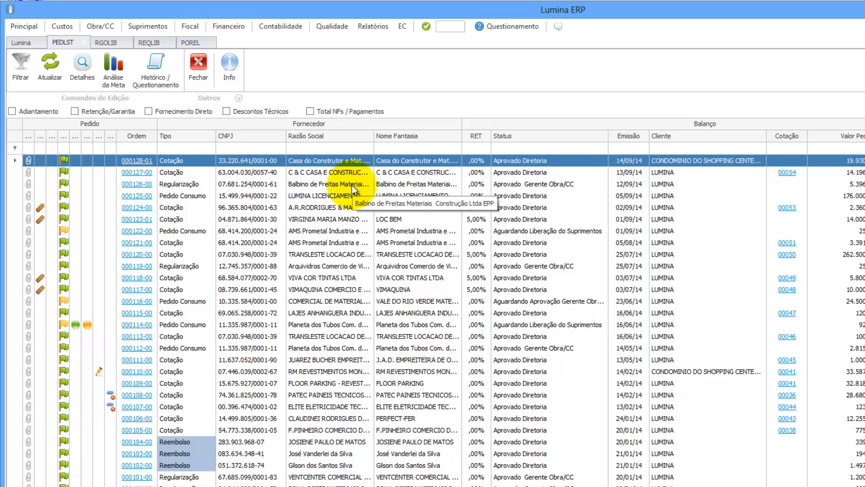
pyautogui.click(340, 160)
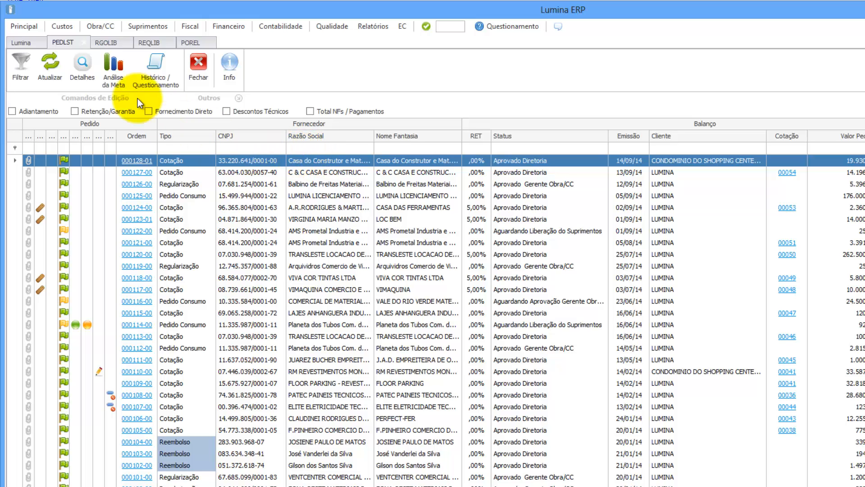
pyautogui.click(82, 66)
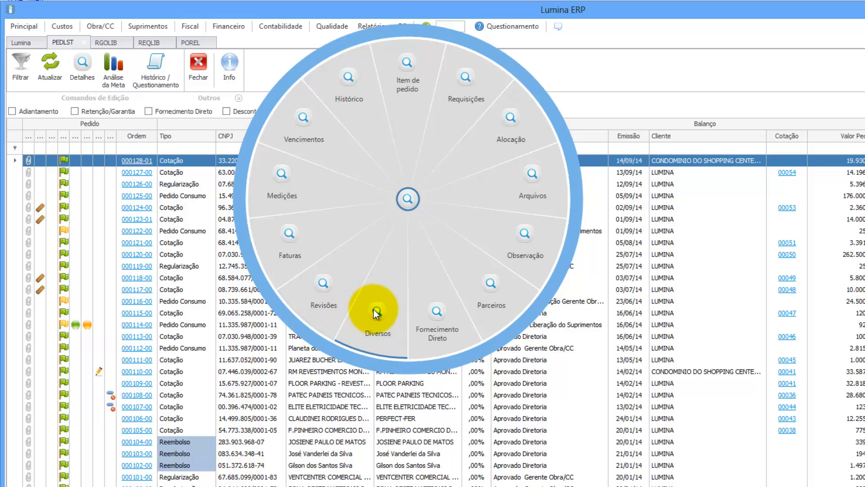
# Step: Open the Parceiros window for order 000128-01, move it aside to check the order, then close it
pyautogui.click(490, 288)
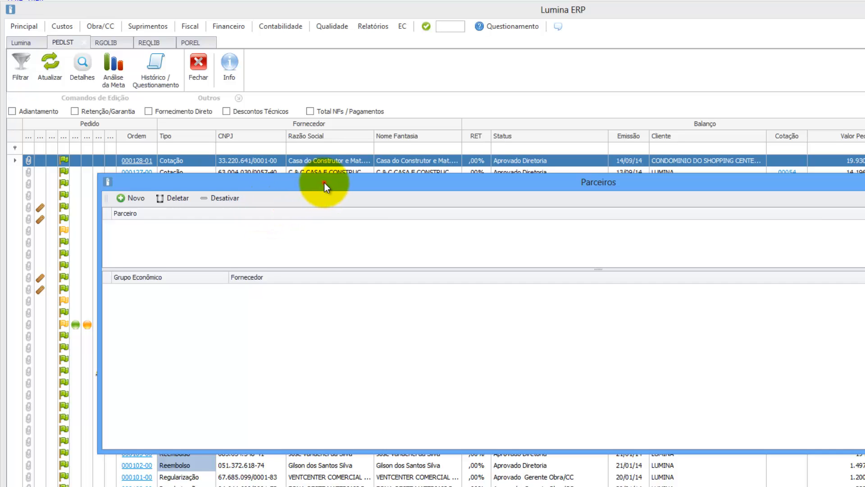
pyautogui.moveTo(324, 183); pyautogui.dragTo(293, 168)
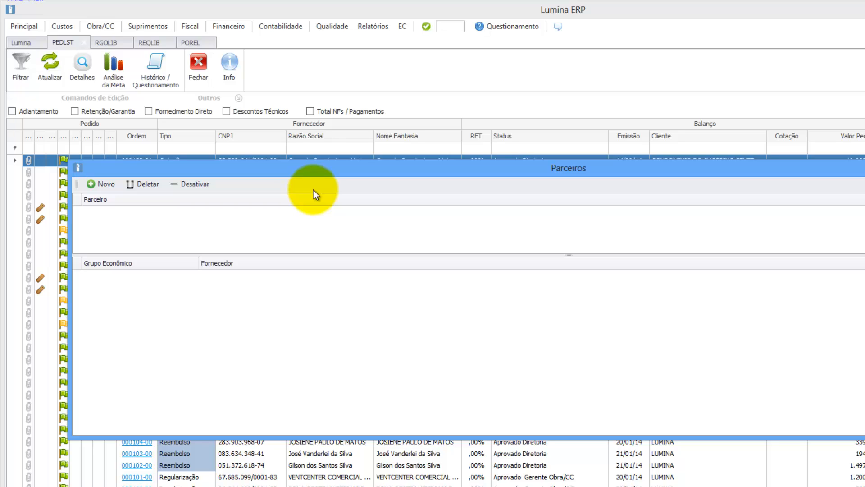
pyautogui.moveTo(323, 163); pyautogui.dragTo(326, 174)
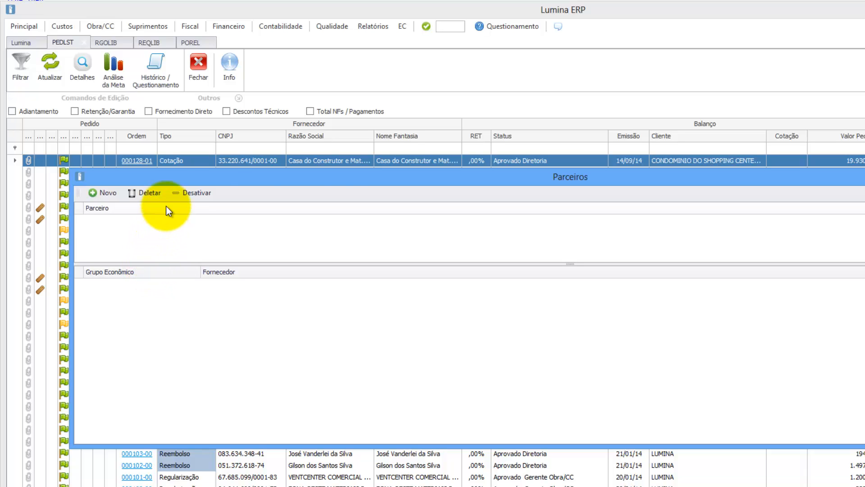
pyautogui.moveTo(337, 175); pyautogui.dragTo(306, 176)
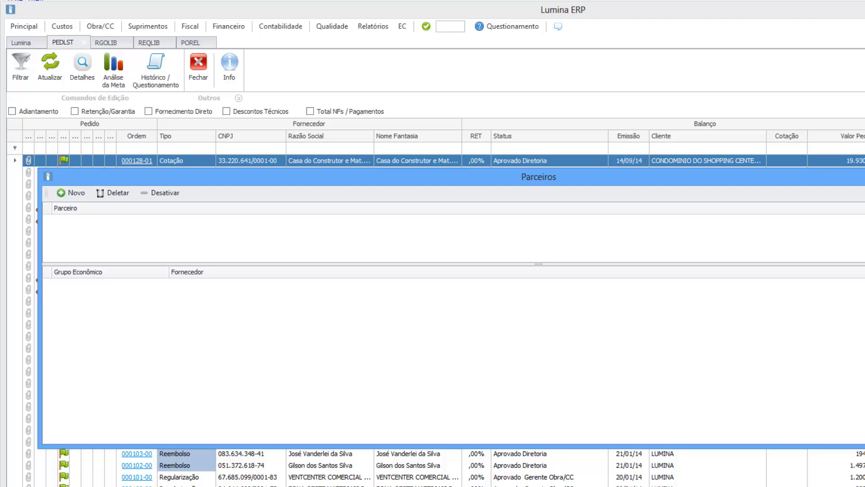
pyautogui.press('Escape')
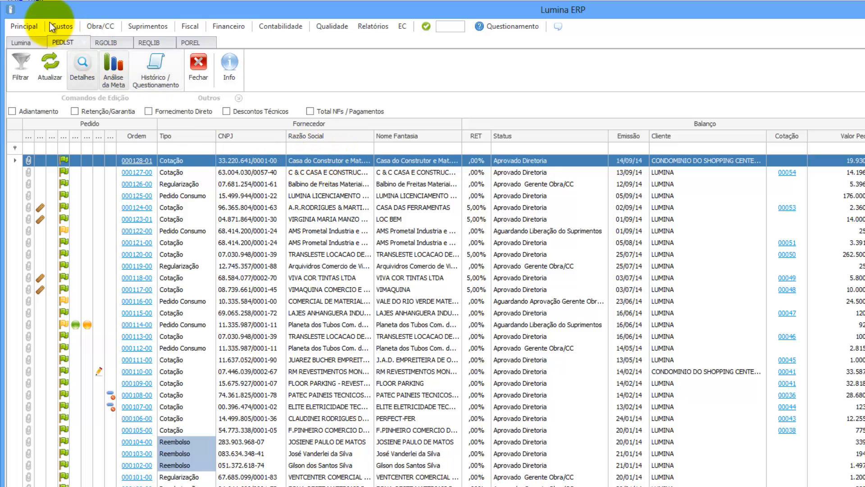
# Step: Open Principal > Fornecedor > Grupo Empresarial and browse Grupo Votorantim's seven suppliers, including VOTORAN and Votoraço
pyautogui.click(17, 27)
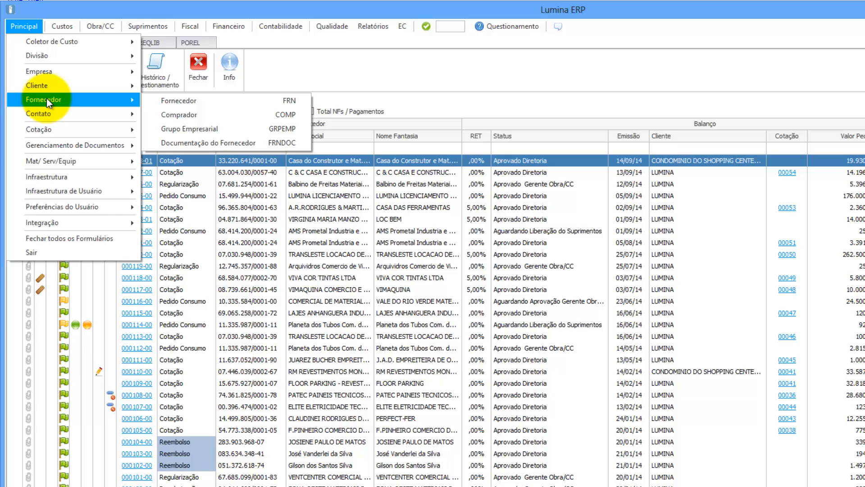
pyautogui.click(207, 129)
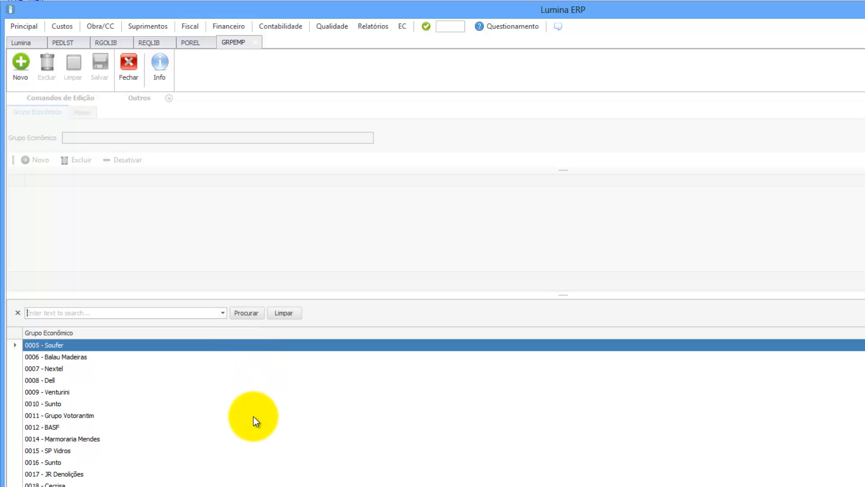
pyautogui.click(91, 413)
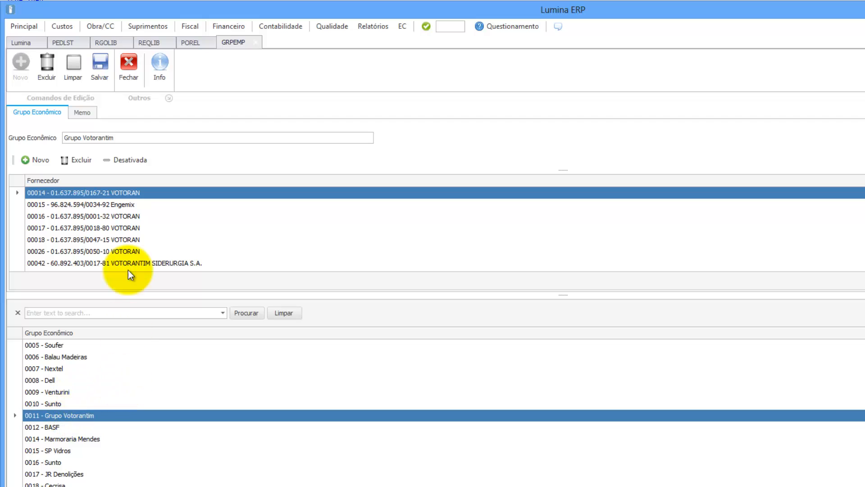
pyautogui.click(132, 218)
pyautogui.scroll(-3, 141, 246)
pyautogui.scroll(-1, 145, 248)
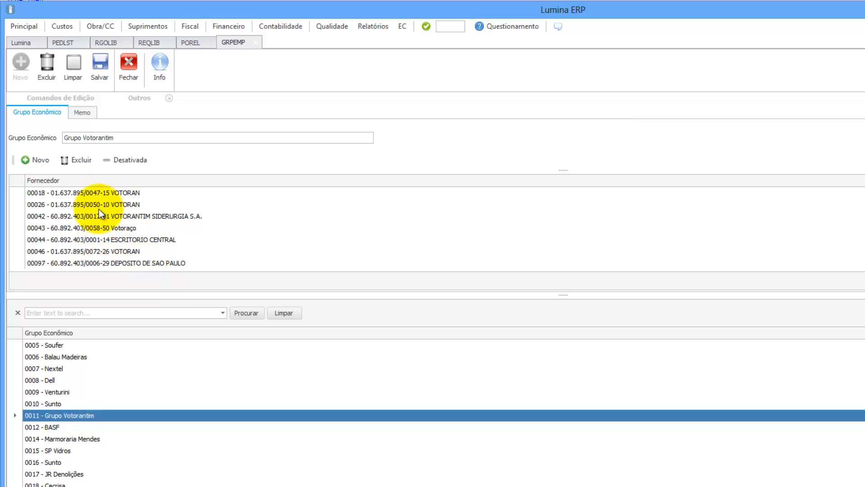
pyautogui.scroll(2, 101, 248)
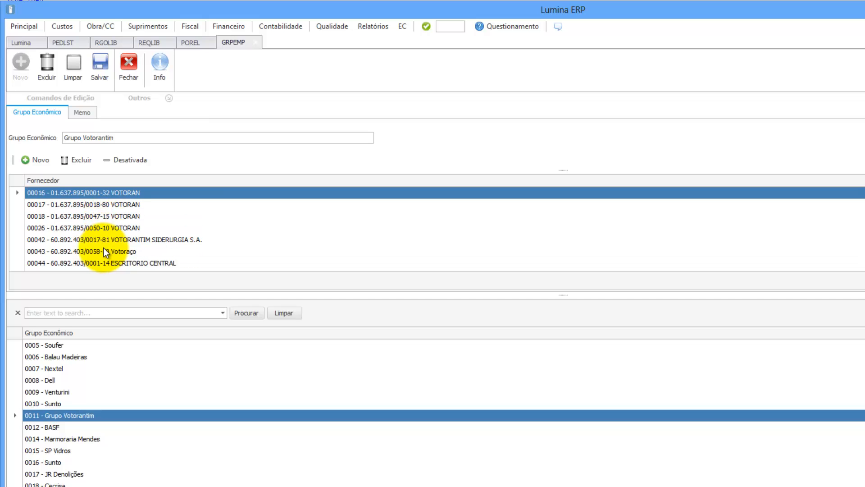
pyautogui.scroll(-2, 103, 248)
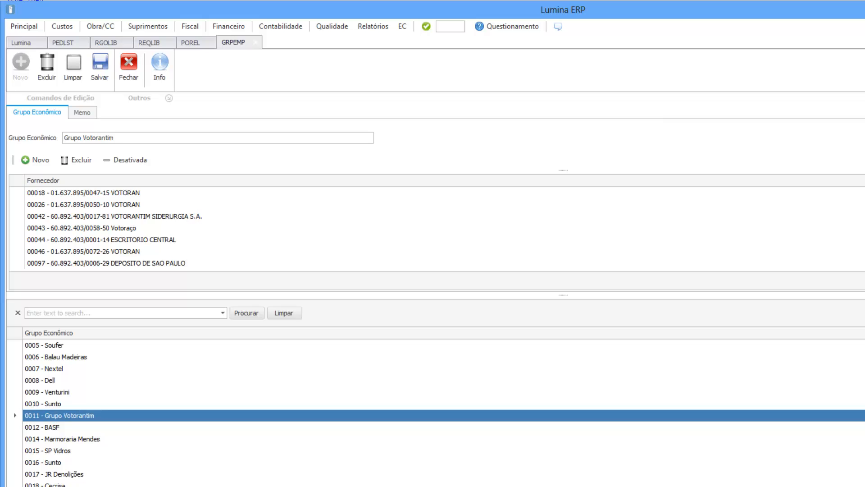
# Step: Check suppliers of Ceramica Eliane, Tintas MC (00074, 00075) and PORTO SERRA, then close the register
pyautogui.click(76, 486)
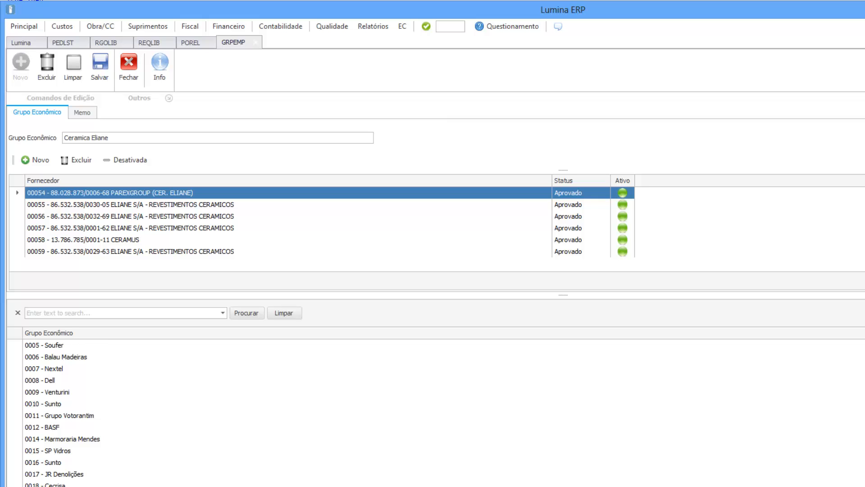
pyautogui.scroll(-5, 432, 415)
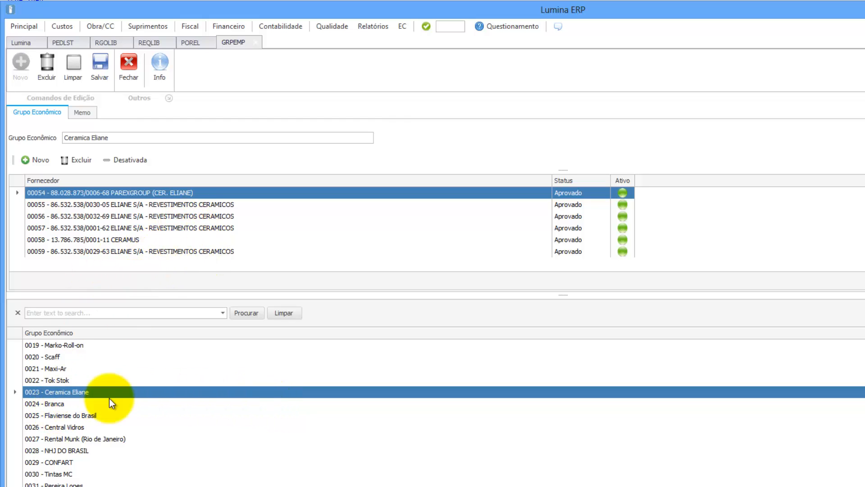
pyautogui.click(59, 474)
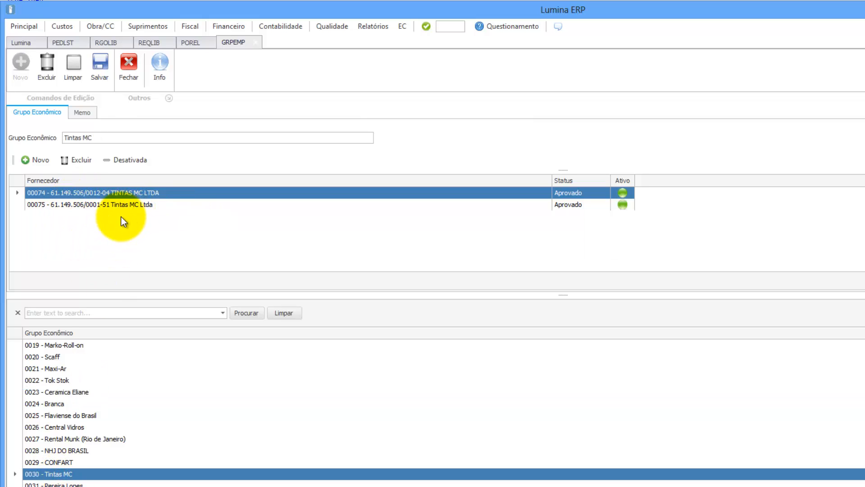
pyautogui.click(98, 205)
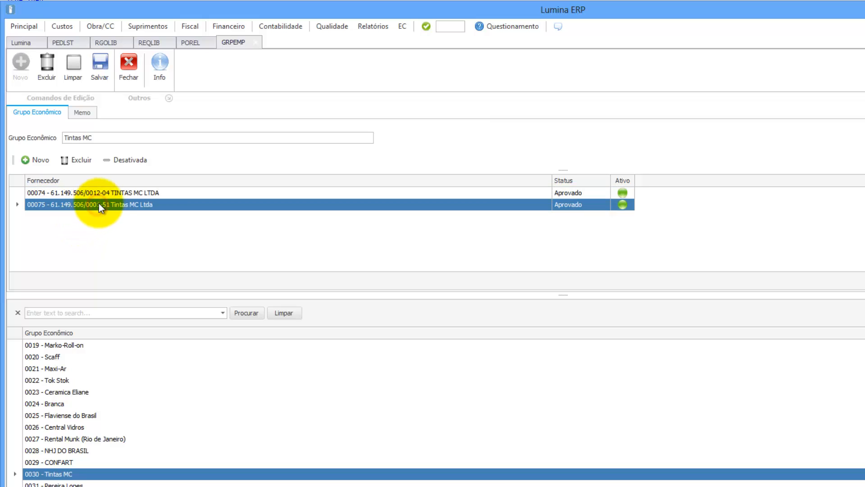
pyautogui.click(117, 193)
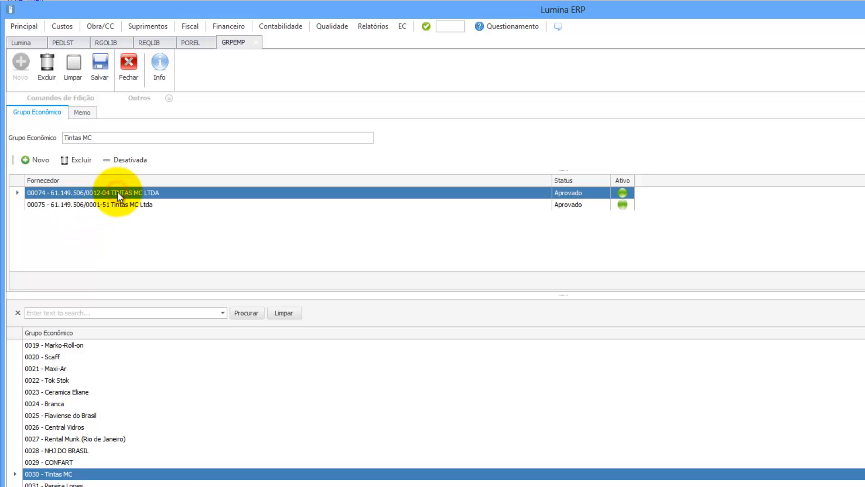
pyautogui.click(73, 486)
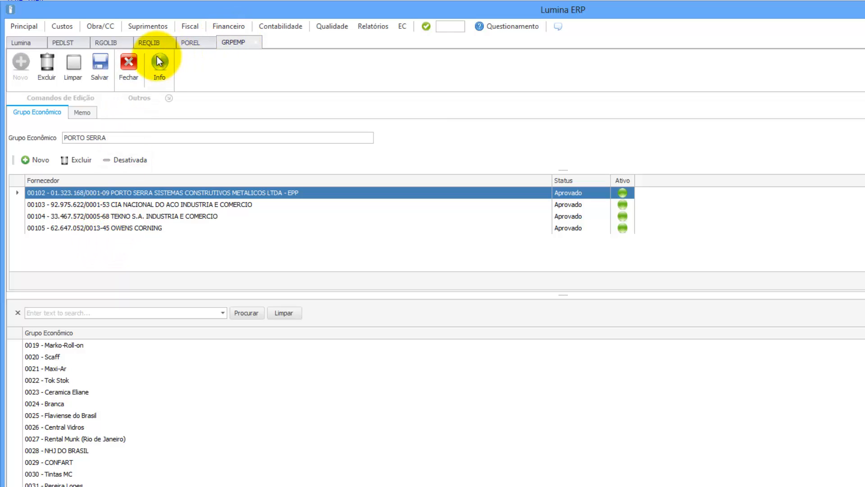
pyautogui.click(128, 63)
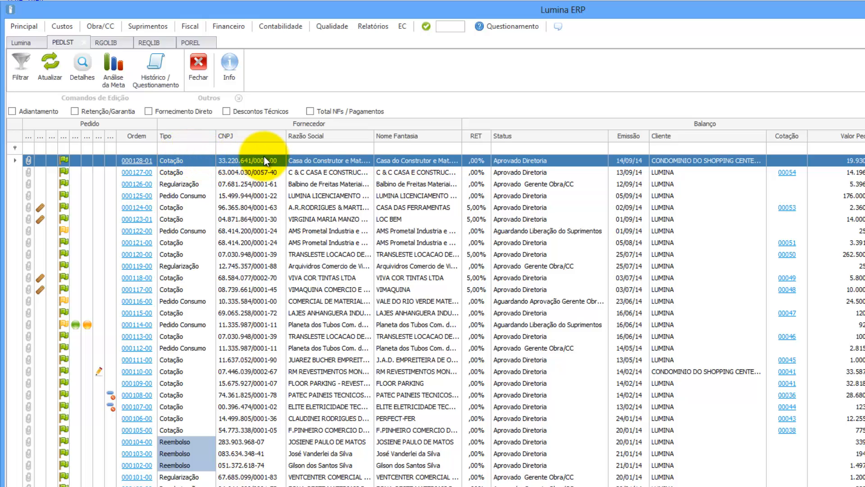
# Step: Open the Detalhes menu for order 000128-01, showing Faturas, Medições and Requisições
pyautogui.click(78, 64)
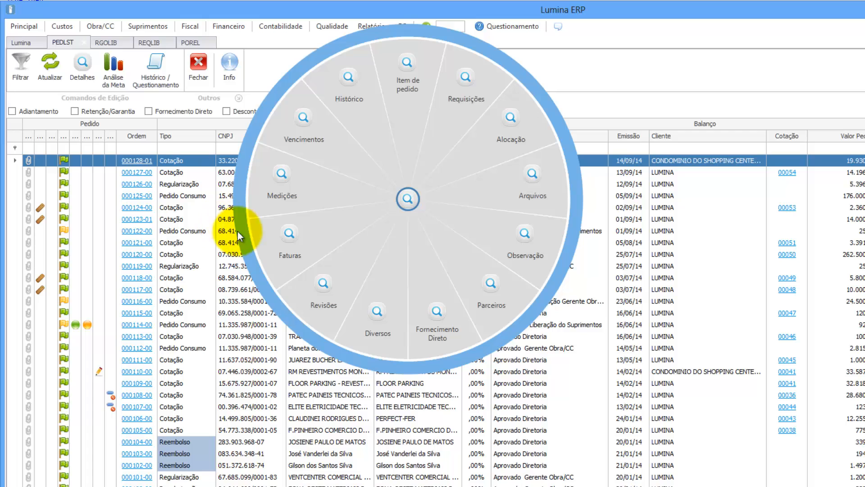
# Step: Add KSA COMERCIO E CONSTRUCOES as a partner of order 000128-01, filtering Nome Fantasia by 'const'
pyautogui.click(493, 284)
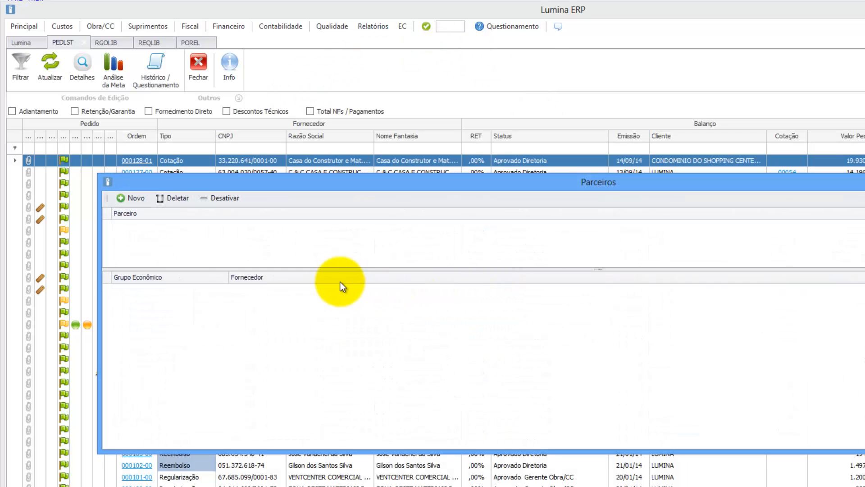
pyautogui.click(131, 199)
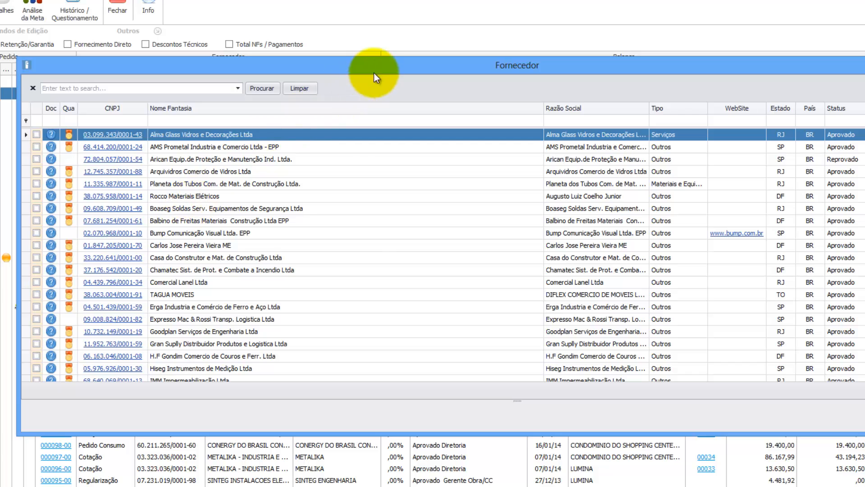
pyautogui.moveTo(374, 73); pyautogui.dragTo(347, 116)
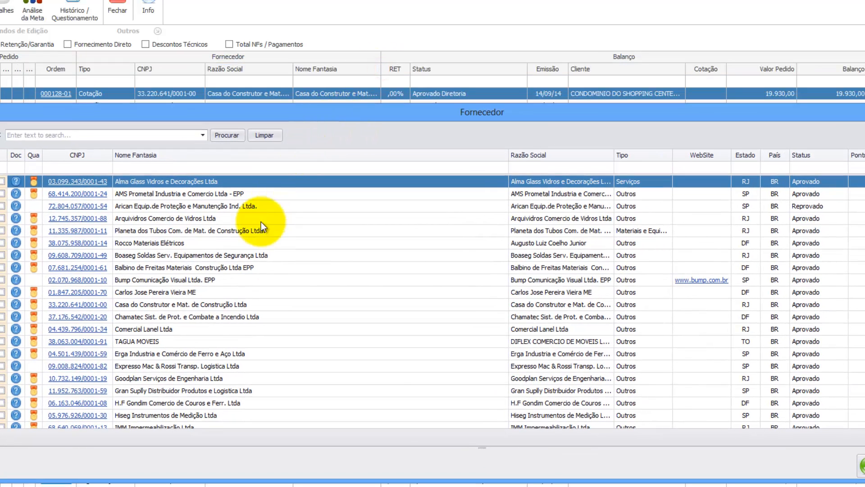
pyautogui.click(222, 166)
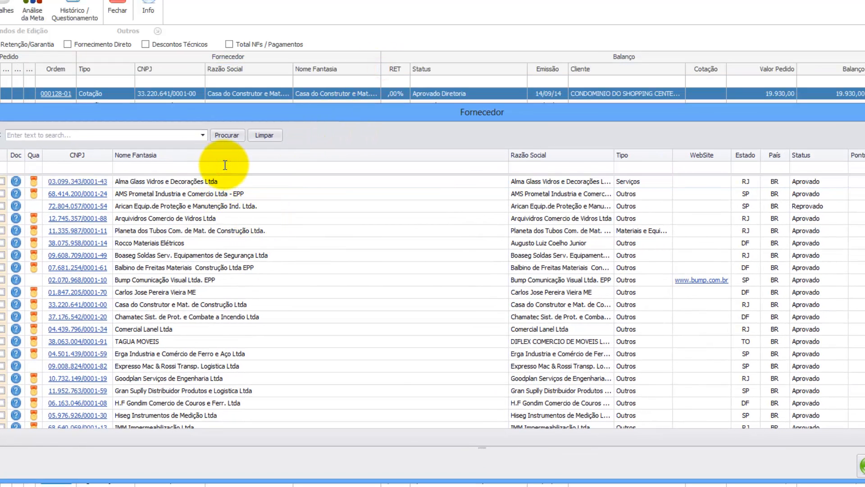
pyautogui.write('const')
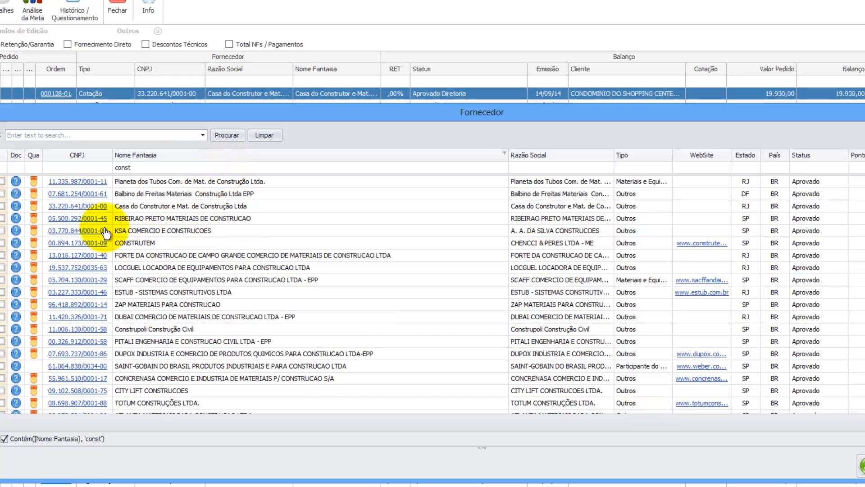
pyautogui.click(2, 230)
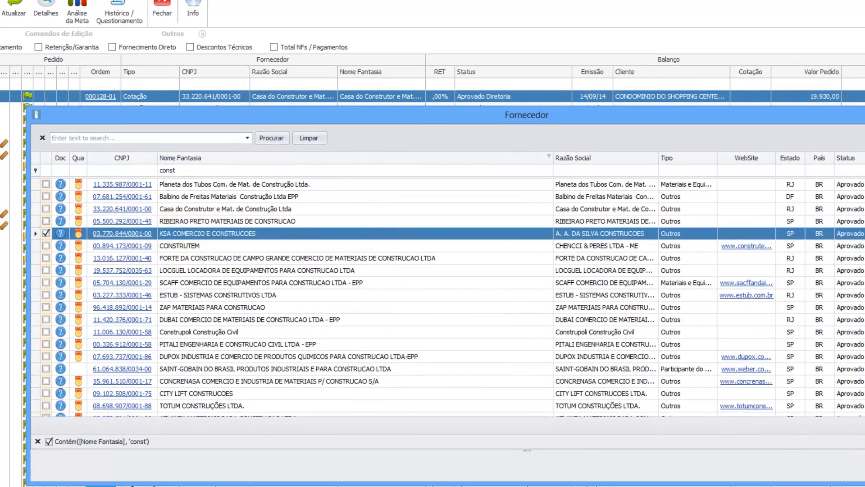
pyautogui.click(864, 466)
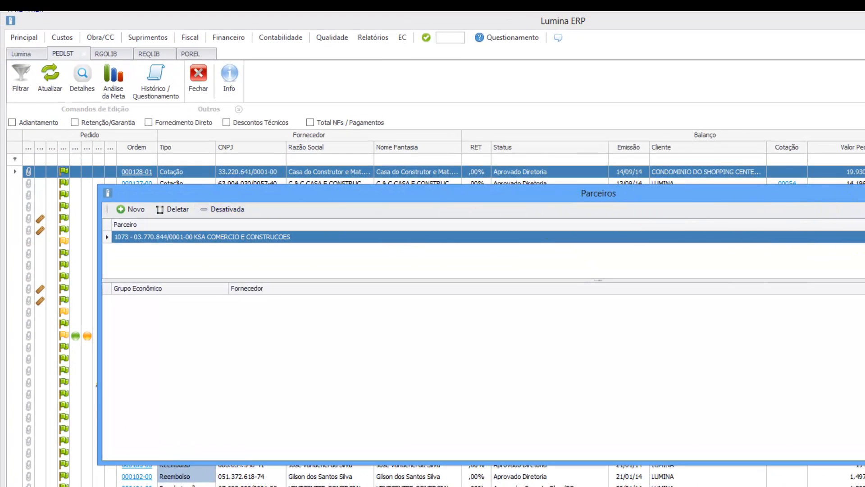
# Step: Reopen the order's Parceiros window and bring up the options for the KSA partner row
pyautogui.click(864, 193)
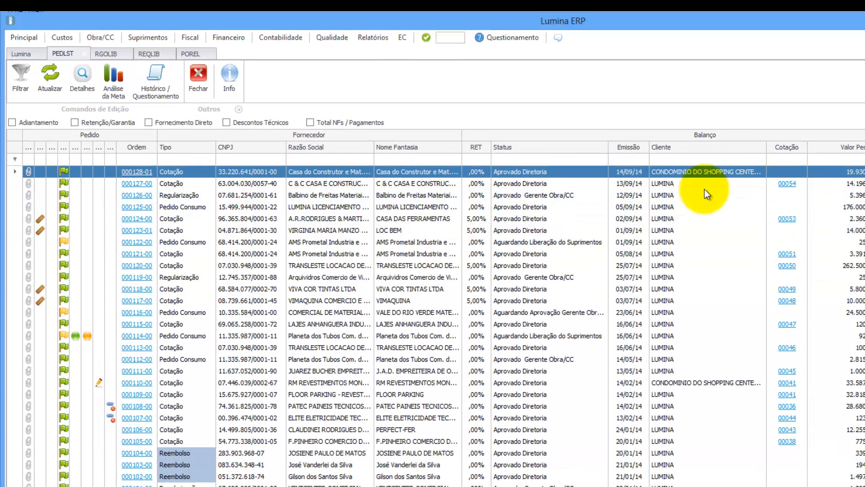
pyautogui.click(88, 76)
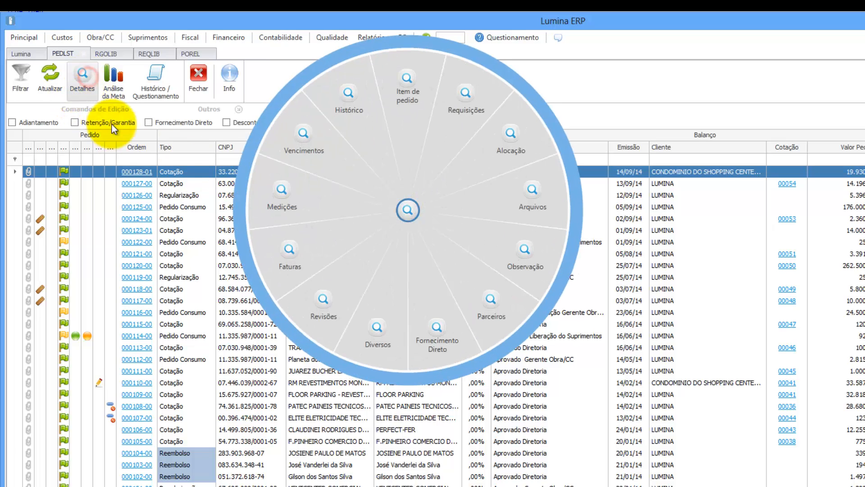
pyautogui.click(496, 301)
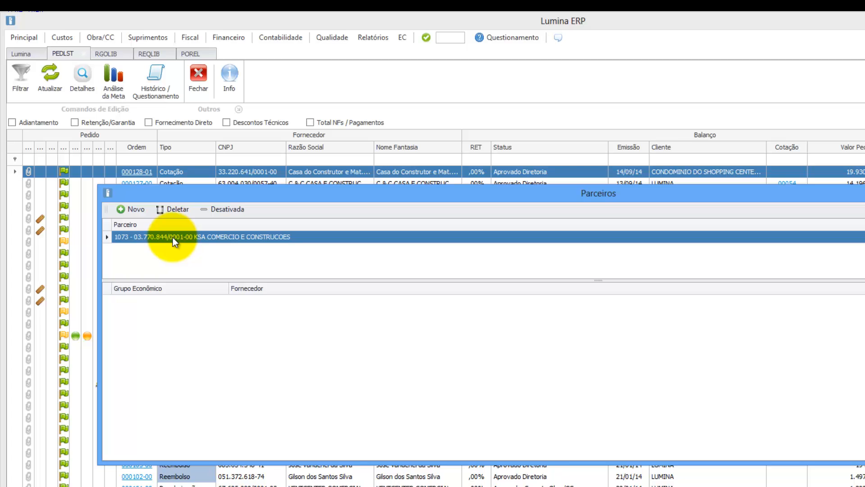
pyautogui.rightClick(172, 237)
# Step: Copy the KSA partner entry text and order 000128-01's CNPJ, and open the Obra/CC menu
pyautogui.click(198, 258)
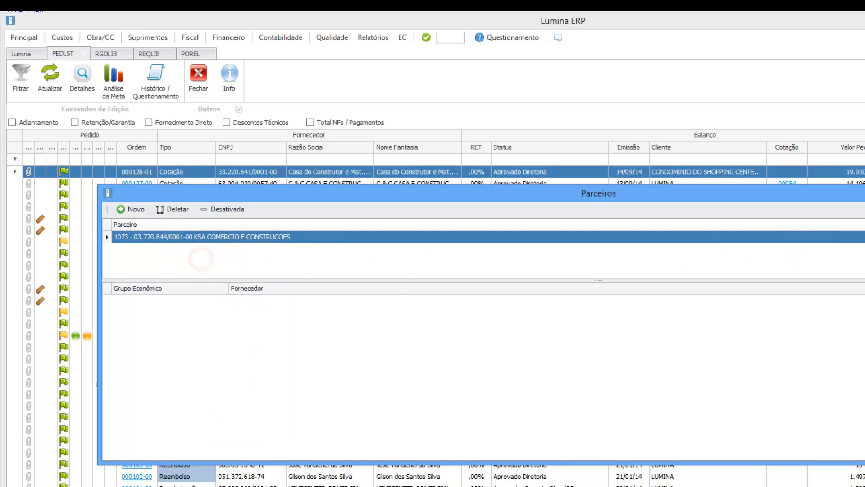
pyautogui.press('Escape')
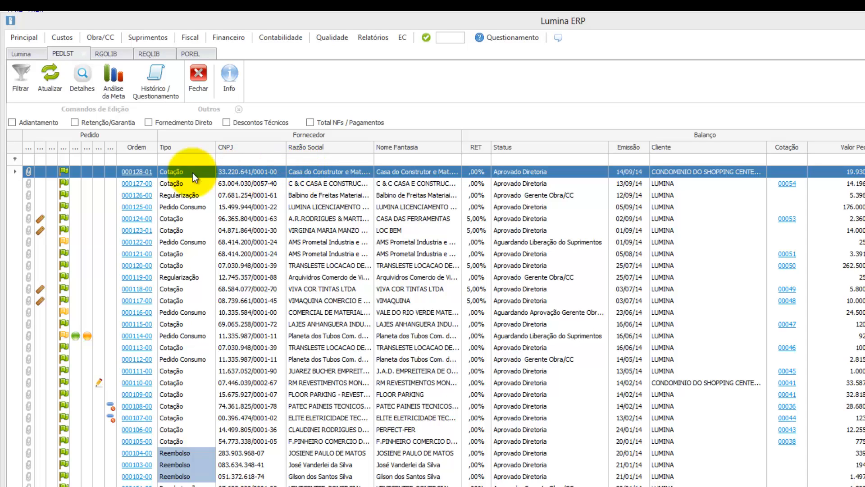
pyautogui.rightClick(234, 171)
pyautogui.click(267, 190)
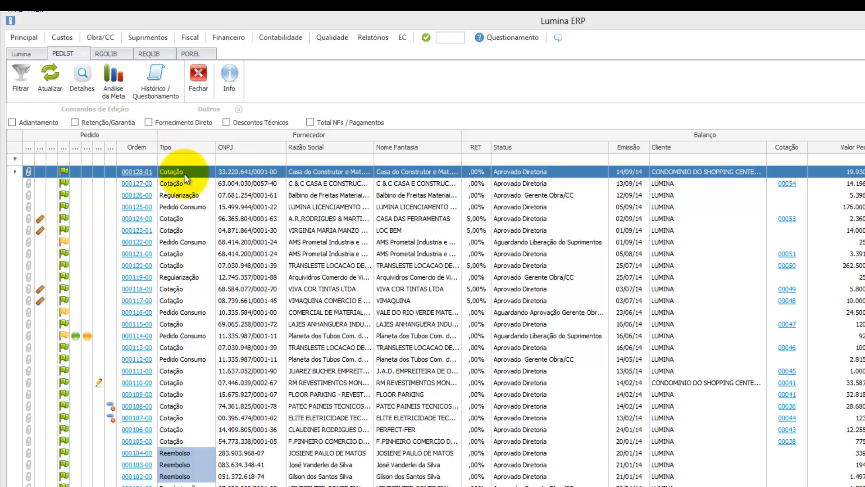
pyautogui.click(107, 37)
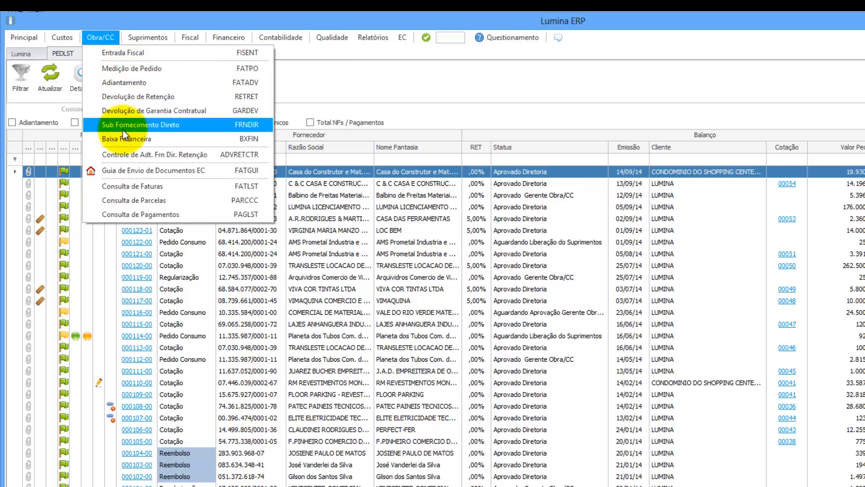
# Step: Open Obra/CC > Medição de Pedido and create a new invoice of type 010 - Pagamento de Pedido
pyautogui.click(140, 69)
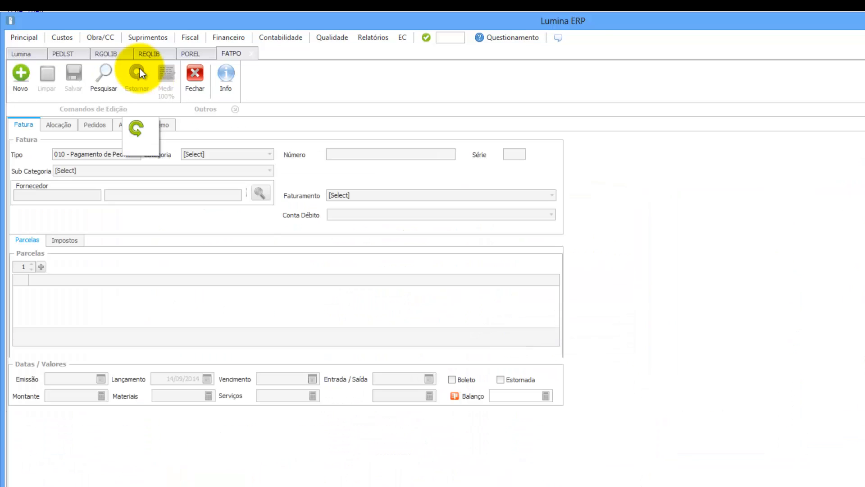
pyautogui.click(22, 73)
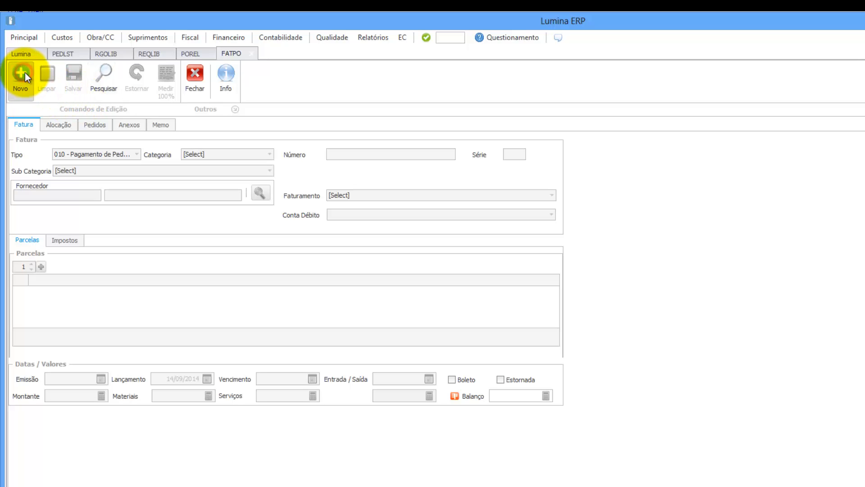
# Step: Set the invoice category to 010 - Fatura and subcategory to 150 - DANFE
pyautogui.click(195, 155)
pyautogui.click(201, 176)
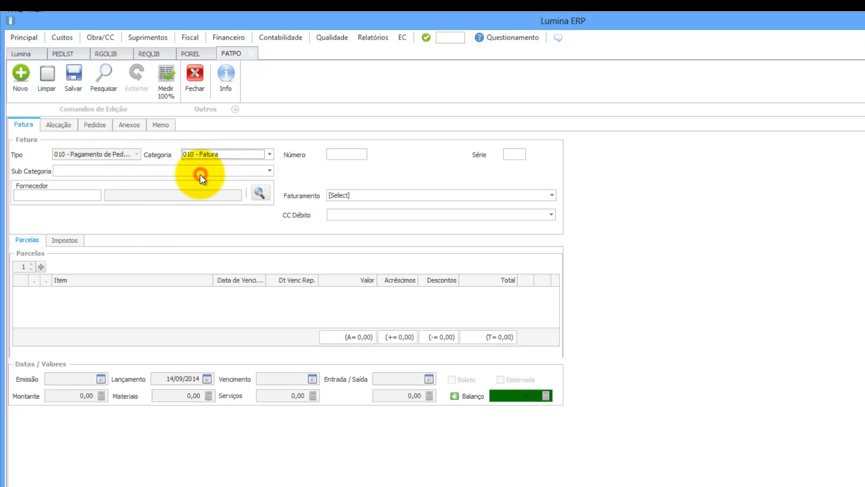
pyautogui.click(200, 172)
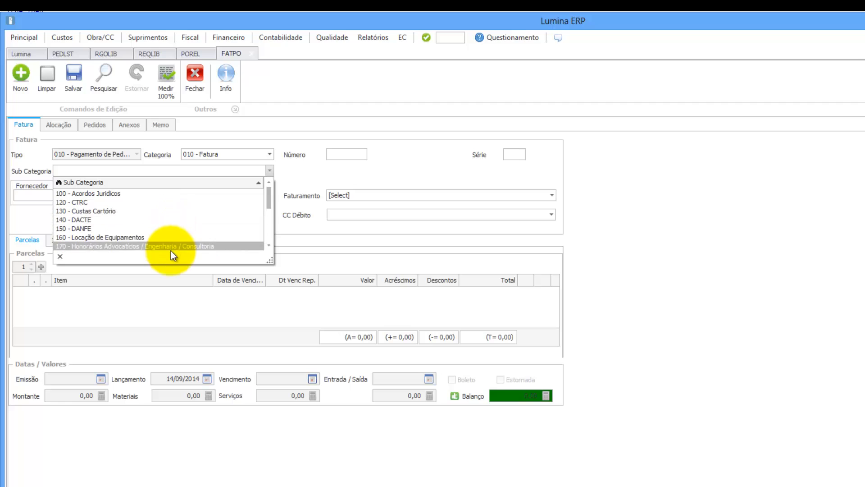
pyautogui.click(161, 227)
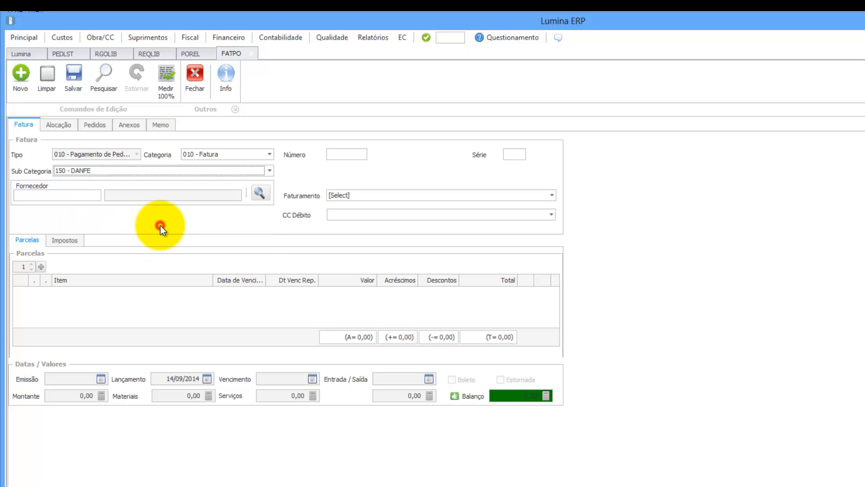
# Step: Paste the copied CNPJ into the supplier code to set Casa do Construtor e Mat. de Construção Ltda
pyautogui.click(42, 194)
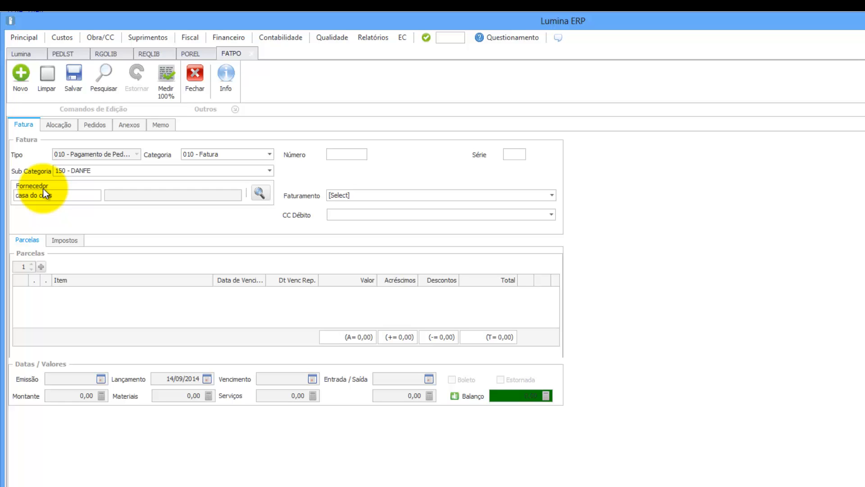
pyautogui.press('Tab')
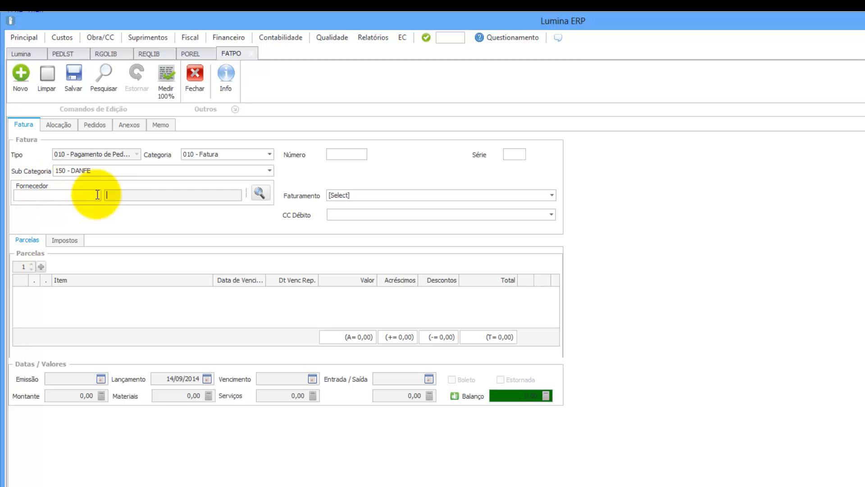
pyautogui.click(83, 195)
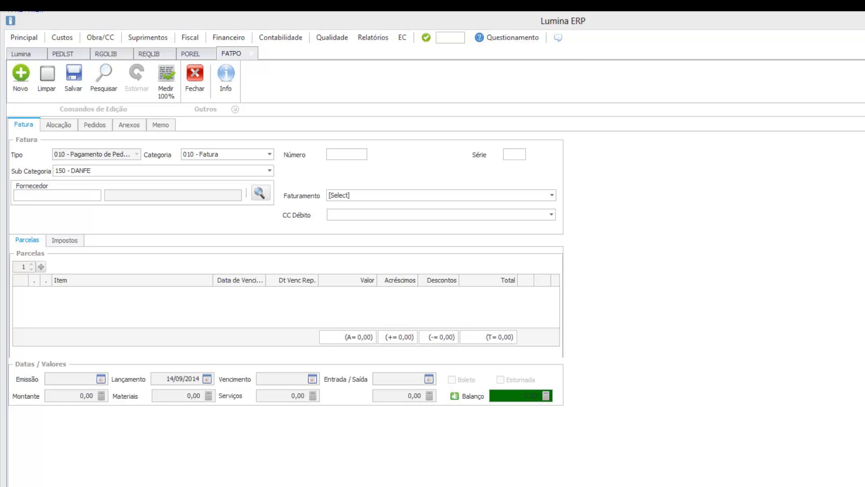
pyautogui.click(64, 194)
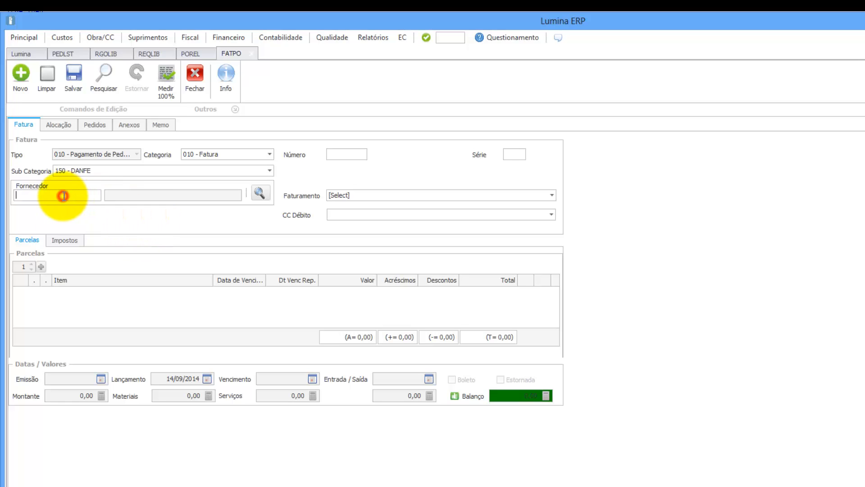
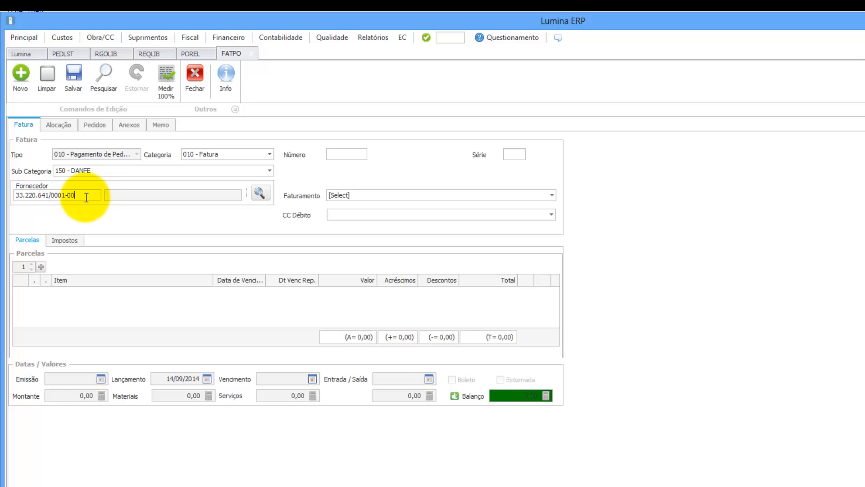
pyautogui.press('Tab')
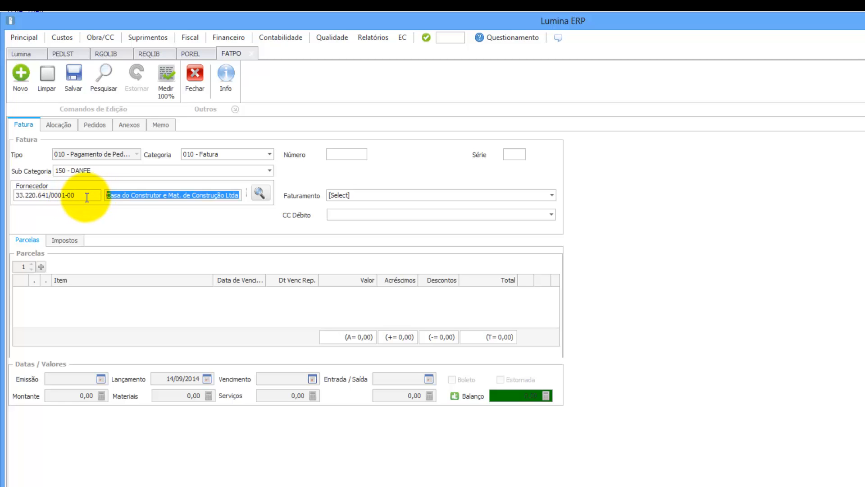
# Step: Search suppliers by 'construt' to confirm, then enter invoice number 1000
pyautogui.click(263, 195)
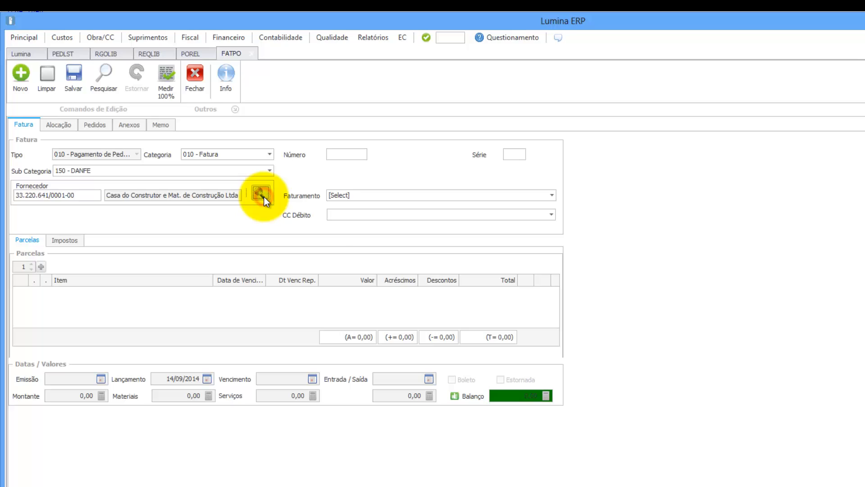
pyautogui.click(460, 244)
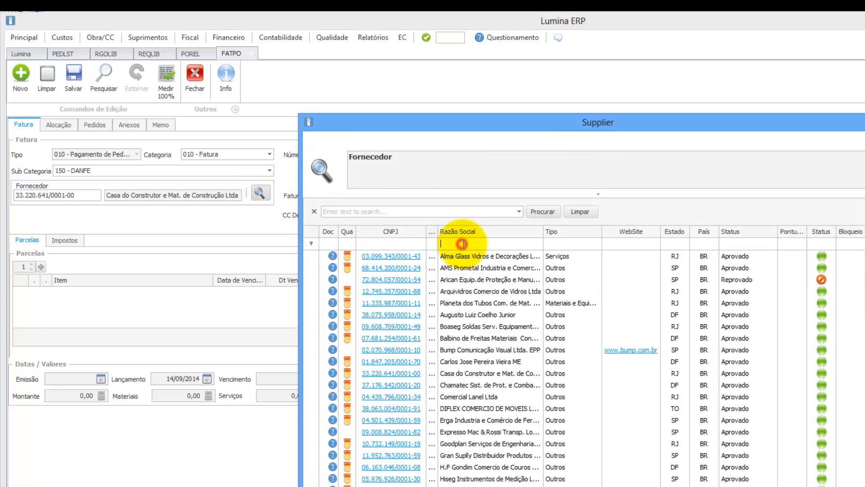
pyautogui.write('constr')
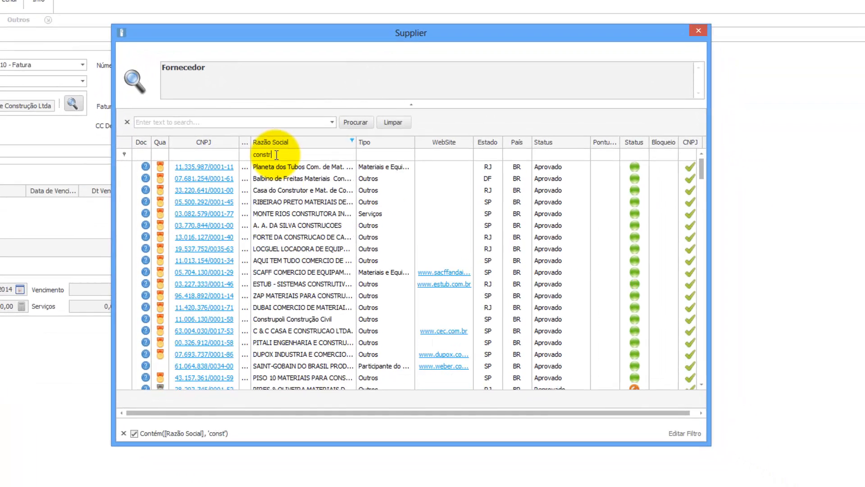
pyautogui.write('ut')
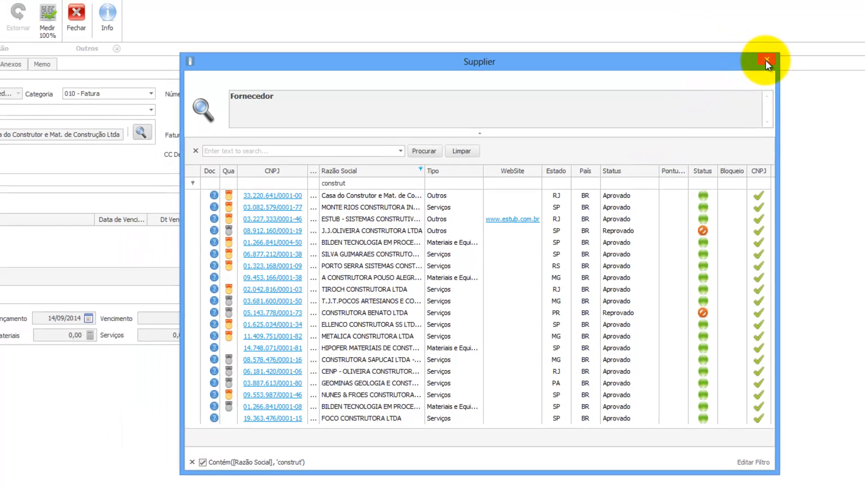
pyautogui.click(765, 60)
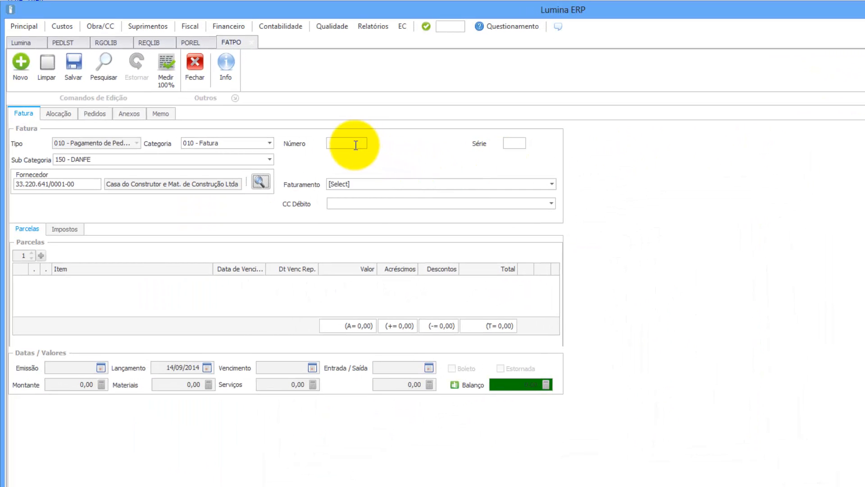
pyautogui.click(237, 95)
pyautogui.write('1000')
# Step: Pick CONDOMINIO DO SHOPPING CENTER MORUMBI under Faturamento, which fills in its debit bank account
pyautogui.click(382, 186)
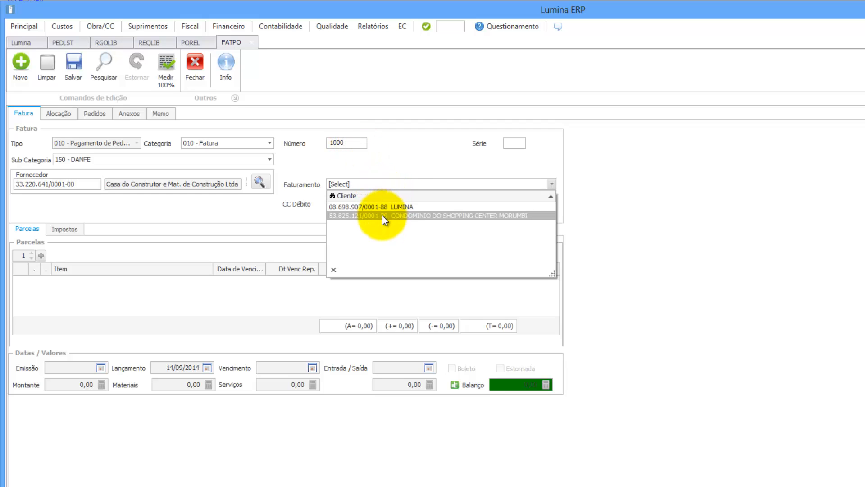
pyautogui.click(411, 215)
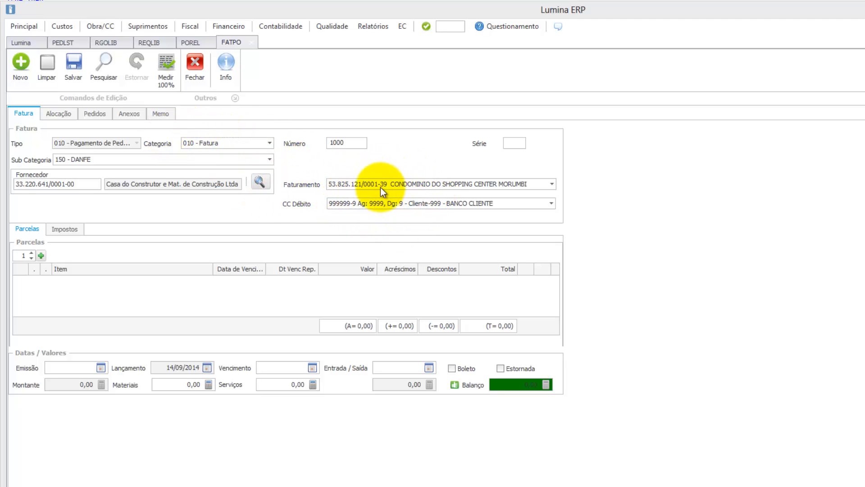
# Step: Link purchase order 000128-01 to the invoice in the Pedidos tab, listing its four measurement items
pyautogui.click(96, 113)
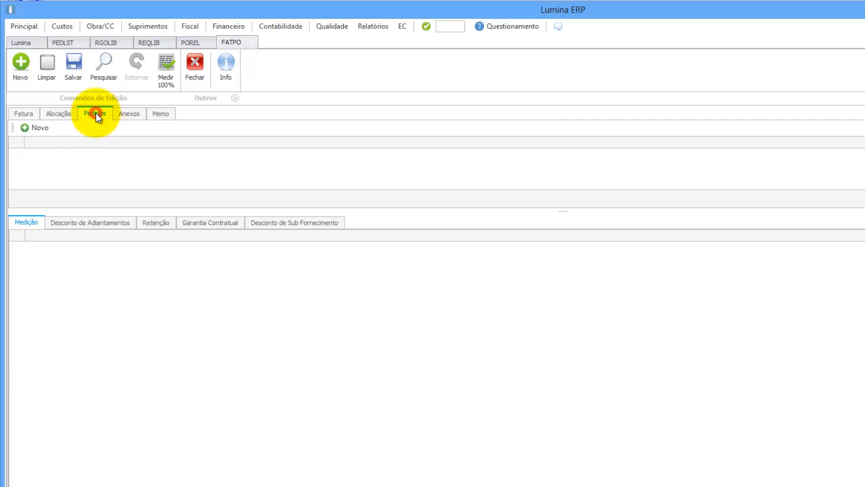
pyautogui.click(39, 128)
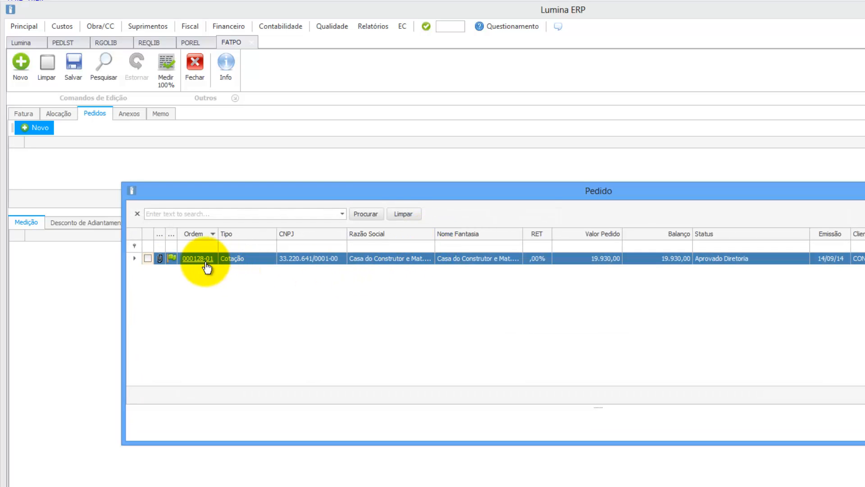
pyautogui.click(147, 258)
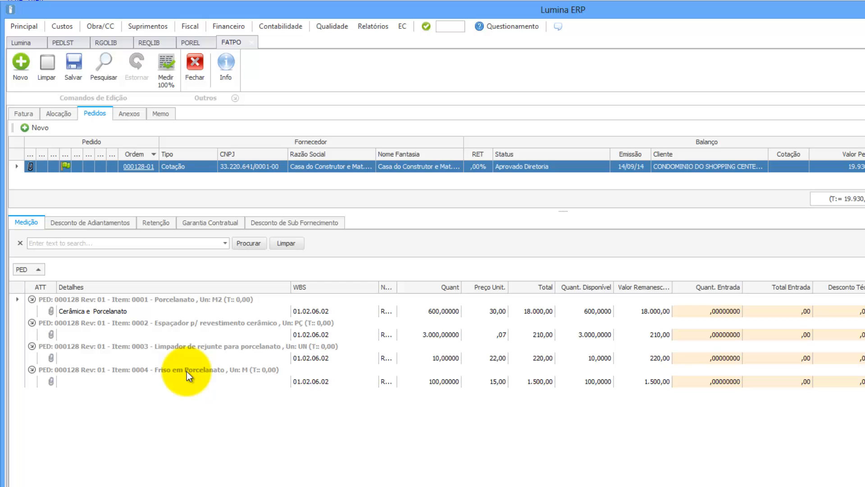
# Step: Review the four measurement items, widening the activity column to read Revestimentos
pyautogui.click(307, 358)
pyautogui.click(311, 334)
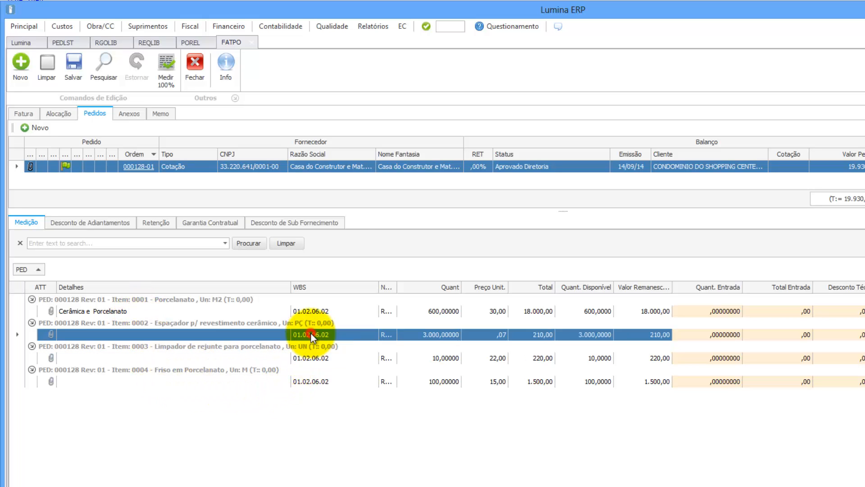
pyautogui.click(315, 311)
pyautogui.moveTo(397, 287); pyautogui.dragTo(470, 287)
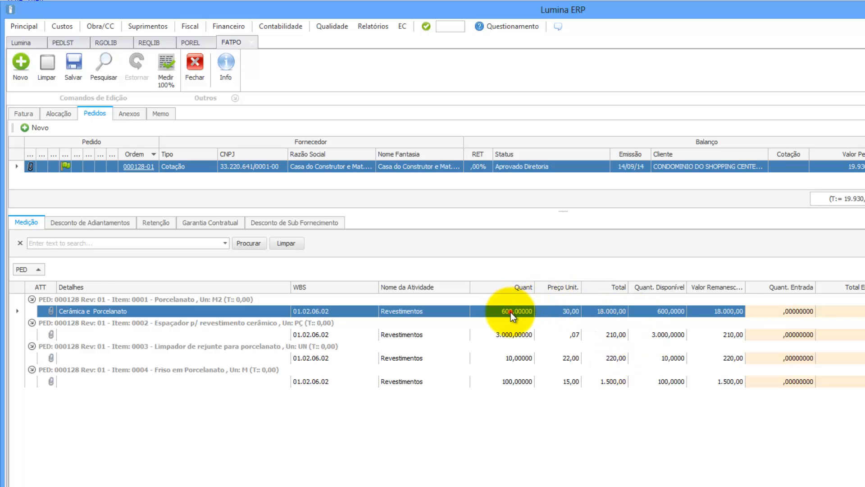
pyautogui.click(509, 333)
pyautogui.click(511, 358)
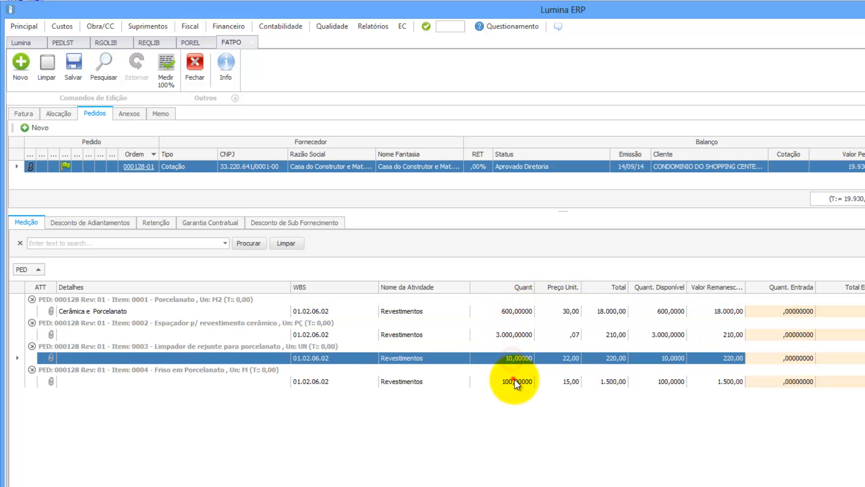
pyautogui.click(514, 380)
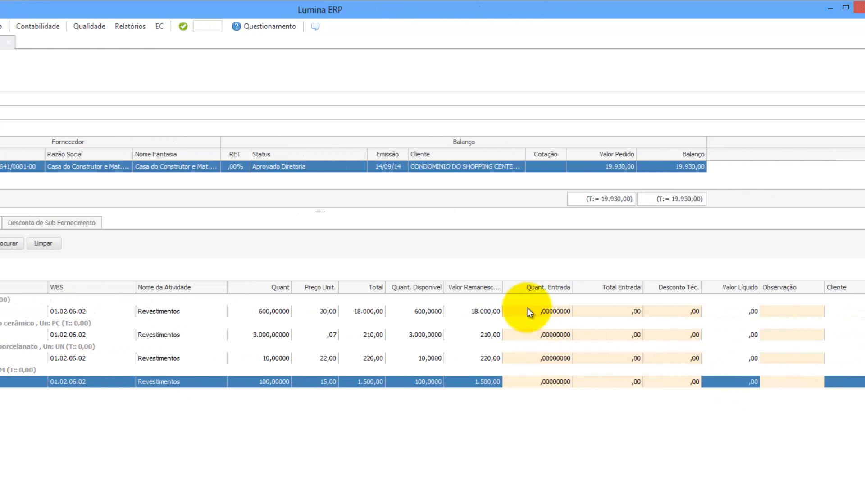
# Step: Set item 0001's entry quantity to 600 after trial entries of 500 and entry totals
pyautogui.click(527, 311)
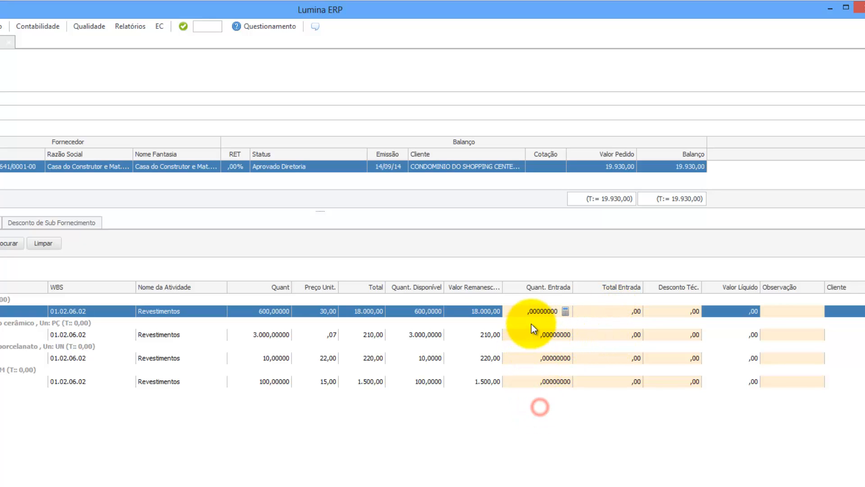
pyautogui.doubleClick(534, 310)
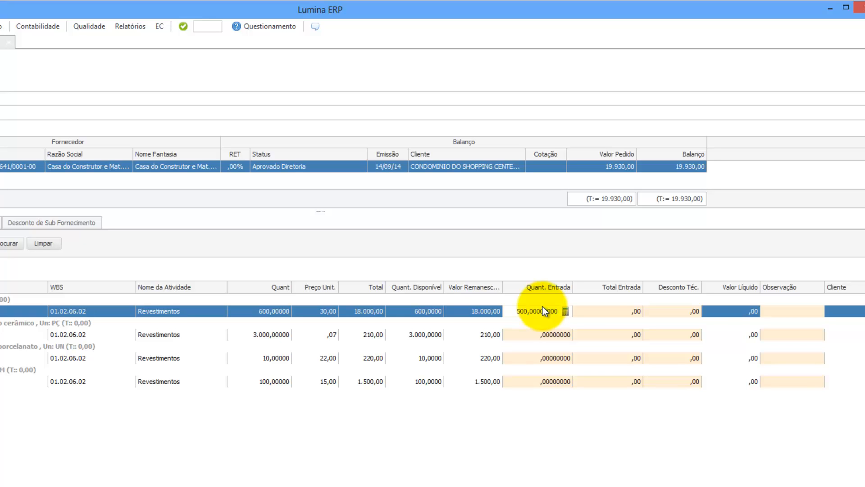
pyautogui.press('Return')
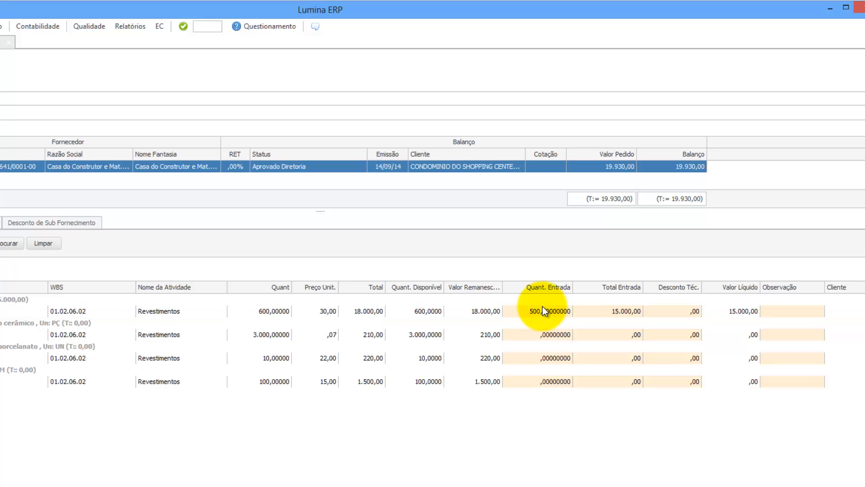
pyautogui.doubleClick(618, 310)
pyautogui.write('10.0')
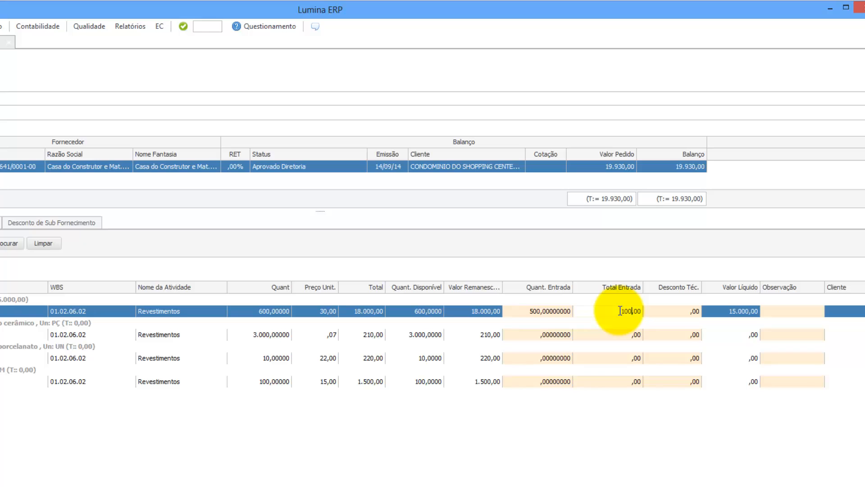
pyautogui.write('00')
pyautogui.press('Return')
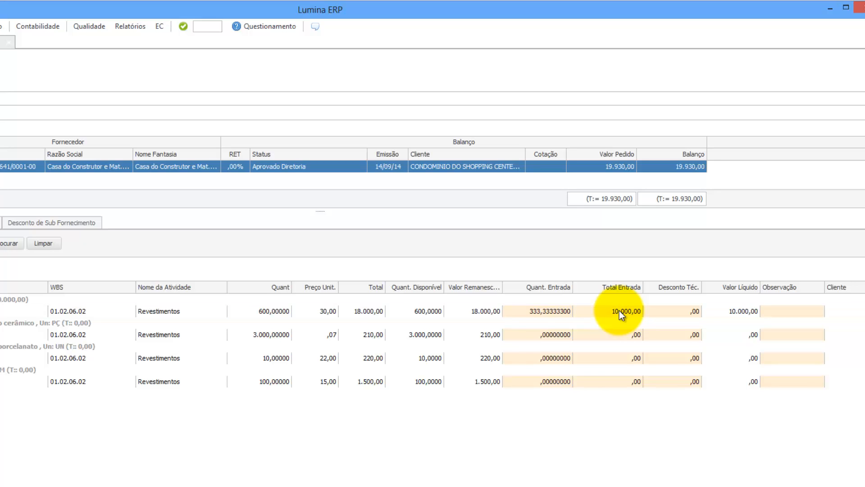
pyautogui.click(619, 310)
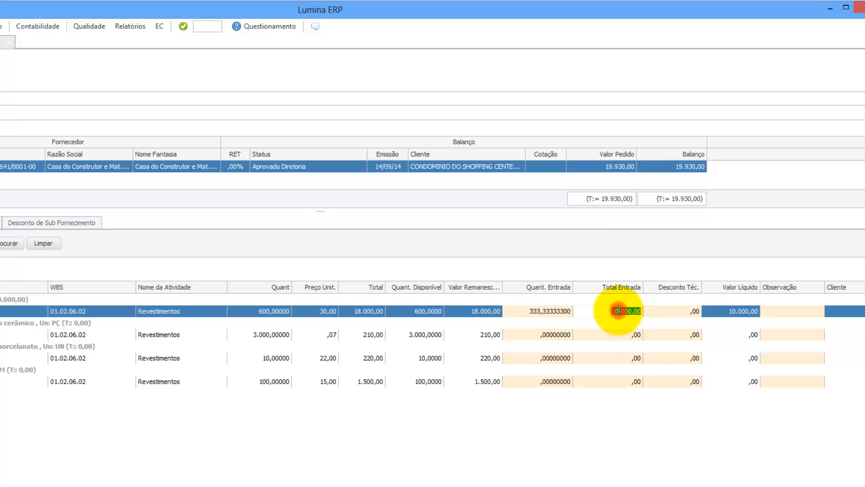
pyautogui.write('15.000')
pyautogui.press('Return')
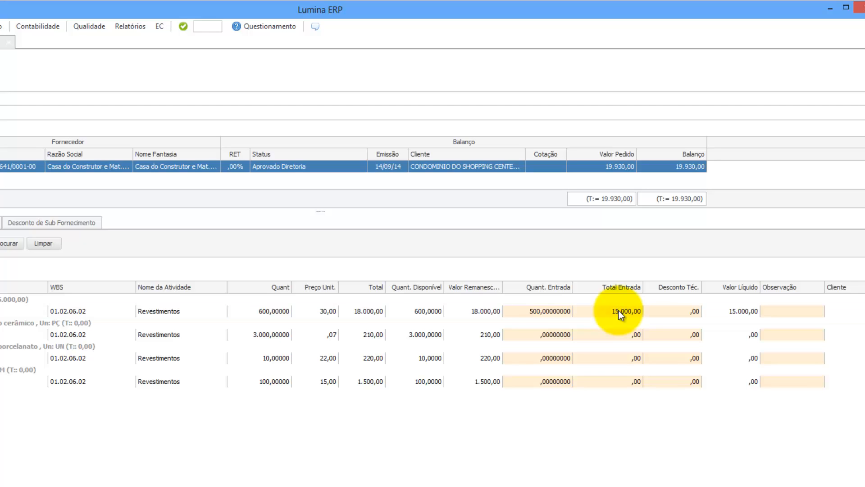
pyautogui.click(536, 315)
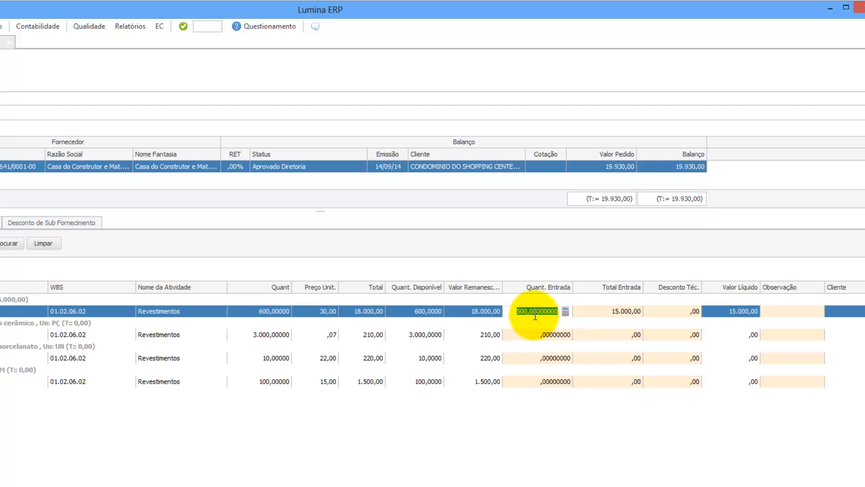
pyautogui.write('600')
pyautogui.press('Return')
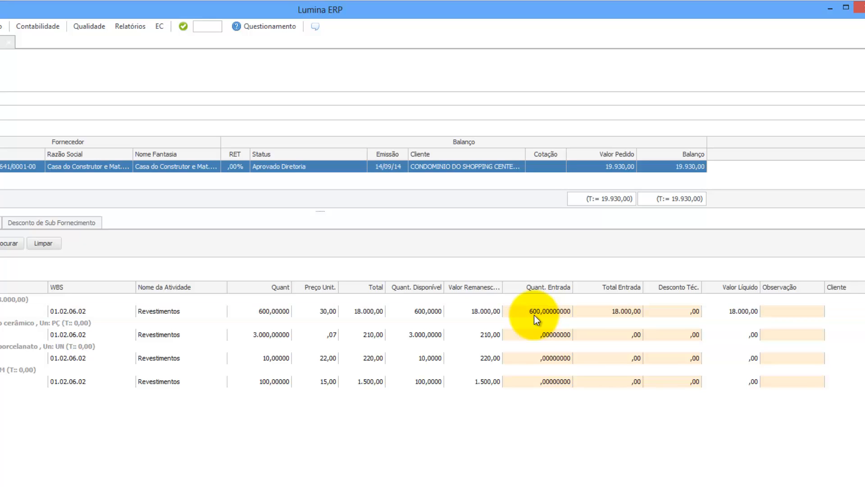
# Step: Enter 3.000 as item 0002's entry quantity
pyautogui.click(538, 335)
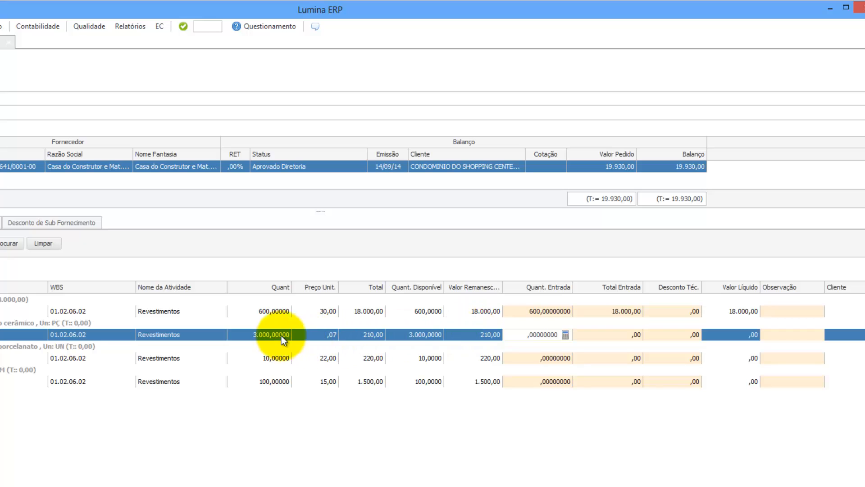
pyautogui.click(526, 333)
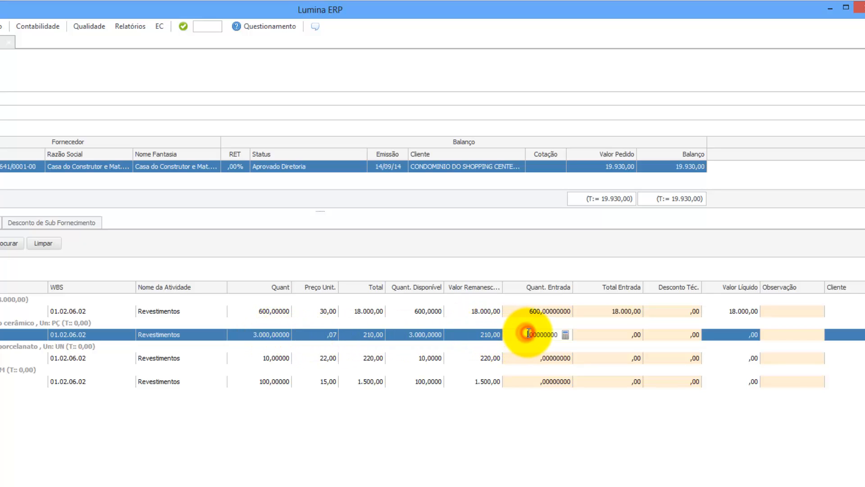
pyautogui.write('3.000')
pyautogui.press('Return')
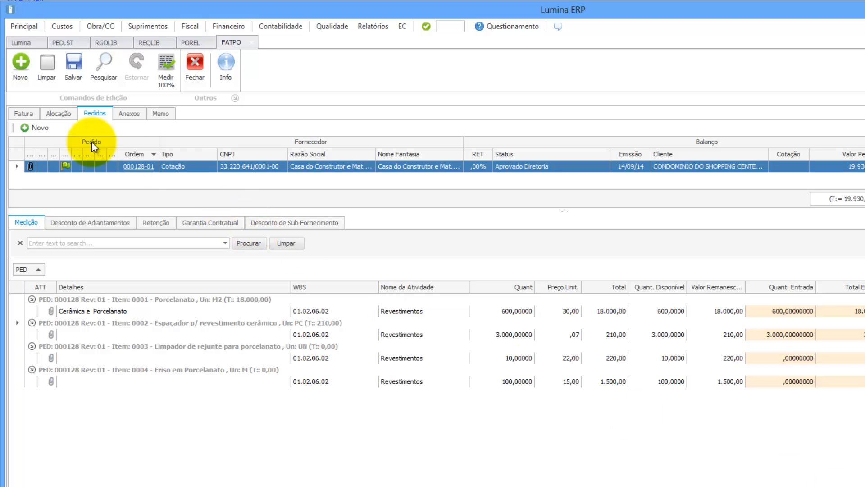
# Step: Add a supplier payment installment in the Fatura tab, due 16/09/2014
pyautogui.click(29, 113)
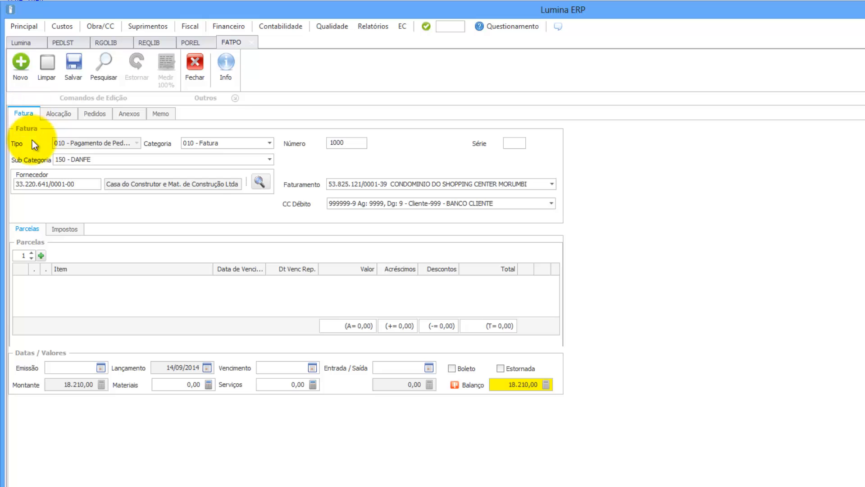
pyautogui.click(42, 254)
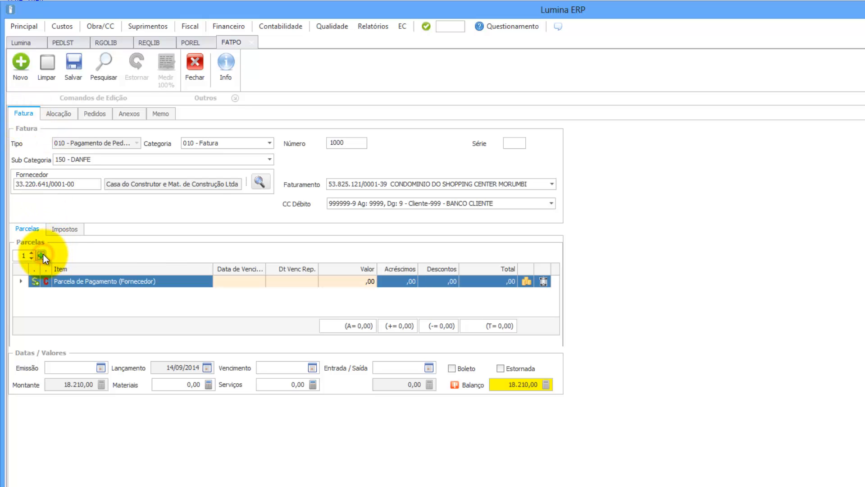
pyautogui.click(263, 282)
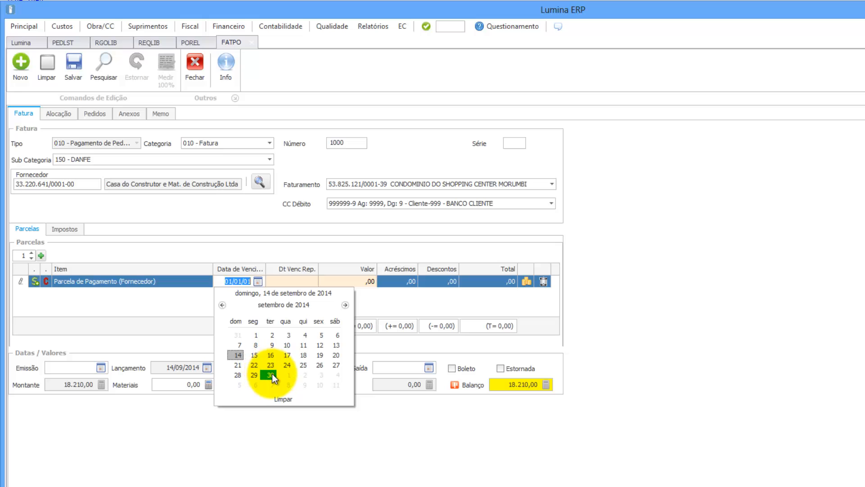
pyautogui.click(269, 374)
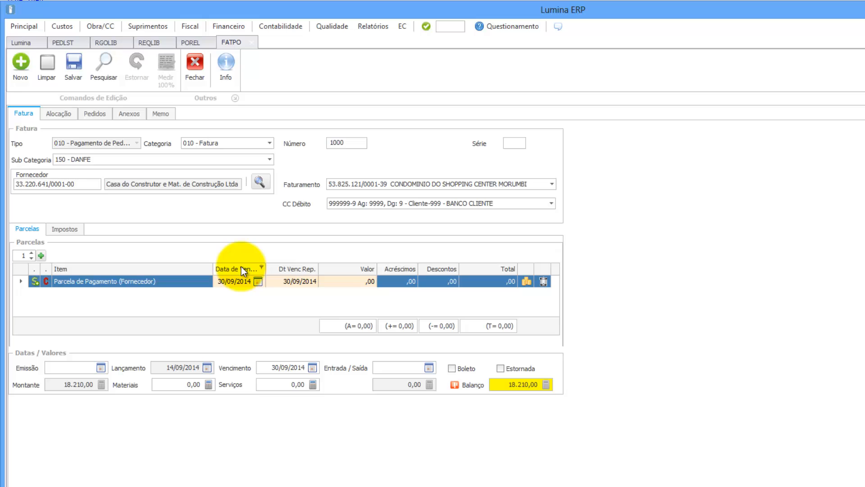
pyautogui.click(258, 282)
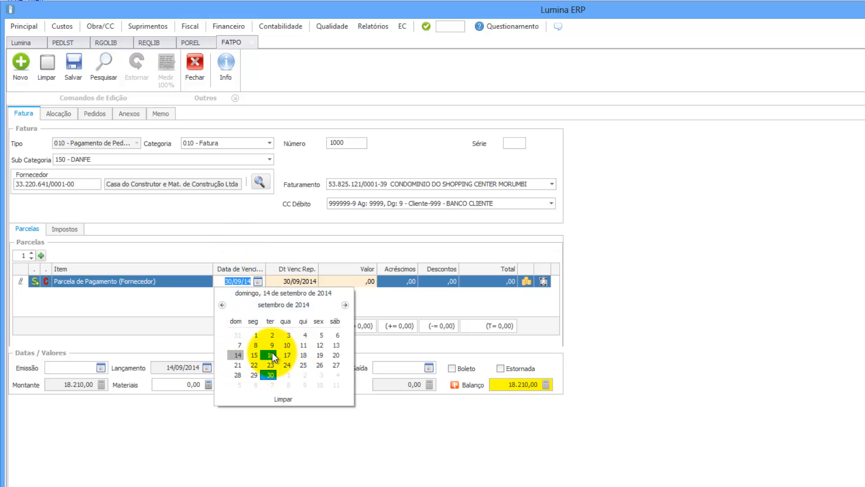
pyautogui.click(273, 353)
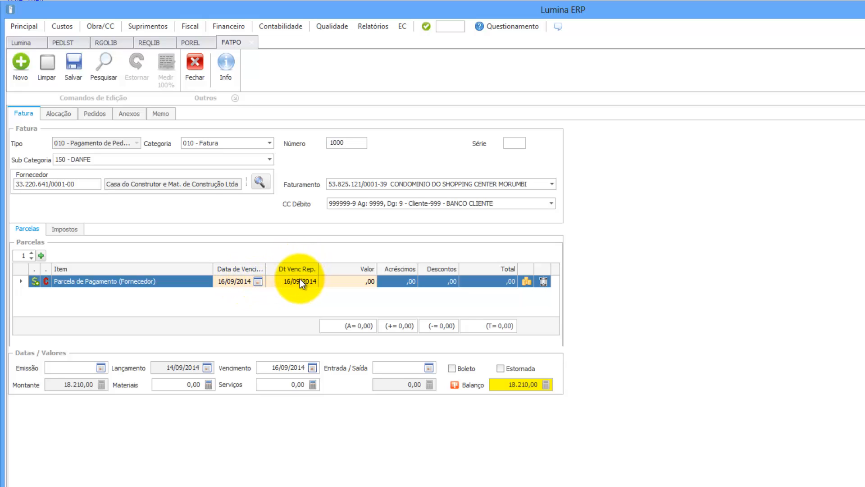
# Step: Set the installment's reprogrammed due date to 30/09/2014
pyautogui.click(282, 280)
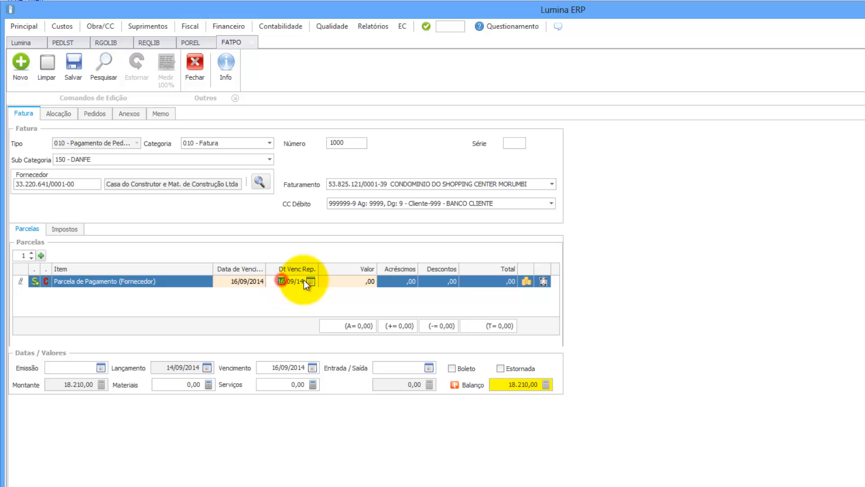
pyautogui.click(310, 280)
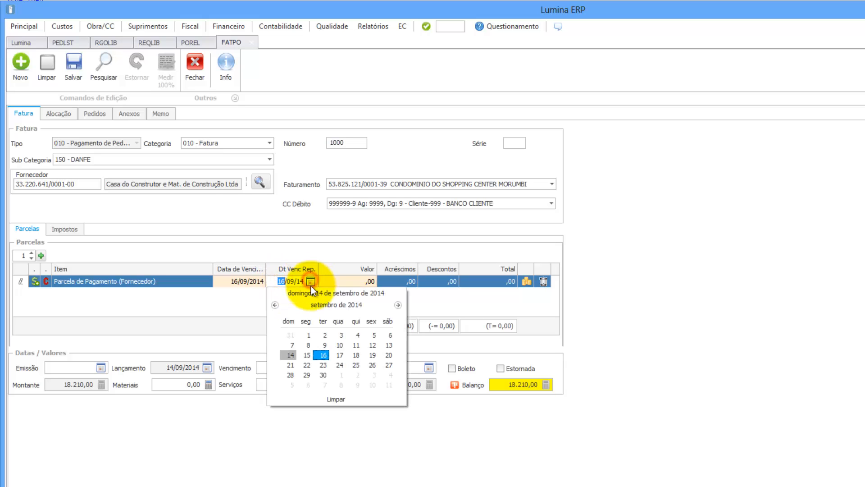
pyautogui.click(323, 374)
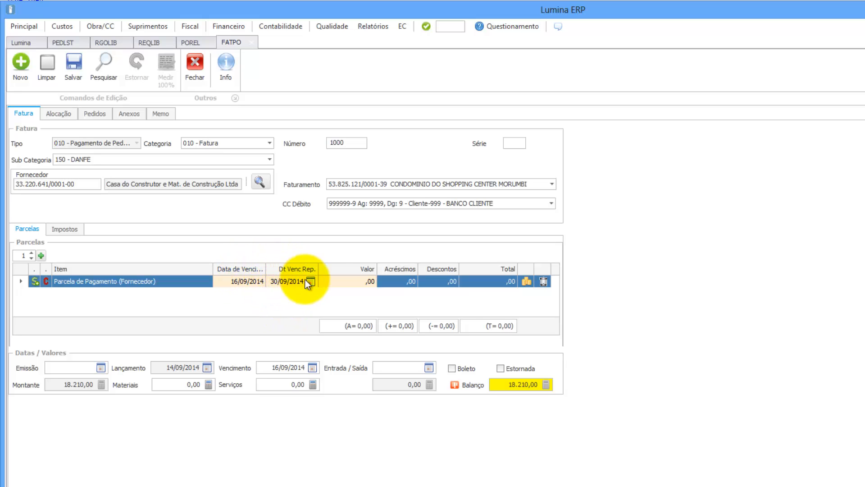
# Step: Change the first installment's value from 18.210,00 to 10.000,00, leaving 8.210,00 open
pyautogui.click(350, 281)
pyautogui.write('1')
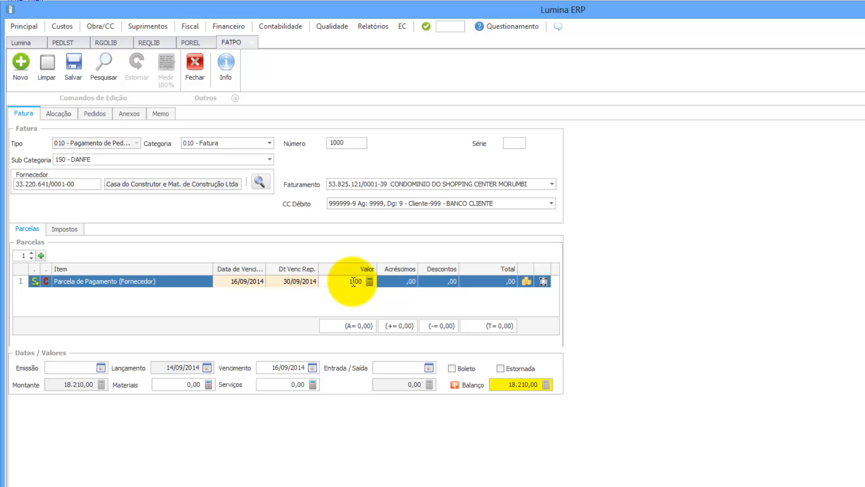
pyautogui.write('8.210')
pyautogui.click(366, 297)
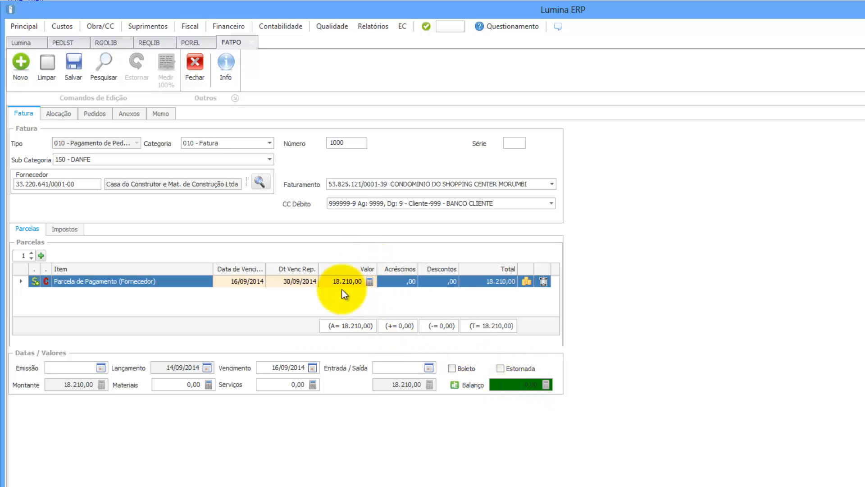
pyautogui.click(331, 280)
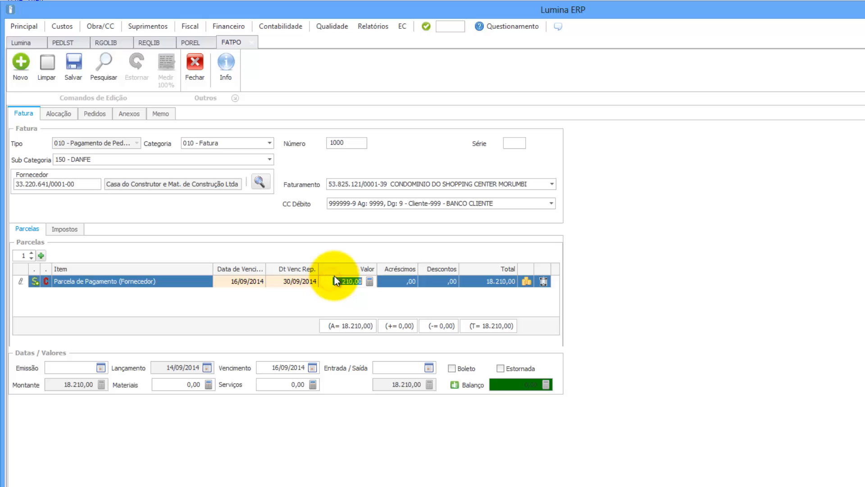
pyautogui.write('10')
pyautogui.click(332, 301)
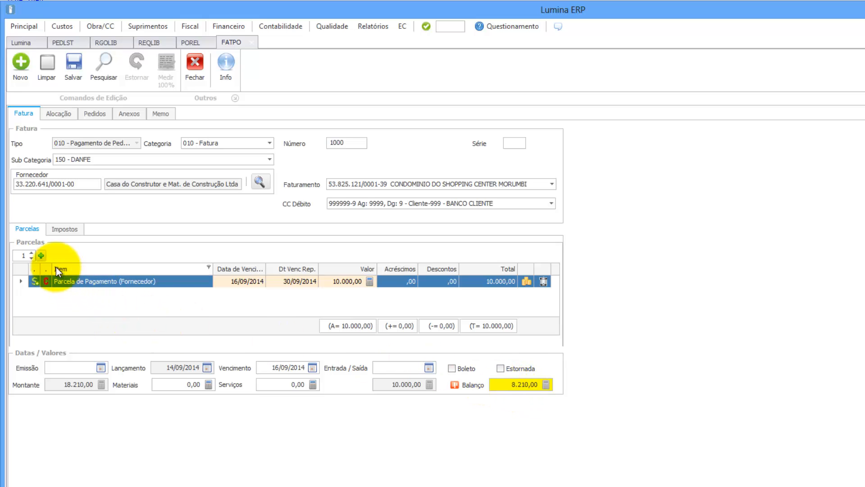
# Step: Add a second installment of 8.210,00 due 30/10/2014
pyautogui.click(41, 255)
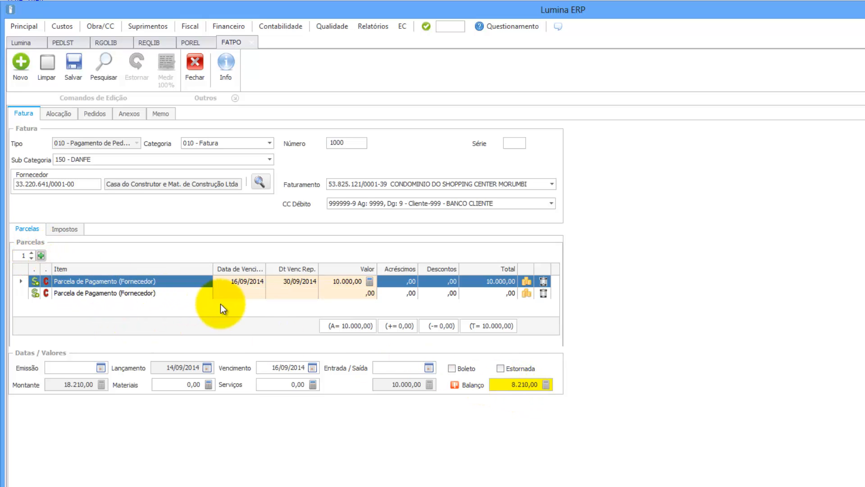
pyautogui.click(261, 293)
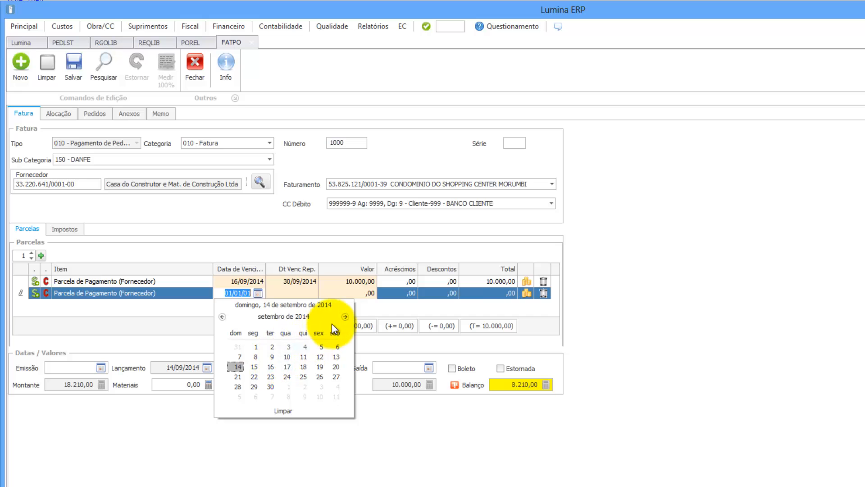
pyautogui.click(345, 317)
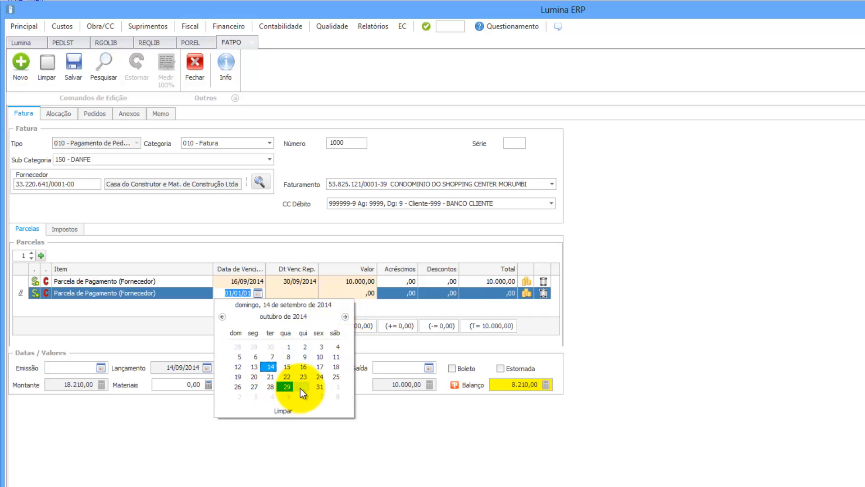
pyautogui.click(303, 385)
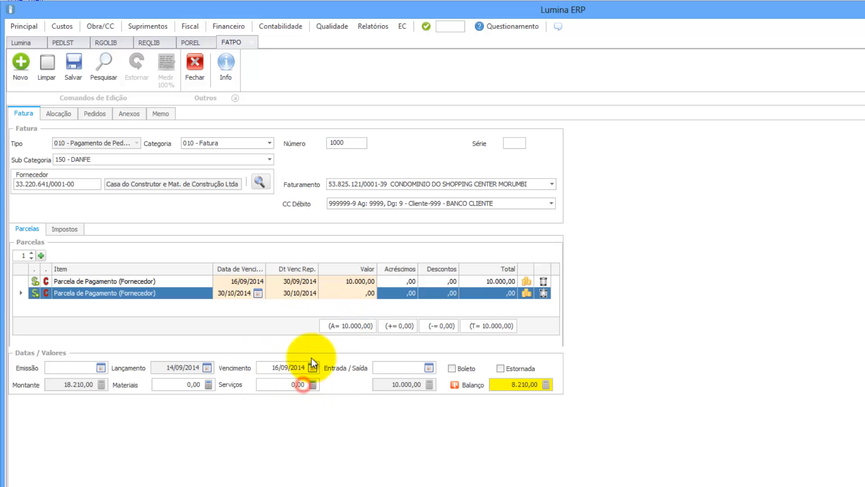
pyautogui.click(335, 293)
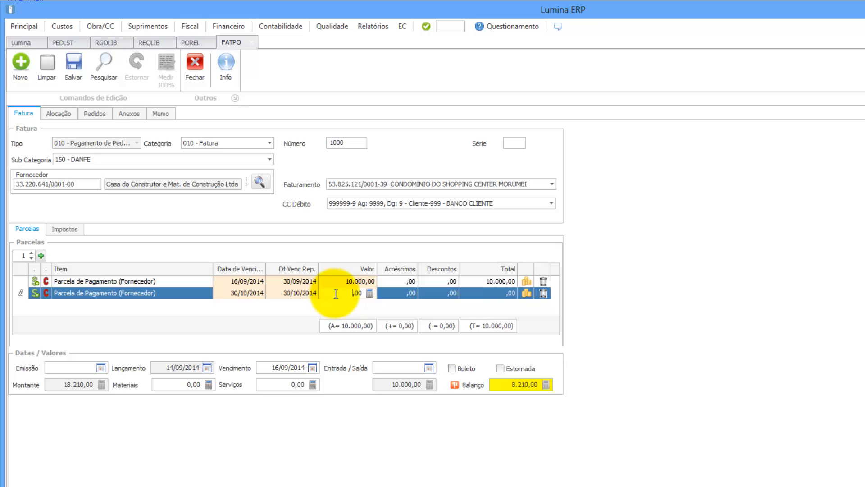
pyautogui.write('8210')
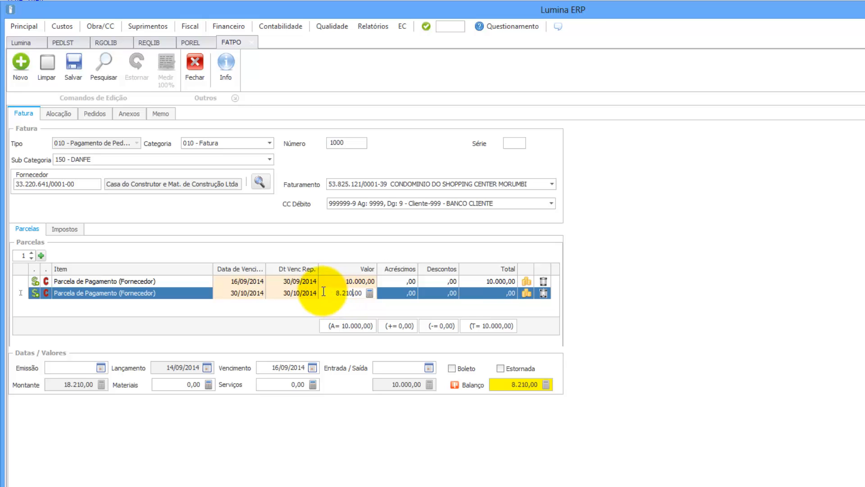
pyautogui.click(401, 281)
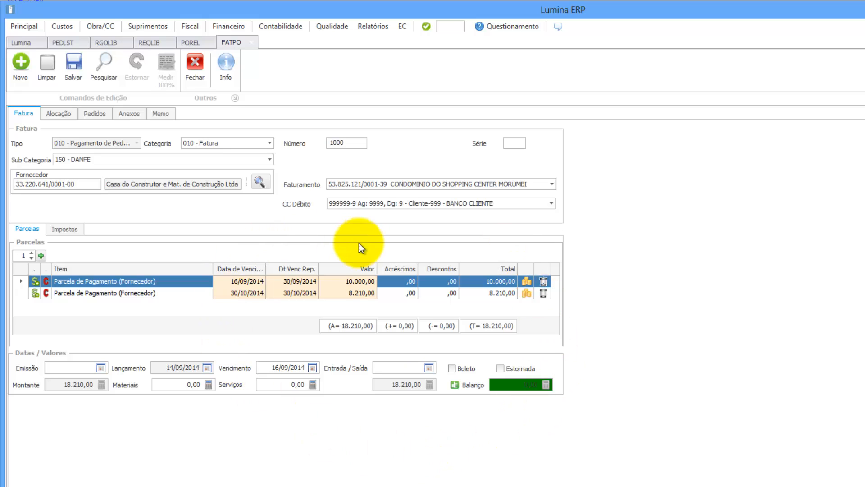
# Step: Set the invoice issue date to 01/09/2014 and check the materials and services amounts
pyautogui.click(103, 366)
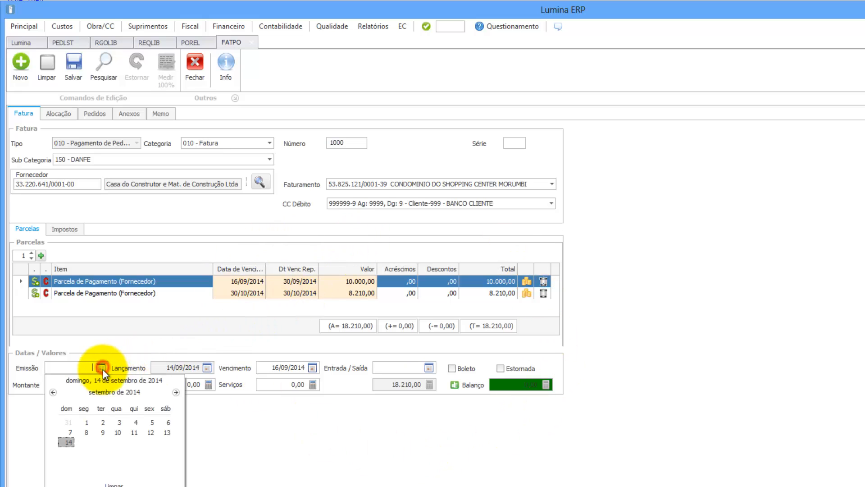
pyautogui.click(89, 421)
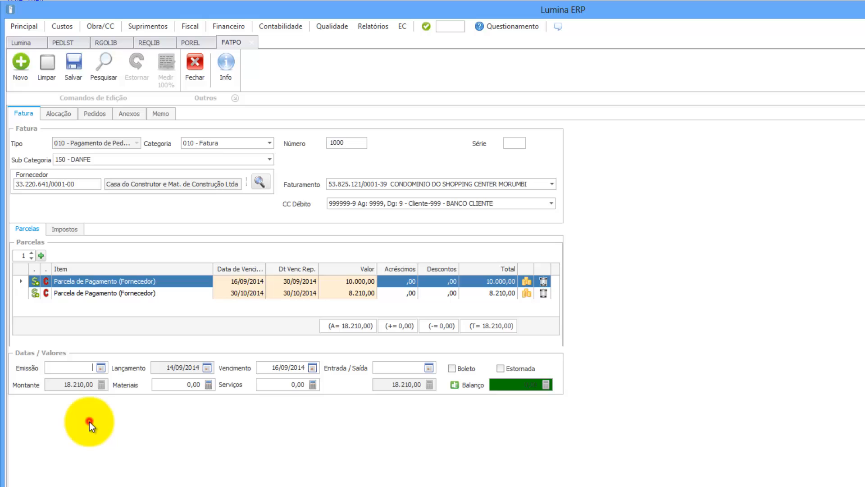
pyautogui.click(192, 385)
pyautogui.click(290, 384)
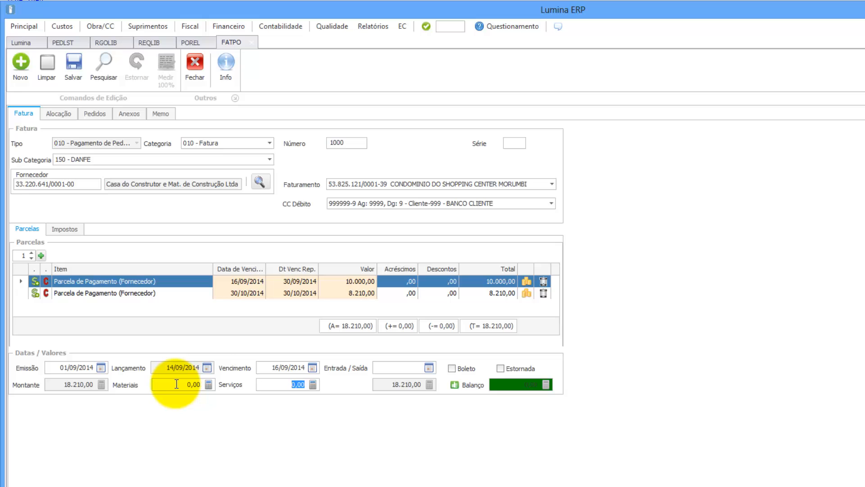
pyautogui.click(174, 384)
pyautogui.click(276, 385)
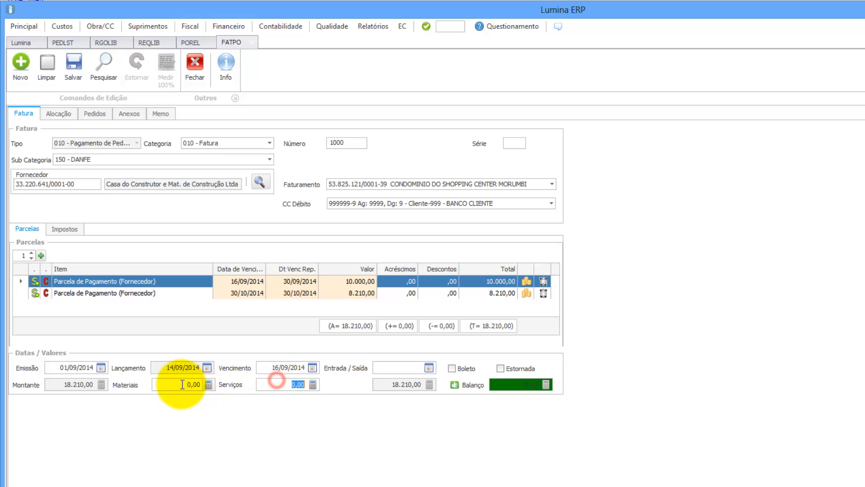
pyautogui.click(180, 384)
pyautogui.click(276, 385)
pyautogui.click(177, 384)
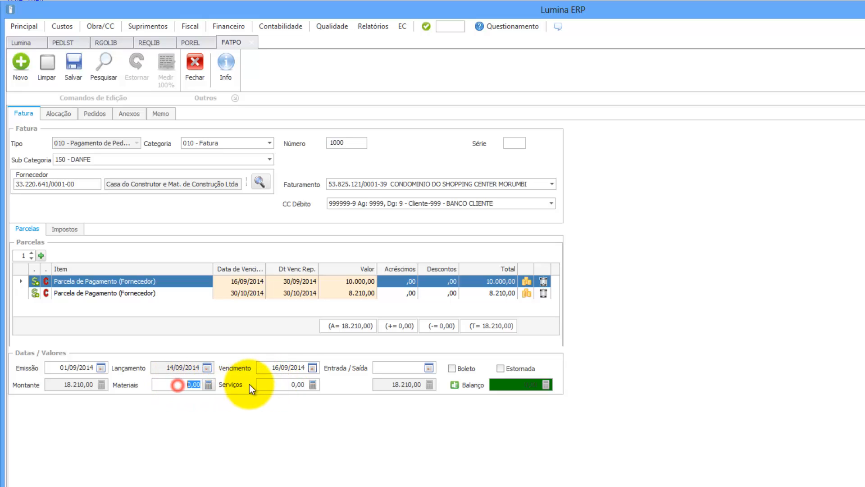
pyautogui.click(276, 382)
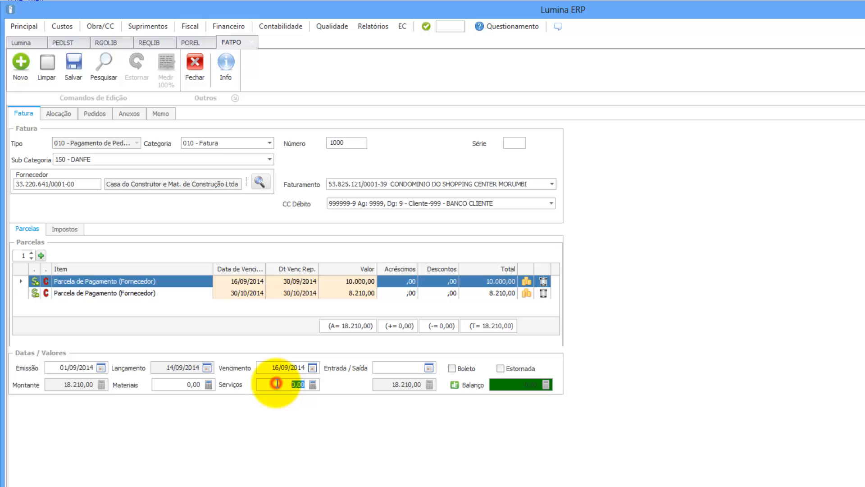
# Step: Put the full 18.210,00 into Materiais, leaving Serviços at 0,00
pyautogui.click(180, 384)
pyautogui.write('18210')
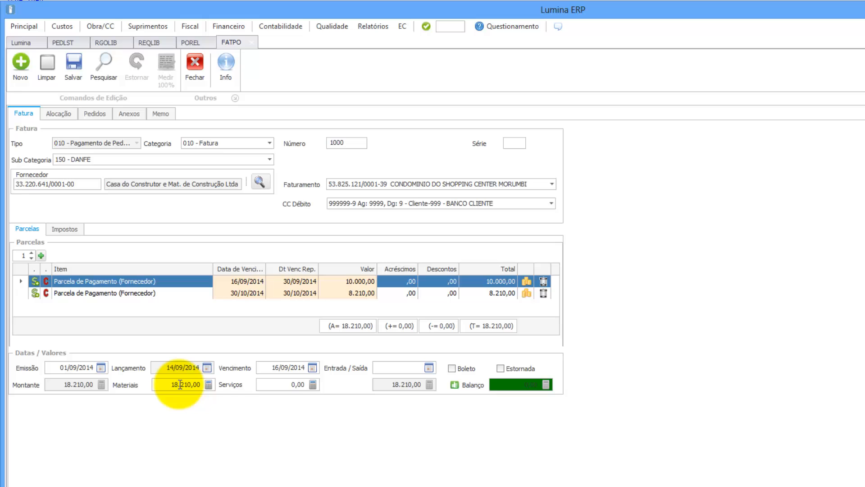
pyautogui.click(280, 384)
pyautogui.doubleClick(280, 384)
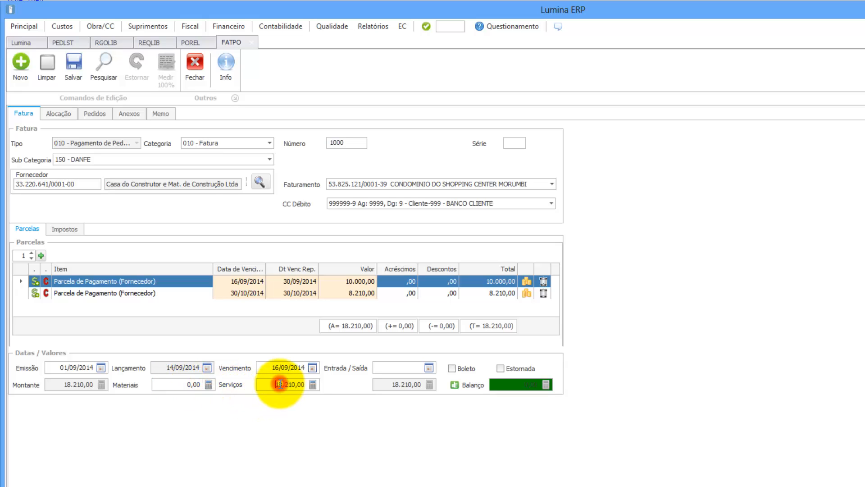
pyautogui.doubleClick(190, 383)
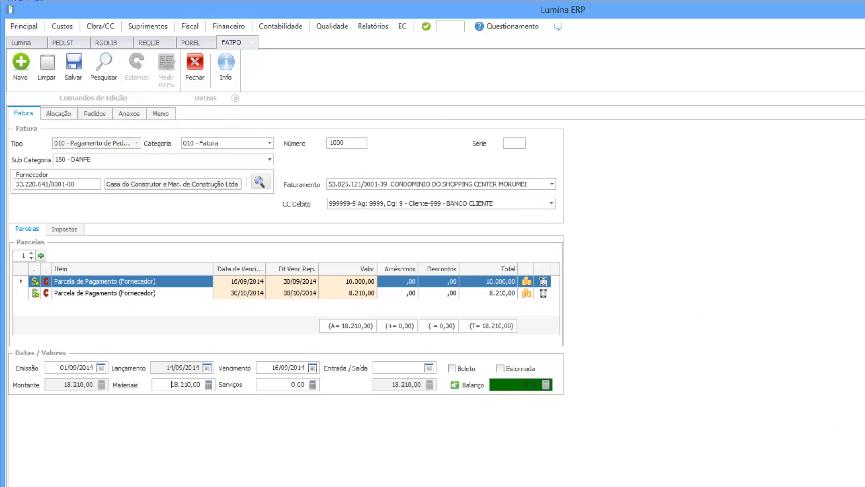
# Step: Attach NF Exemplo.jpg under 020 - NFs Escaneadas and preview the image to confirm it opens
pyautogui.click(129, 113)
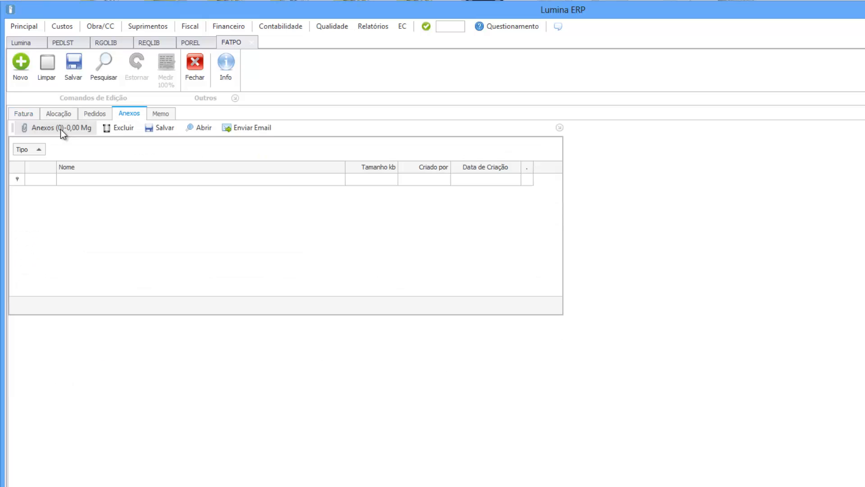
pyautogui.click(61, 128)
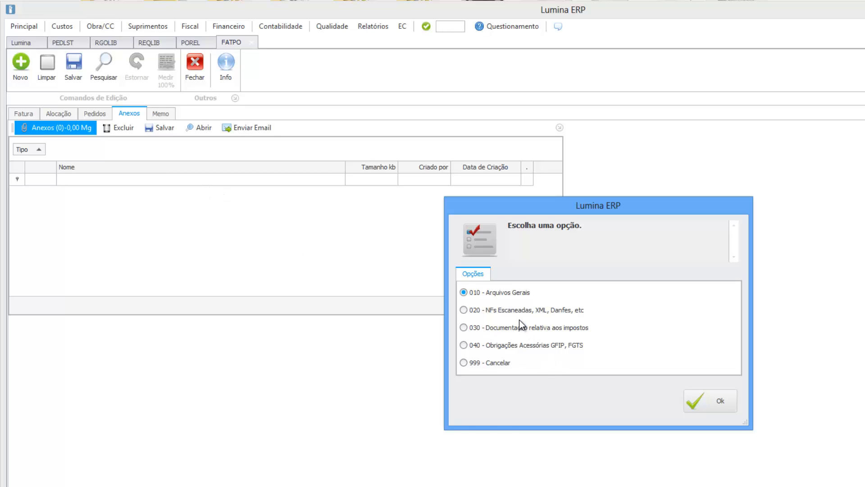
pyautogui.click(464, 310)
pyautogui.click(713, 403)
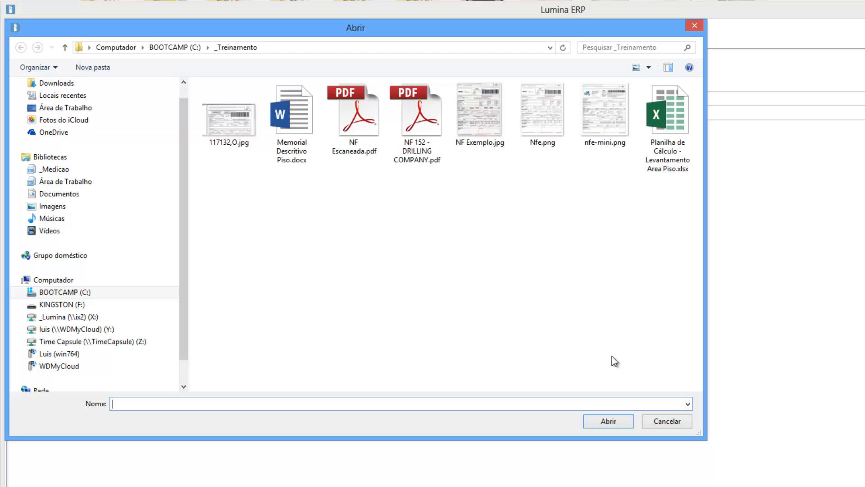
pyautogui.click(484, 128)
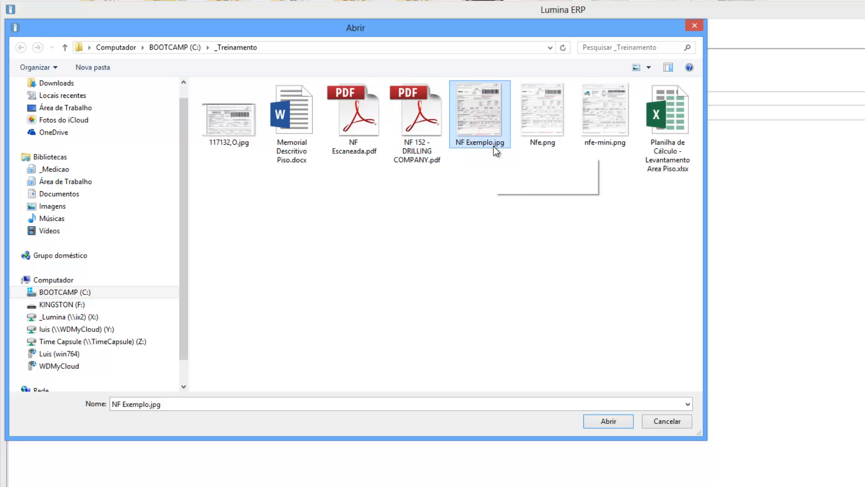
pyautogui.click(607, 422)
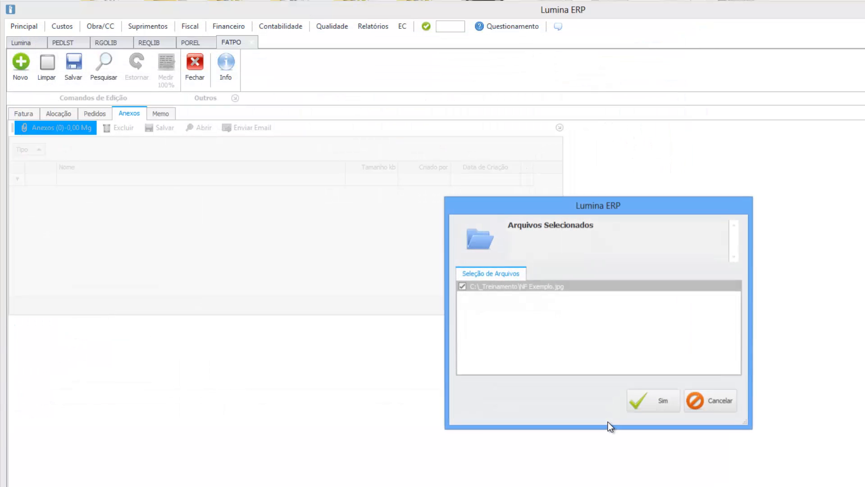
pyautogui.click(661, 404)
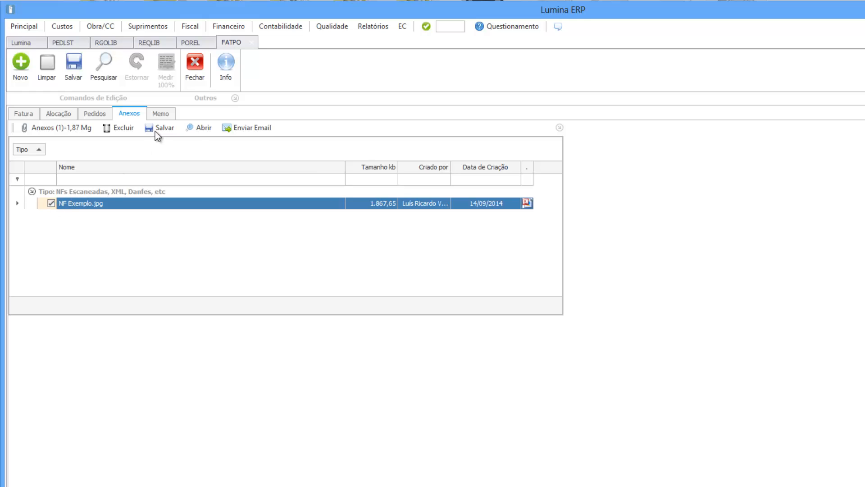
pyautogui.click(192, 128)
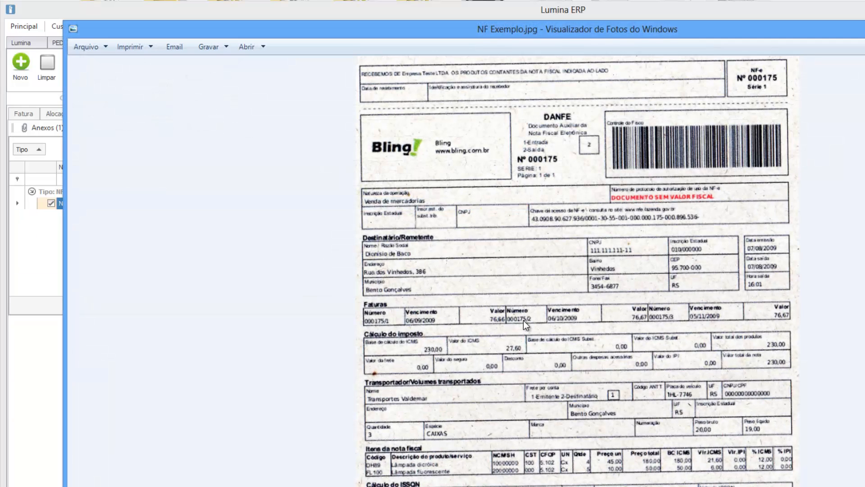
pyautogui.hotkey('alt', 'F4')
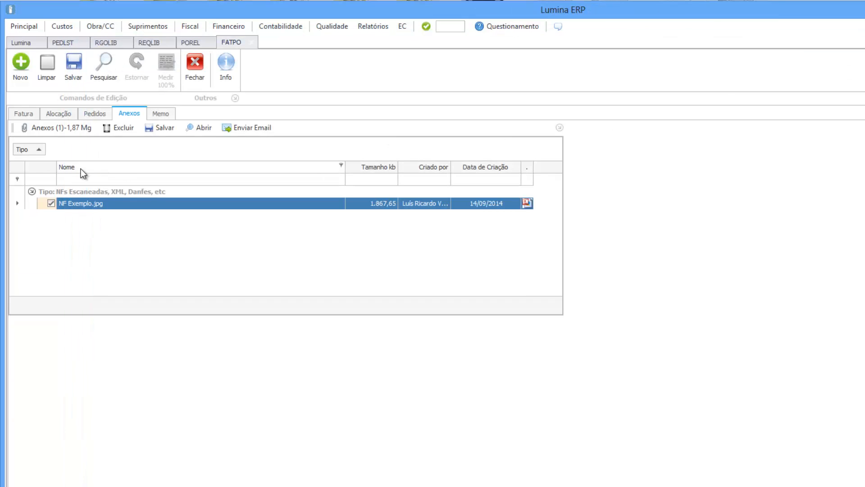
# Step: Attach 'Planilha de Cálculo - Levantamento Area Piso.xlsx' under 010 - Arquivos Gerais and save both attachments
pyautogui.click(45, 134)
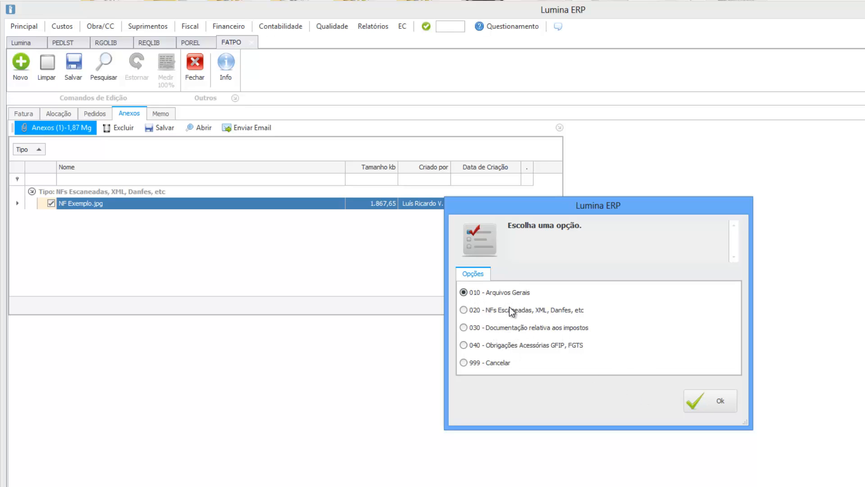
pyautogui.click(704, 401)
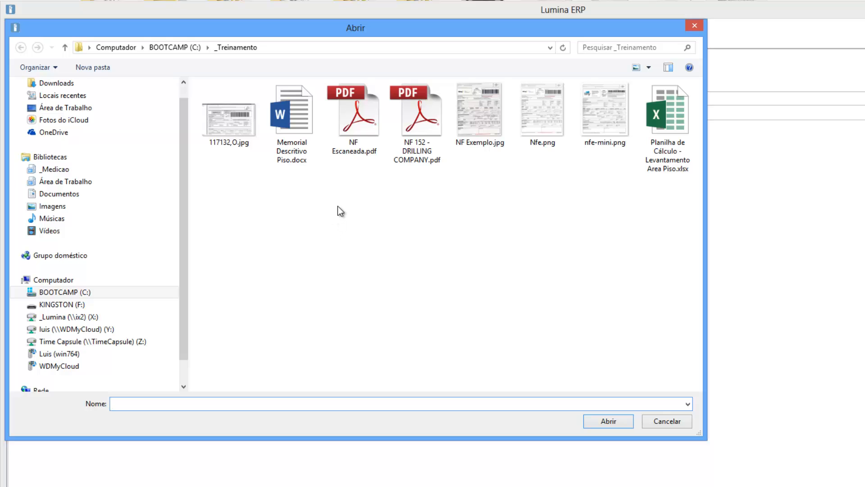
pyautogui.click(661, 164)
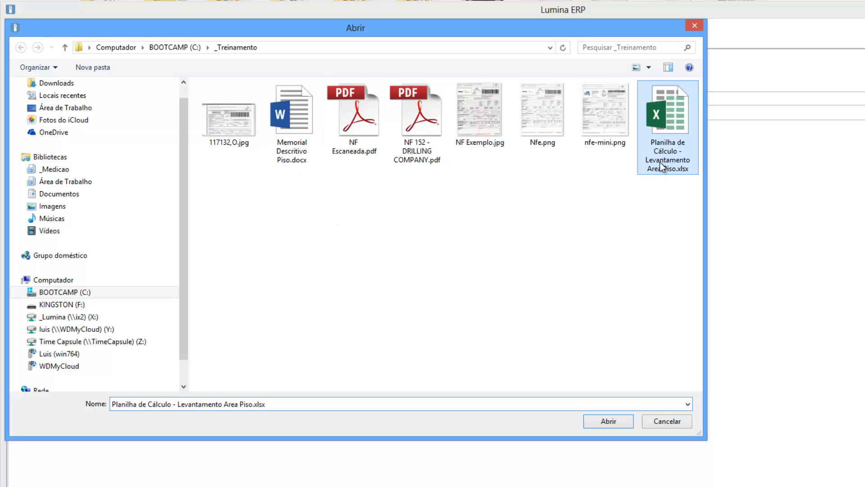
pyautogui.click(615, 420)
pyautogui.click(645, 404)
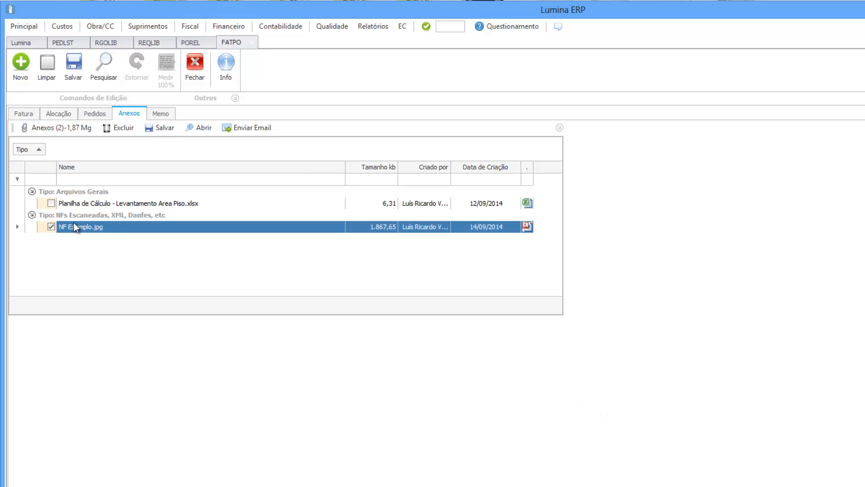
pyautogui.click(83, 195)
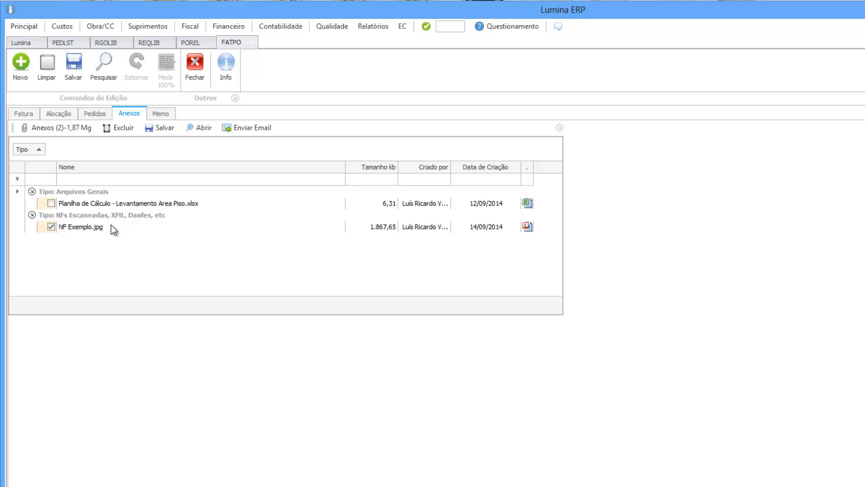
pyautogui.click(75, 66)
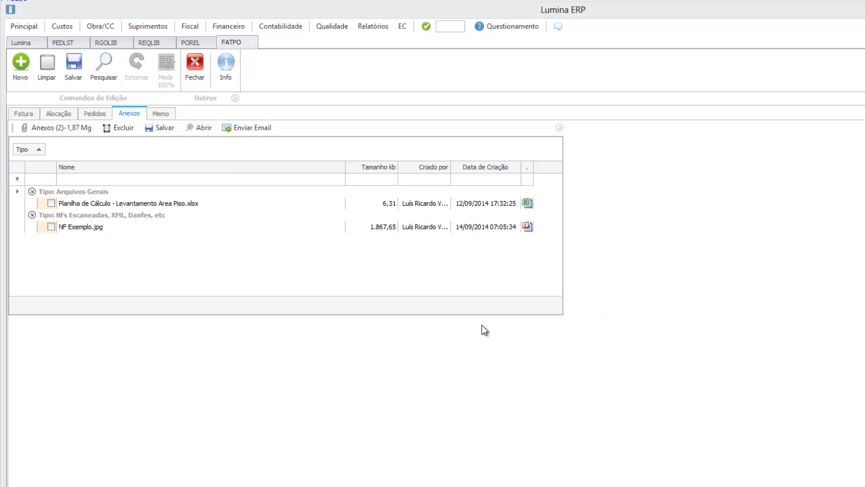
# Step: Save the invoice with an empty observation
pyautogui.click(72, 64)
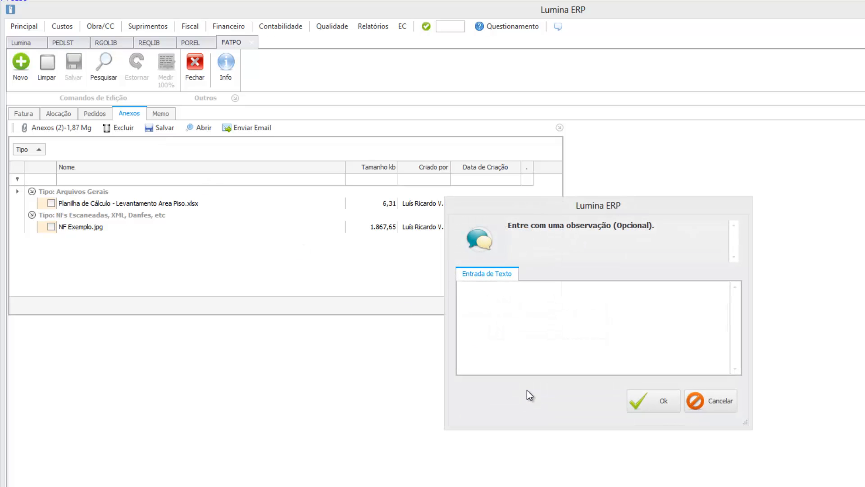
pyautogui.click(646, 400)
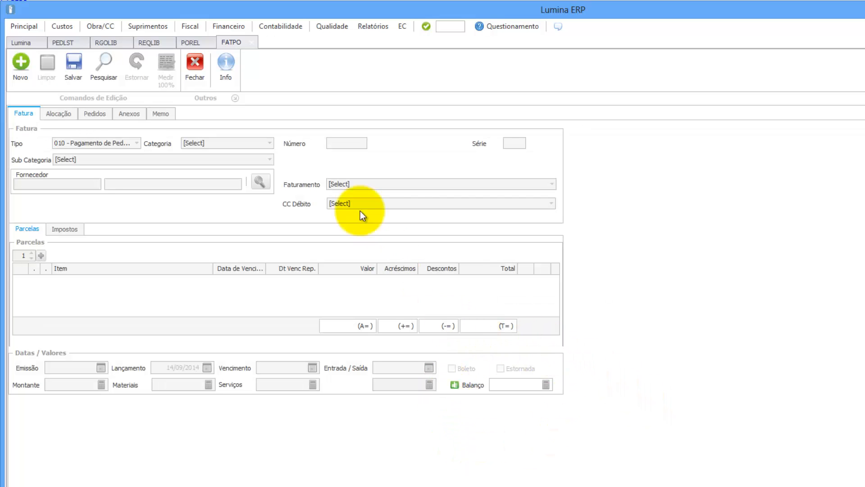
# Step: Refresh the PEDLST order list and show the Detalhes options for order 000128-01
pyautogui.click(62, 41)
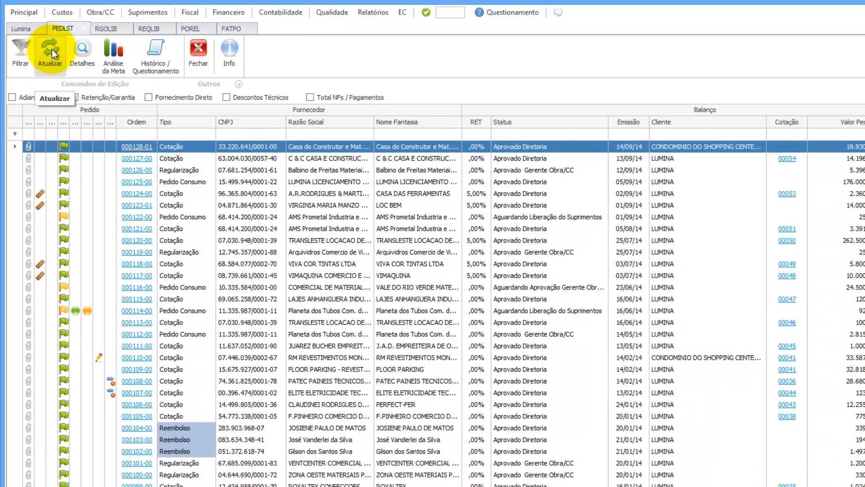
pyautogui.click(52, 49)
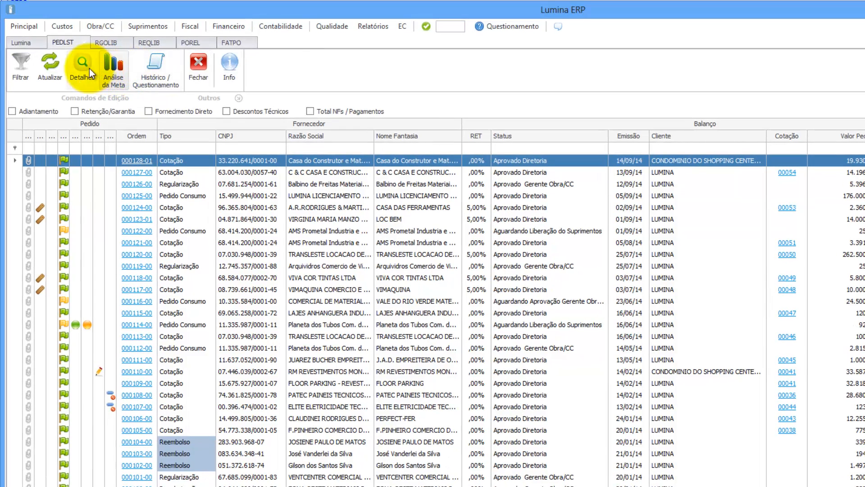
pyautogui.click(88, 69)
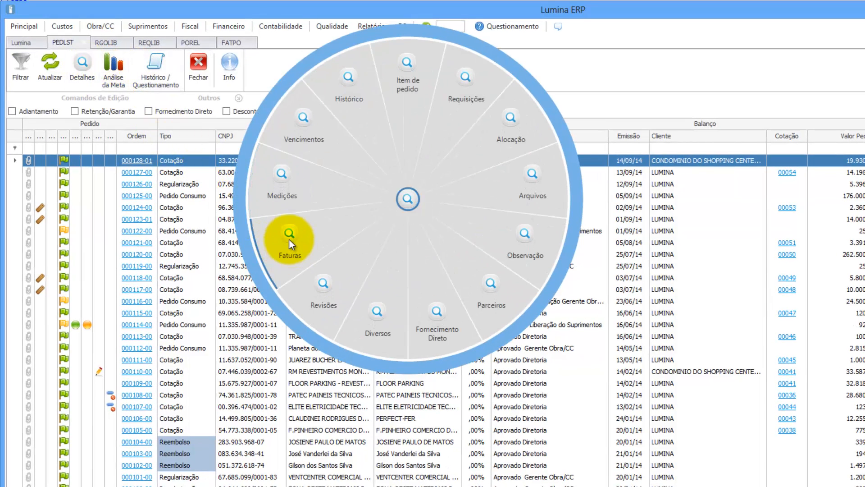
# Step: Open the invoices of order 000128-01 and list NF 00001000's floor-area spreadsheet and NF Exemplo.jpg attachments
pyautogui.click(288, 239)
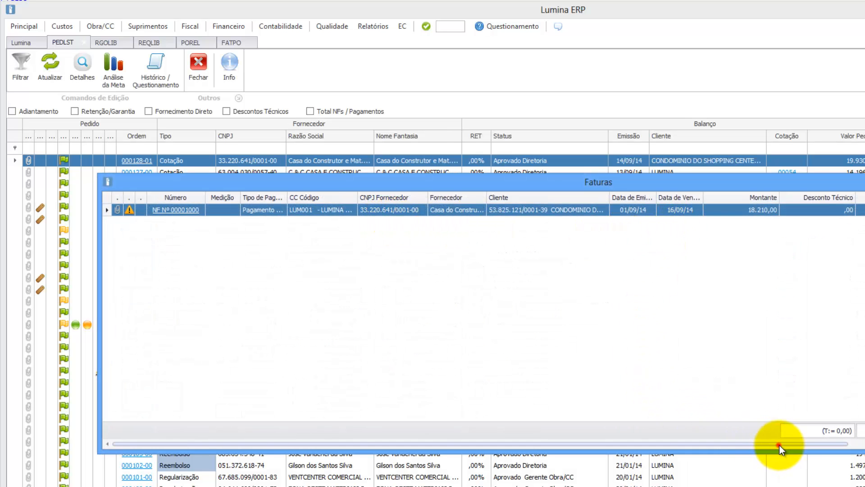
pyautogui.moveTo(779, 445)
pyautogui.mouseDown()
pyautogui.moveTo(851, 458)
pyautogui.moveTo(777, 459)
pyautogui.mouseUp()
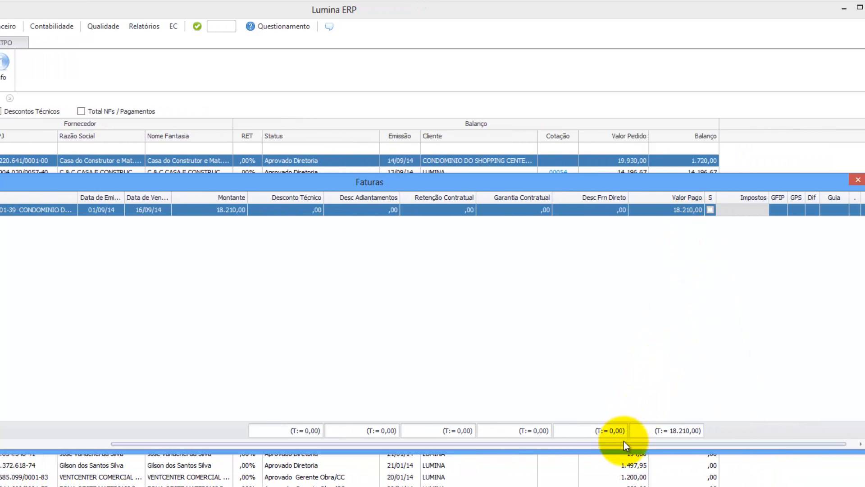
pyautogui.moveTo(624, 443); pyautogui.dragTo(367, 440)
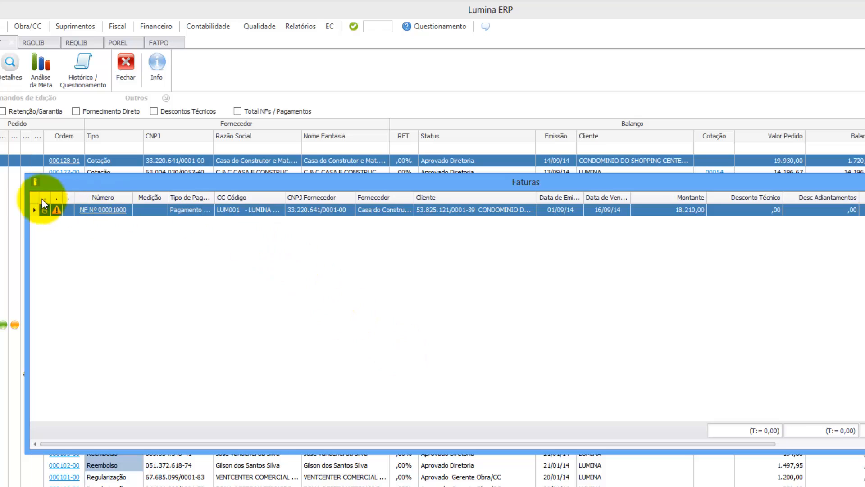
pyautogui.click(44, 209)
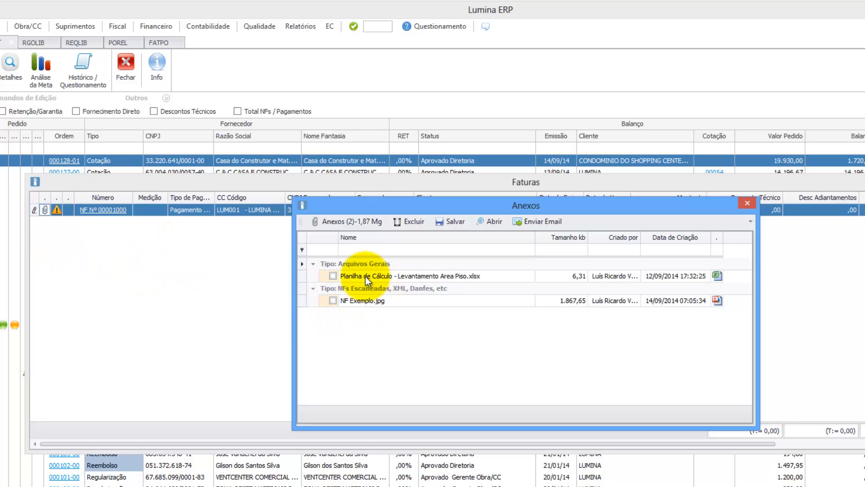
# Step: Close the attachments list and generate the NF Nº 00001000 report with item allocation included
pyautogui.click(747, 203)
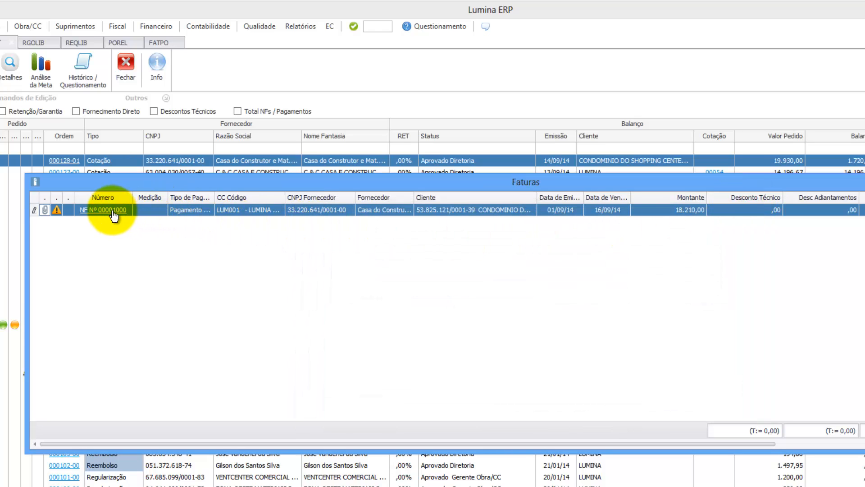
pyautogui.click(112, 213)
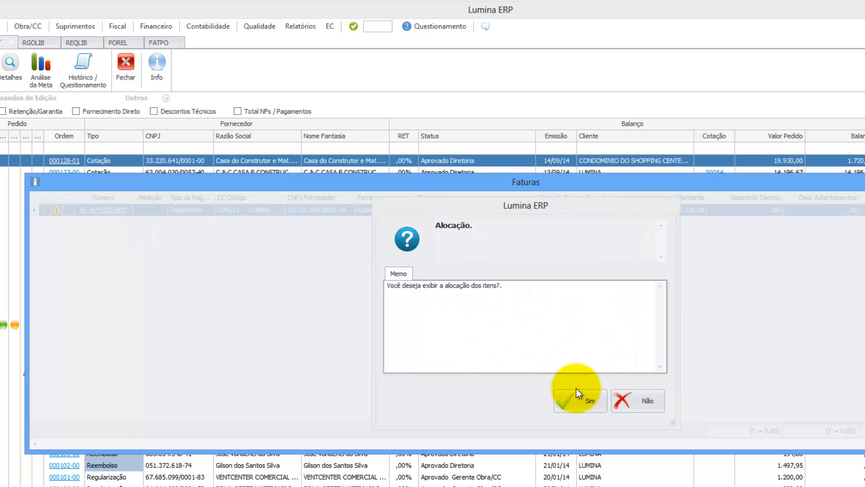
pyautogui.click(591, 400)
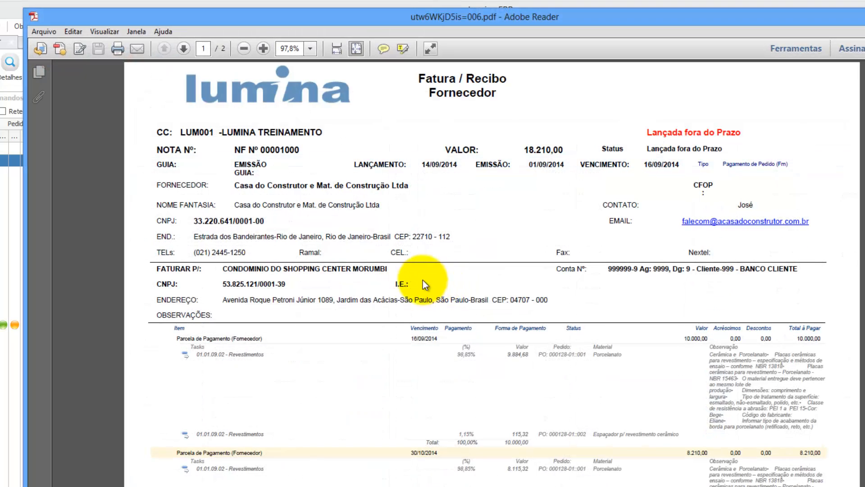
# Step: Zoom into the report and highlight the VALOR 18.210,00 and the 'Lançada fora do Prazo' status
pyautogui.click(264, 48)
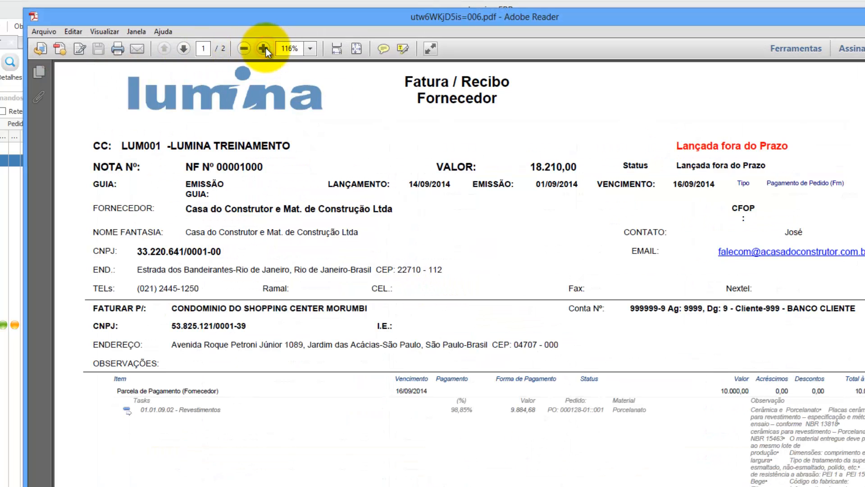
pyautogui.click(264, 48)
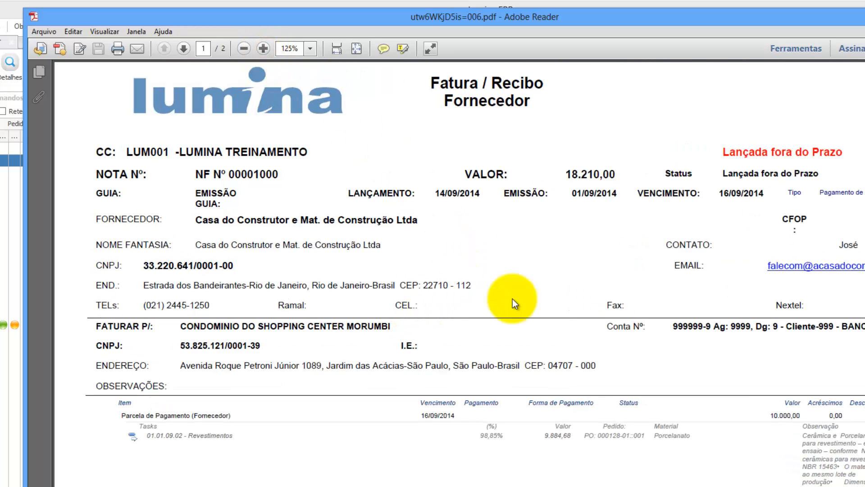
pyautogui.moveTo(856, 270); pyautogui.dragTo(864, 270)
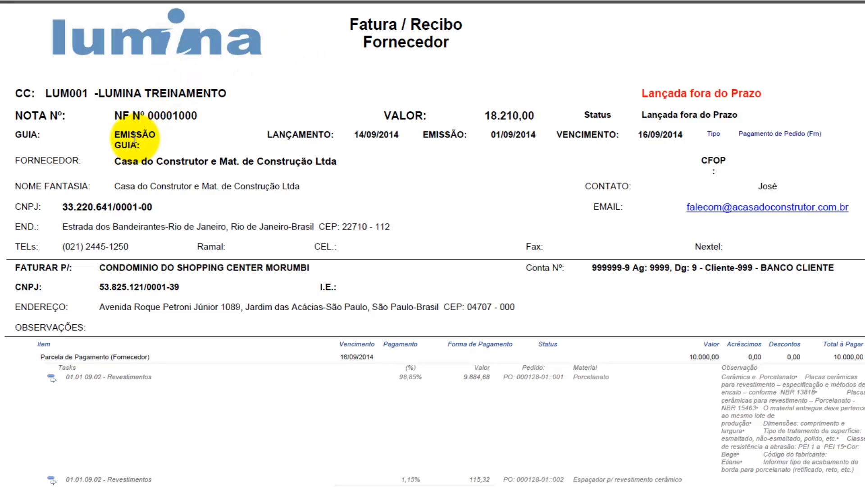
pyautogui.moveTo(497, 116); pyautogui.dragTo(538, 128)
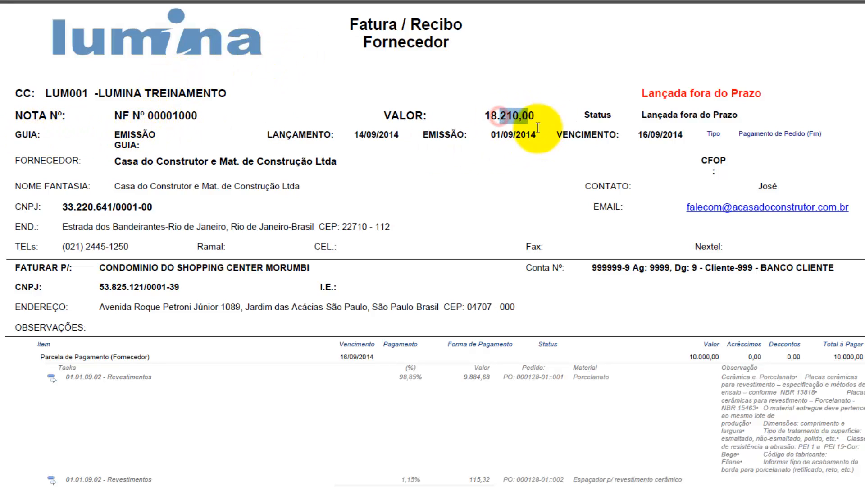
pyautogui.moveTo(642, 93); pyautogui.dragTo(754, 95)
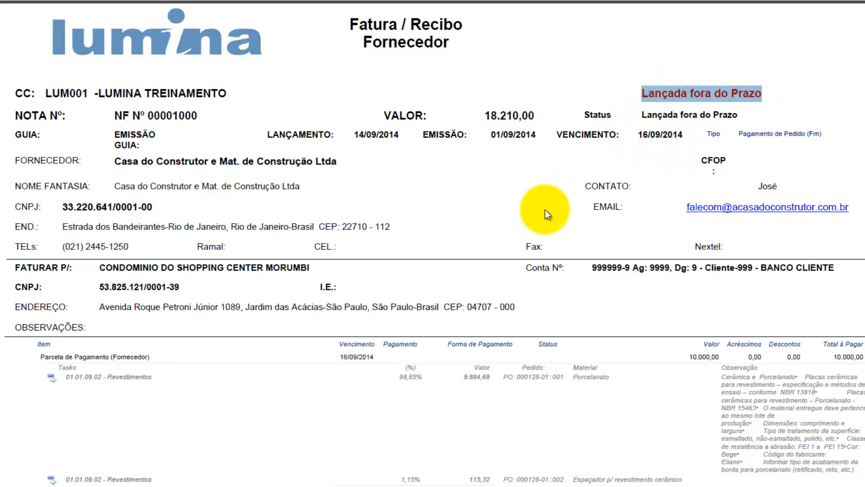
# Step: Highlight the 9.884,68 item value and the 10.000,00 and 8.210,00 installment totals
pyautogui.scroll(-3, 536, 218)
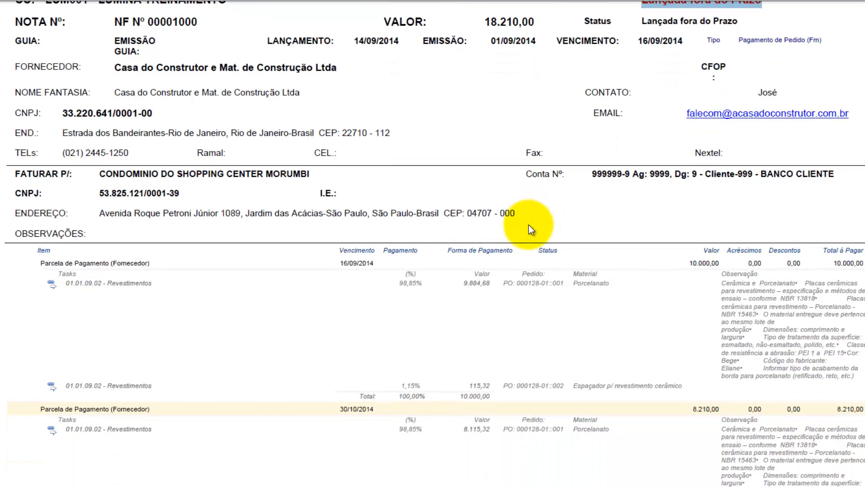
pyautogui.scroll(-10, 505, 227)
pyautogui.scroll(10, 470, 219)
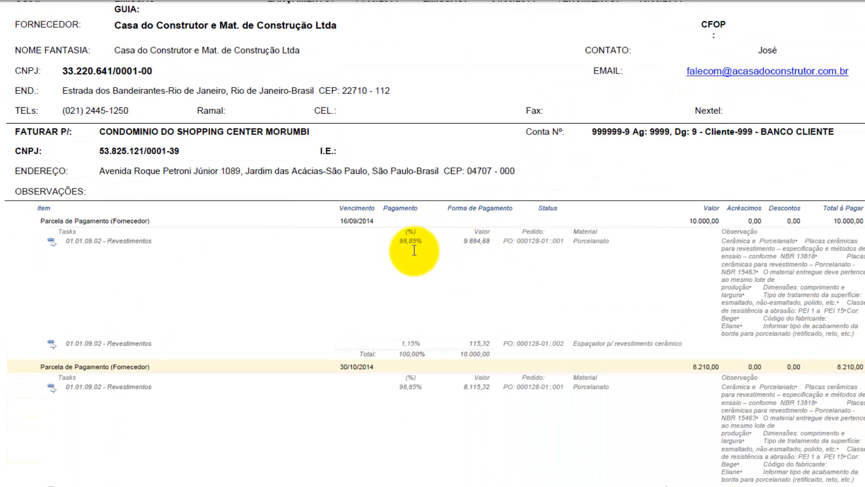
pyautogui.moveTo(465, 241); pyautogui.dragTo(492, 242)
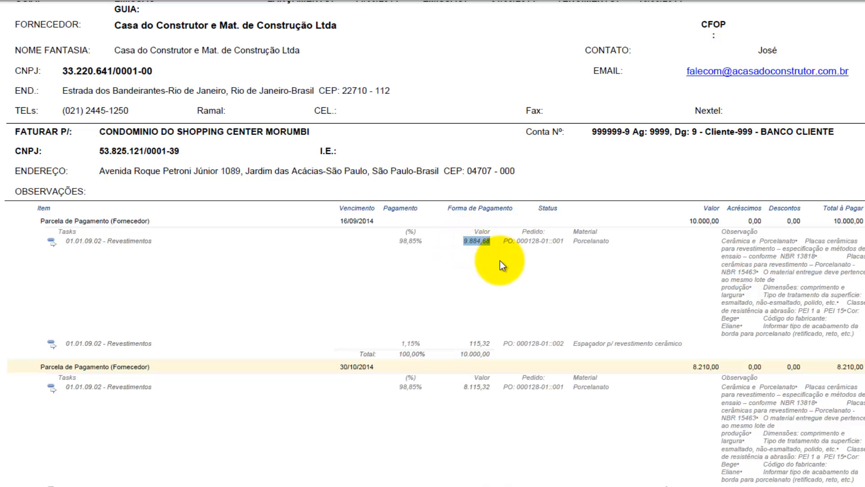
pyautogui.moveTo(459, 353); pyautogui.dragTo(494, 353)
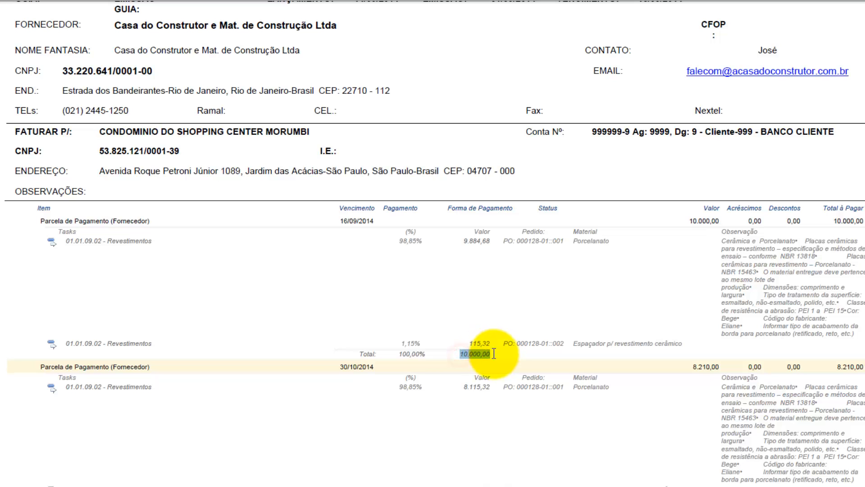
pyautogui.scroll(-10, 507, 402)
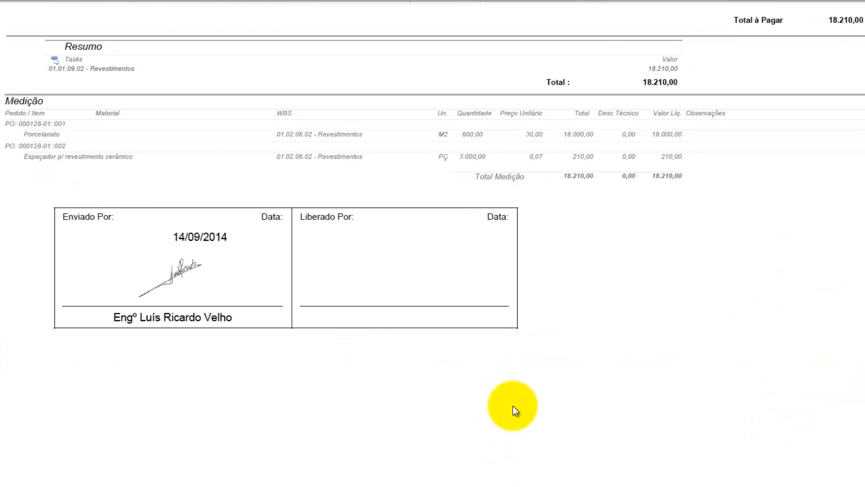
pyautogui.scroll(10, 513, 407)
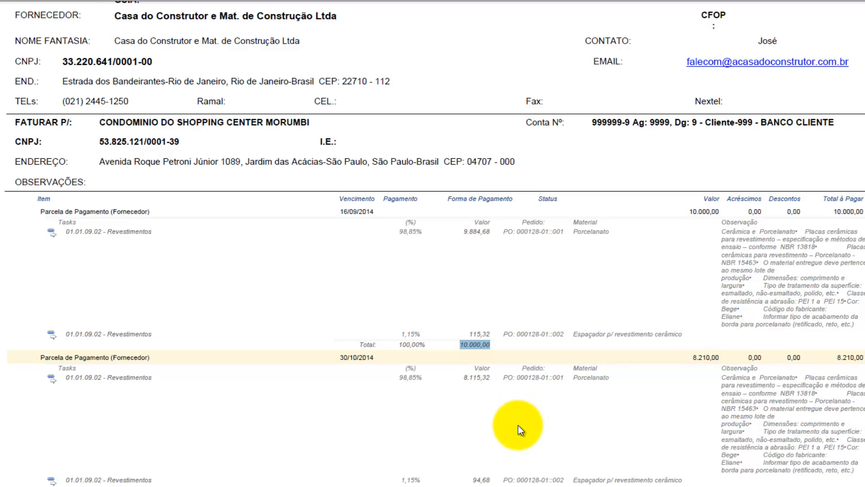
pyautogui.scroll(-10, 433, 243)
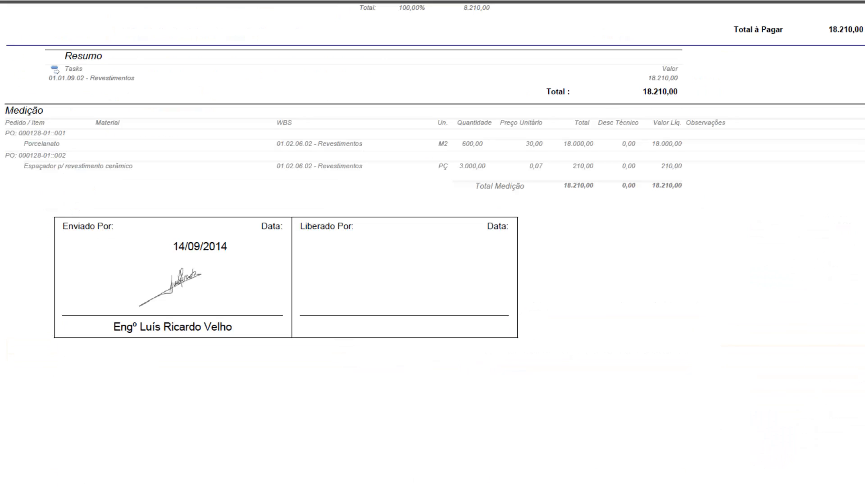
pyautogui.doubleClick(471, 7)
pyautogui.moveTo(863, 406); pyautogui.dragTo(864, 258)
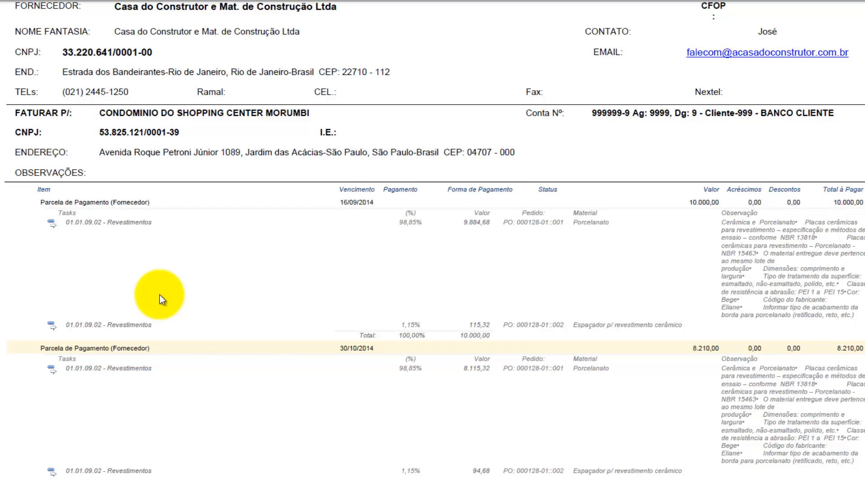
# Step: Highlight the Resumo total 18.210,00 and the Revestimentos task in the summary
pyautogui.scroll(-10, 191, 294)
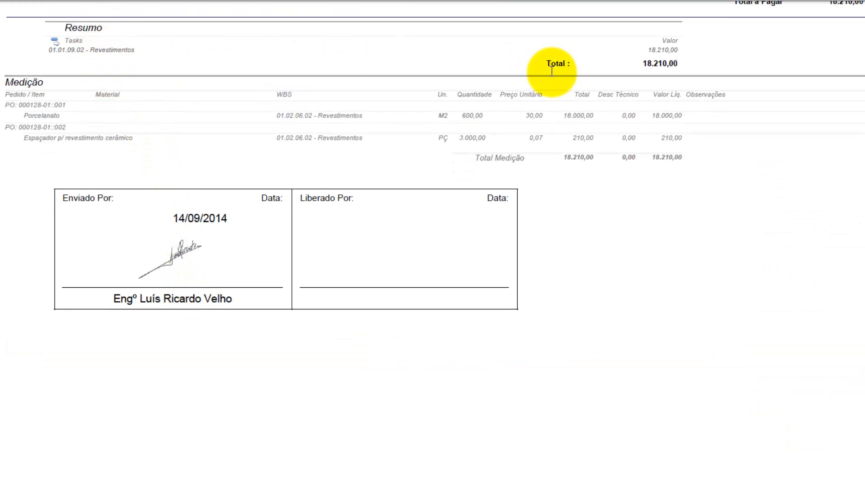
pyautogui.moveTo(643, 61); pyautogui.dragTo(686, 60)
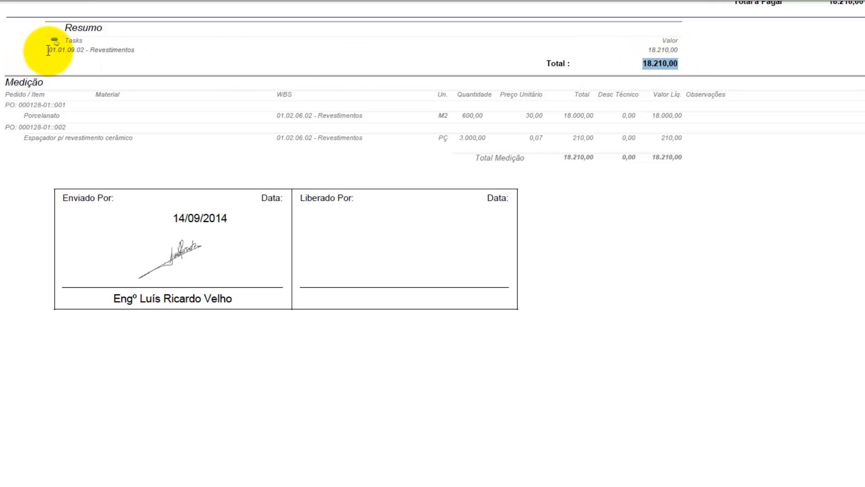
pyautogui.moveTo(49, 50); pyautogui.dragTo(142, 49)
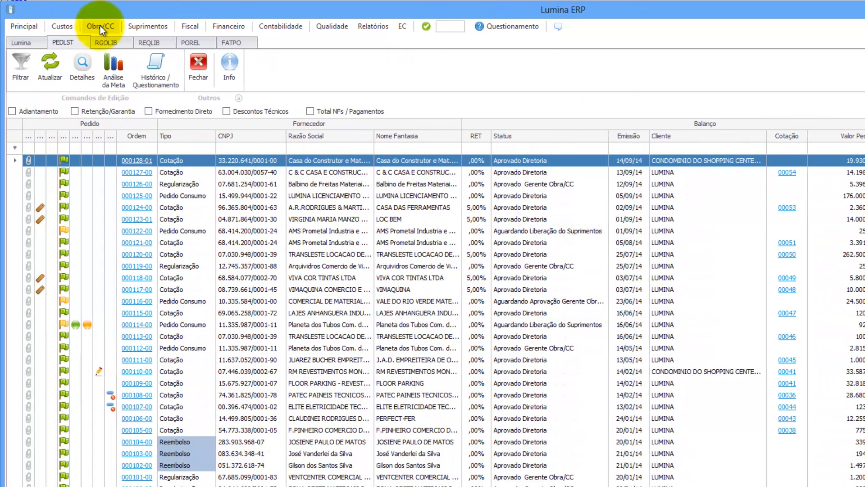
# Step: Open Medição de Pedido (FATPO) from the Obra/CC menu
pyautogui.click(101, 27)
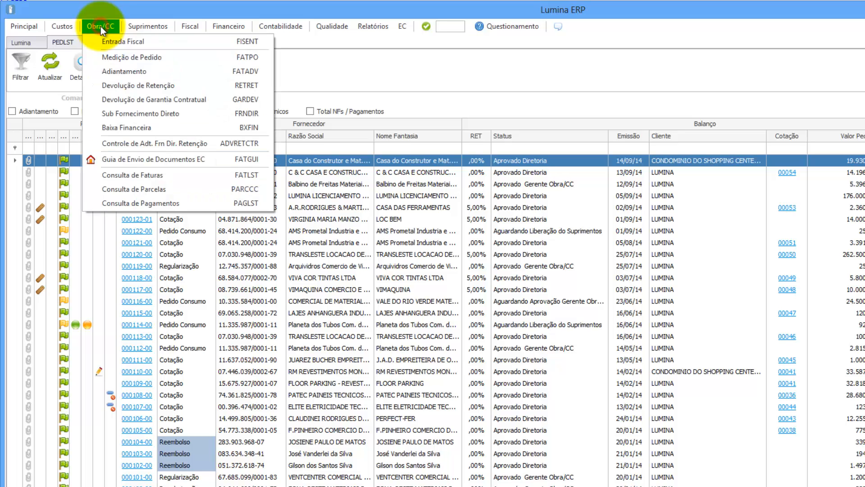
pyautogui.click(118, 58)
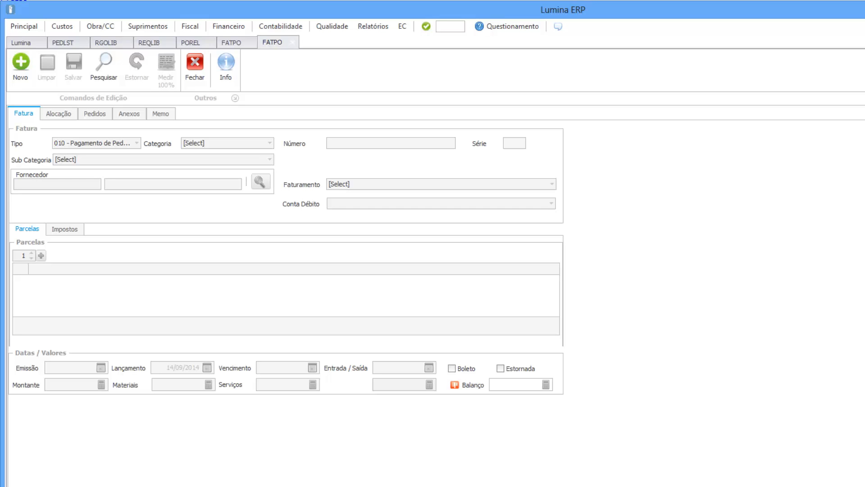
# Step: Start a new invoice with category 010 - Fatura and sub-category 150 - DANFE
pyautogui.click(21, 63)
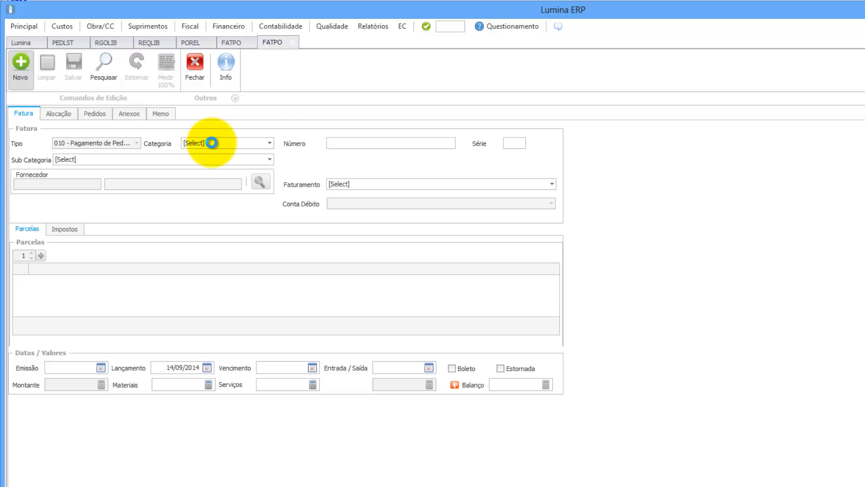
pyautogui.click(214, 145)
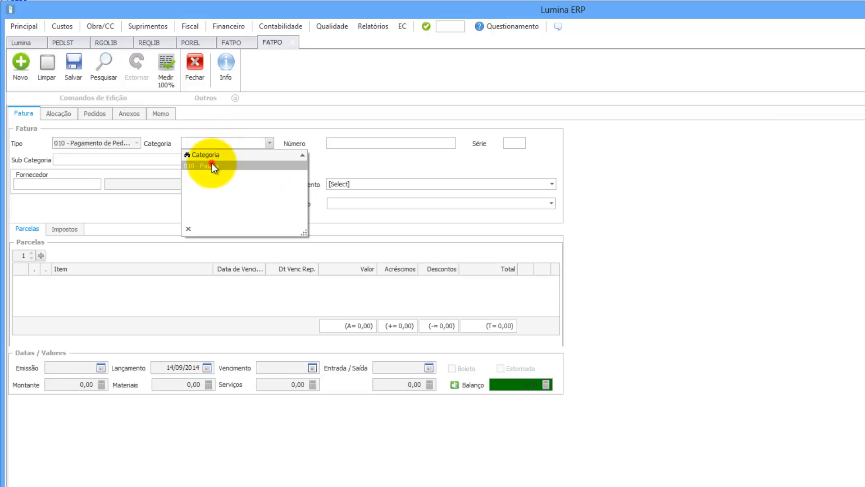
pyautogui.click(212, 163)
pyautogui.click(213, 161)
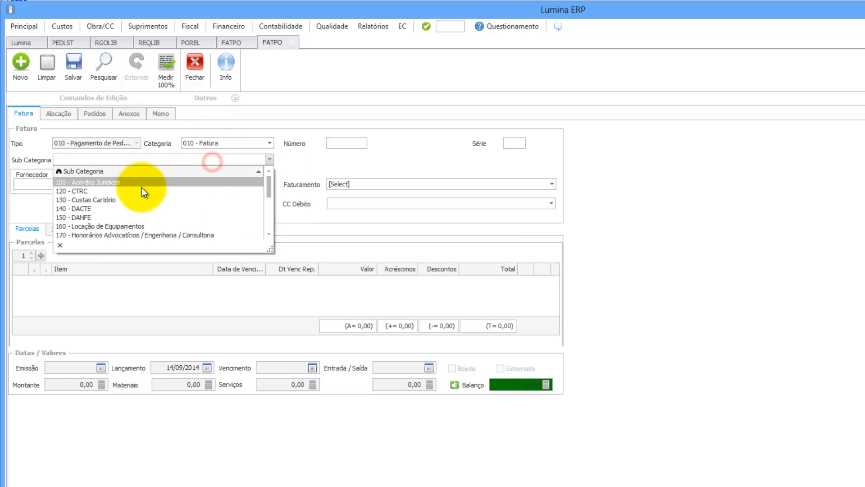
pyautogui.click(123, 216)
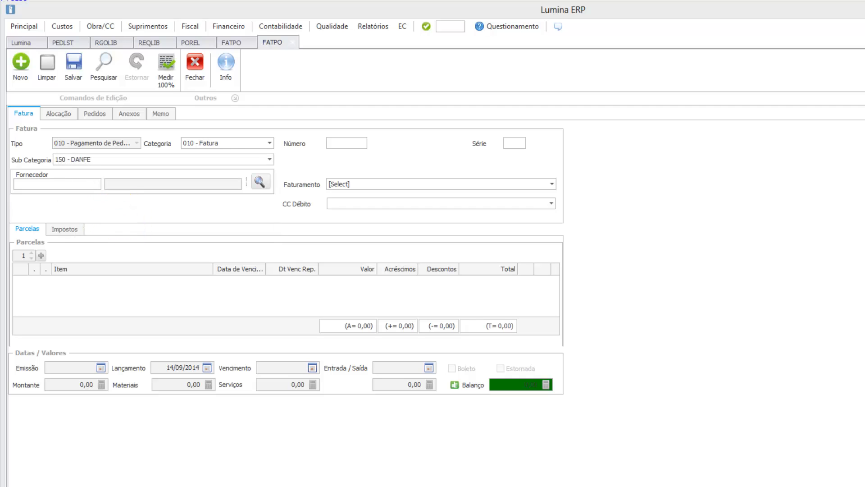
# Step: Fill in the supplier by pasting its CNPJ into the supplier code field
pyautogui.click(54, 183)
pyautogui.press('Tab')
pyautogui.click(31, 182)
pyautogui.write('03.770.844/0001')
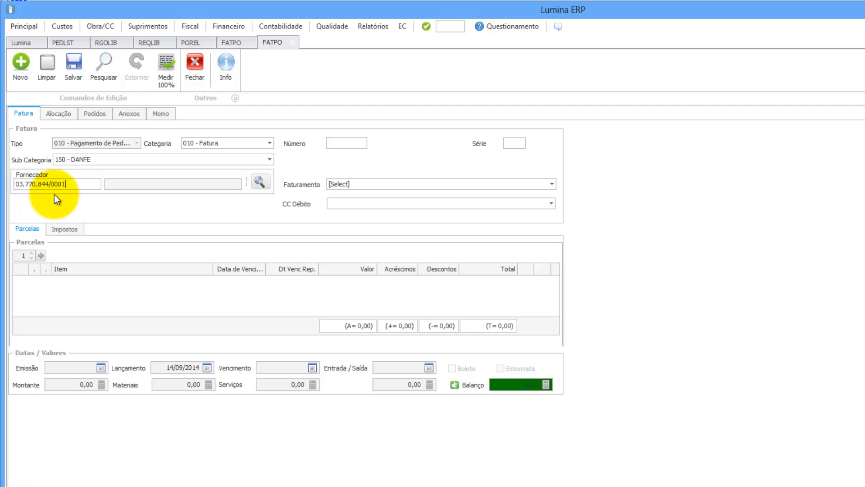
pyautogui.press('Tab')
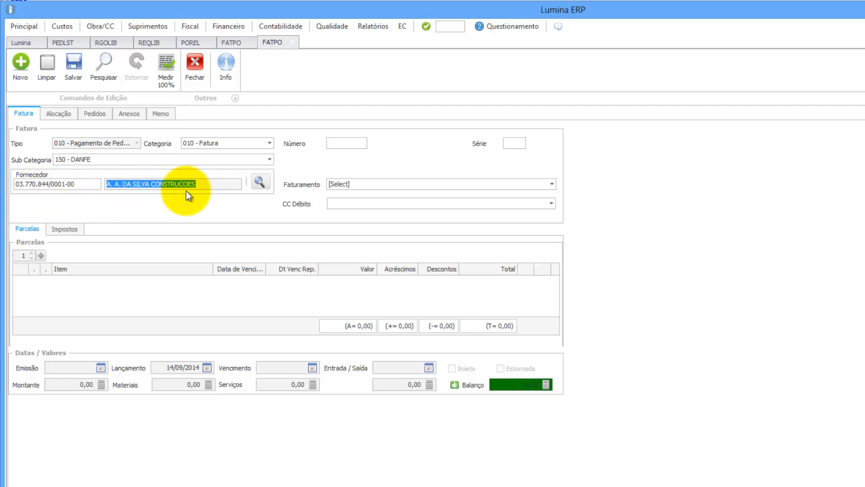
# Step: Enter invoice number 1010 and choose CONDOMINIO DO SHOPPING CENTER MORUMBI as the billing client
pyautogui.click(336, 144)
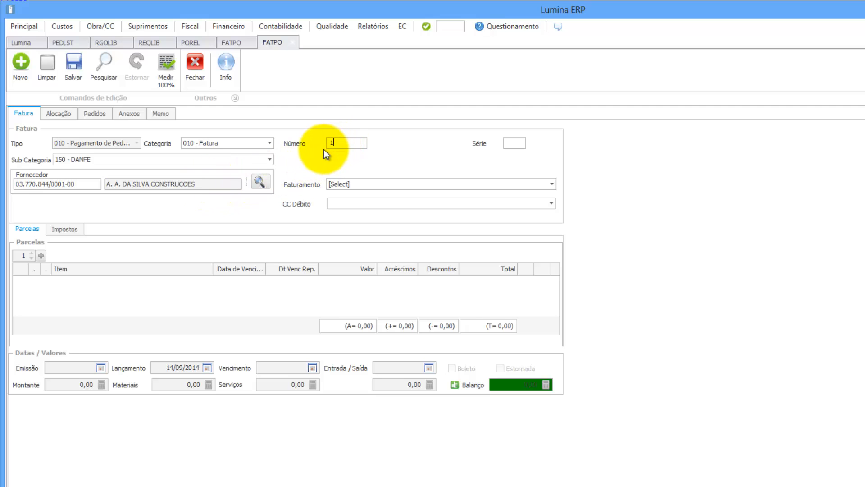
pyautogui.write('1010')
pyautogui.click(345, 186)
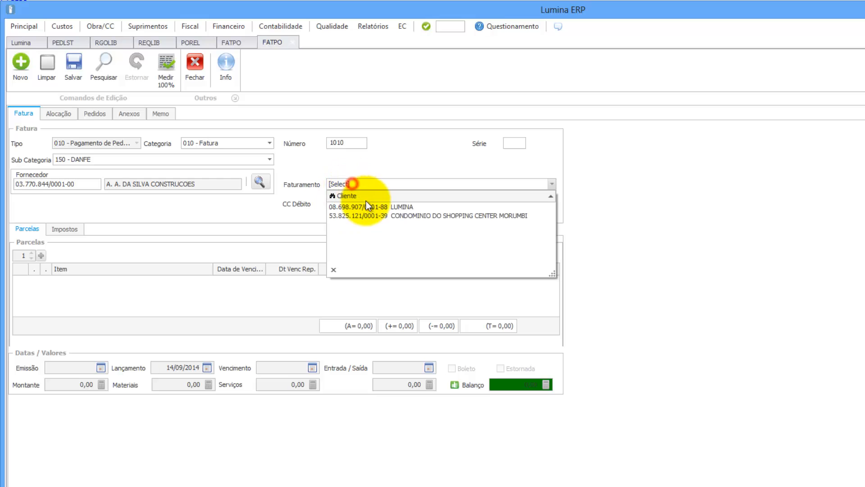
pyautogui.click(376, 213)
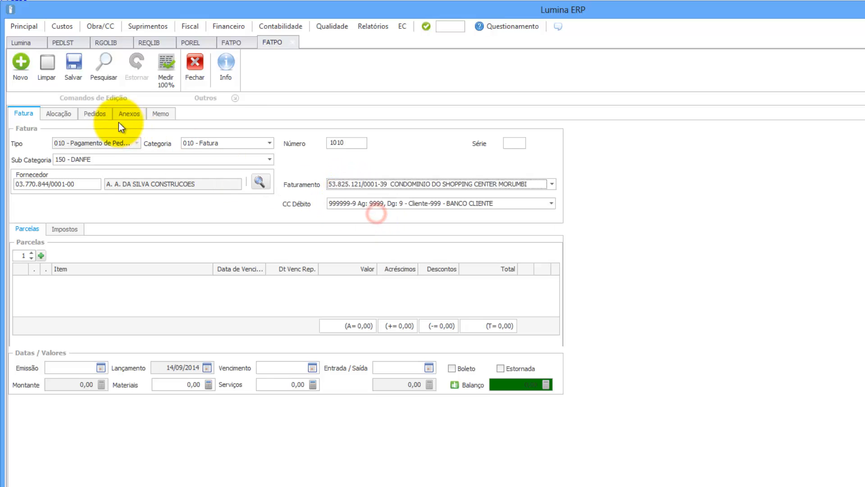
pyautogui.click(97, 117)
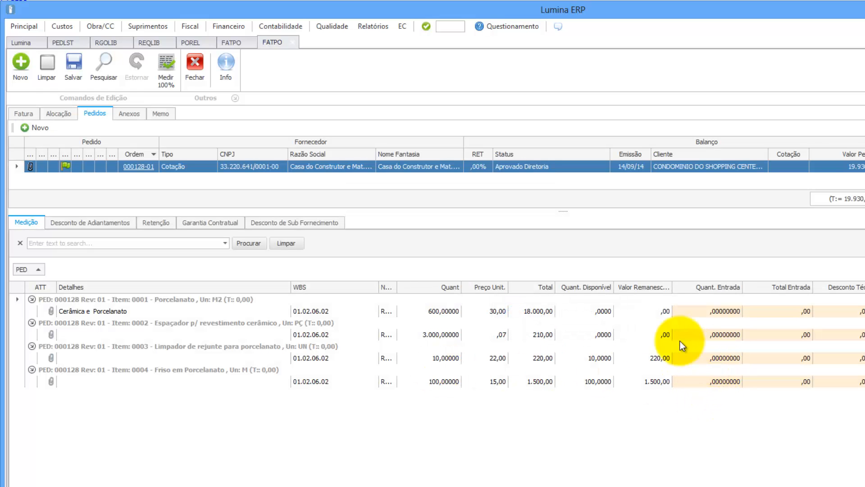
# Step: Enter the full remaining quantities, 10 rejunte cleaners and 100 friezes, for a 1.720,00 total
pyautogui.click(709, 360)
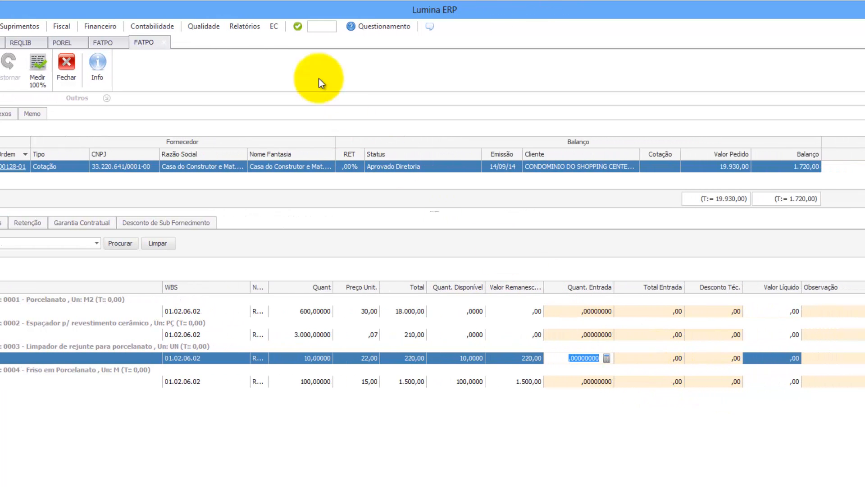
pyautogui.click(42, 68)
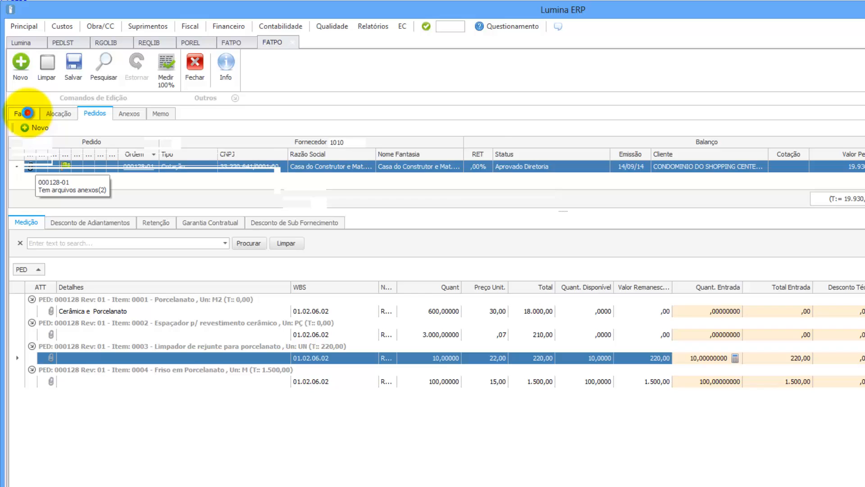
# Step: Add a 1.720,00 payment installment due 02/10/2014 on the main invoice form
pyautogui.click(24, 113)
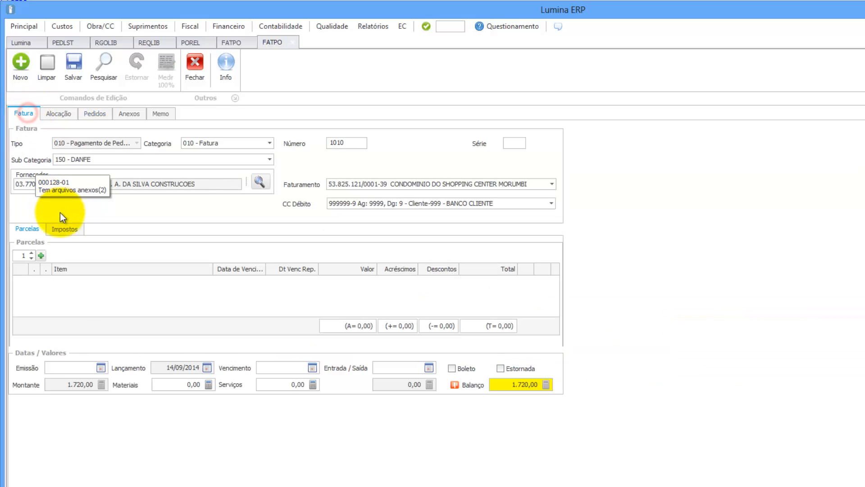
pyautogui.click(44, 252)
pyautogui.click(259, 282)
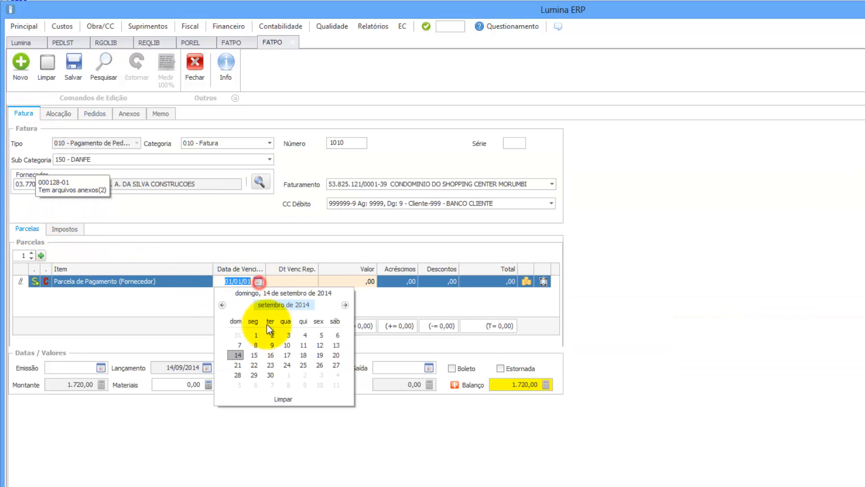
pyautogui.click(299, 374)
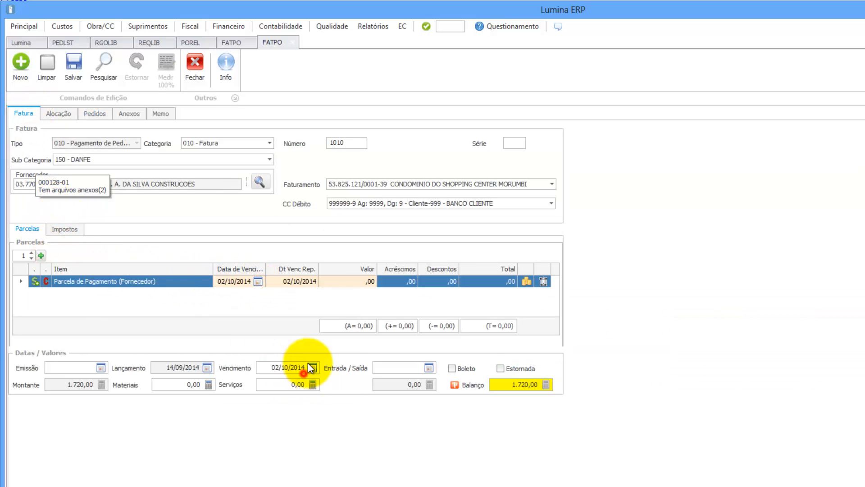
pyautogui.click(337, 283)
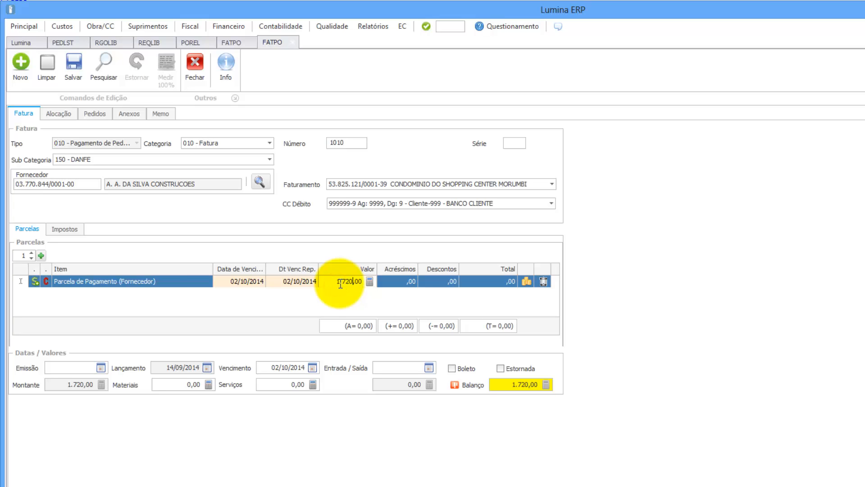
# Step: Set the invoice issue date to 01/09/2014 and begin entering the materials amount
pyautogui.click(100, 368)
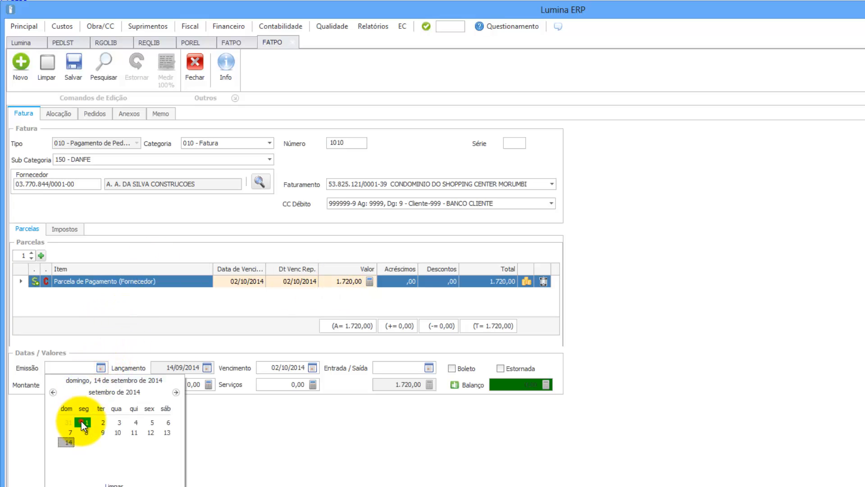
pyautogui.click(78, 421)
pyautogui.click(188, 383)
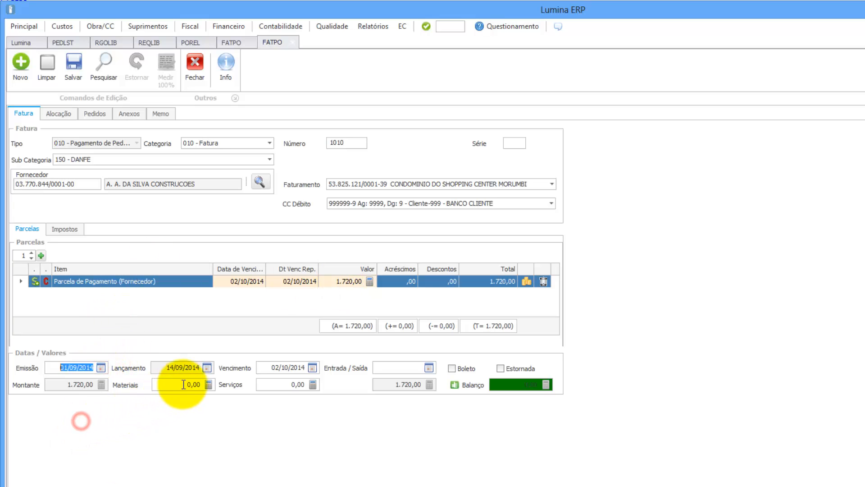
# Step: Attach NF Escaneada.pdf as a type 020 scanned invoice, then save the invoice without a comment
pyautogui.click(128, 114)
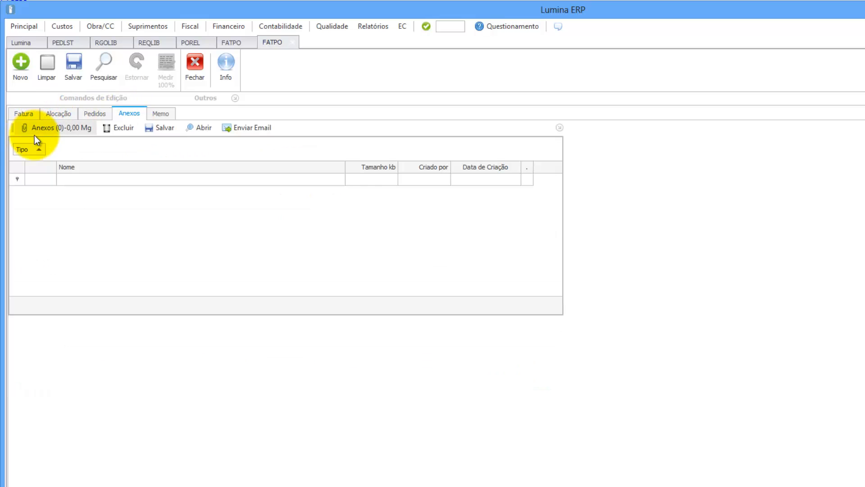
pyautogui.click(42, 127)
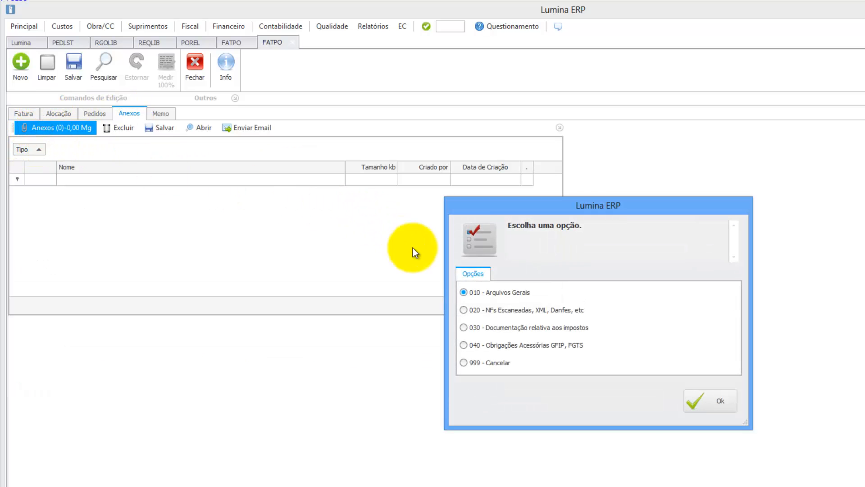
pyautogui.click(473, 310)
pyautogui.click(704, 401)
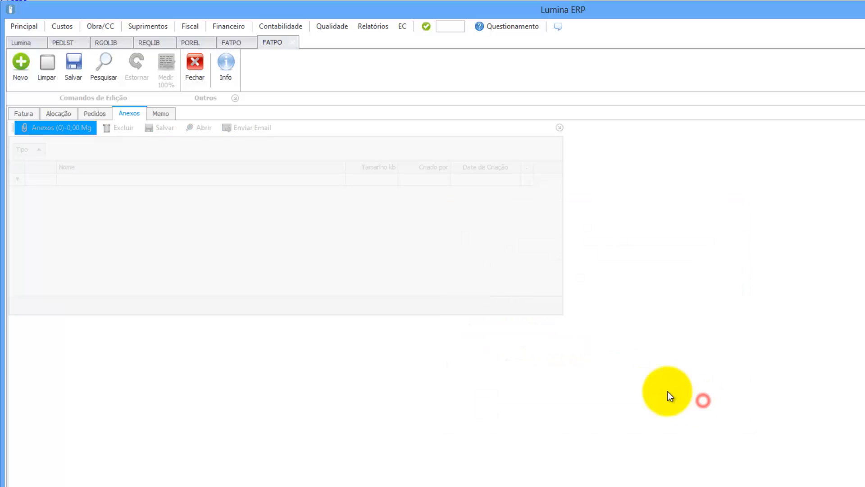
pyautogui.click(363, 120)
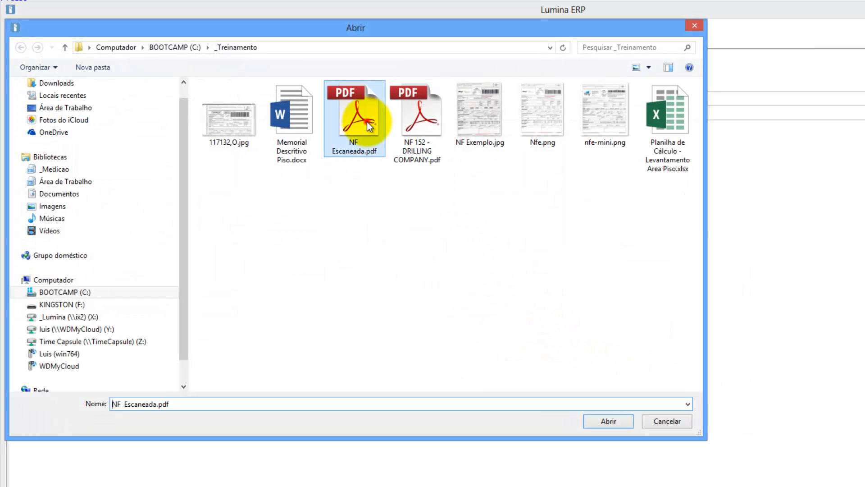
pyautogui.click(601, 426)
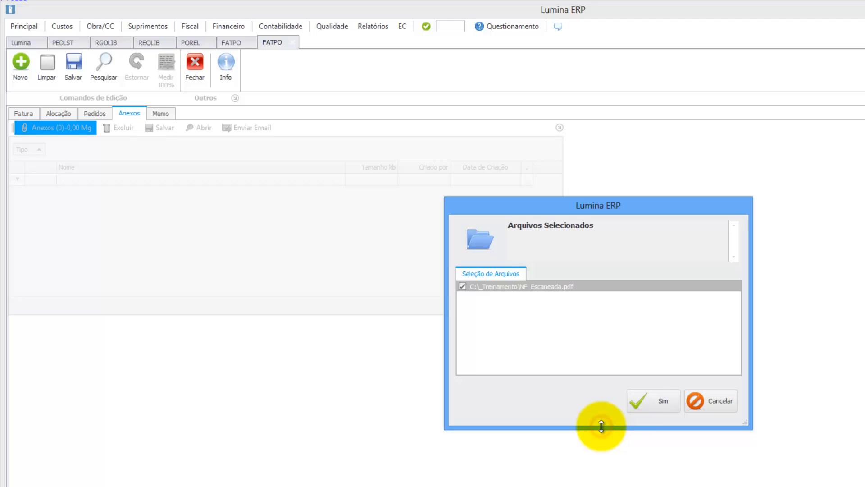
pyautogui.click(653, 401)
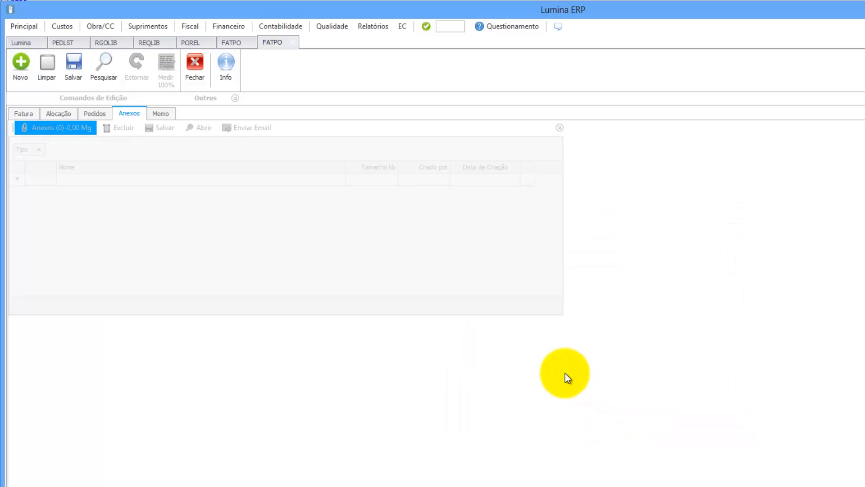
pyautogui.click(73, 62)
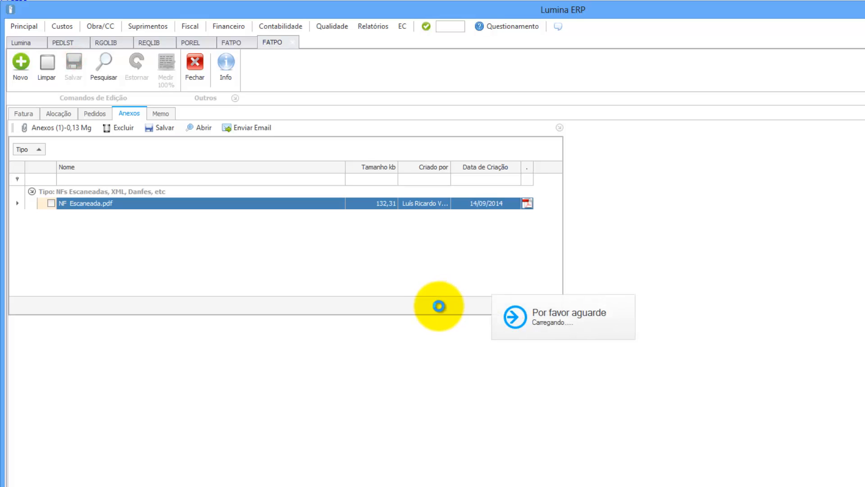
pyautogui.click(649, 398)
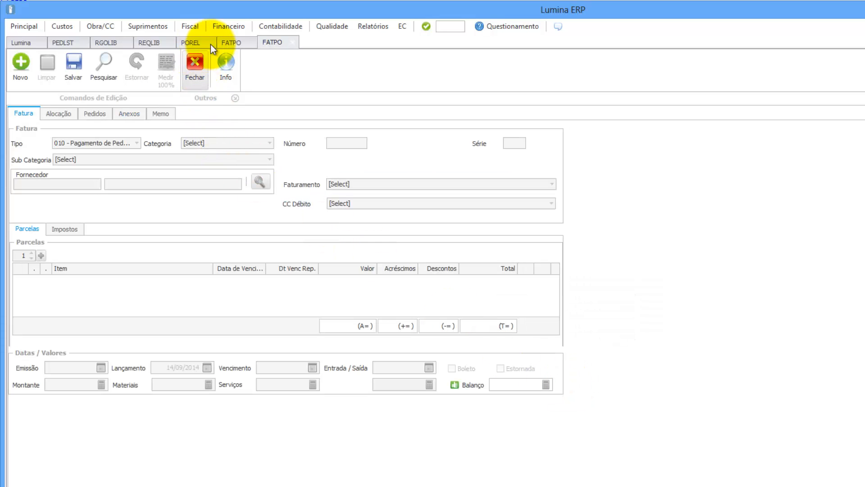
# Step: Refresh the order list and view order 000128-01's invoices 00001000 and 00001010 with full supplier names
pyautogui.click(69, 41)
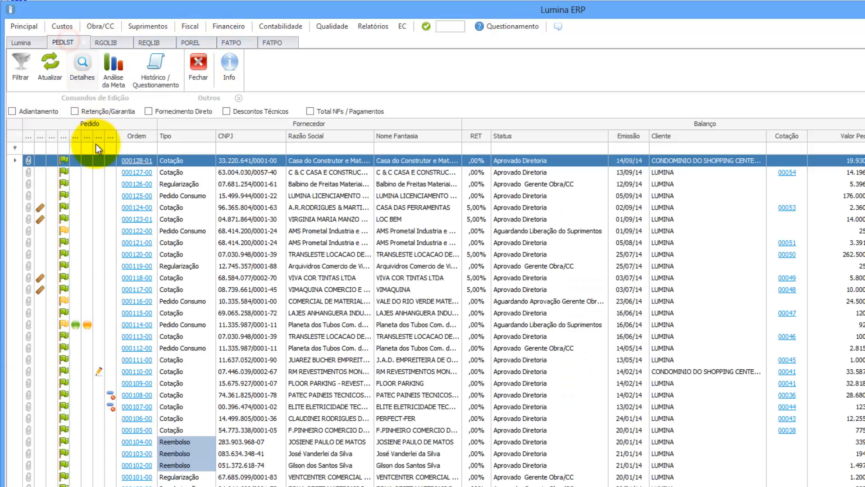
pyautogui.click(52, 63)
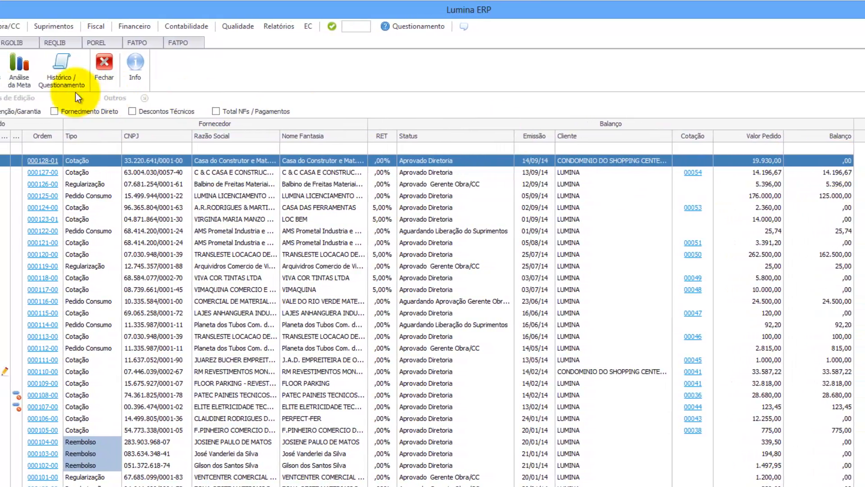
pyautogui.click(59, 72)
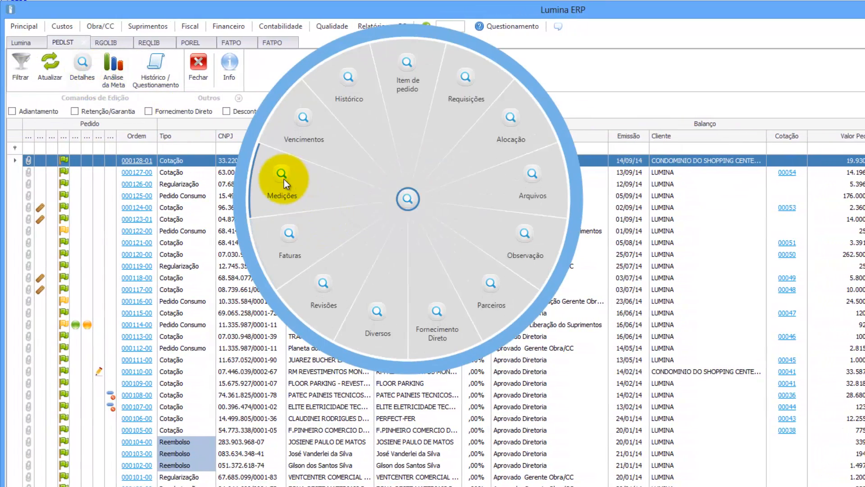
pyautogui.click(289, 234)
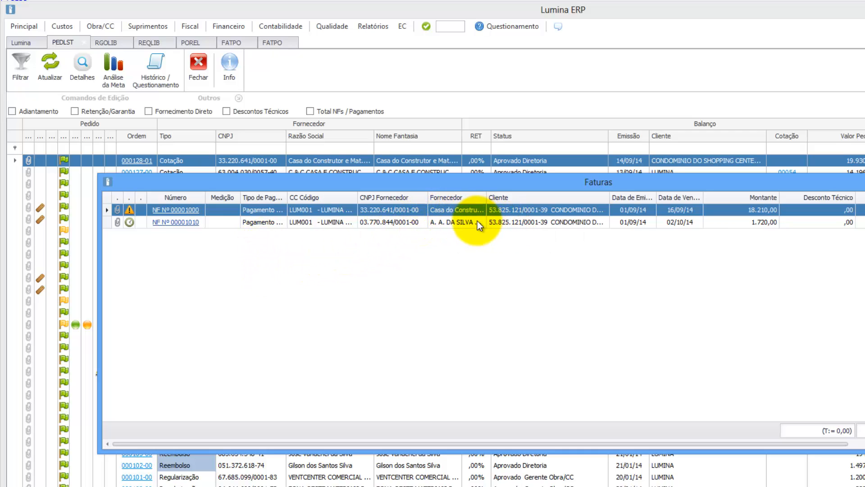
pyautogui.doubleClick(487, 198)
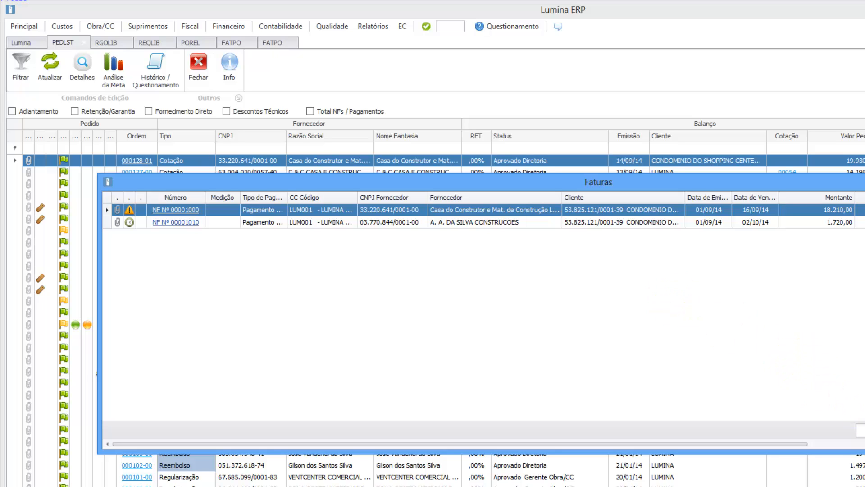
pyautogui.press('Escape')
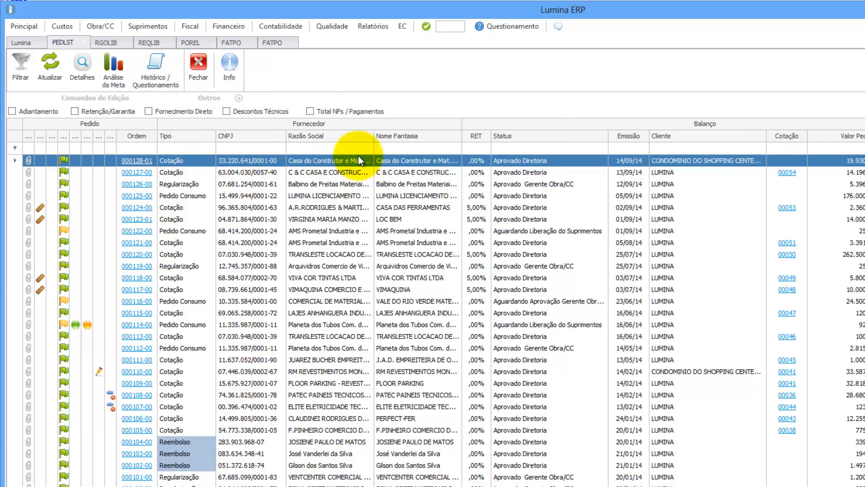
# Step: Open the document dispatch guide screen and load the CONDOMINIO billing client's invoices
pyautogui.click(110, 24)
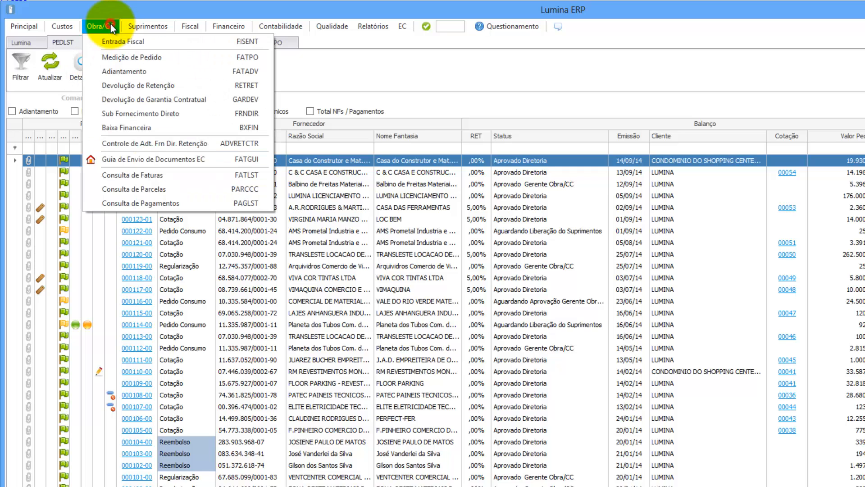
pyautogui.click(135, 158)
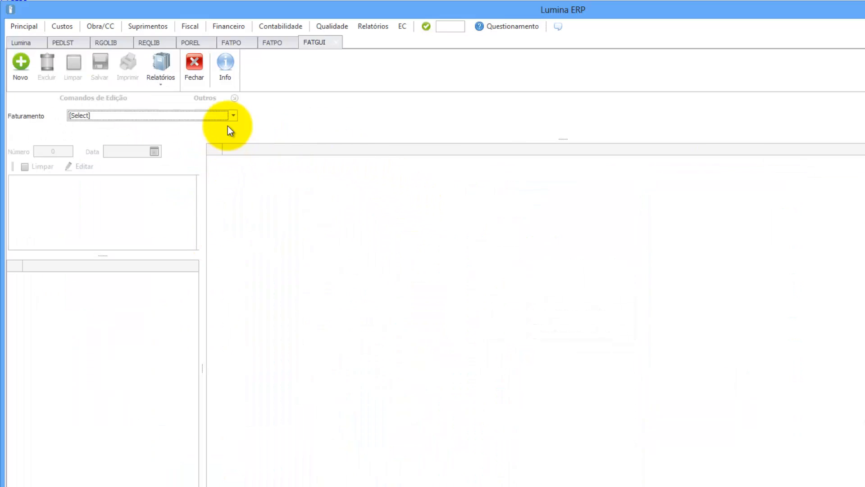
pyautogui.click(233, 115)
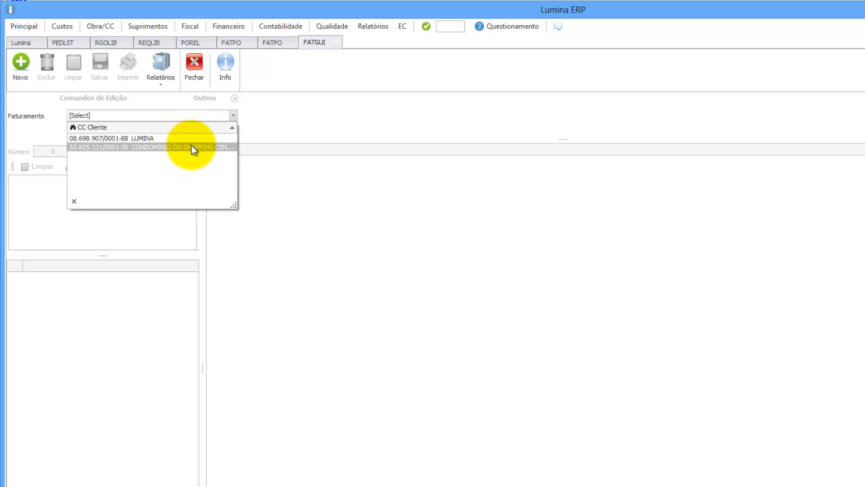
pyautogui.click(191, 147)
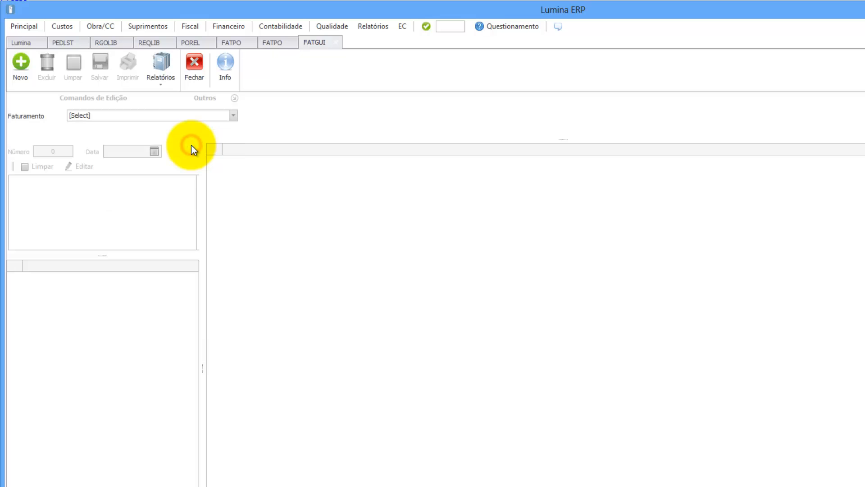
# Step: Create a new guia with both supplier invoices ticked, save it, and select guia 0006
pyautogui.click(23, 61)
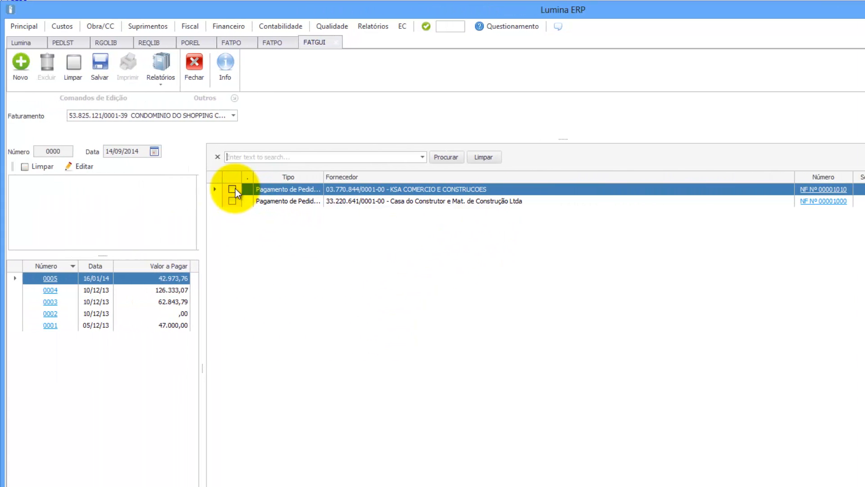
pyautogui.click(232, 189)
pyautogui.click(232, 201)
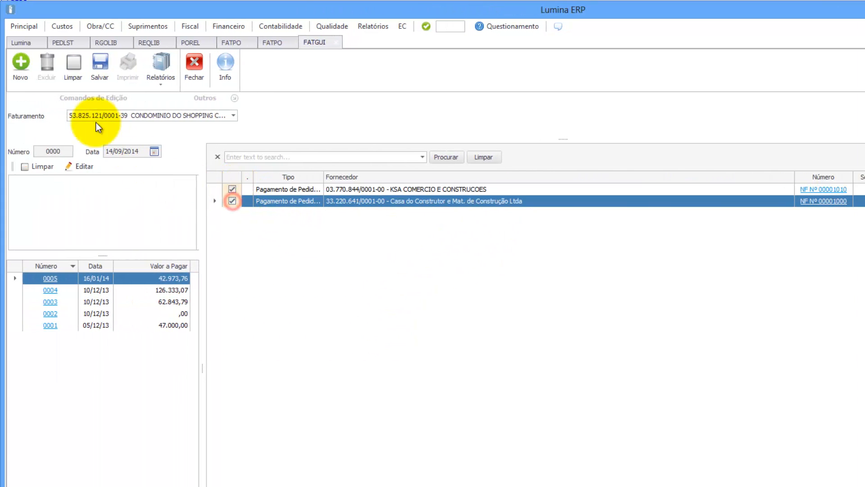
pyautogui.click(101, 68)
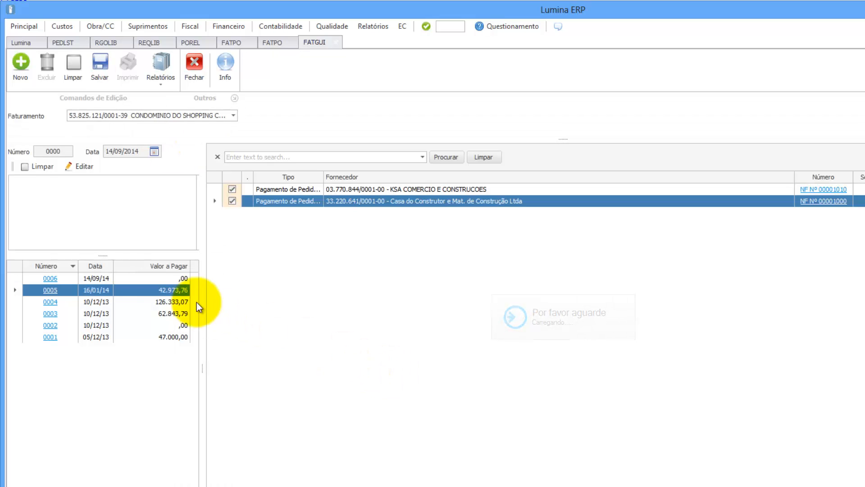
pyautogui.click(102, 277)
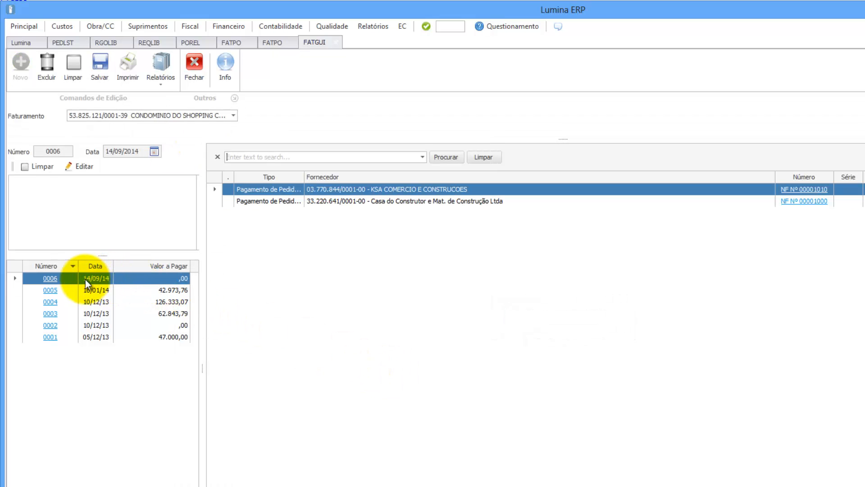
# Step: Open guia 0006's report PDF in Adobe Reader, widen the window and view it full-screen
pyautogui.click(53, 279)
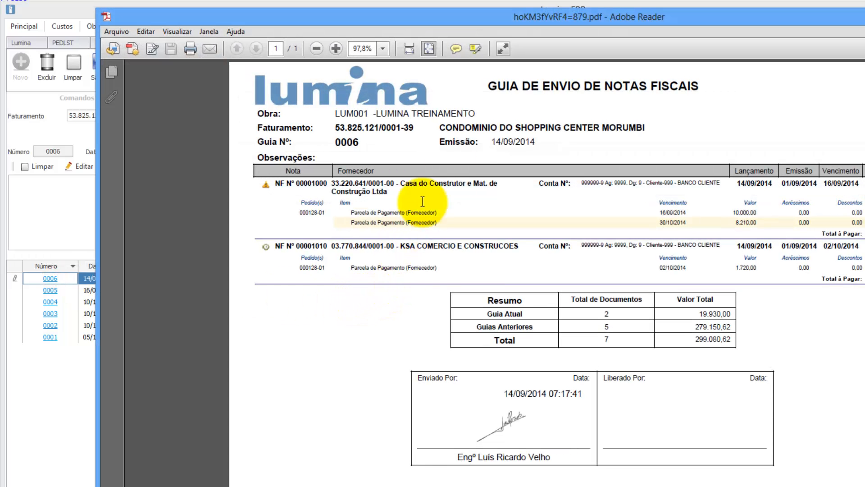
pyautogui.moveTo(505, 15); pyautogui.dragTo(417, 15)
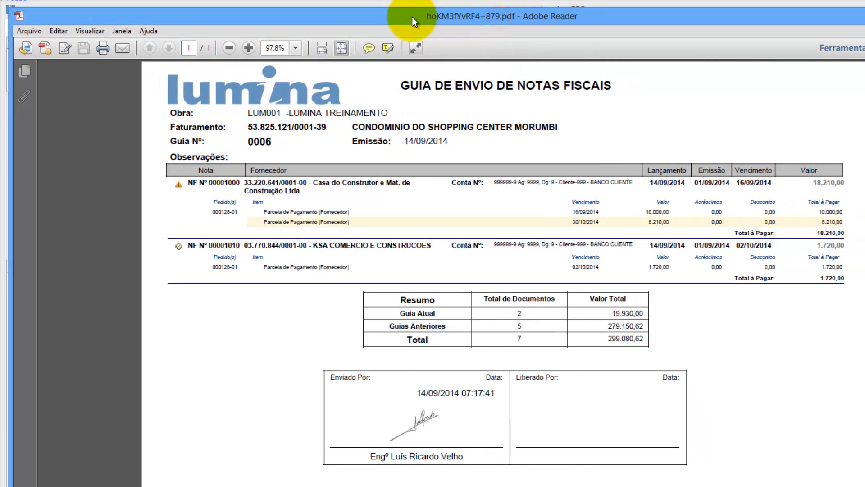
pyautogui.moveTo(852, 216); pyautogui.dragTo(864, 216)
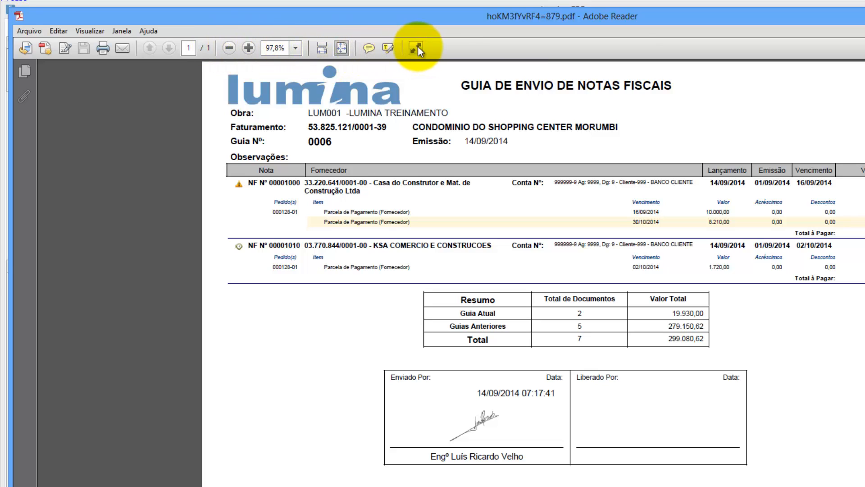
pyautogui.click(252, 47)
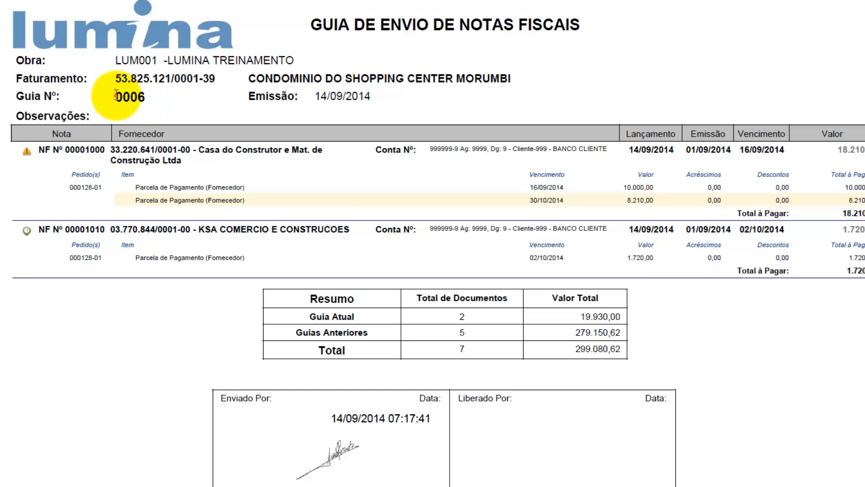
# Step: Highlight guia 0006, date 14/09/2014, the client, invoices 00001000 and 00001010, and supplier Casa do Construtor
pyautogui.moveTo(116, 95); pyautogui.dragTo(147, 96)
pyautogui.moveTo(320, 98); pyautogui.dragTo(358, 97)
pyautogui.moveTo(245, 78); pyautogui.dragTo(508, 78)
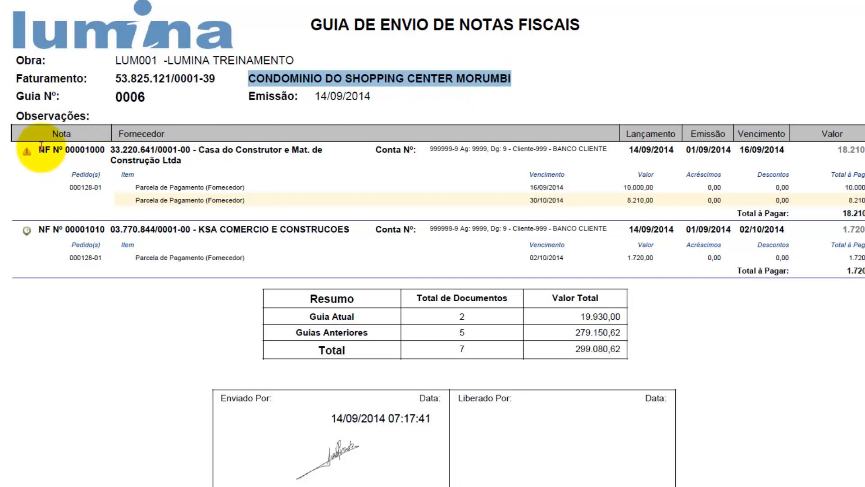
pyautogui.moveTo(41, 146); pyautogui.dragTo(106, 152)
pyautogui.moveTo(40, 229); pyautogui.dragTo(95, 229)
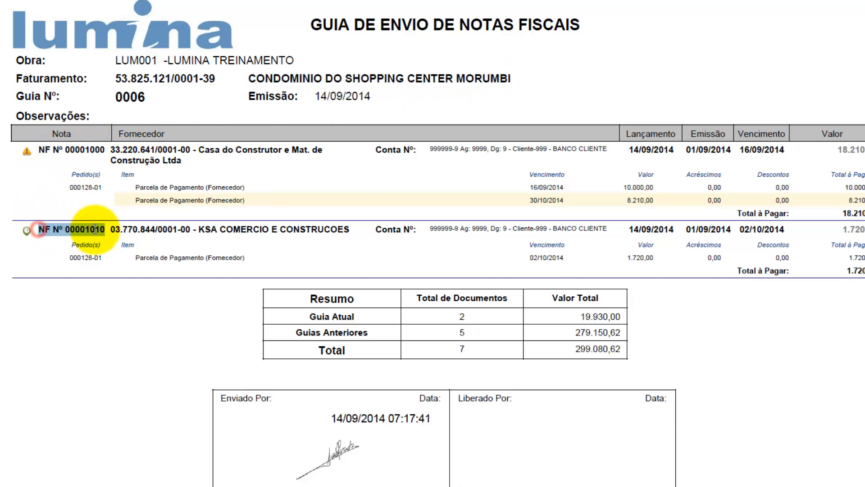
pyautogui.moveTo(199, 149); pyautogui.dragTo(289, 150)
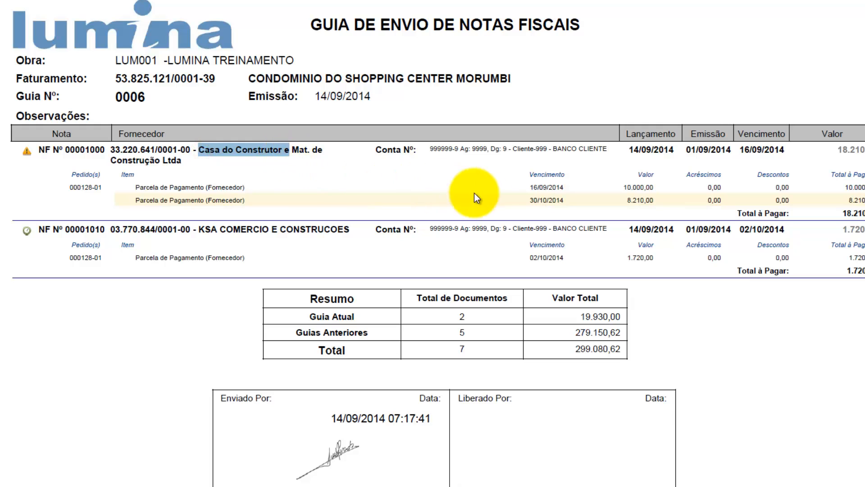
pyautogui.moveTo(170, 200); pyautogui.dragTo(244, 200)
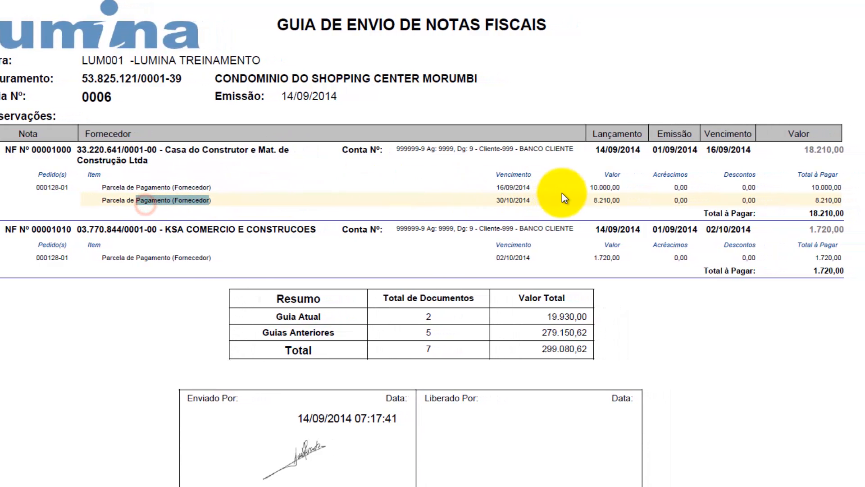
# Step: Highlight the second invoice's value 1.720,00 and both invoices' bank account details
pyautogui.click(563, 191)
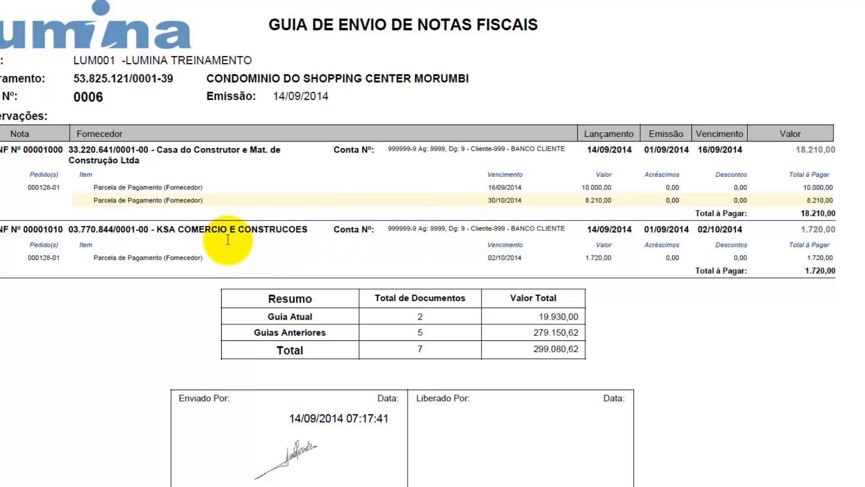
pyautogui.moveTo(585, 259); pyautogui.dragTo(611, 260)
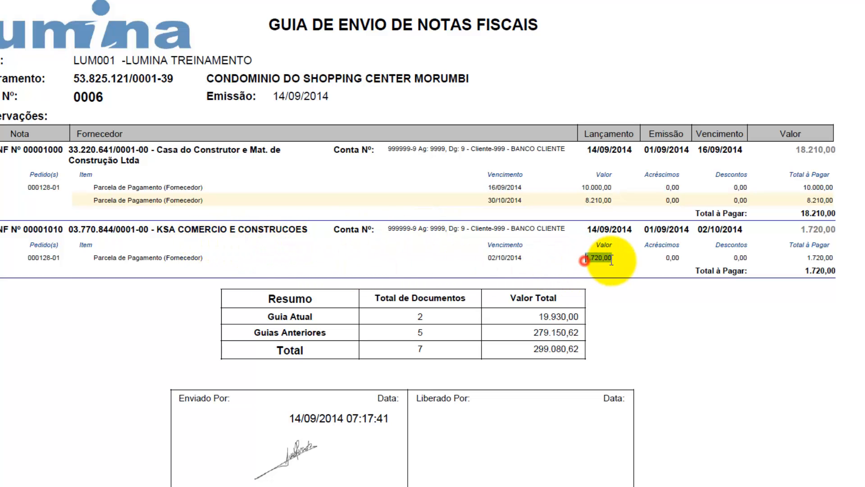
pyautogui.moveTo(391, 227); pyautogui.dragTo(483, 223)
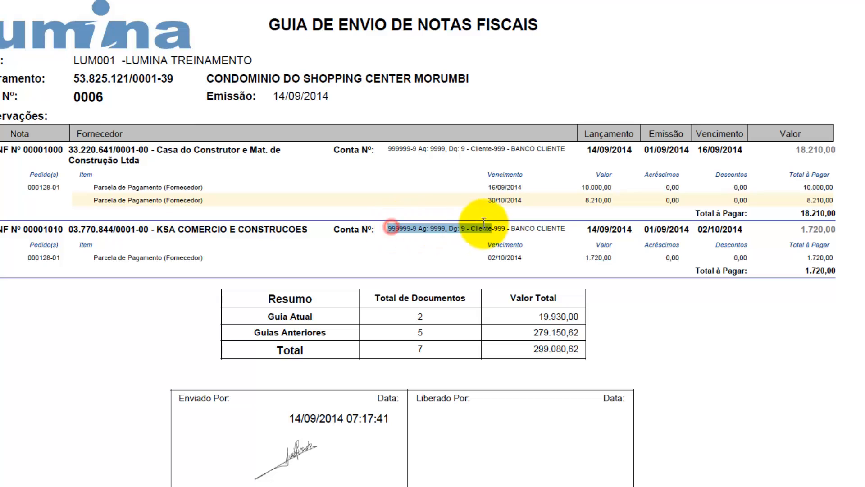
pyautogui.moveTo(388, 148); pyautogui.dragTo(565, 152)
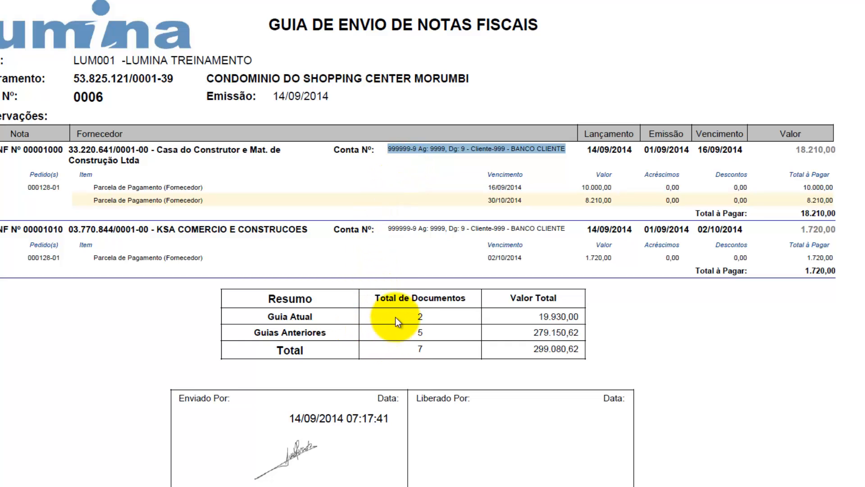
# Step: Highlight the summary totals: 5 previous guias, 279.150,62, overall 299.080,62; then return to the purchase order list
pyautogui.moveTo(396, 321); pyautogui.dragTo(557, 320)
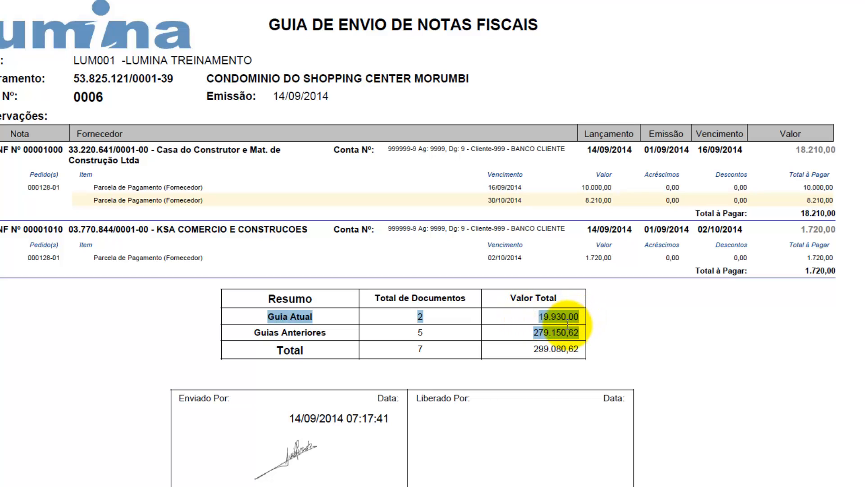
pyautogui.click(437, 335)
pyautogui.moveTo(409, 332); pyautogui.dragTo(441, 335)
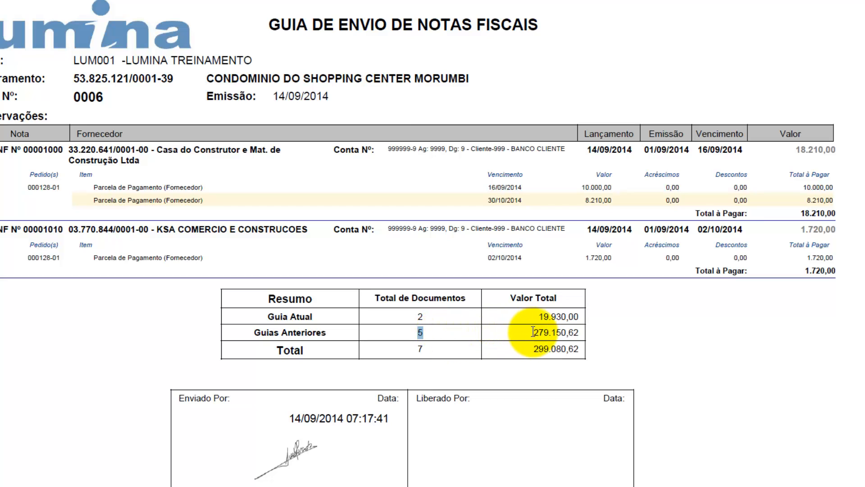
pyautogui.moveTo(532, 332); pyautogui.dragTo(586, 333)
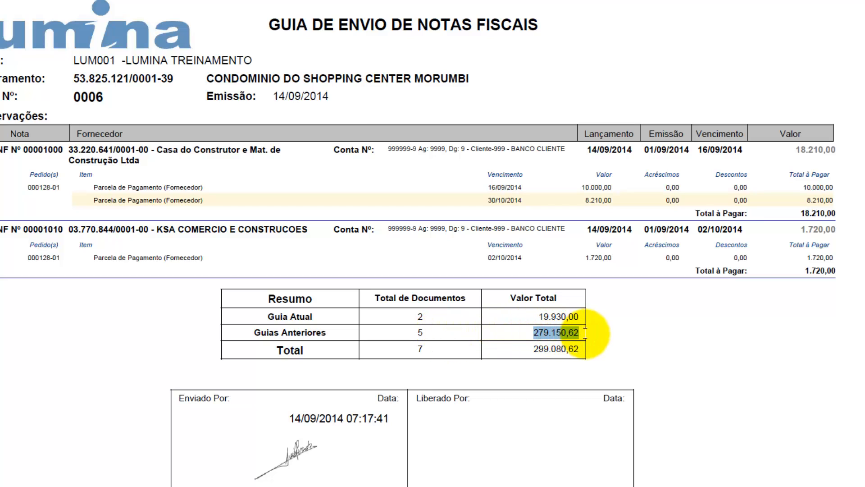
pyautogui.click(439, 349)
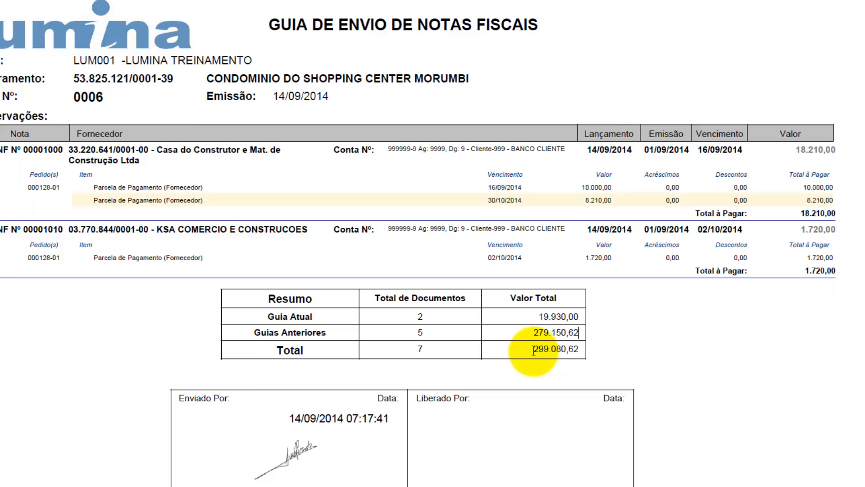
pyautogui.moveTo(533, 351); pyautogui.dragTo(583, 353)
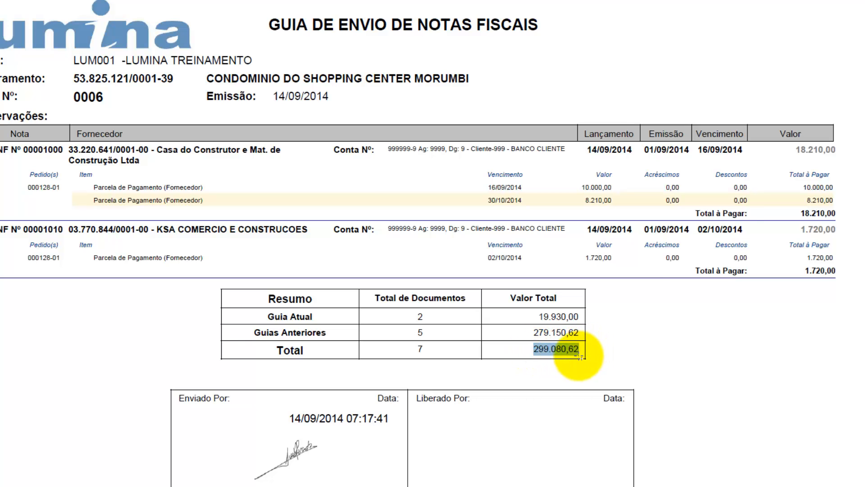
pyautogui.click(858, 1)
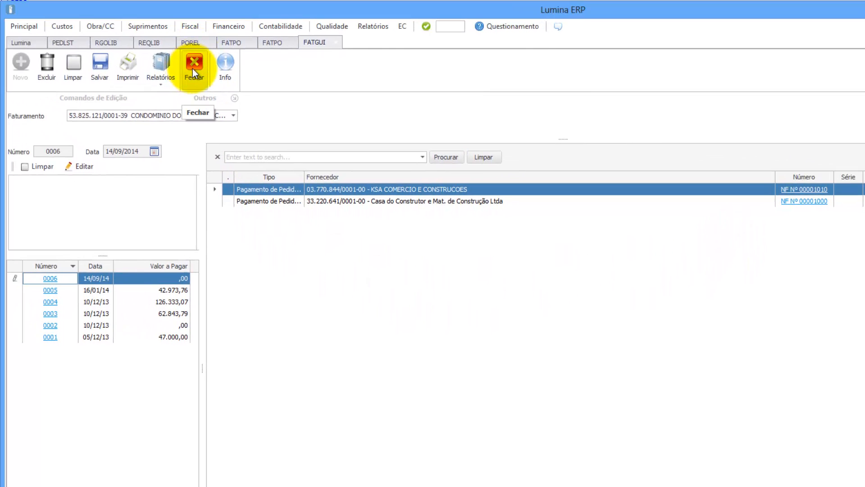
pyautogui.click(66, 43)
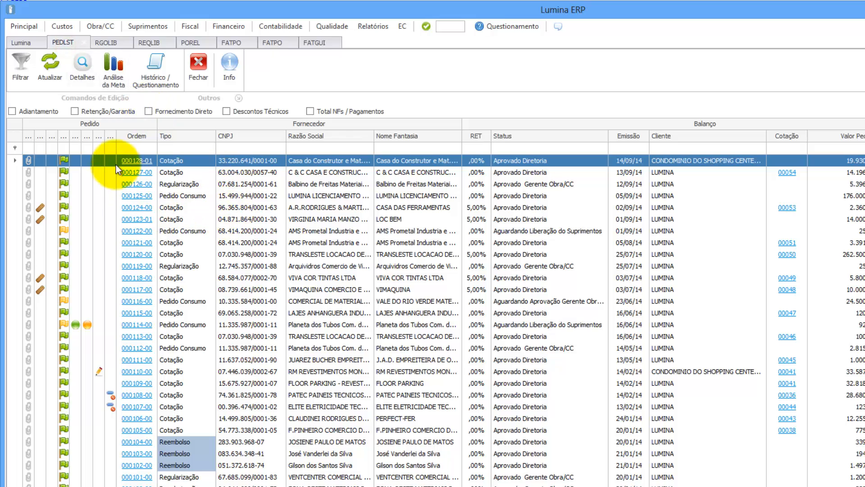